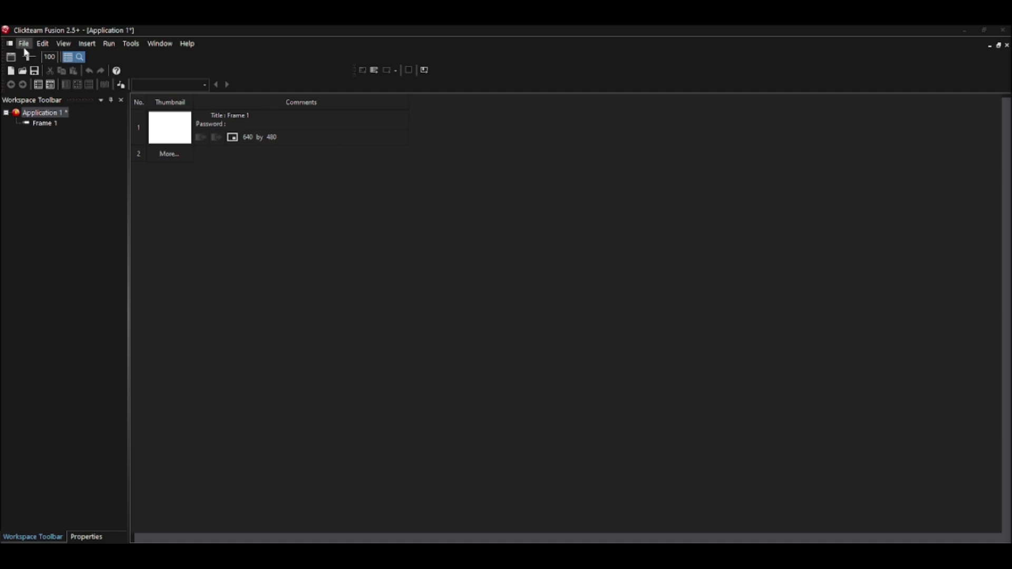
# Step: Add two new frames, Frame 2 and Frame 3, to Application 1
pyautogui.rightClick(44, 117)
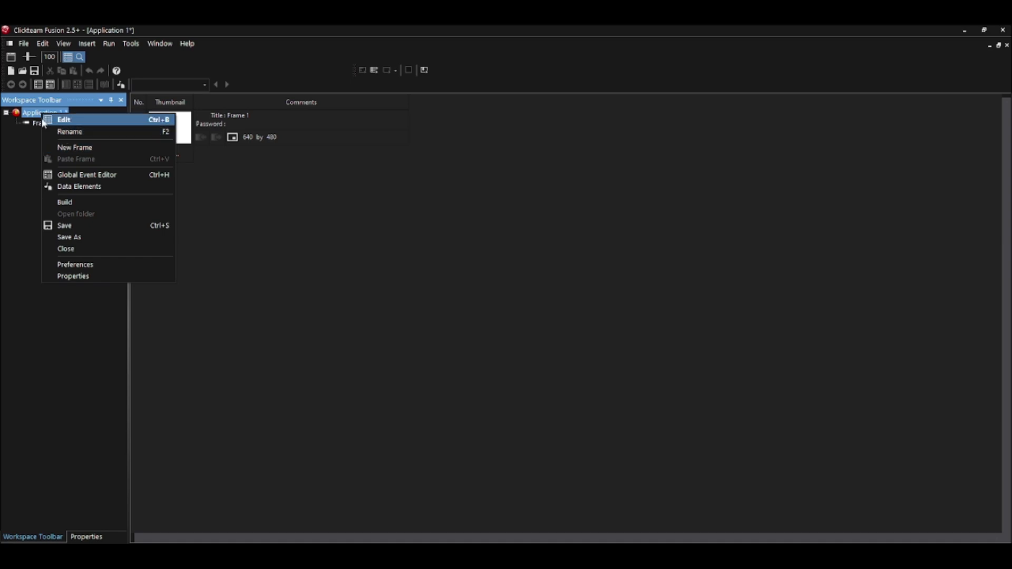
pyautogui.click(34, 151)
pyautogui.rightClick(40, 117)
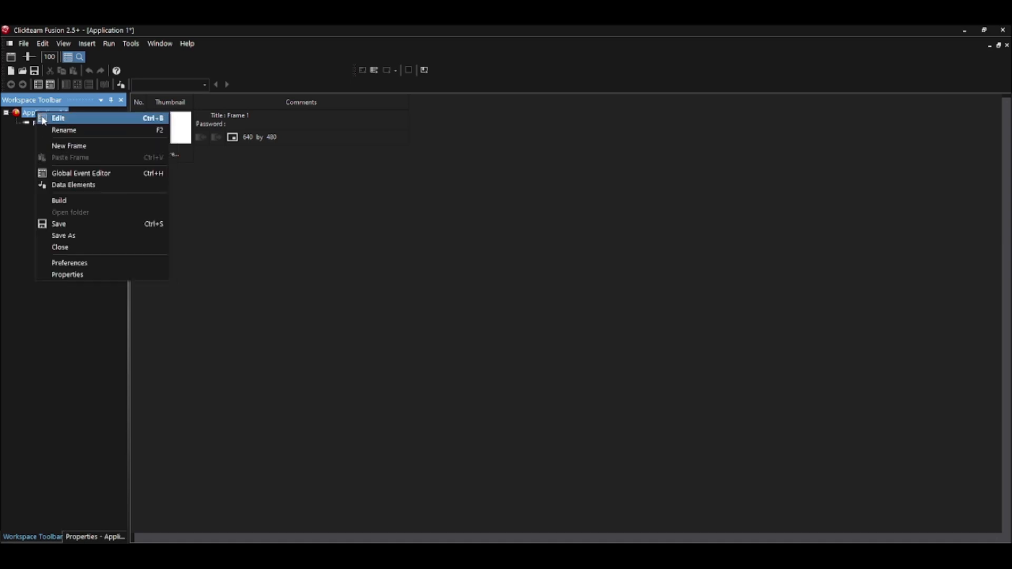
pyautogui.click(56, 146)
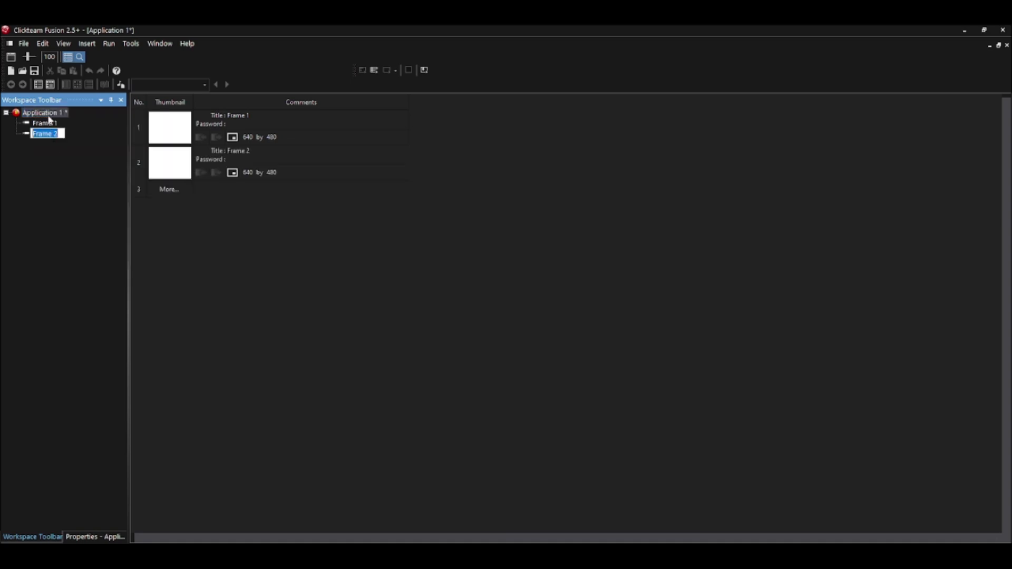
pyautogui.rightClick(47, 114)
pyautogui.click(74, 152)
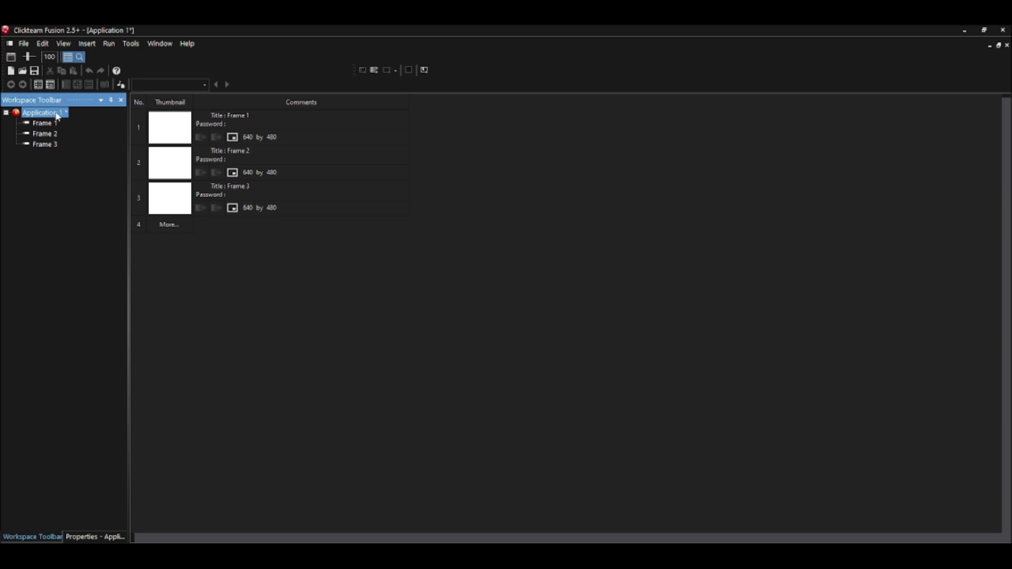
# Step: Set the application's window size to 1280 x 720 and apply the new size to the existing frames
pyautogui.click(99, 538)
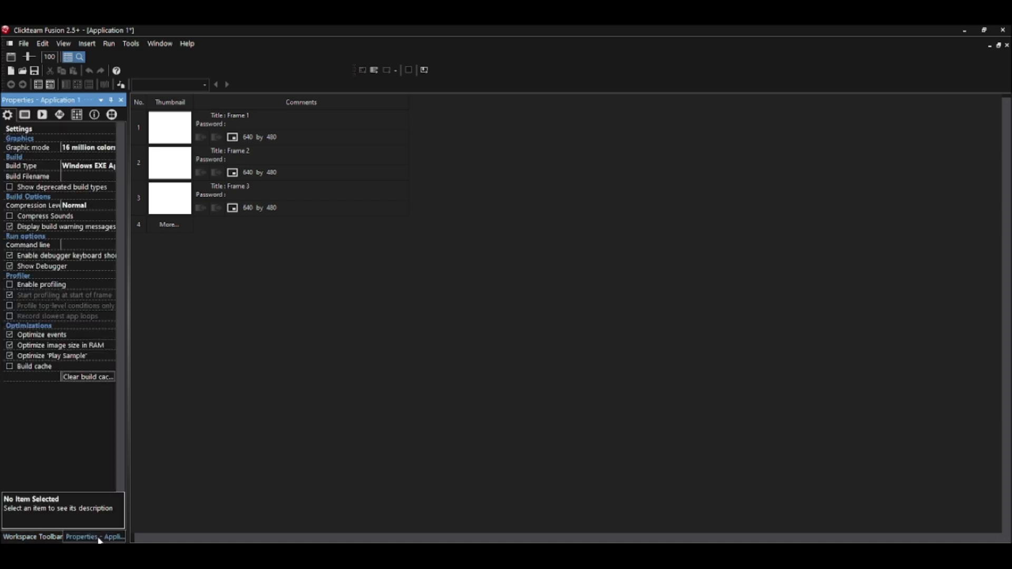
pyautogui.click(25, 115)
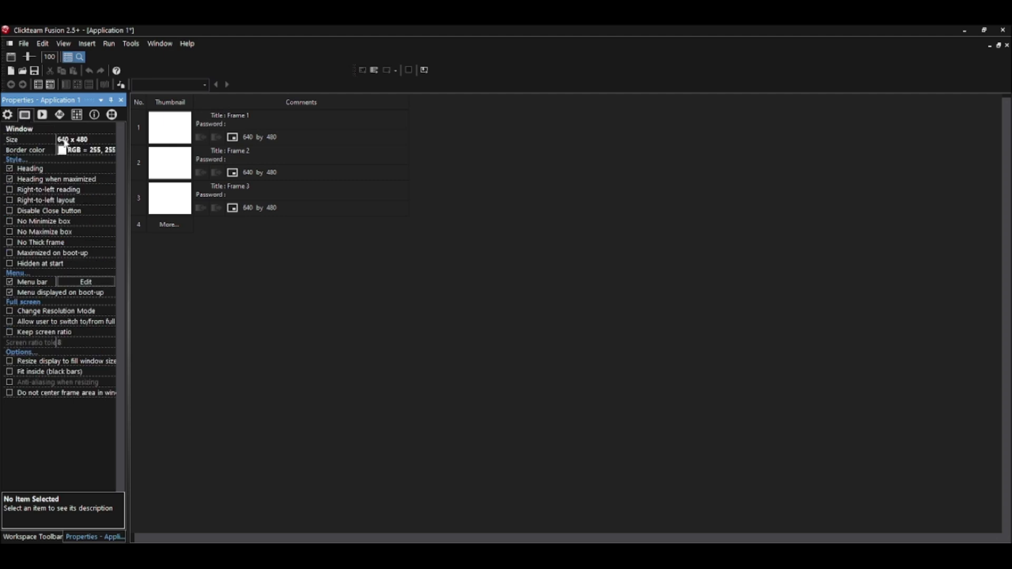
pyautogui.click(69, 140)
pyautogui.write('1280')
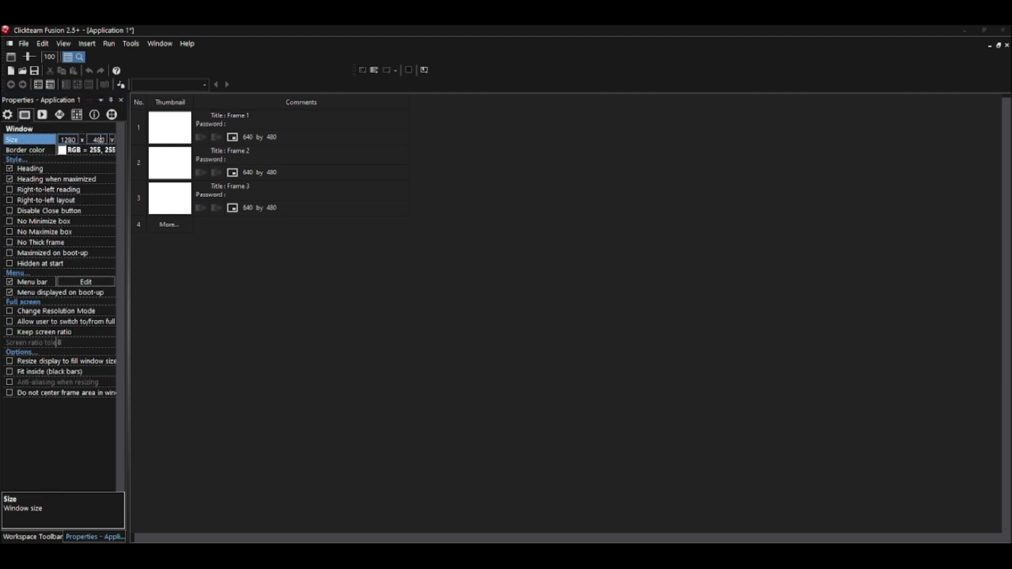
pyautogui.doubleClick(99, 139)
pyautogui.write('720')
pyautogui.click(48, 537)
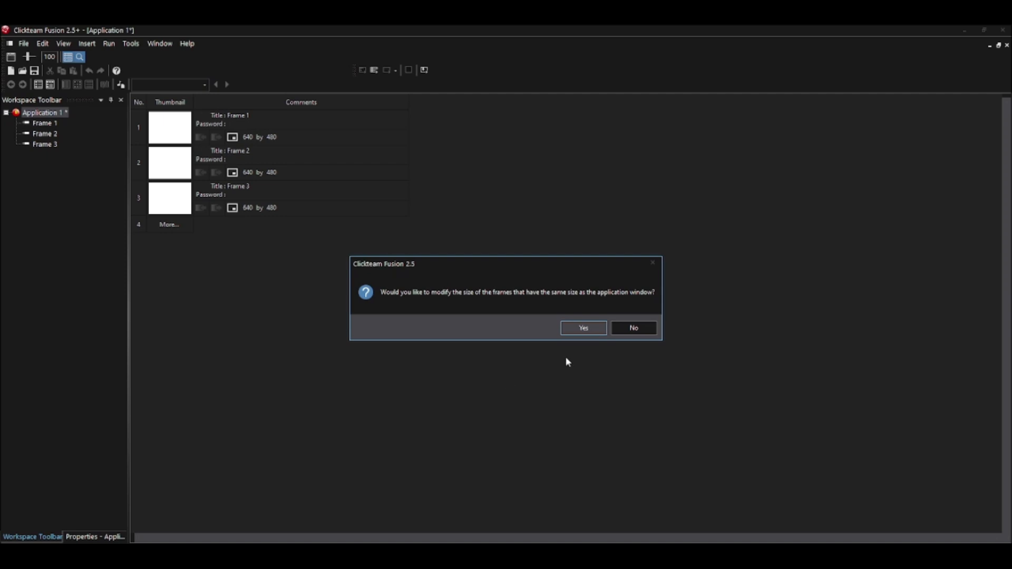
pyautogui.click(584, 328)
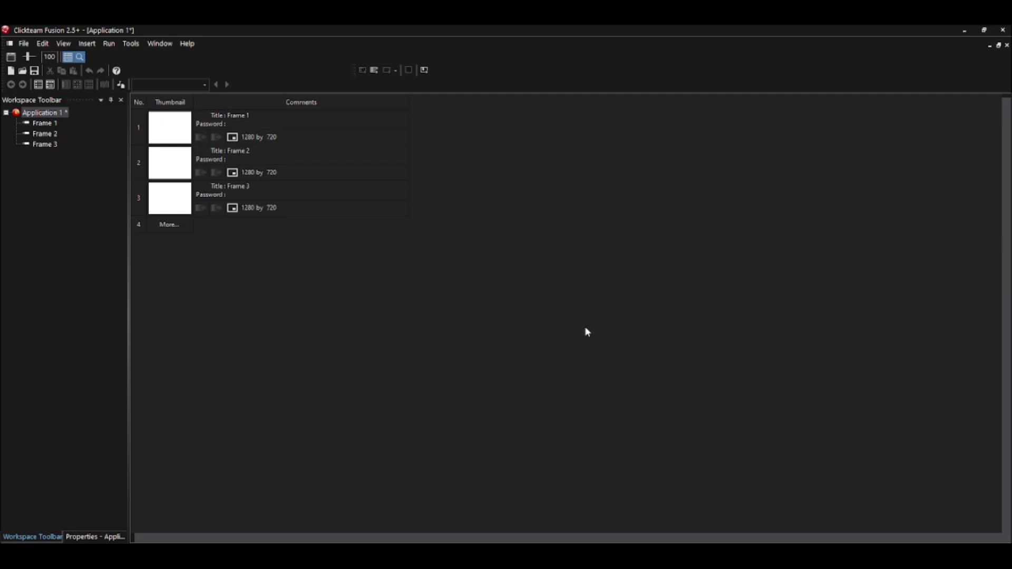
# Step: Open Frame 1 in the frame editor and look through the list of available toolbars
pyautogui.doubleClick(44, 124)
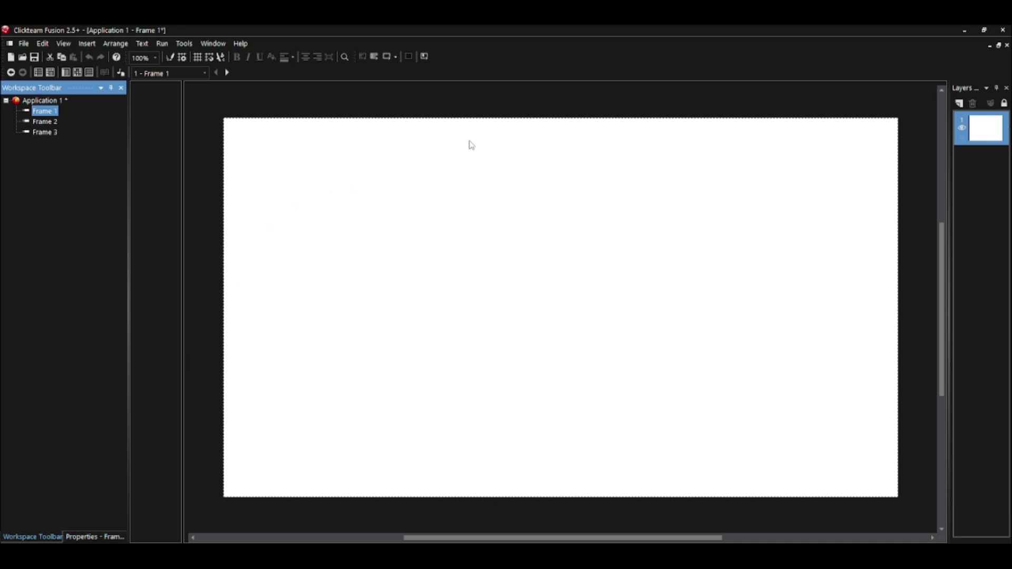
pyautogui.click(64, 44)
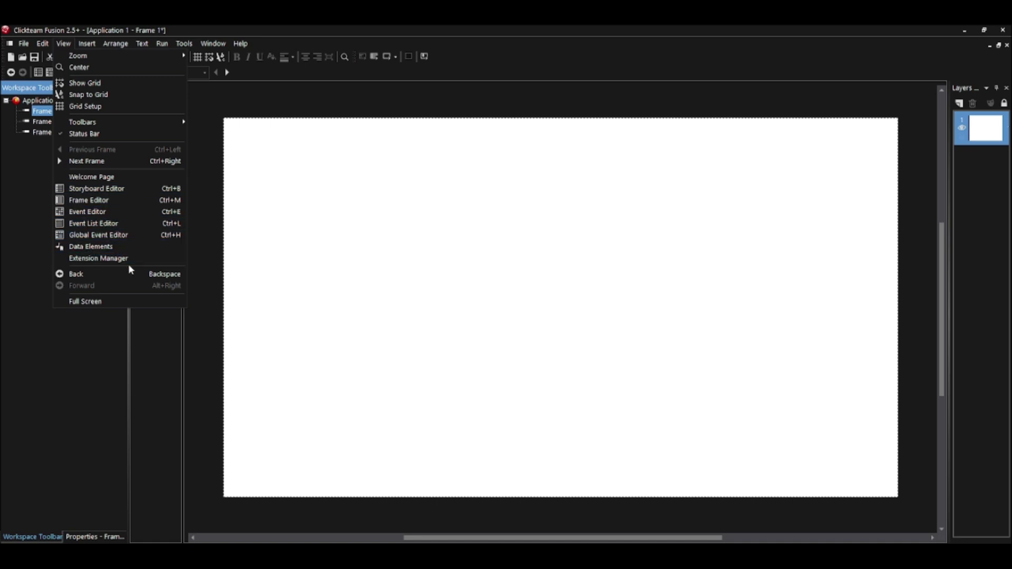
pyautogui.moveTo(107, 128)
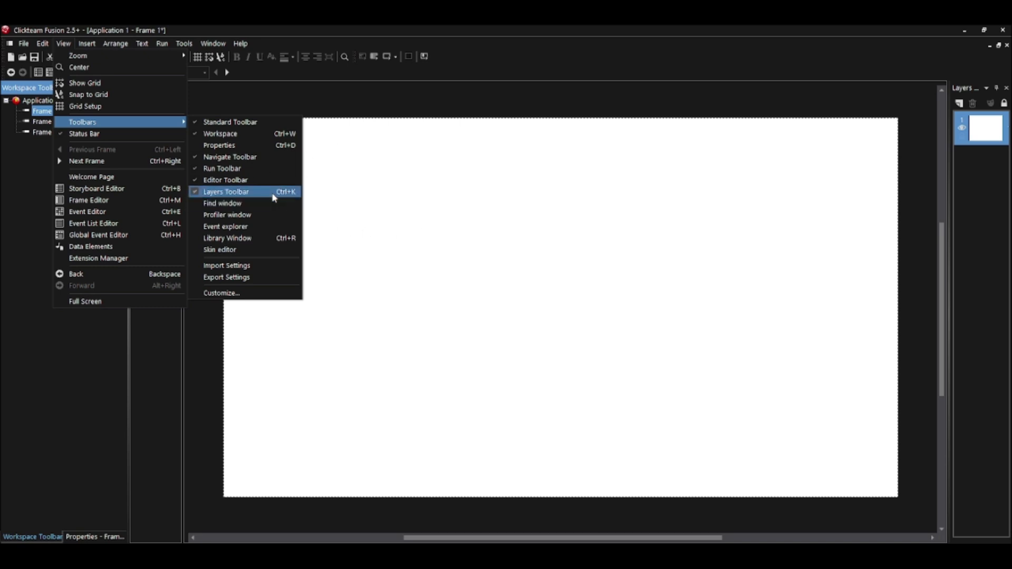
pyautogui.click(512, 216)
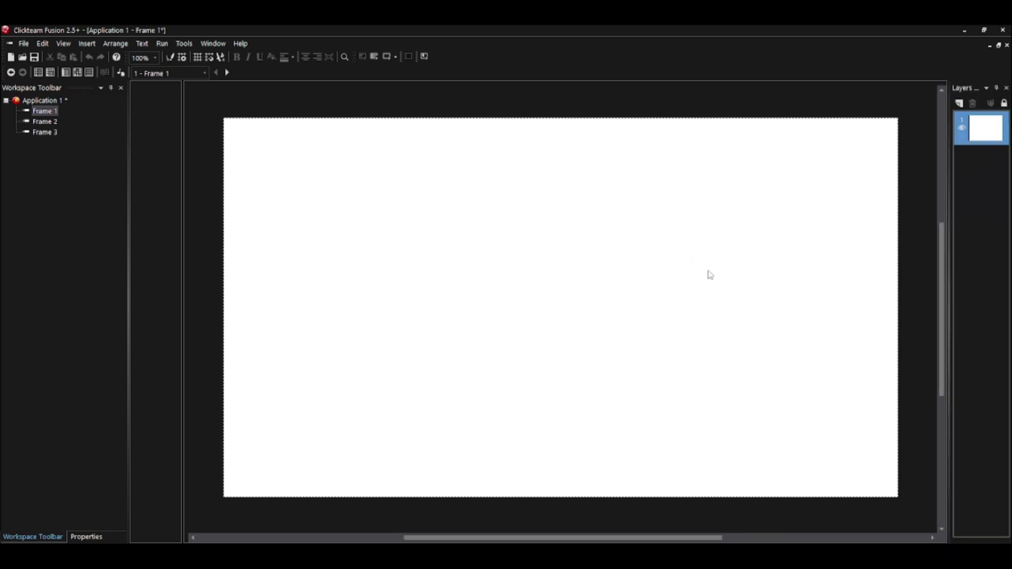
# Step: Set the background color of Frame 1 to black in its properties
pyautogui.click(44, 111)
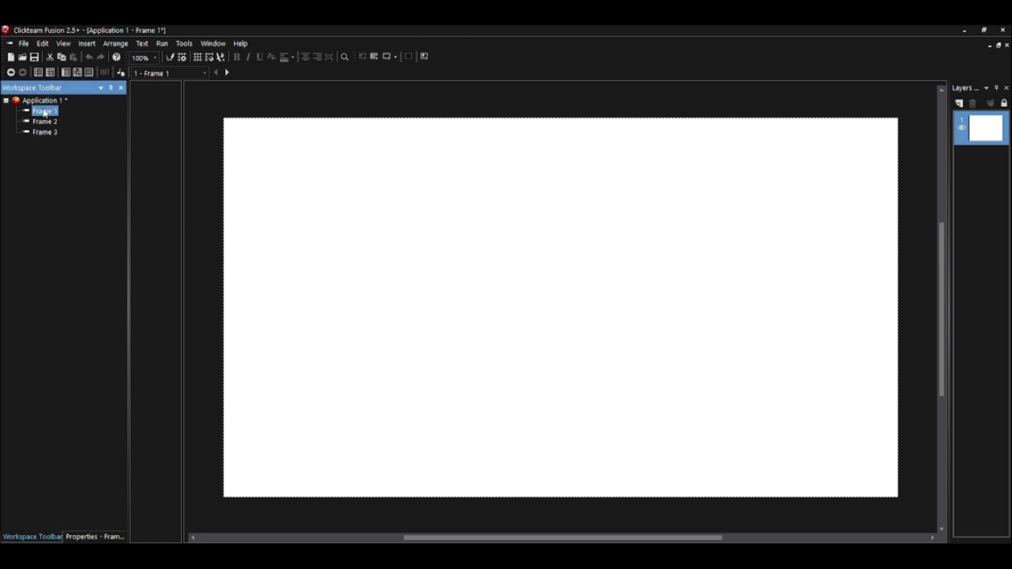
pyautogui.press('Return')
pyautogui.click(108, 539)
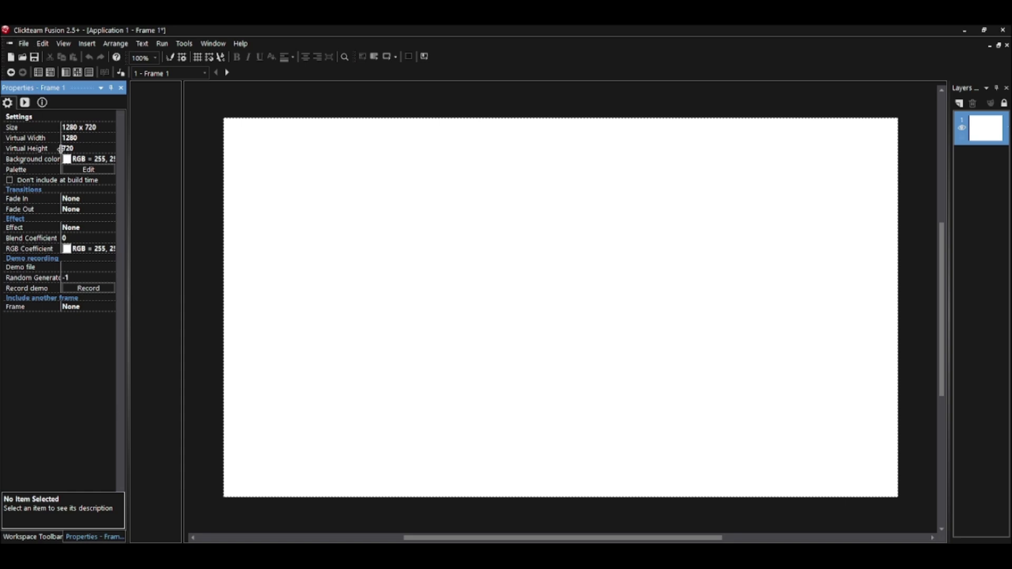
pyautogui.click(69, 160)
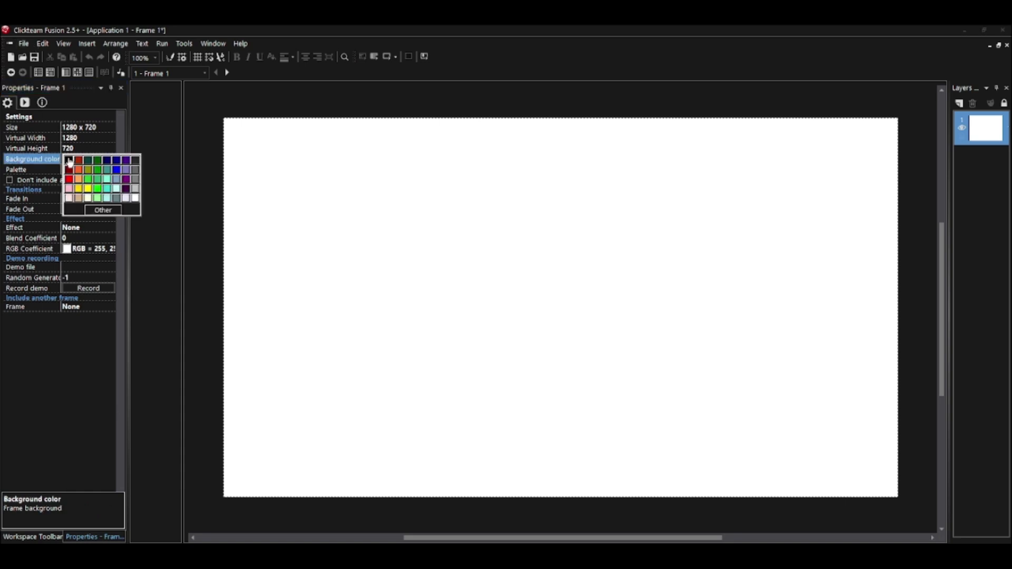
pyautogui.click(70, 161)
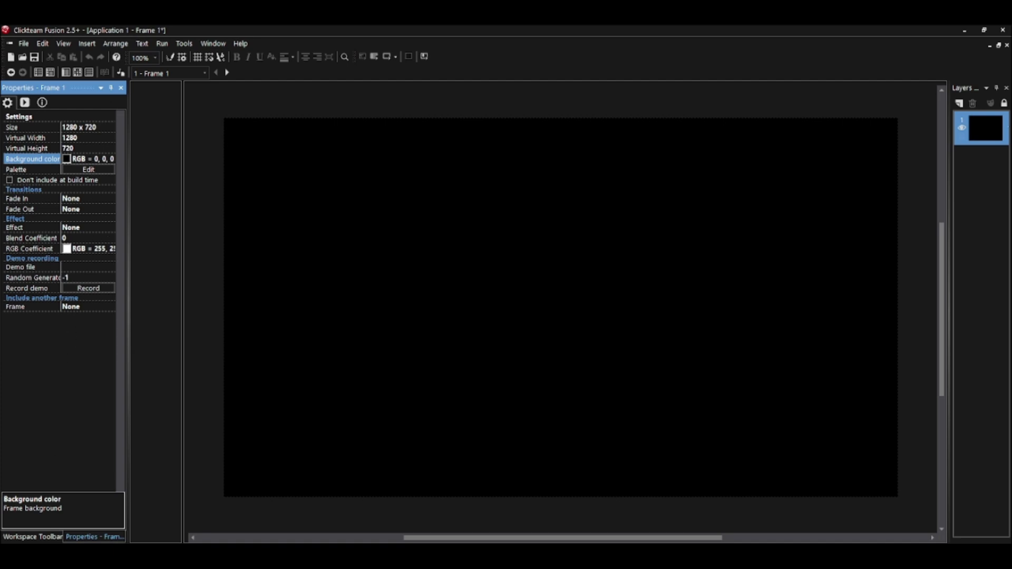
# Step: Rename Frame 1 as "Warning" in the workspace tree
pyautogui.click(31, 537)
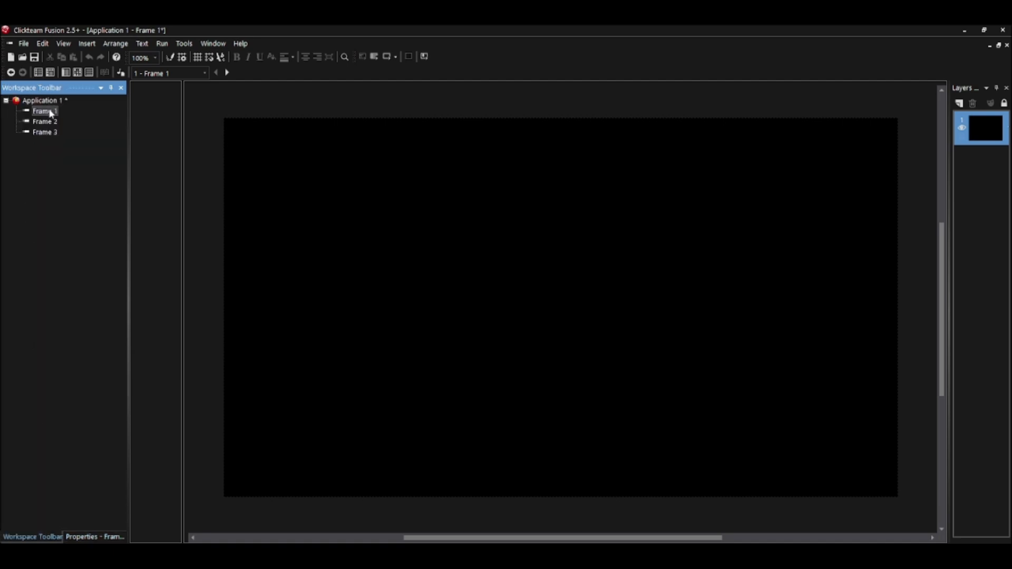
pyautogui.rightClick(51, 113)
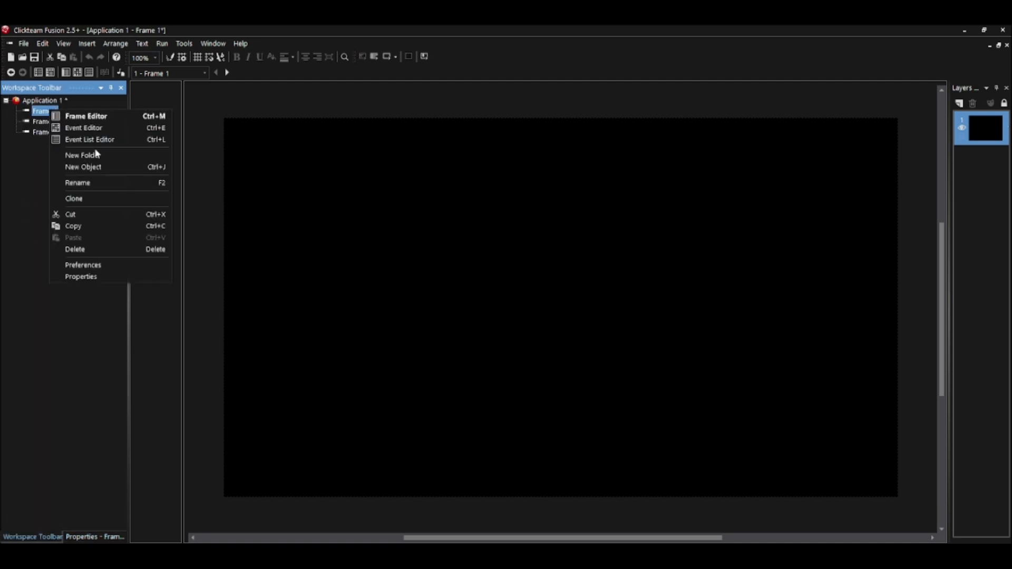
pyautogui.click(111, 183)
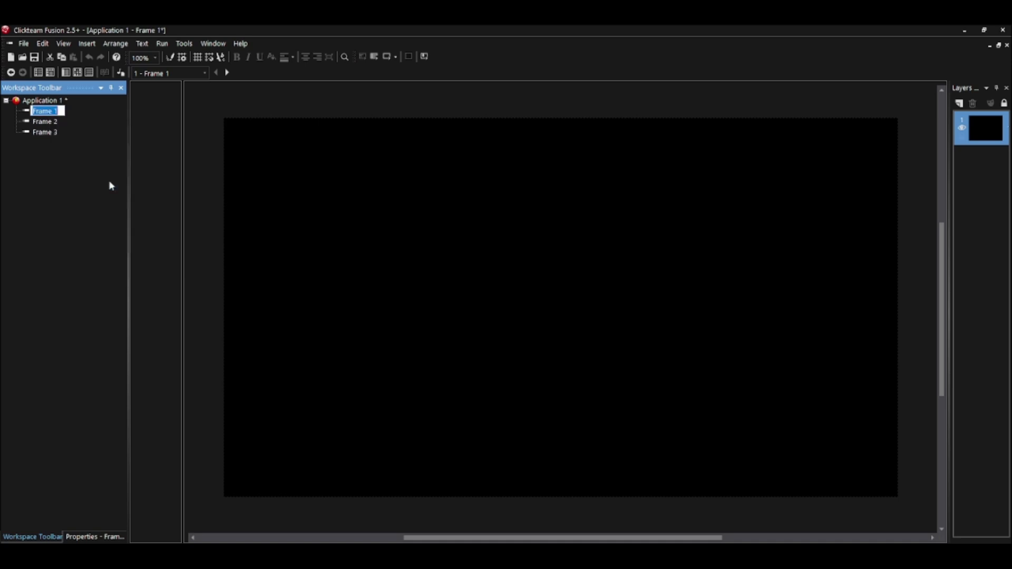
pyautogui.write('WArning')
pyautogui.press('Return')
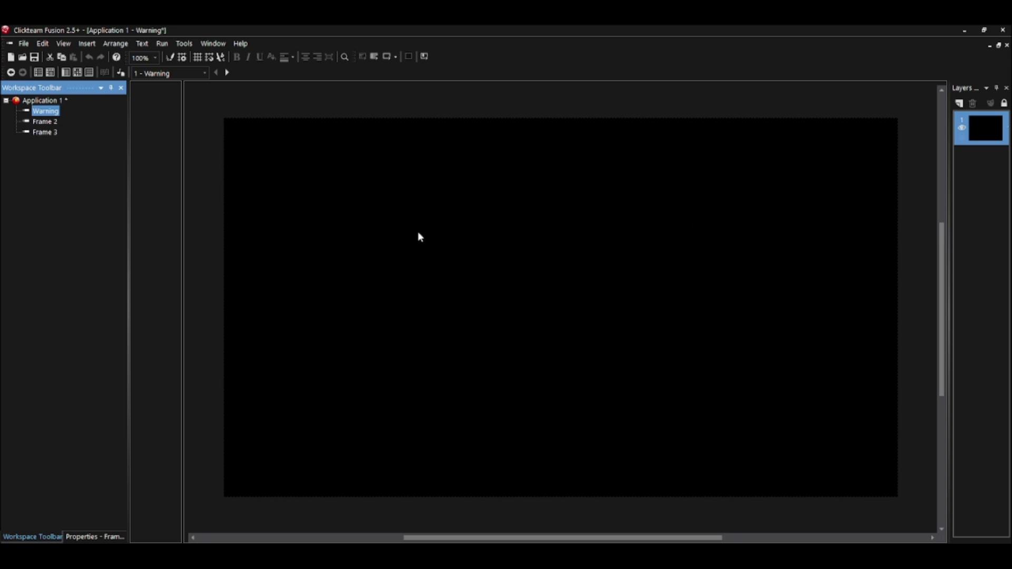
# Step: Find the String object by searching for "str" and insert one near the middle of the Warning frame
pyautogui.rightClick(454, 255)
pyautogui.click(477, 264)
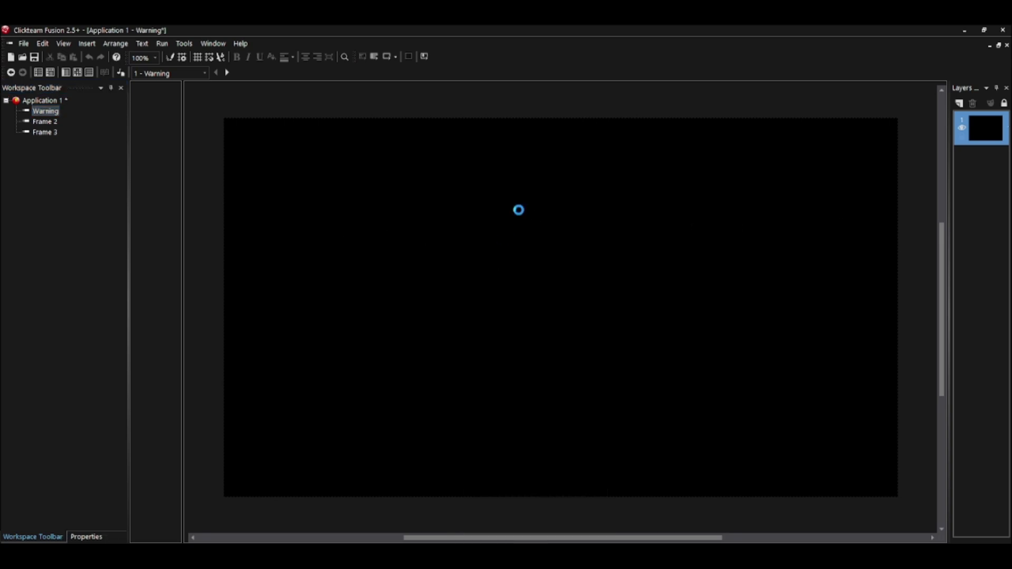
pyautogui.write('str')
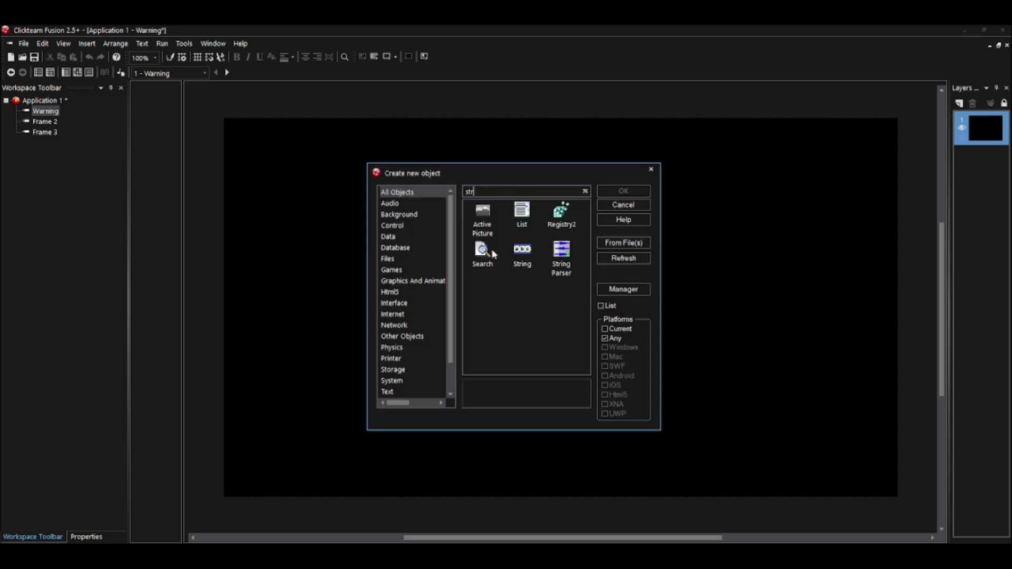
pyautogui.click(522, 252)
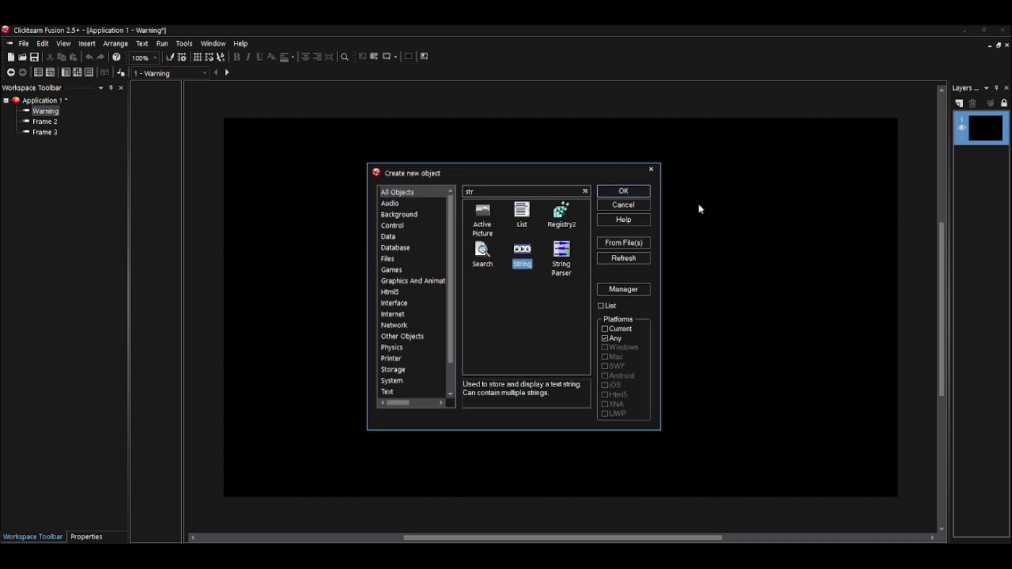
pyautogui.click(633, 192)
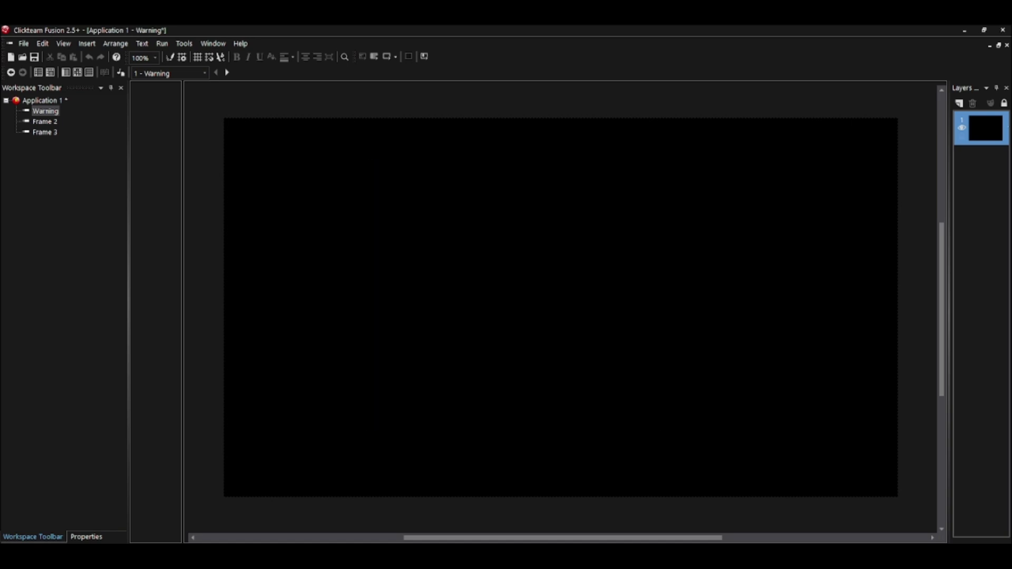
pyautogui.rightClick(641, 252)
pyautogui.click(669, 272)
pyautogui.click(514, 258)
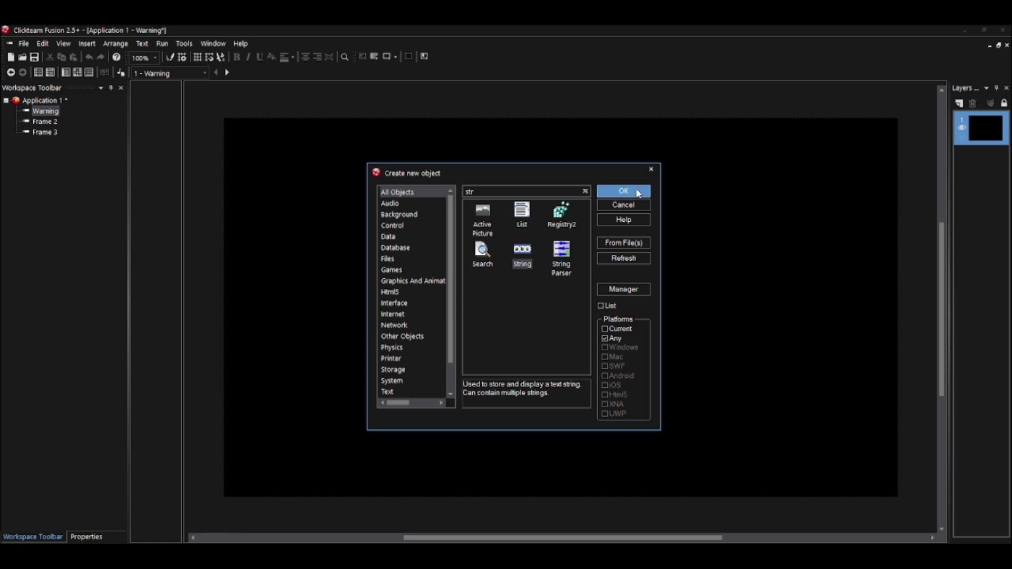
pyautogui.click(623, 191)
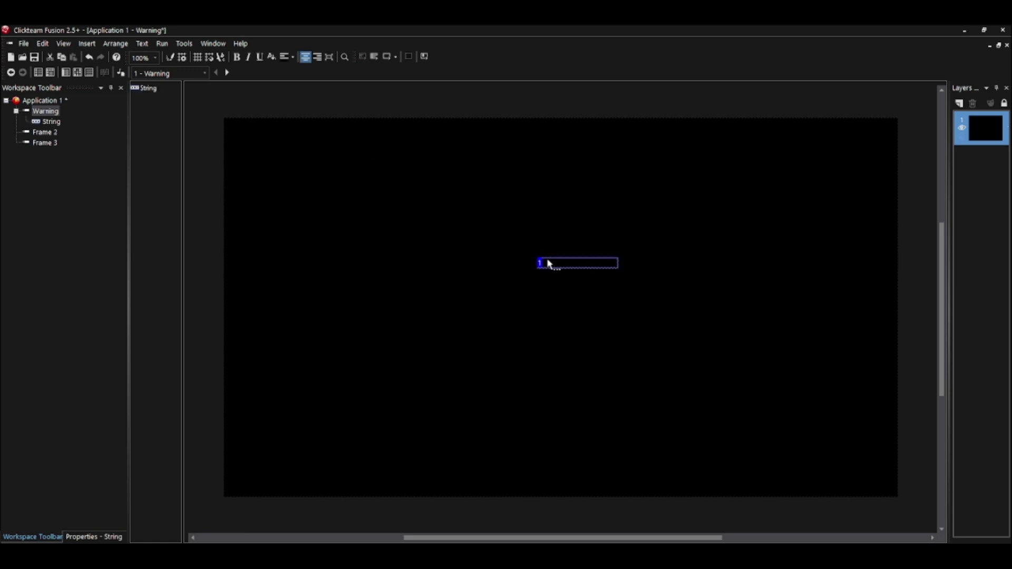
pyautogui.click(547, 263)
# Step: Enter "warn" as the text of the String object in the Warning frame
pyautogui.doubleClick(567, 265)
pyautogui.write('warn')
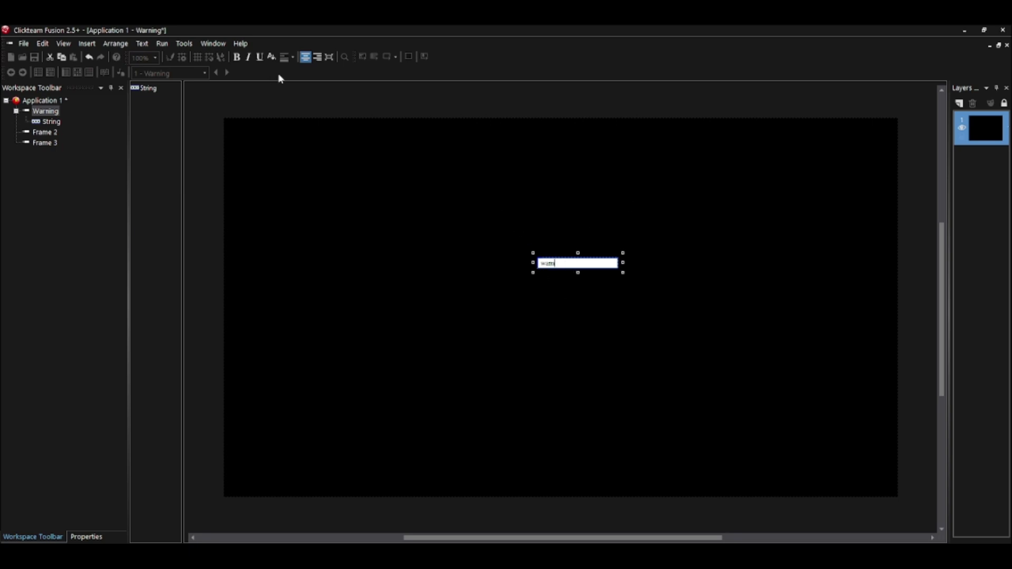
pyautogui.click(367, 104)
pyautogui.doubleClick(572, 264)
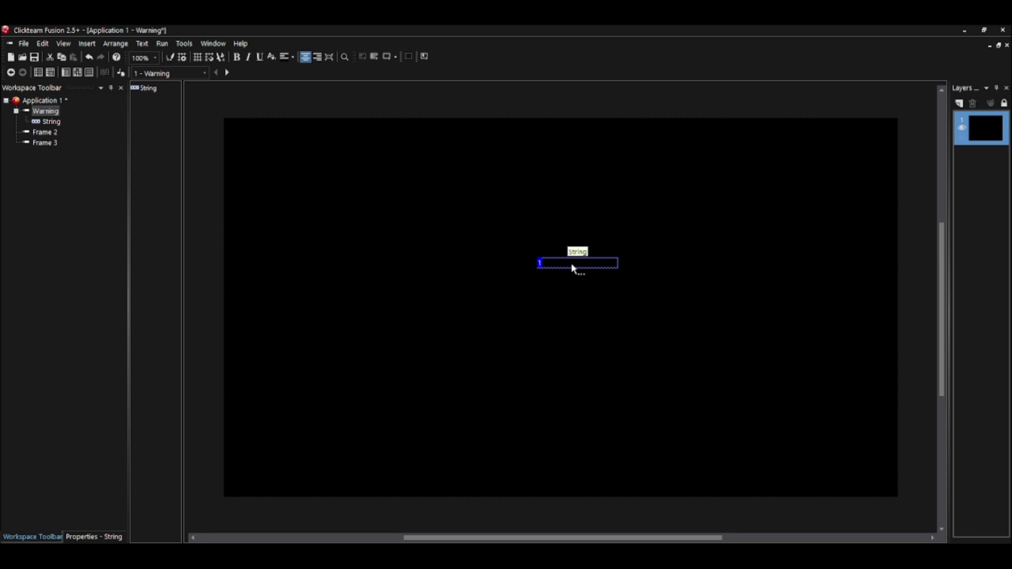
# Step: Set the typeface of the String object in the Warning frame to VCR OSD Mono in the Regular style
pyautogui.rightClick(572, 265)
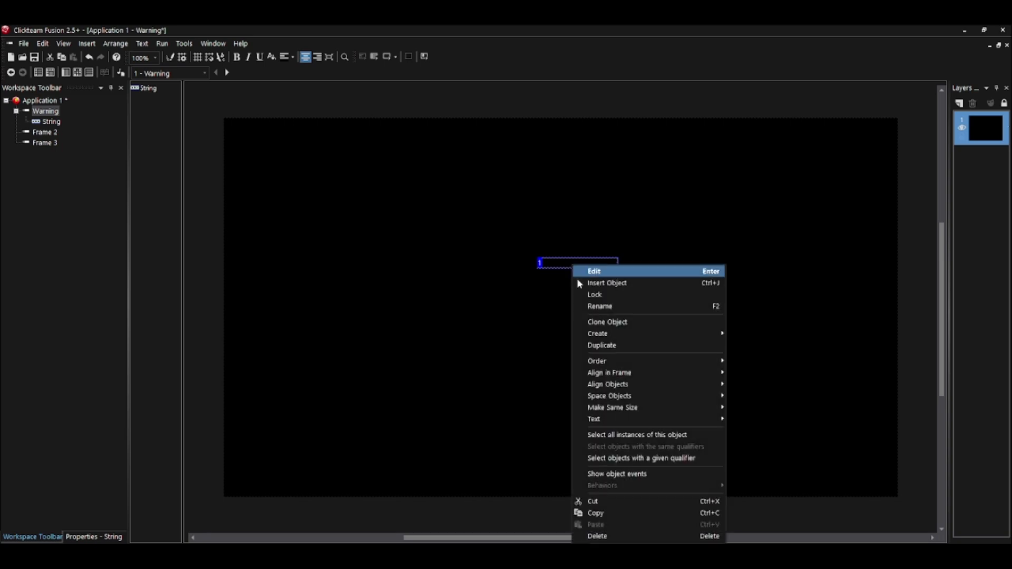
pyautogui.moveTo(613, 420)
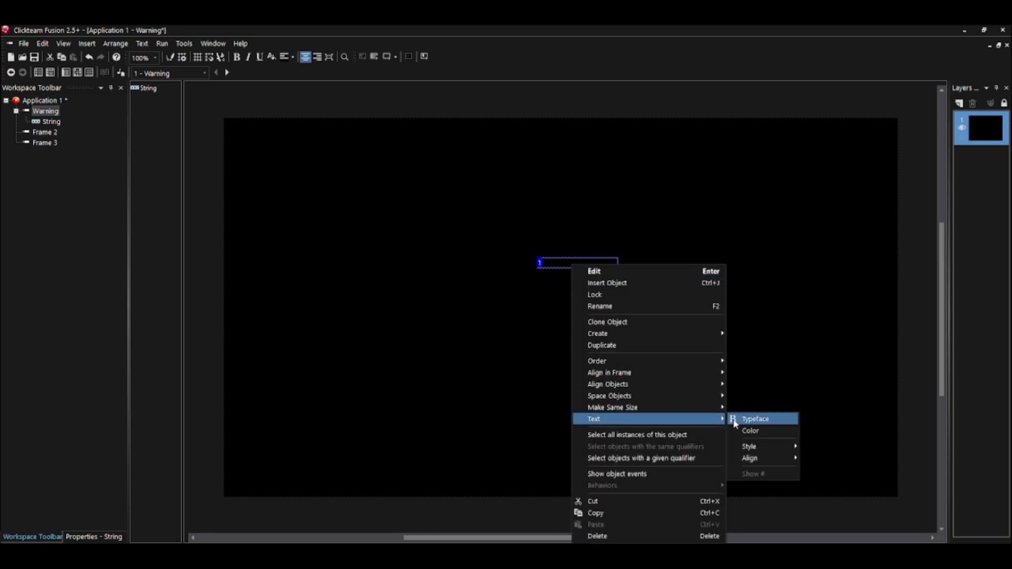
pyautogui.click(734, 421)
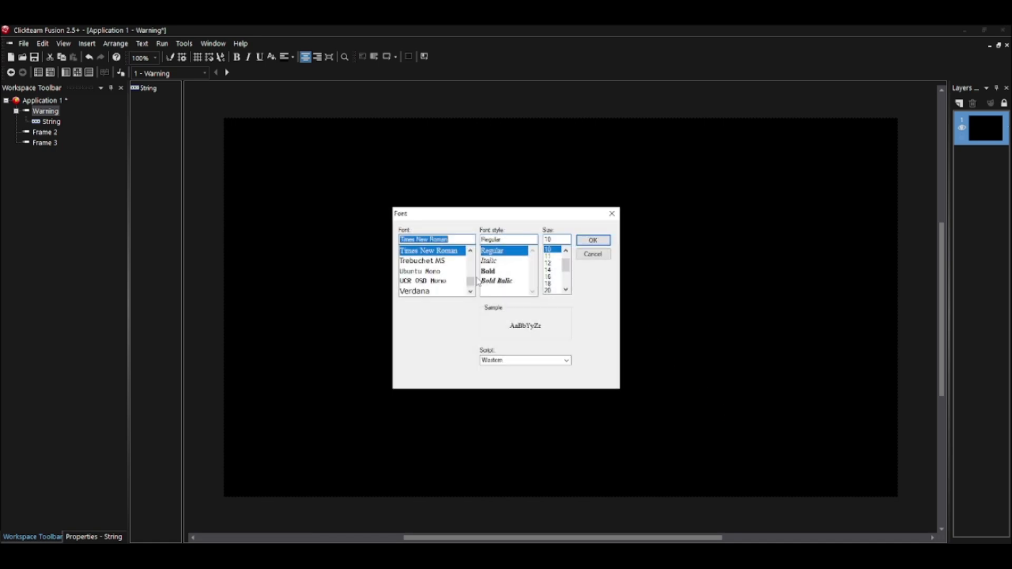
pyautogui.click(491, 252)
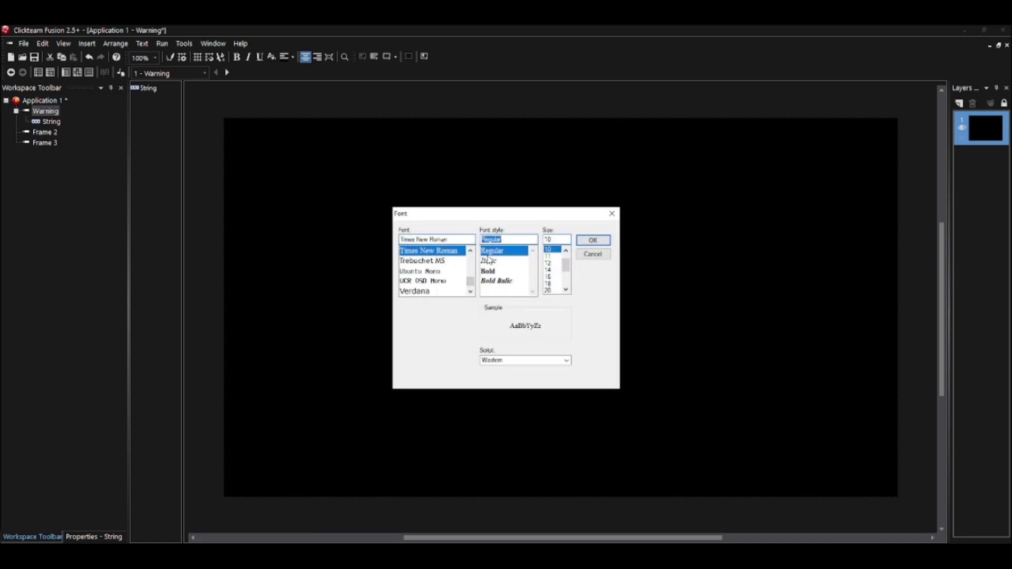
pyautogui.scroll(-3, 554, 282)
pyautogui.click(435, 283)
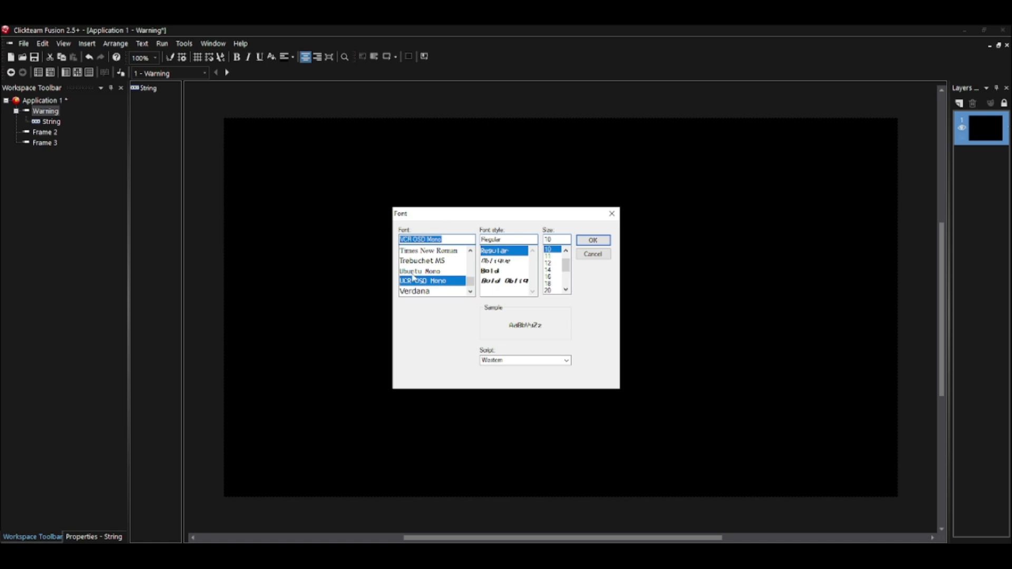
pyautogui.scroll(-1, 437, 265)
pyautogui.scroll(1, 437, 266)
pyautogui.scroll(-1, 440, 266)
pyautogui.scroll(3, 440, 265)
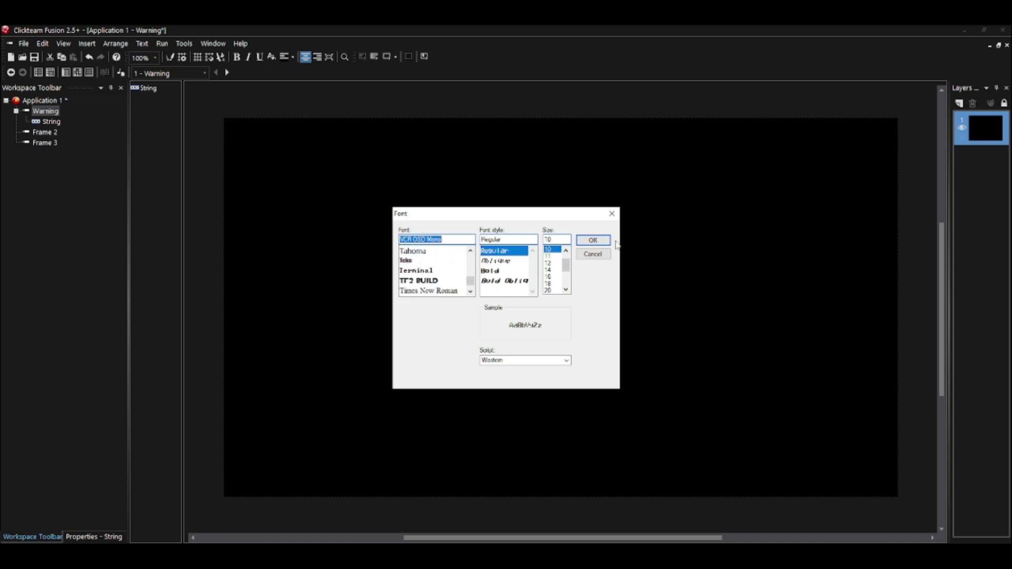
pyautogui.click(593, 240)
# Step: Set the text color of the String object to white
pyautogui.rightClick(560, 267)
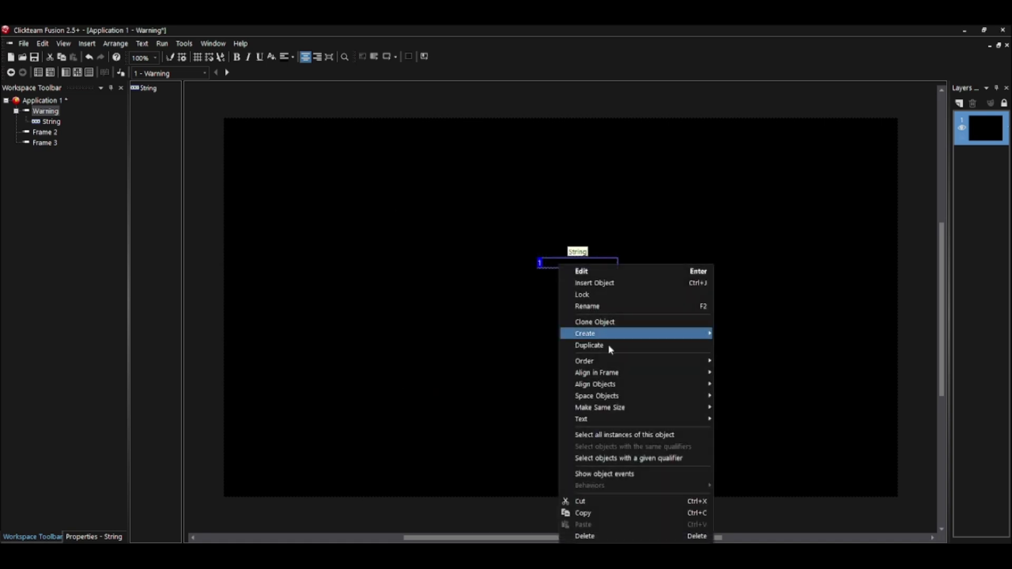
pyautogui.moveTo(619, 423)
pyautogui.click(731, 430)
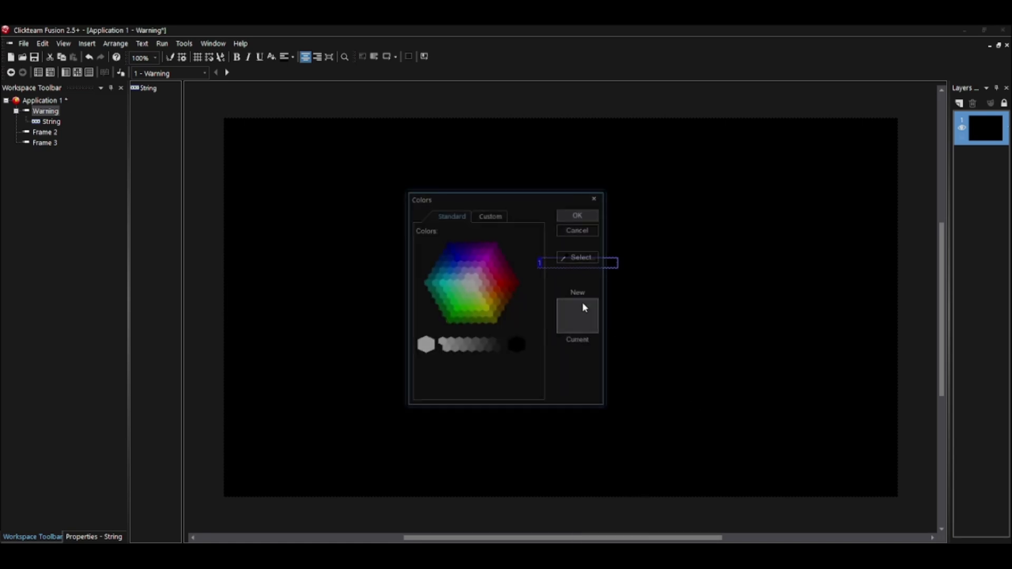
pyautogui.click(469, 284)
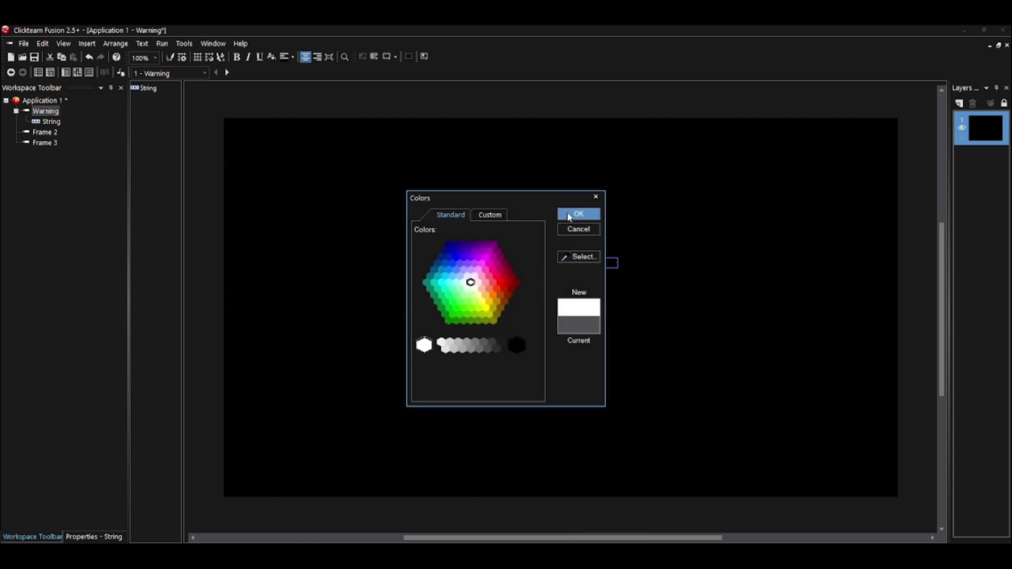
pyautogui.click(580, 214)
# Step: Delete the String object and bring 605.png into the Warning frame as an Active object, placed just above and left of the frame's middle
pyautogui.press('Delete')
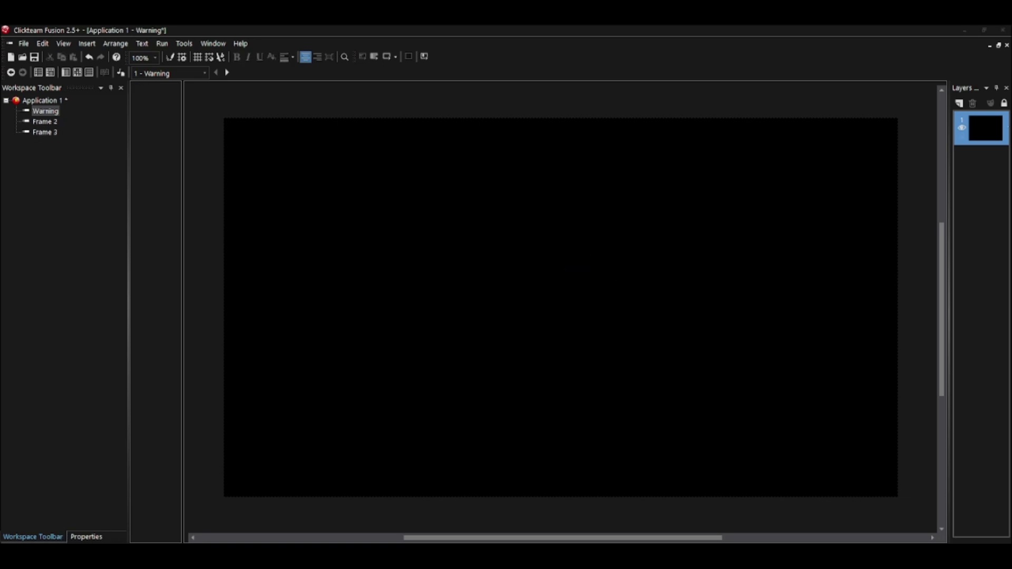
pyautogui.doubleClick(547, 264)
pyautogui.click(585, 191)
pyautogui.doubleClick(483, 214)
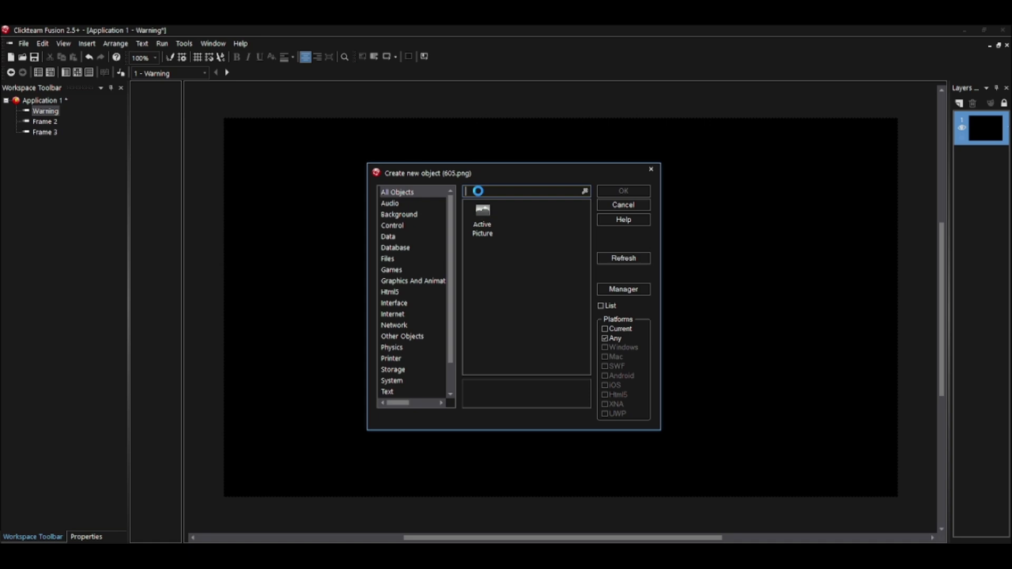
pyautogui.click(486, 218)
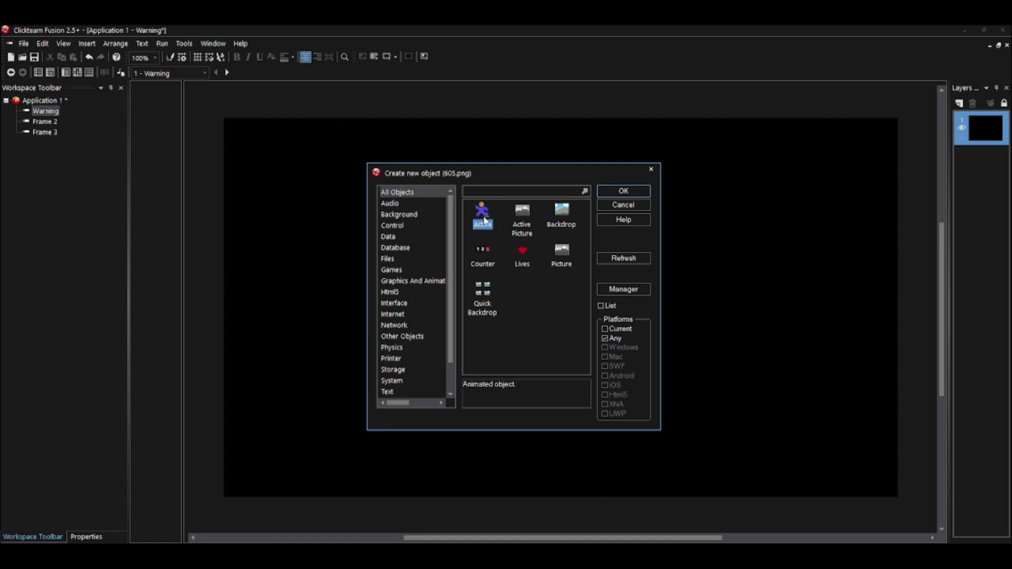
pyautogui.doubleClick(485, 220)
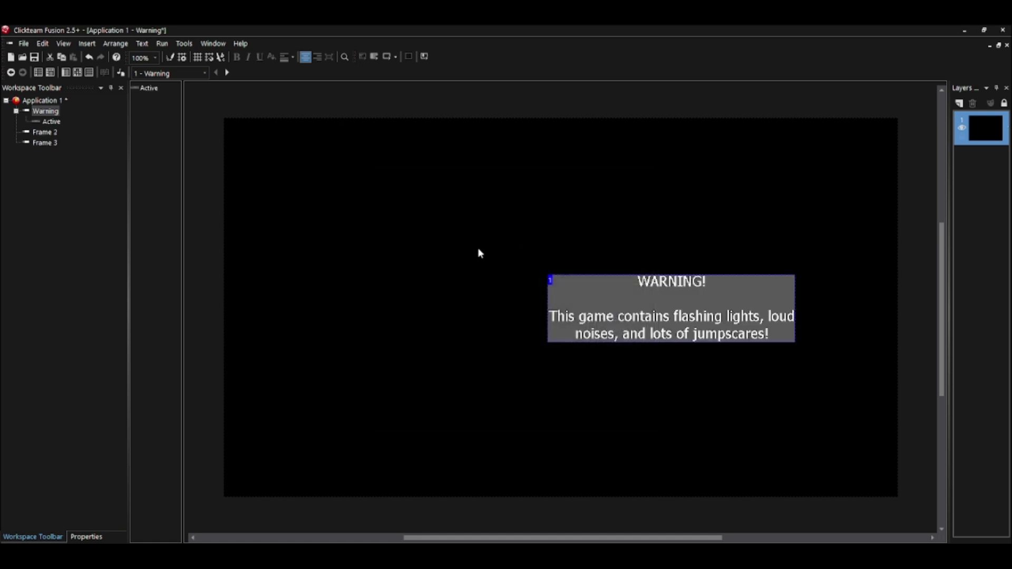
pyautogui.moveTo(585, 305); pyautogui.dragTo(551, 321)
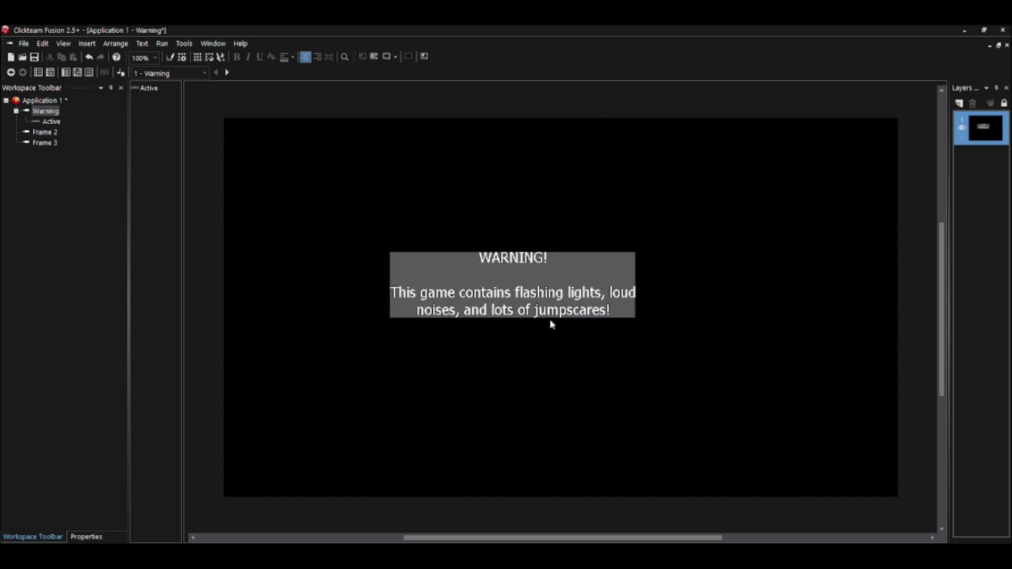
# Step: Edit the Active object's picture to use a transparent color instead of its alpha channel, picking the grey background as that color
pyautogui.rightClick(577, 288)
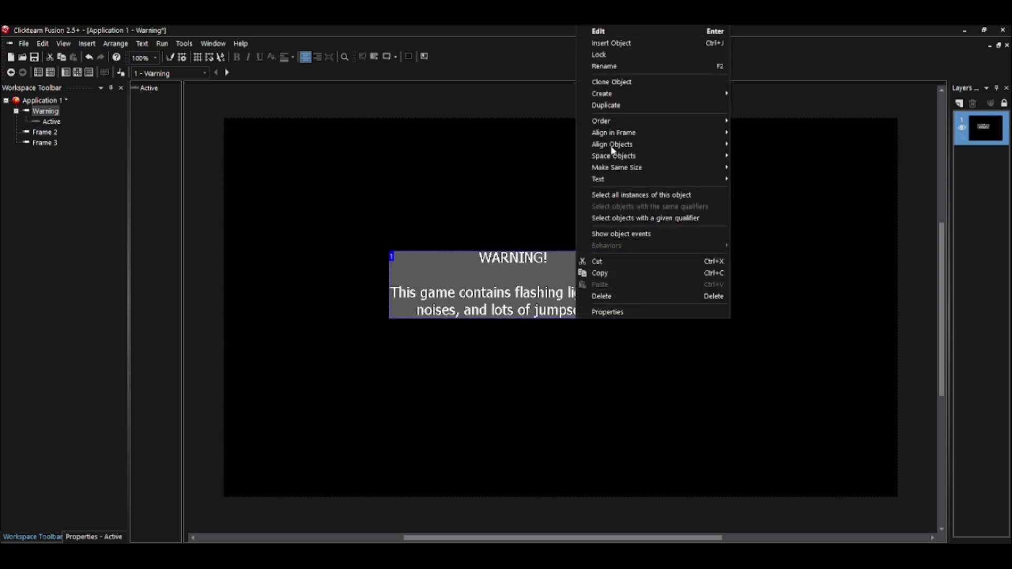
pyautogui.click(600, 31)
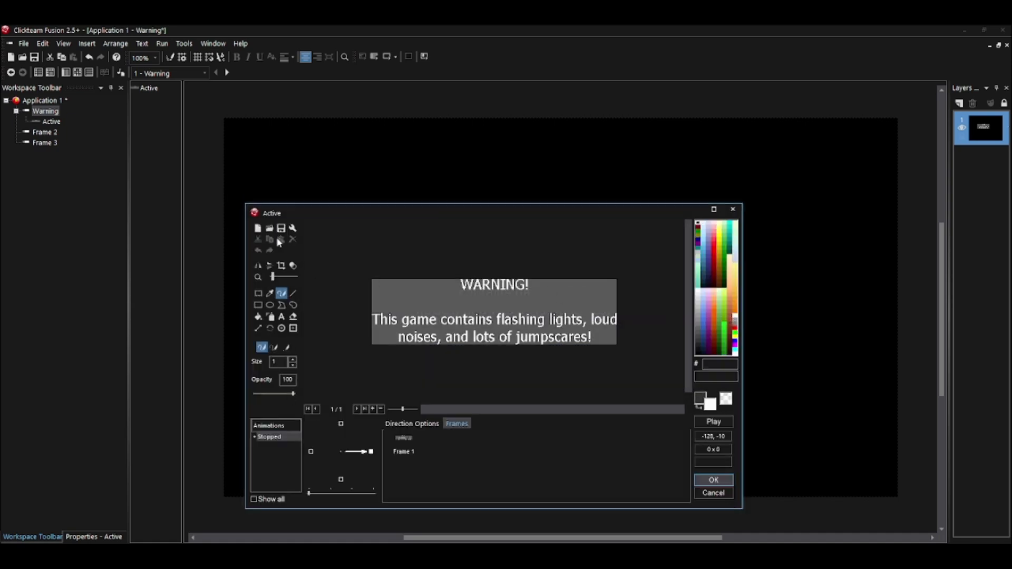
pyautogui.click(293, 228)
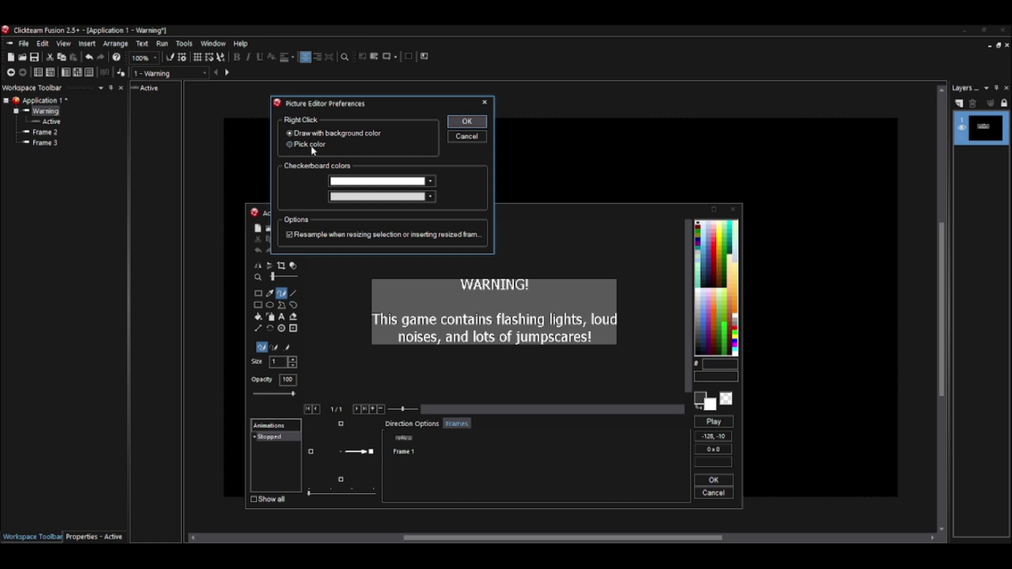
pyautogui.click(471, 124)
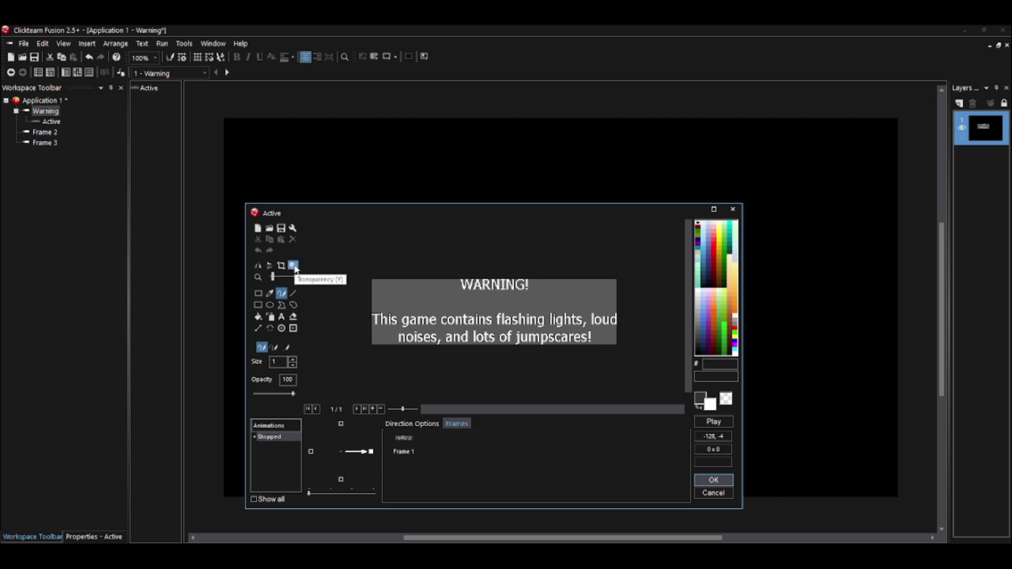
pyautogui.click(293, 265)
pyautogui.click(275, 347)
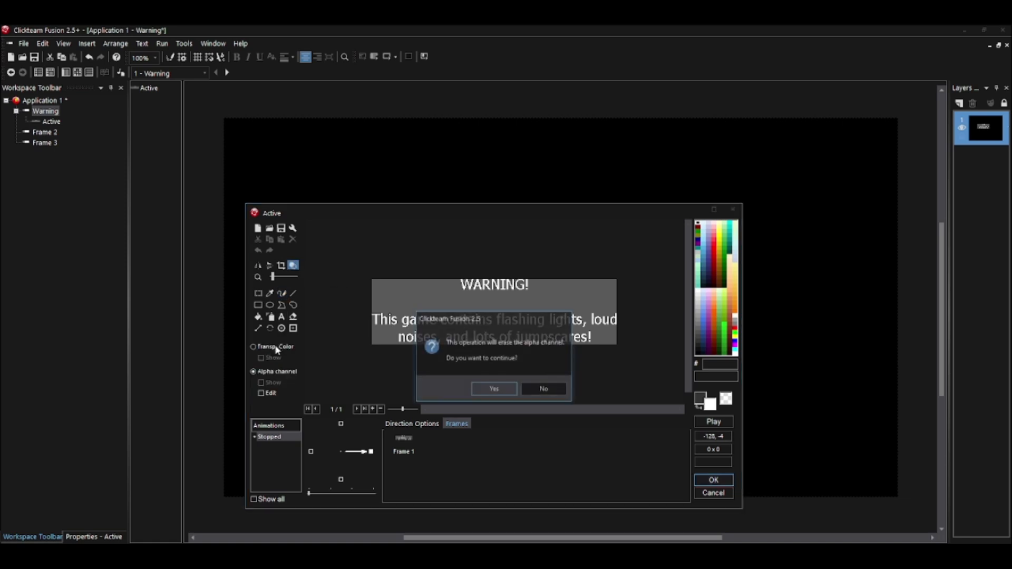
pyautogui.click(494, 390)
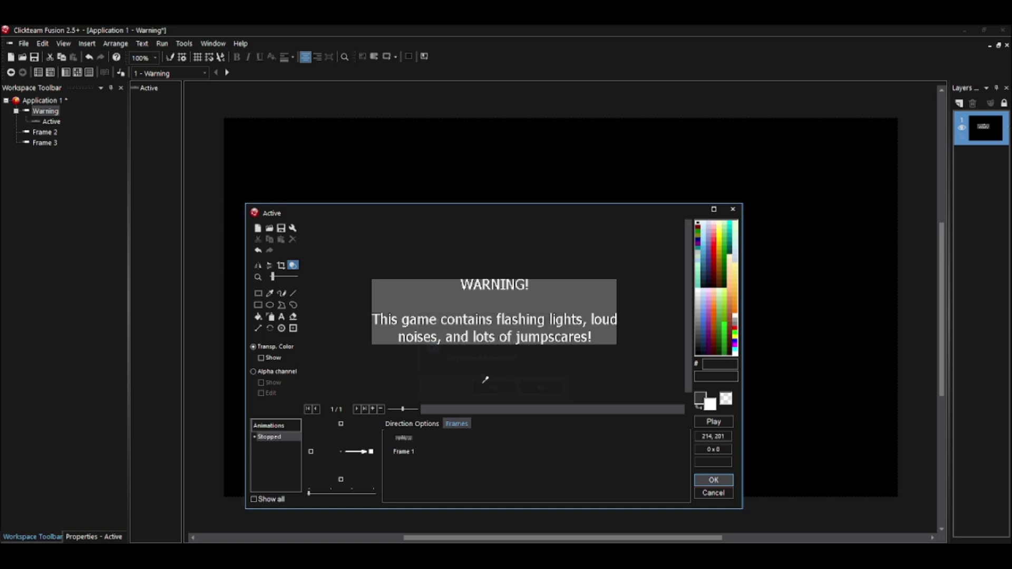
pyautogui.click(401, 278)
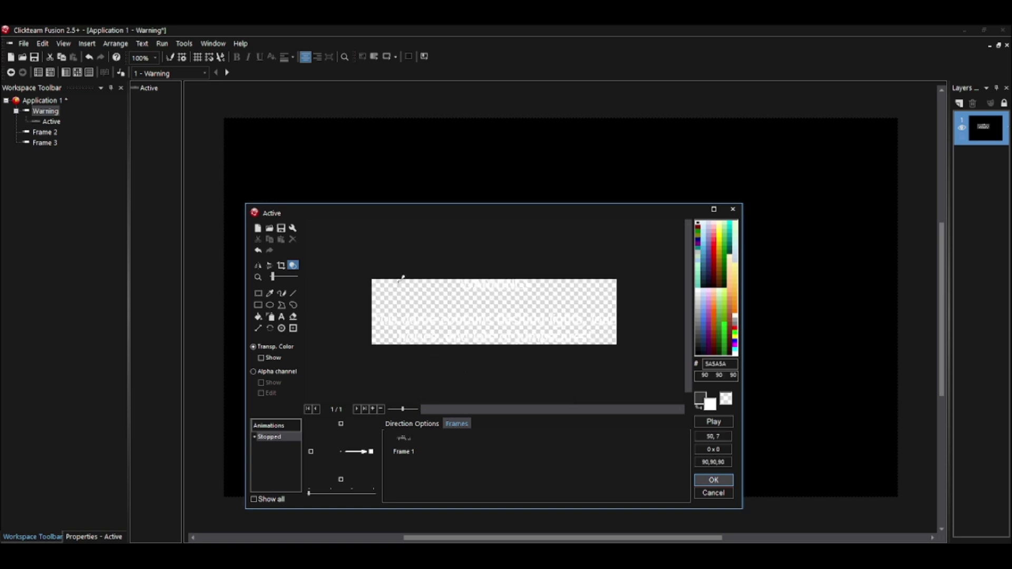
pyautogui.click(725, 479)
pyautogui.click(656, 343)
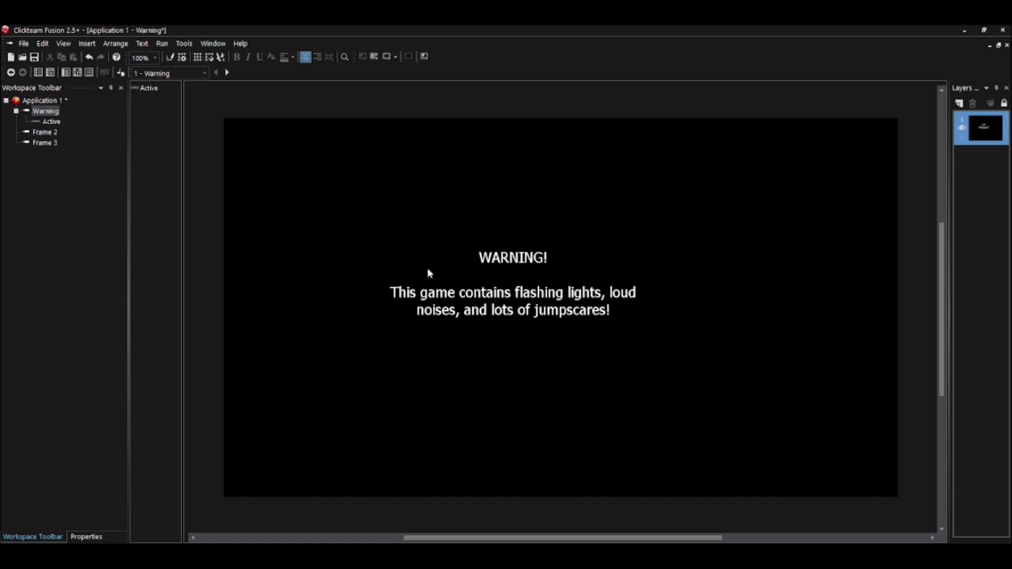
# Step: Center the warning text object horizontally and vertically in the frame
pyautogui.click(498, 296)
pyautogui.rightClick(498, 296)
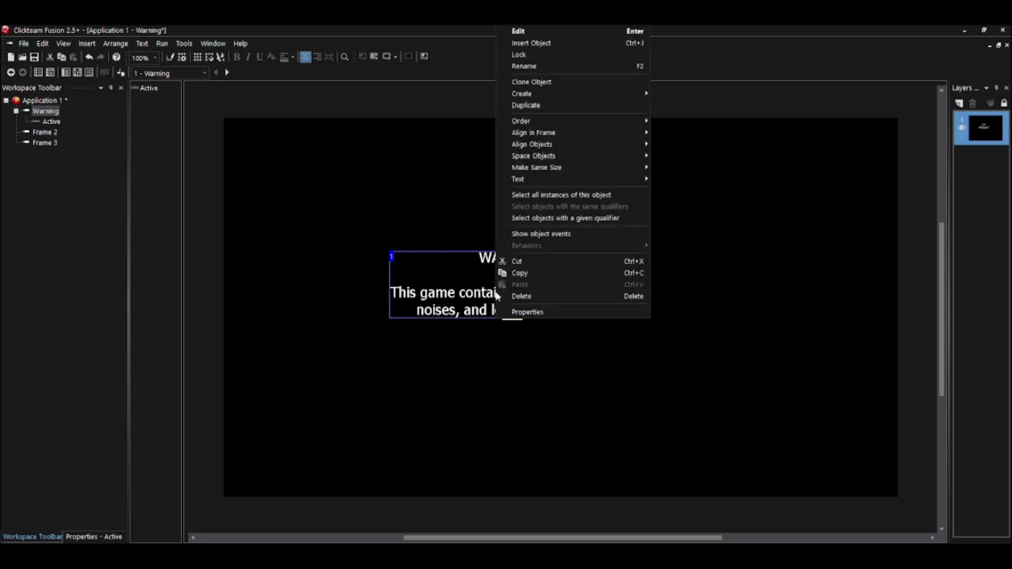
pyautogui.moveTo(557, 122)
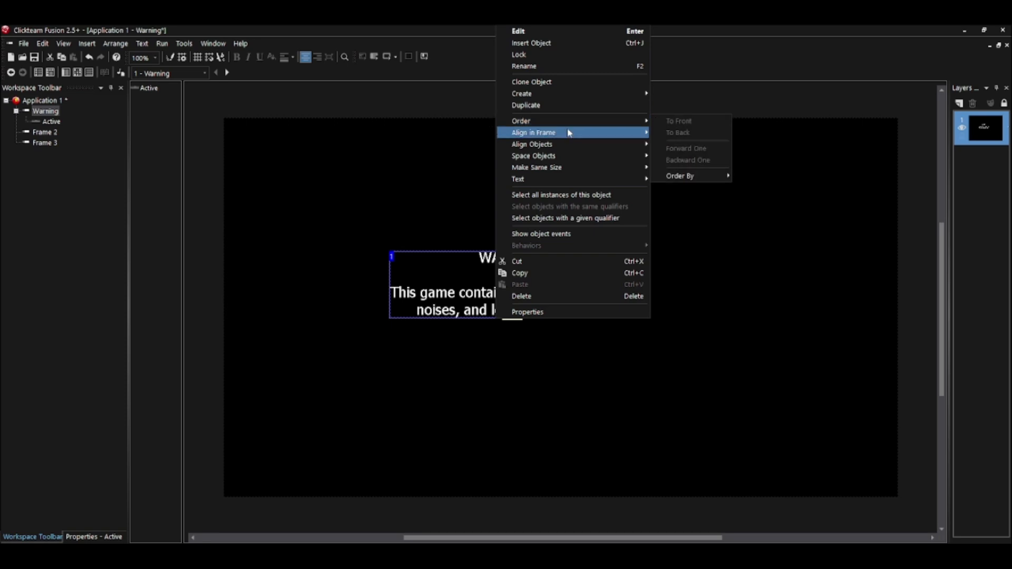
pyautogui.click(691, 146)
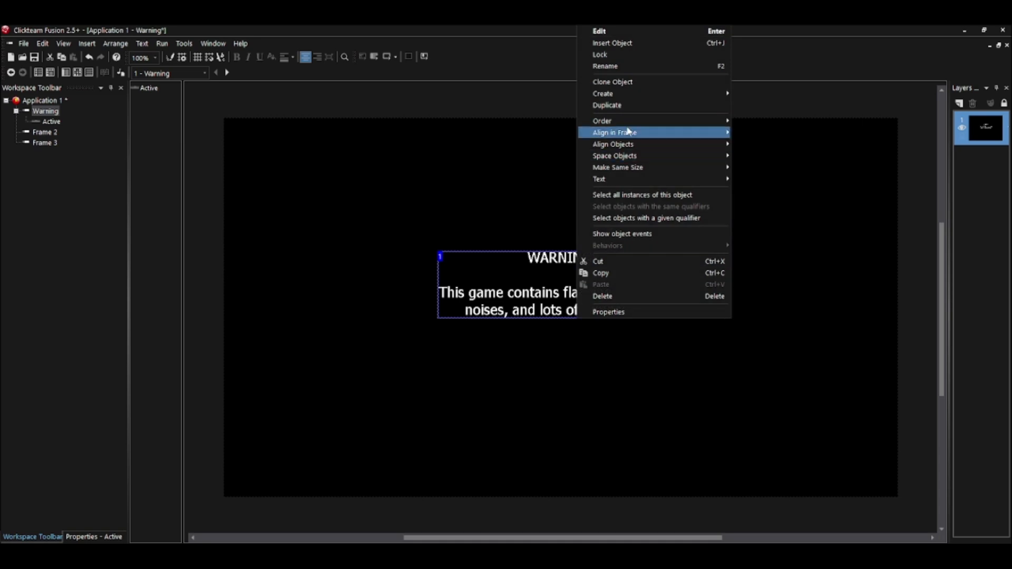
pyautogui.moveTo(632, 134)
pyautogui.click(763, 184)
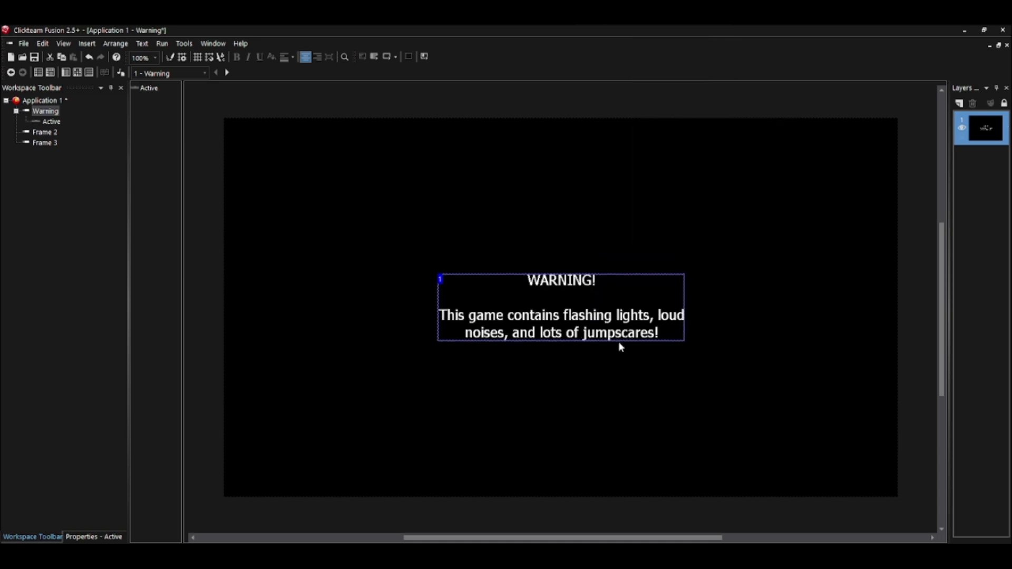
pyautogui.click(600, 227)
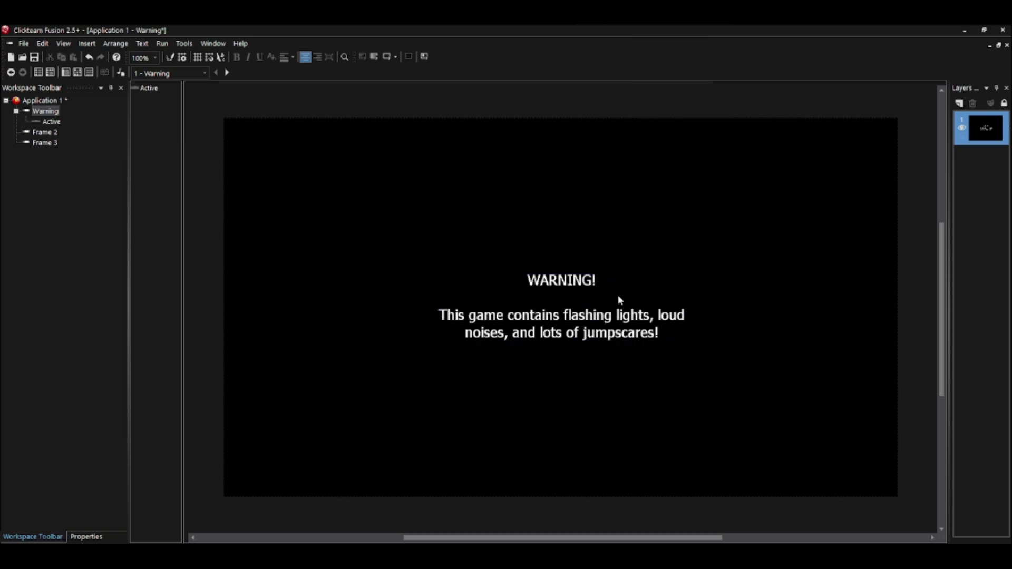
# Step: Enlarge the warning text object to almost twice its size and center it in the frame again, both horizontally and vertically
pyautogui.click(611, 323)
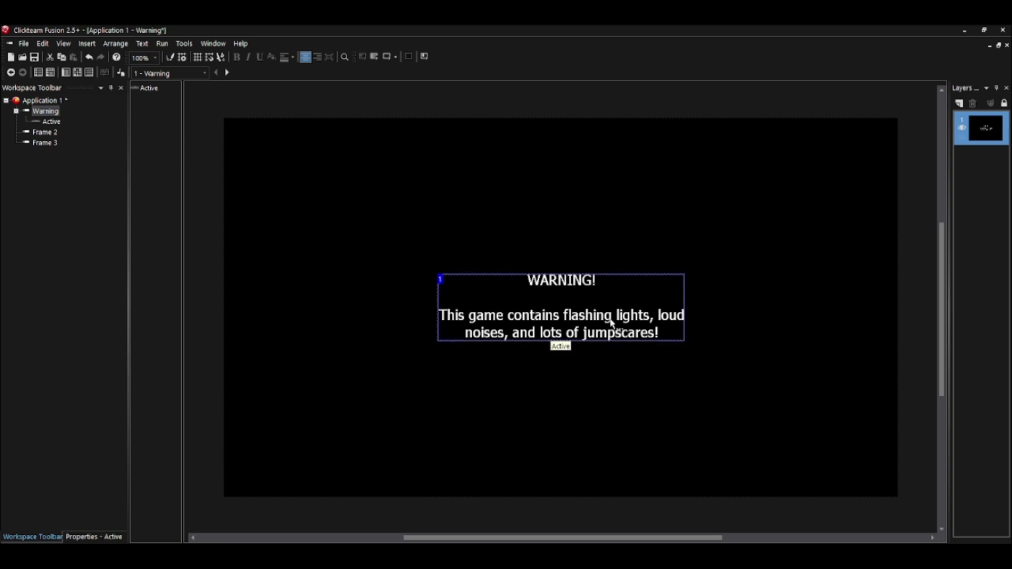
pyautogui.moveTo(689, 346); pyautogui.dragTo(877, 449)
pyautogui.click(691, 372)
pyautogui.rightClick(691, 372)
pyautogui.click(667, 360)
pyautogui.rightClick(665, 357)
pyautogui.moveTo(712, 171)
pyautogui.click(870, 183)
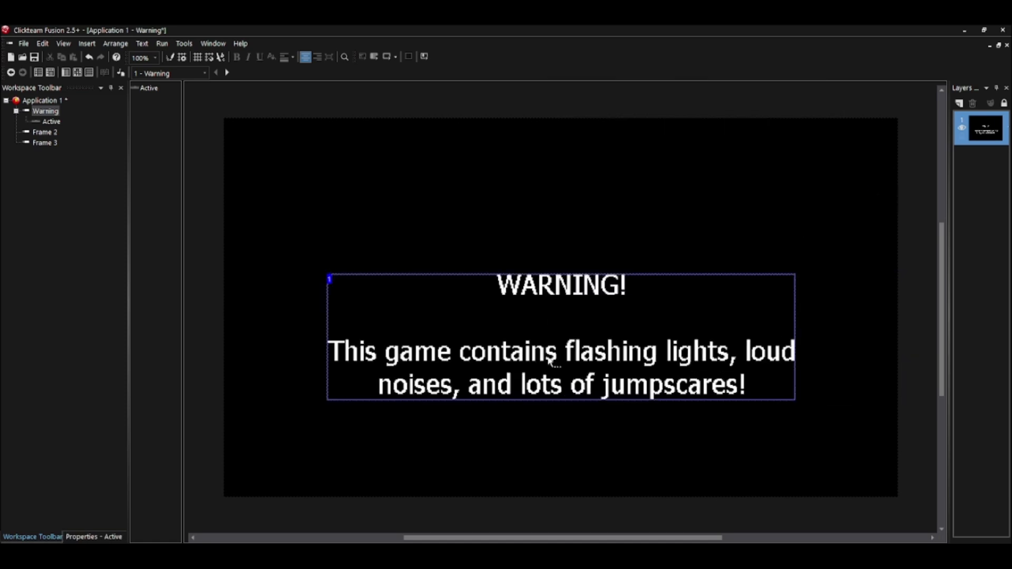
pyautogui.rightClick(550, 361)
pyautogui.moveTo(599, 169)
pyautogui.click(741, 216)
pyautogui.click(655, 189)
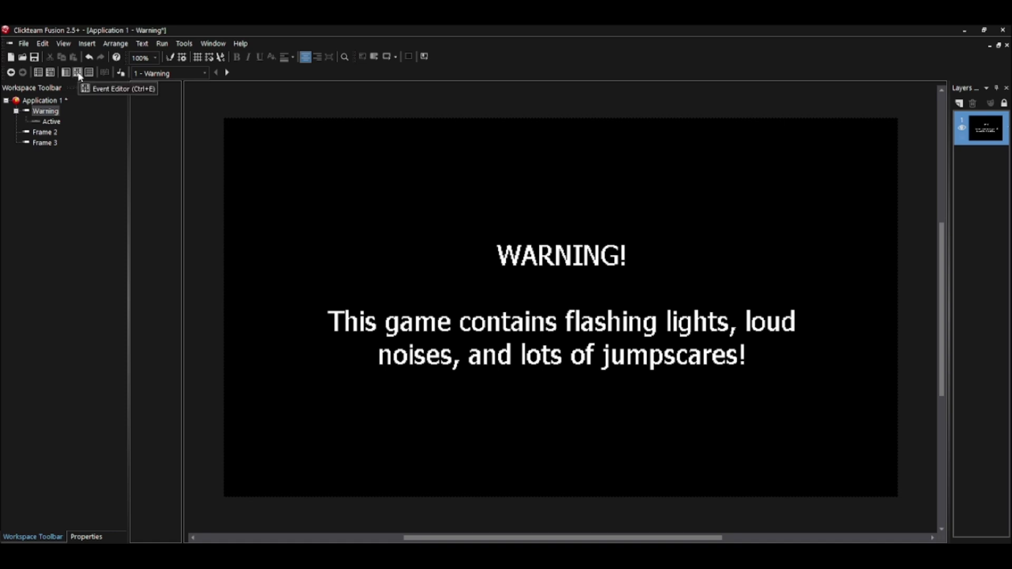
# Step: In the Event Editor of the Warning frame, add a condition that the timer equals 3 seconds
pyautogui.click(78, 72)
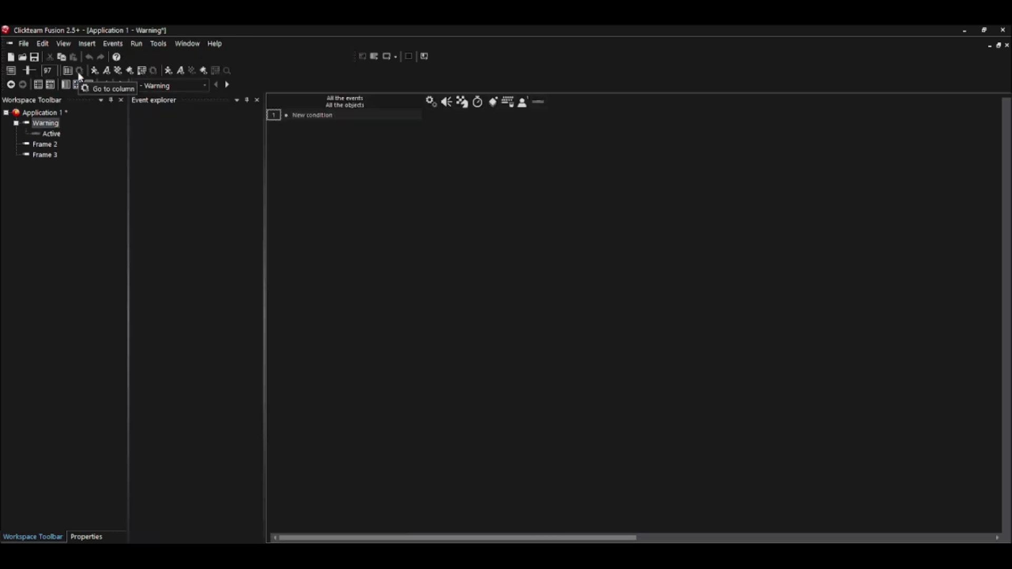
pyautogui.doubleClick(317, 117)
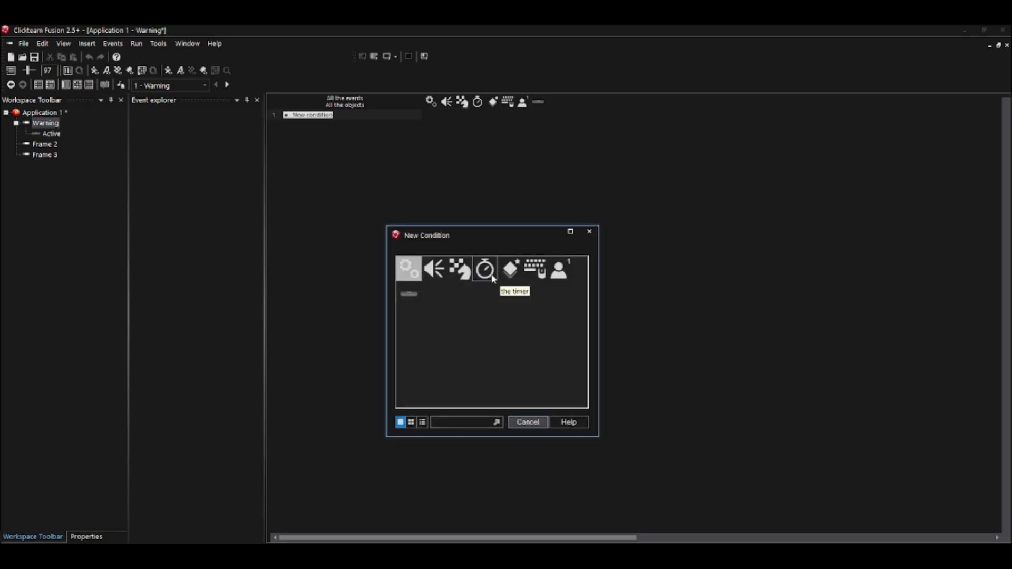
pyautogui.click(493, 278)
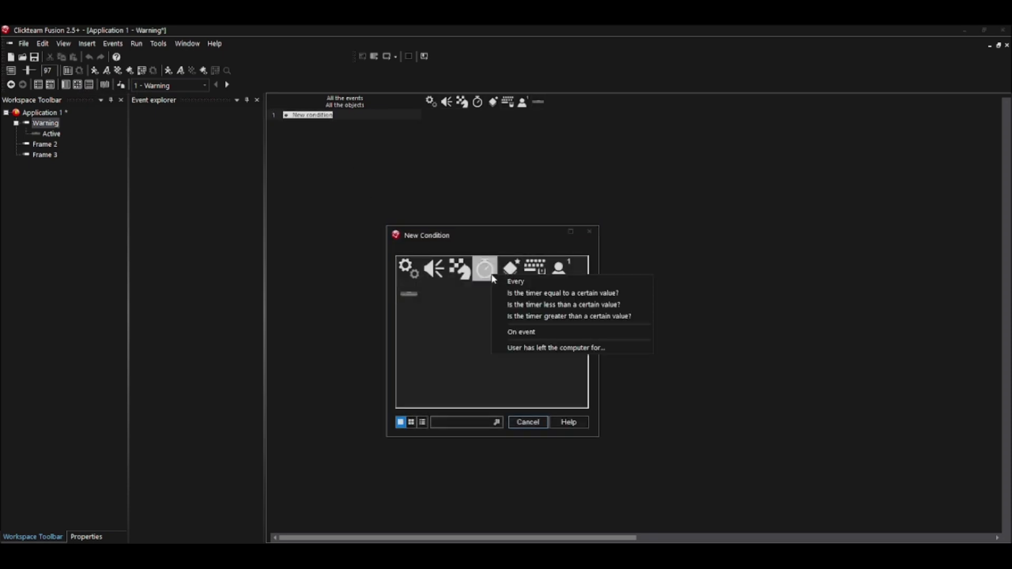
pyautogui.click(522, 294)
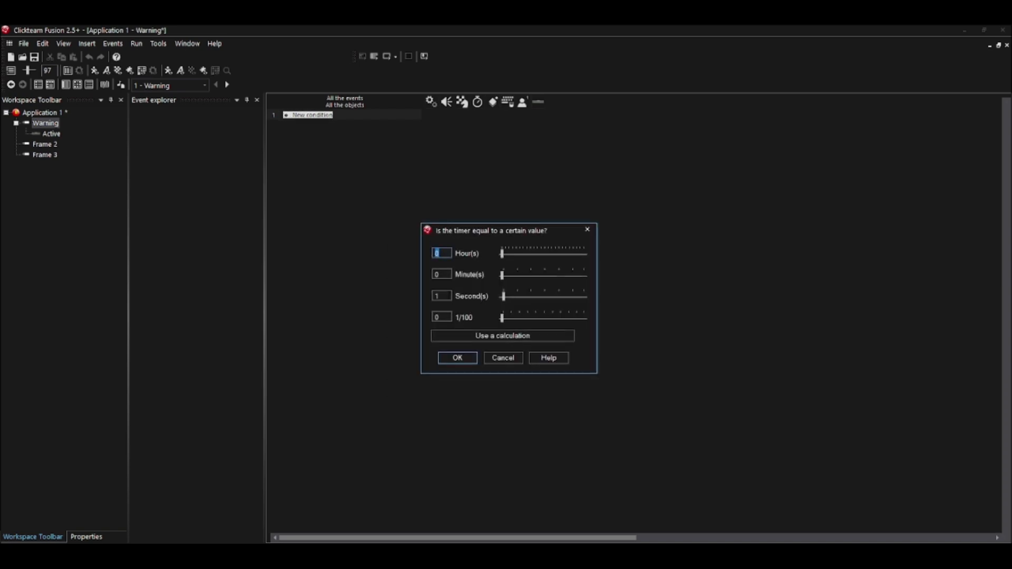
pyautogui.press('Tab')
pyautogui.press('Tab')
pyautogui.press('Tab')
pyautogui.press('Tab')
pyautogui.write('3')
pyautogui.click(457, 360)
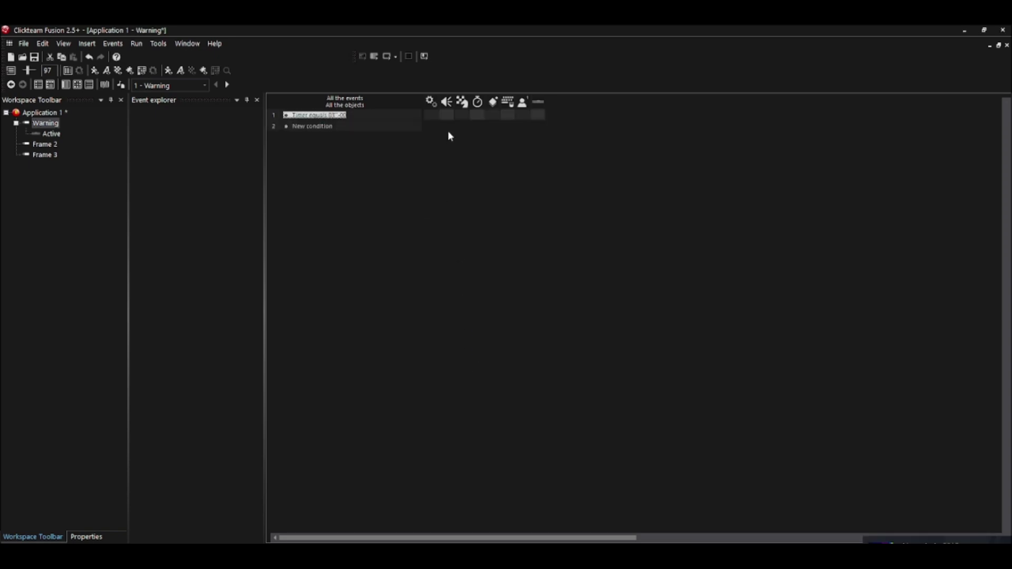
pyautogui.click(477, 114)
pyautogui.click(501, 136)
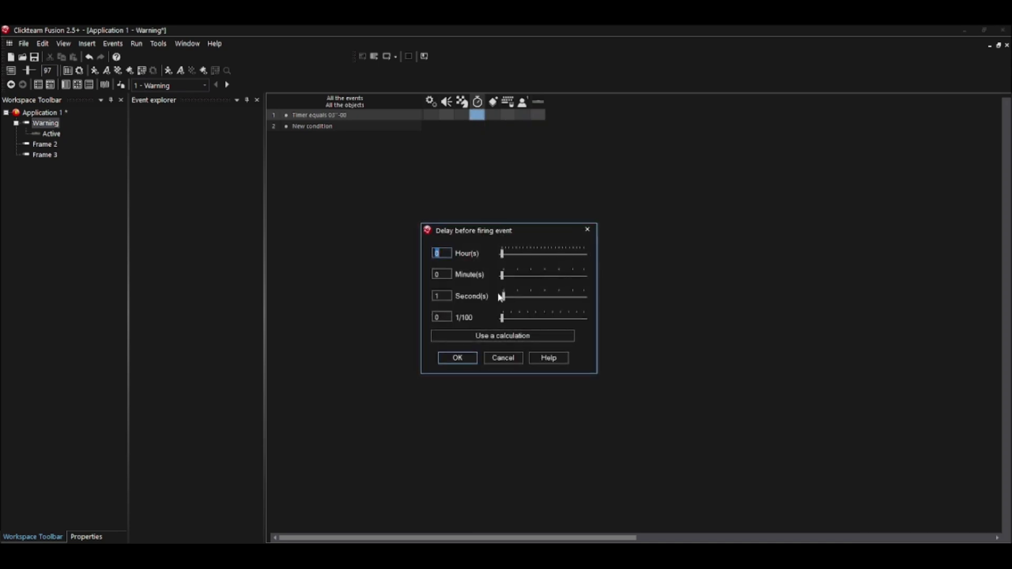
pyautogui.click(502, 357)
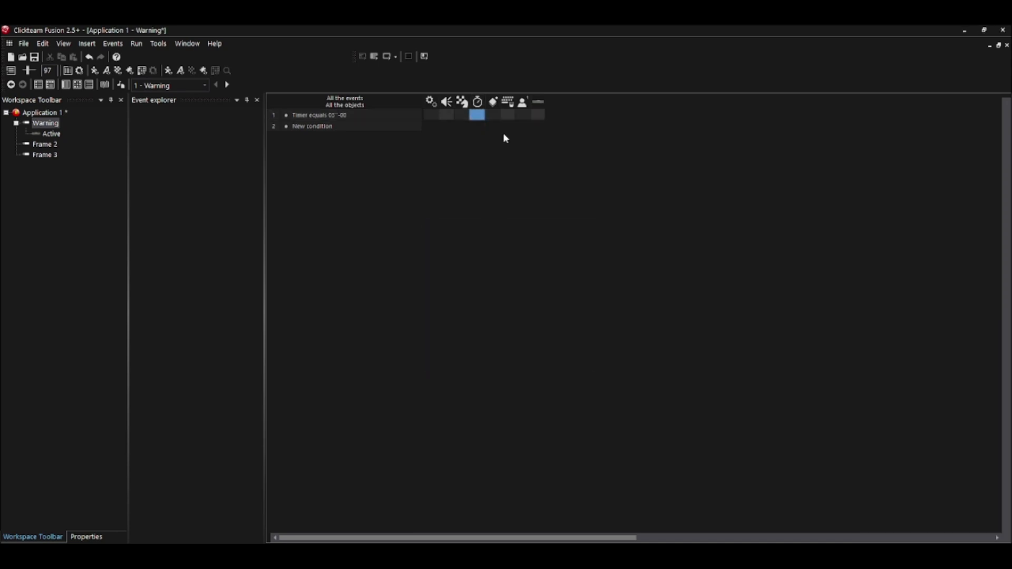
# Step: Add a storyboard action to the 3-second timer event that goes to the next frame
pyautogui.click(461, 114)
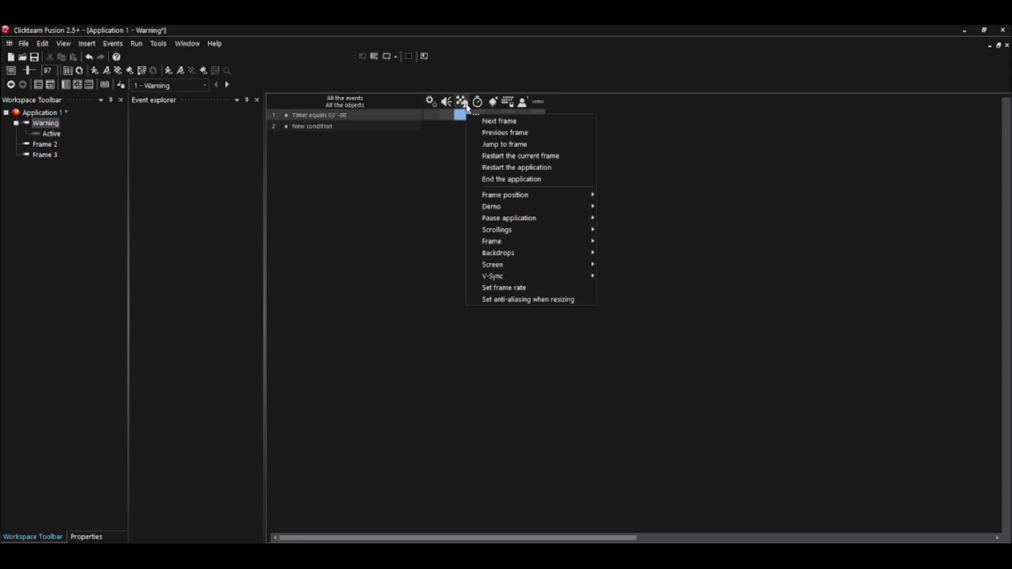
pyautogui.click(450, 141)
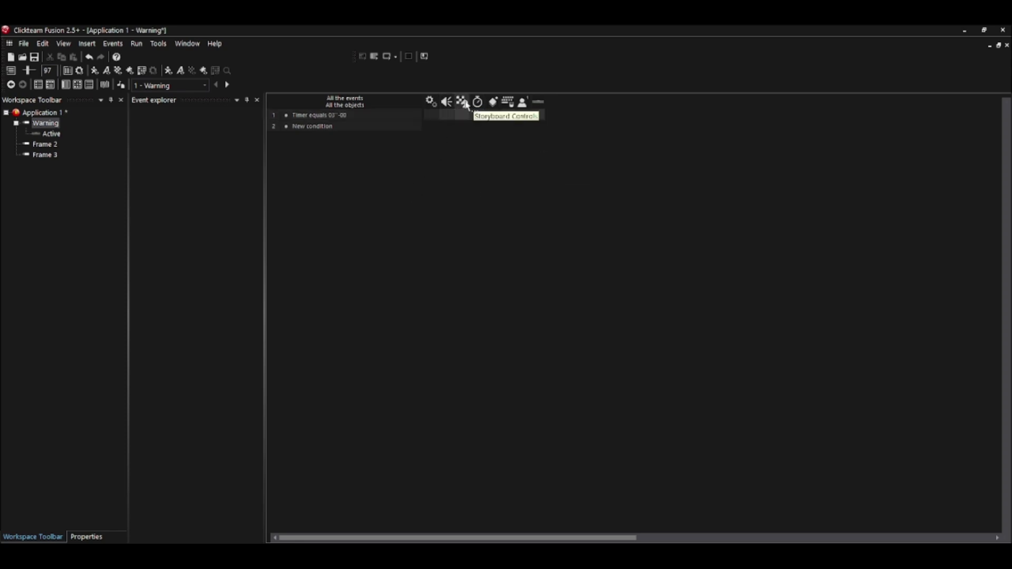
pyautogui.click(462, 114)
pyautogui.click(481, 125)
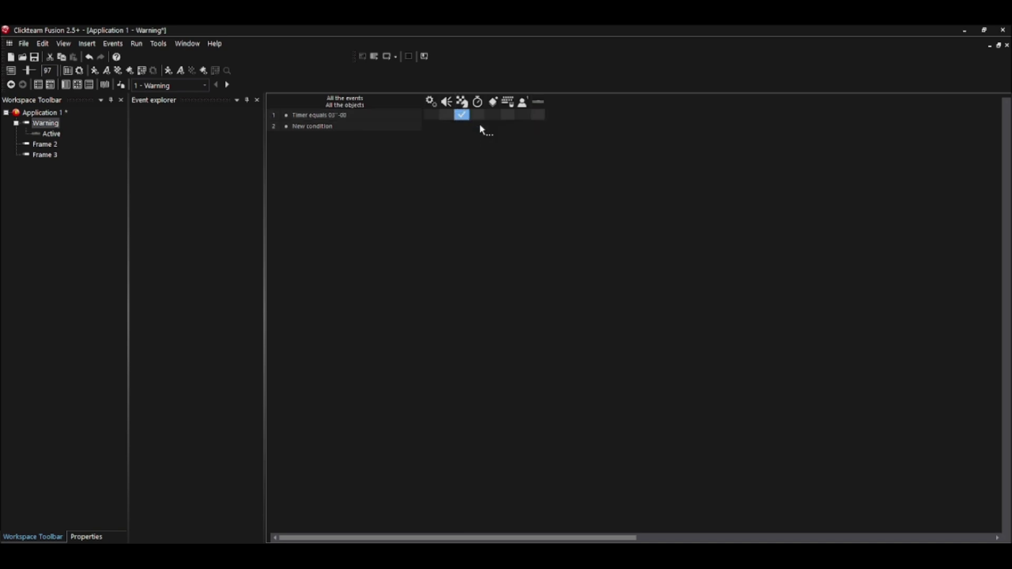
# Step: Test-run the application from the Warning frame through its change to the following frame, and close the game window
pyautogui.click(136, 44)
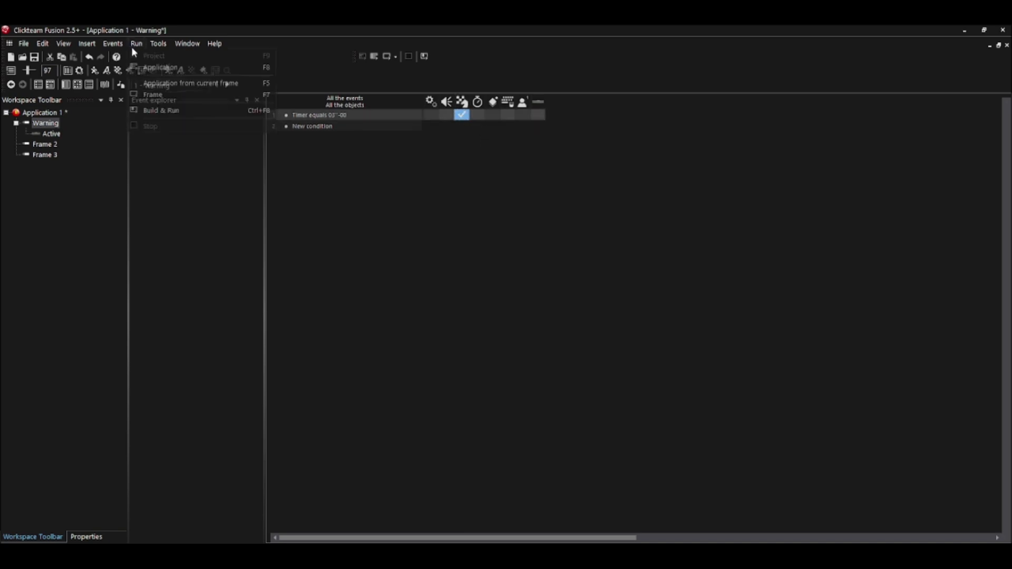
pyautogui.click(167, 84)
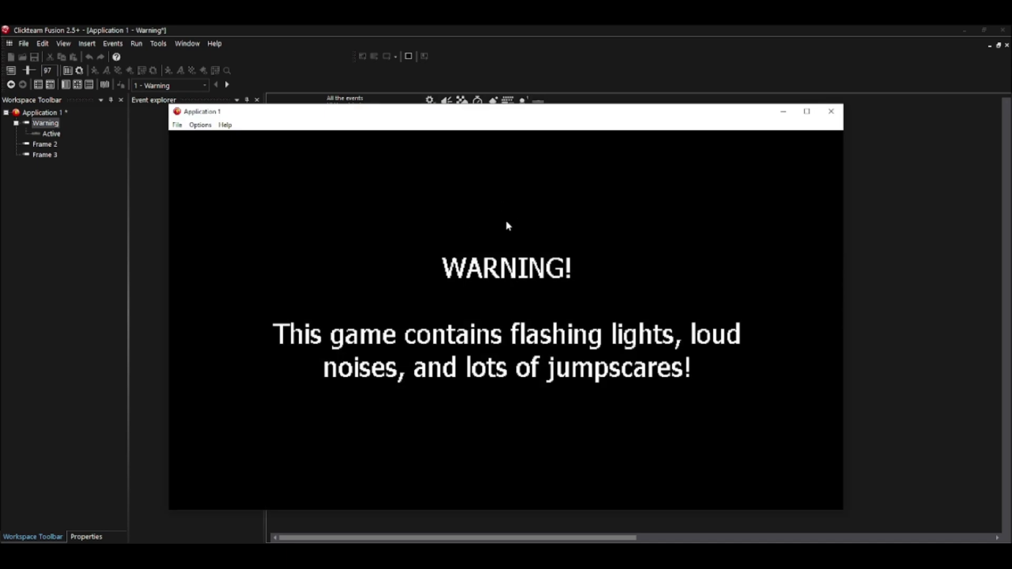
pyautogui.click(505, 238)
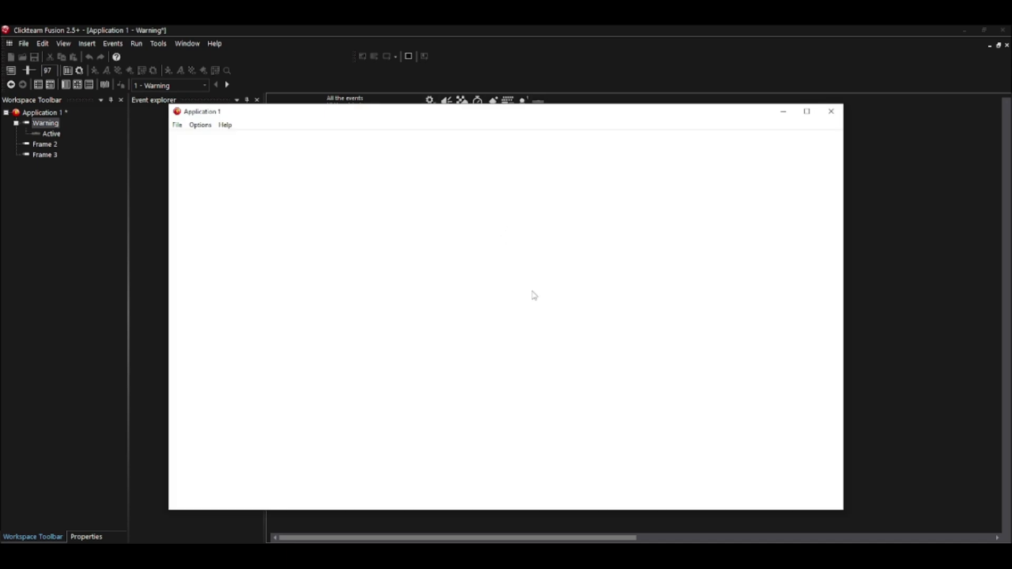
pyautogui.click(832, 111)
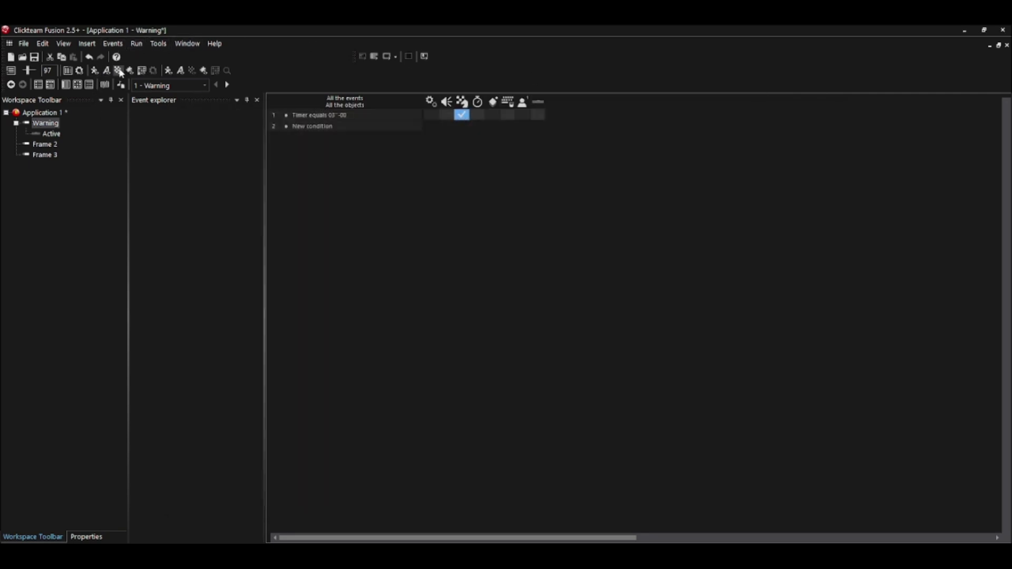
pyautogui.click(136, 45)
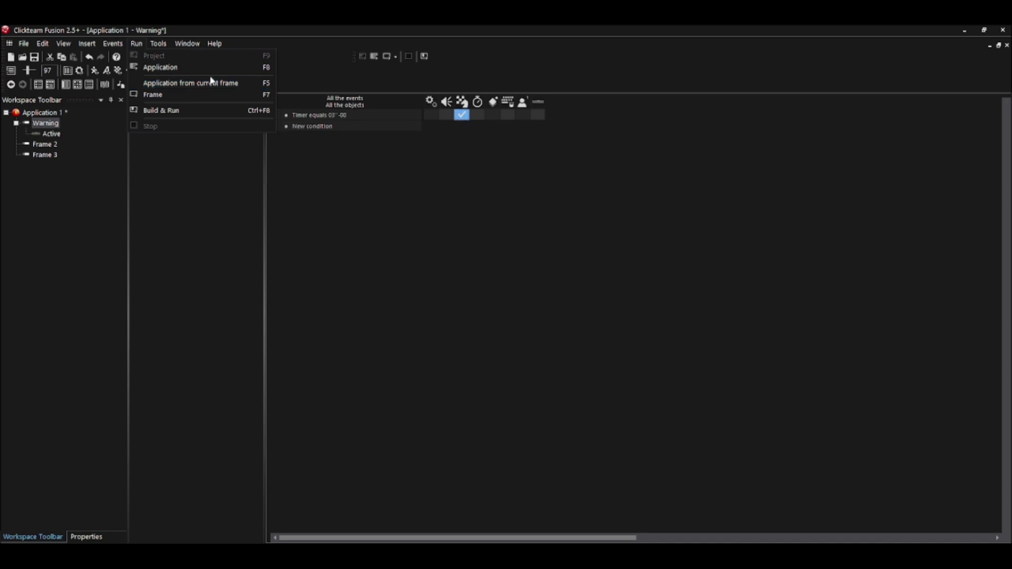
pyautogui.click(223, 172)
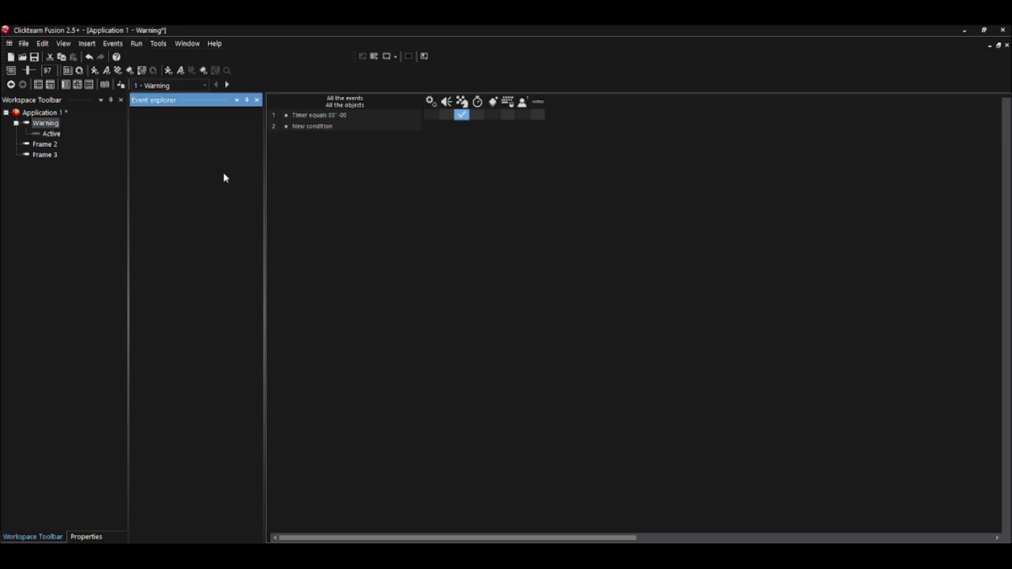
# Step: Open Frame 2 in the Frame Editor and rename it as Main Menu
pyautogui.doubleClick(55, 145)
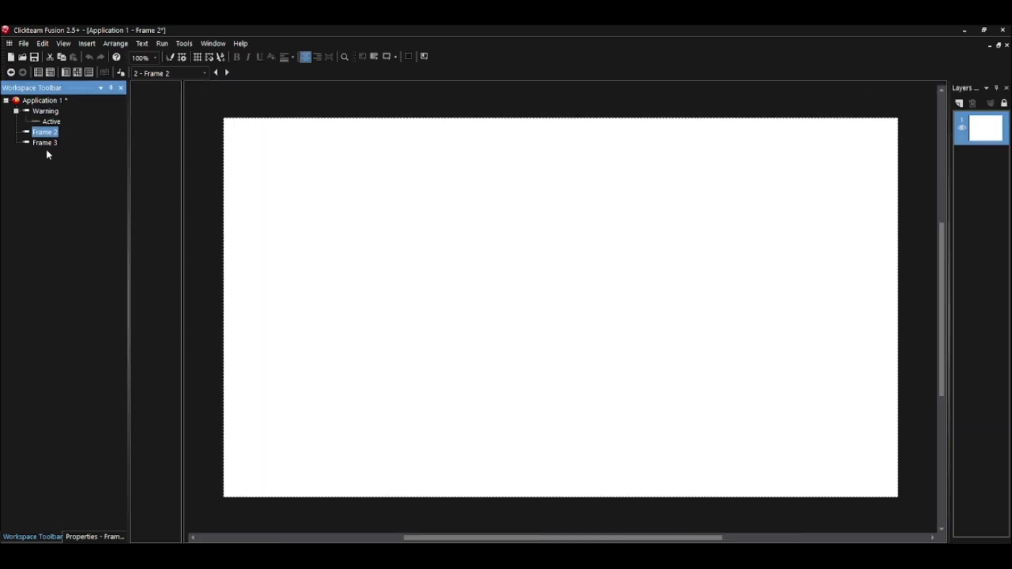
pyautogui.rightClick(48, 136)
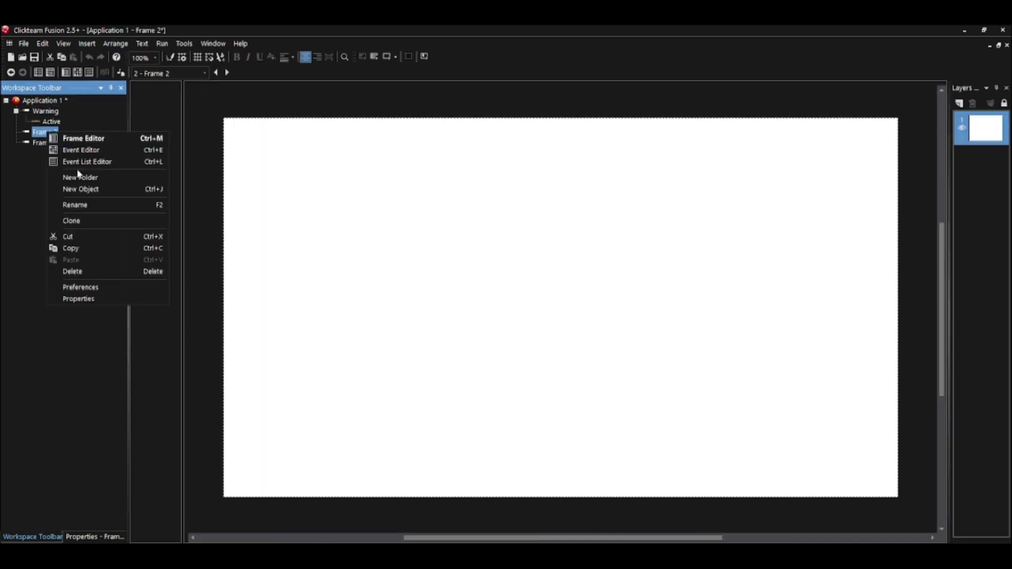
pyautogui.click(77, 209)
pyautogui.write('Main Menu')
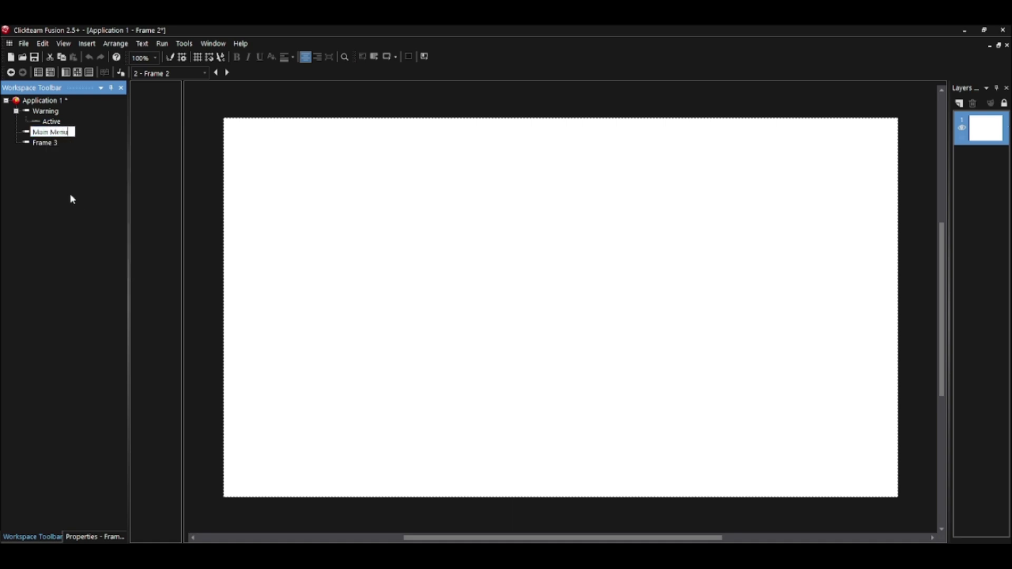
pyautogui.press('Return')
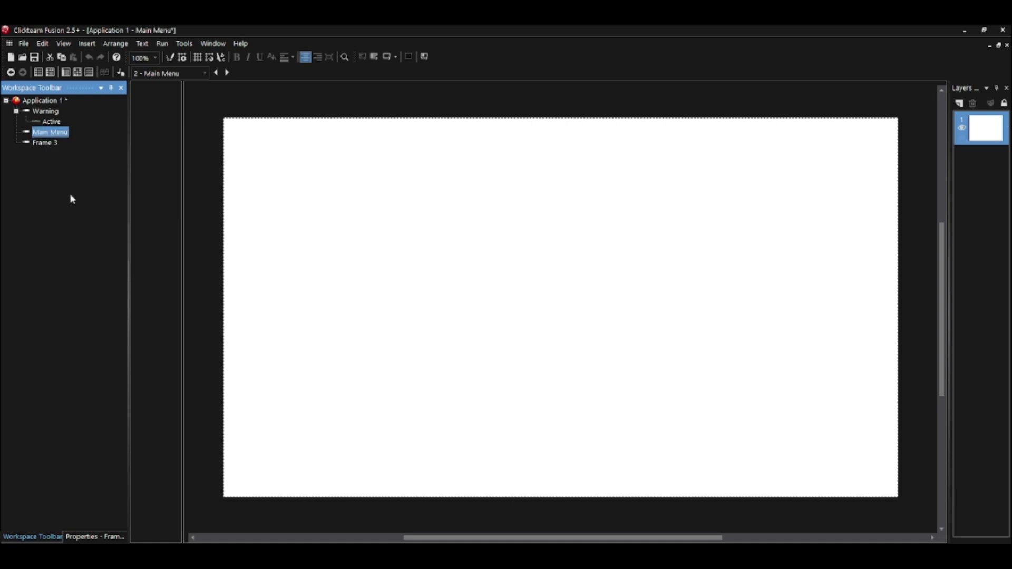
# Step: Set the Main Menu frame's background color to black
pyautogui.click(89, 538)
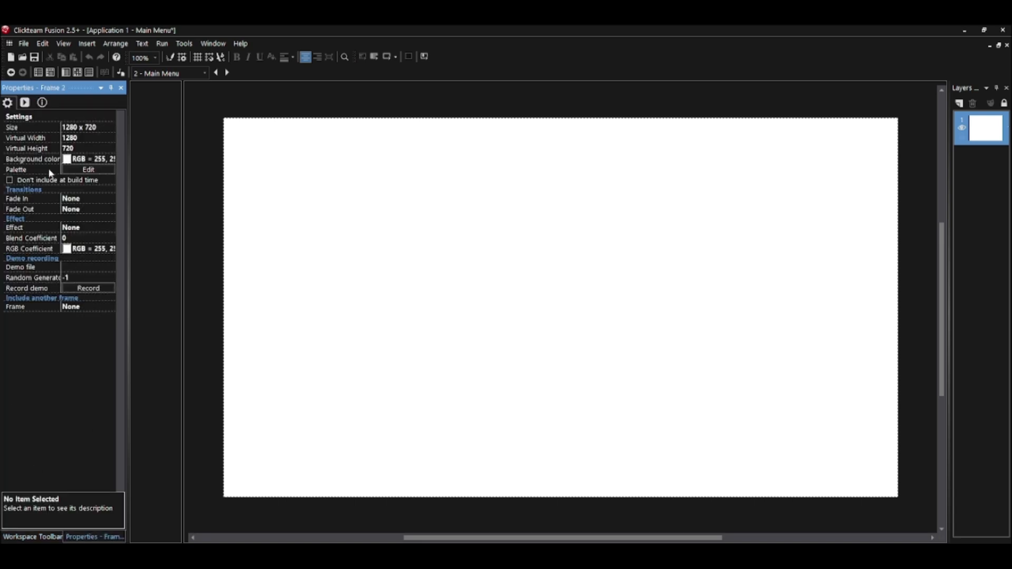
pyautogui.click(69, 159)
pyautogui.click(71, 160)
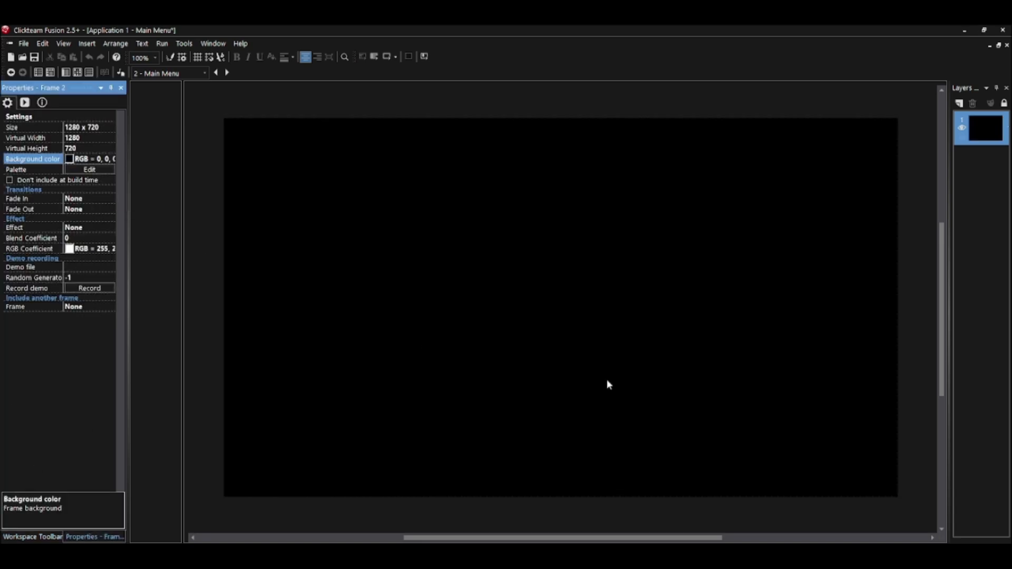
pyautogui.click(428, 384)
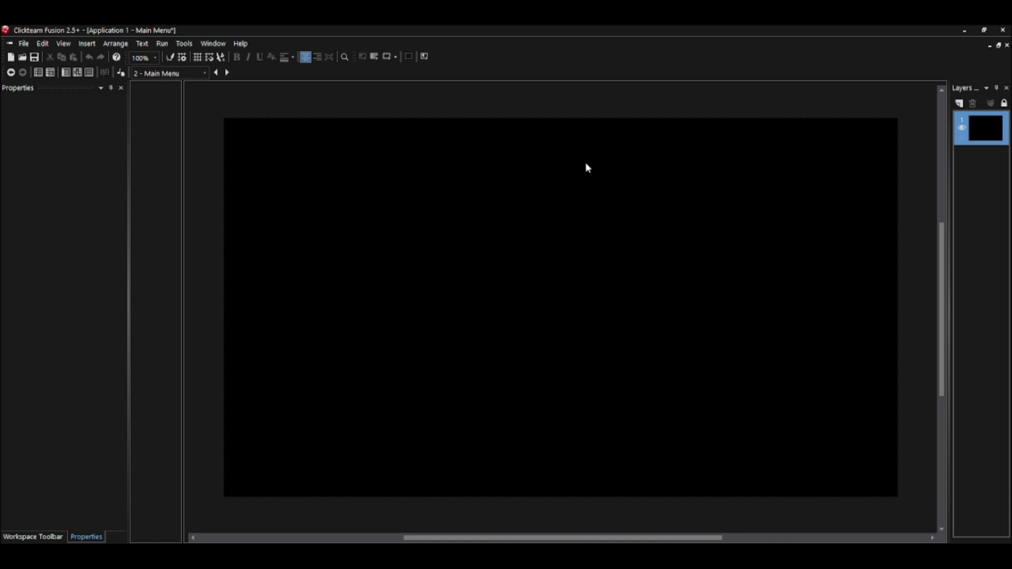
# Step: Import the picture 431.png into the Main Menu frame as an Active object covering the whole frame, skipping the other dropped pictures
pyautogui.moveTo(488, 242); pyautogui.dragTo(560, 300)
pyautogui.moveTo(542, 251); pyautogui.dragTo(940, 411)
pyautogui.moveTo(650, 315); pyautogui.dragTo(382, 285)
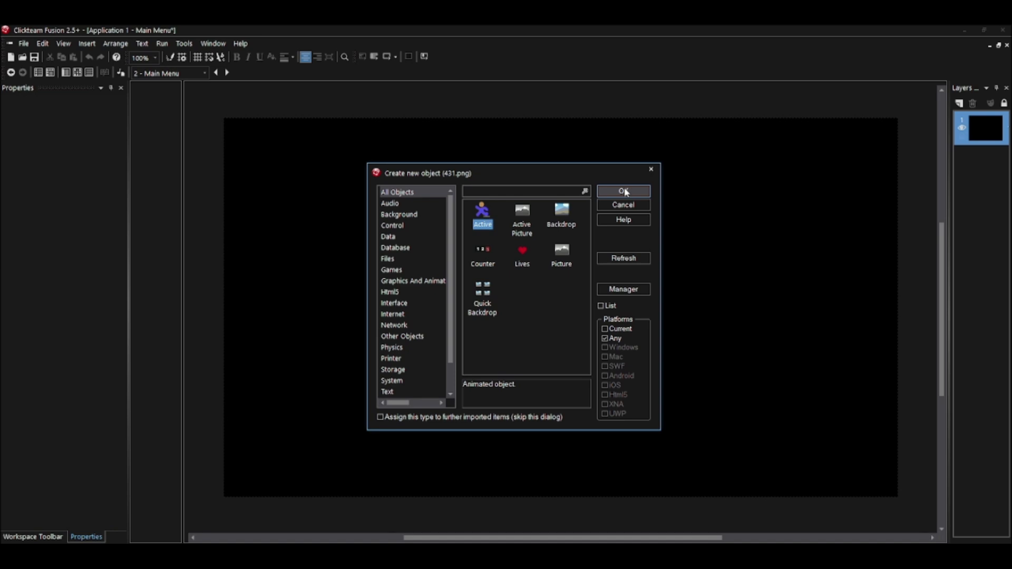
pyautogui.click(624, 191)
pyautogui.click(513, 335)
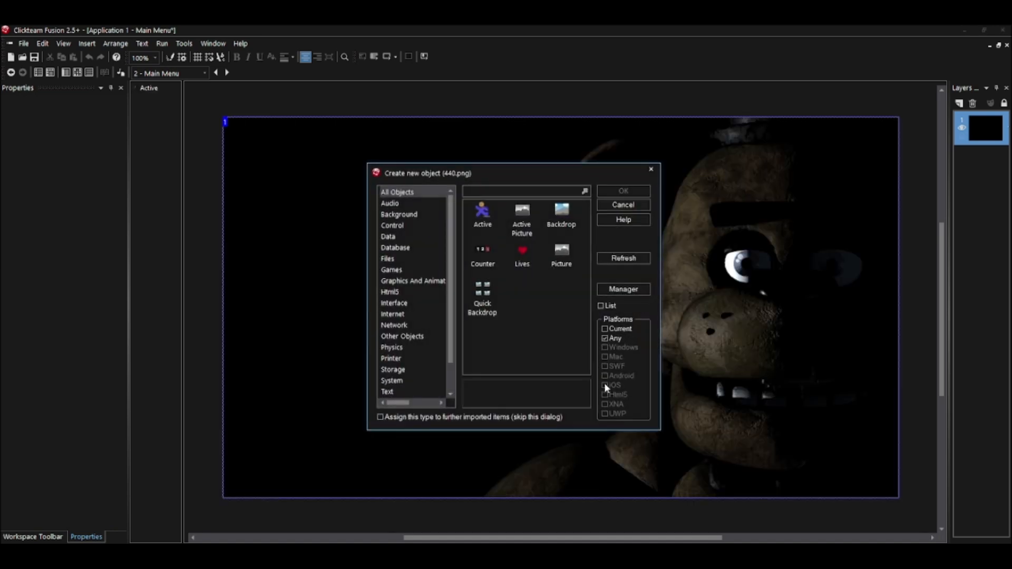
pyautogui.click(623, 205)
pyautogui.click(628, 204)
pyautogui.click(630, 205)
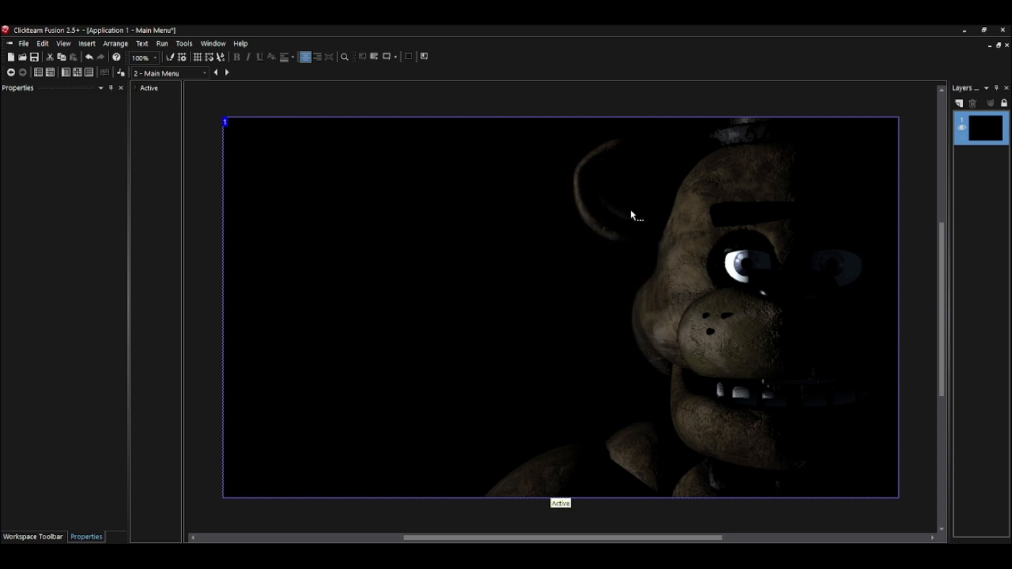
# Step: In the Active object's Stopped animation, delete the second frame and add three new empty frames after Frame 1
pyautogui.doubleClick(638, 225)
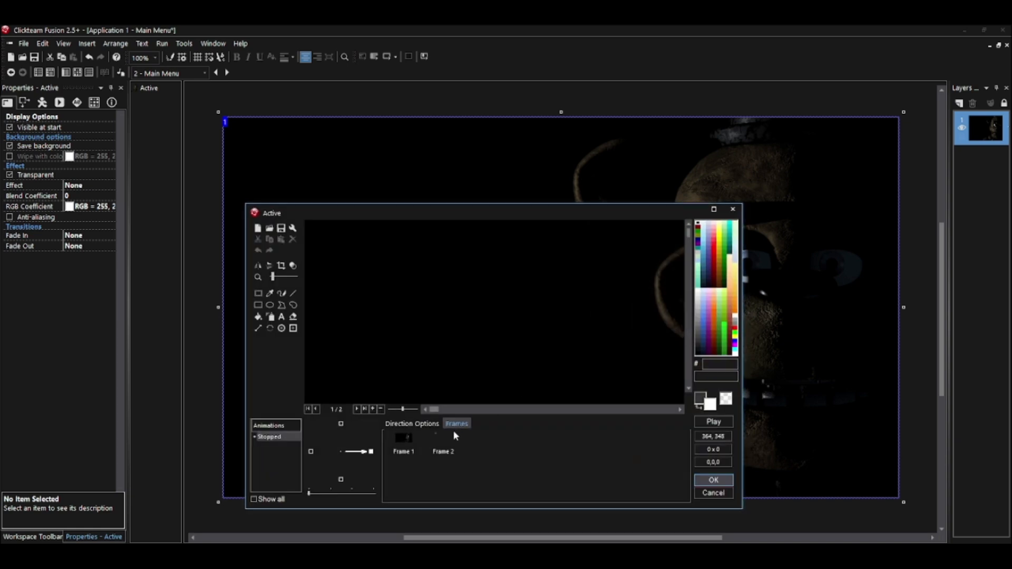
pyautogui.press('Delete')
pyautogui.click(511, 386)
pyautogui.click(405, 448)
pyautogui.rightClick(428, 442)
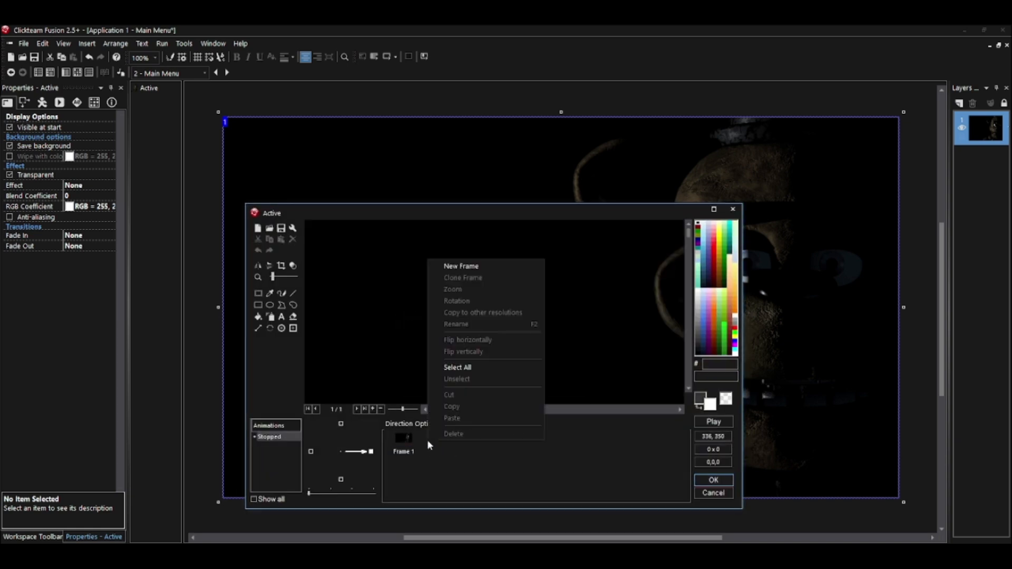
pyautogui.click(470, 269)
pyautogui.rightClick(488, 451)
pyautogui.click(535, 278)
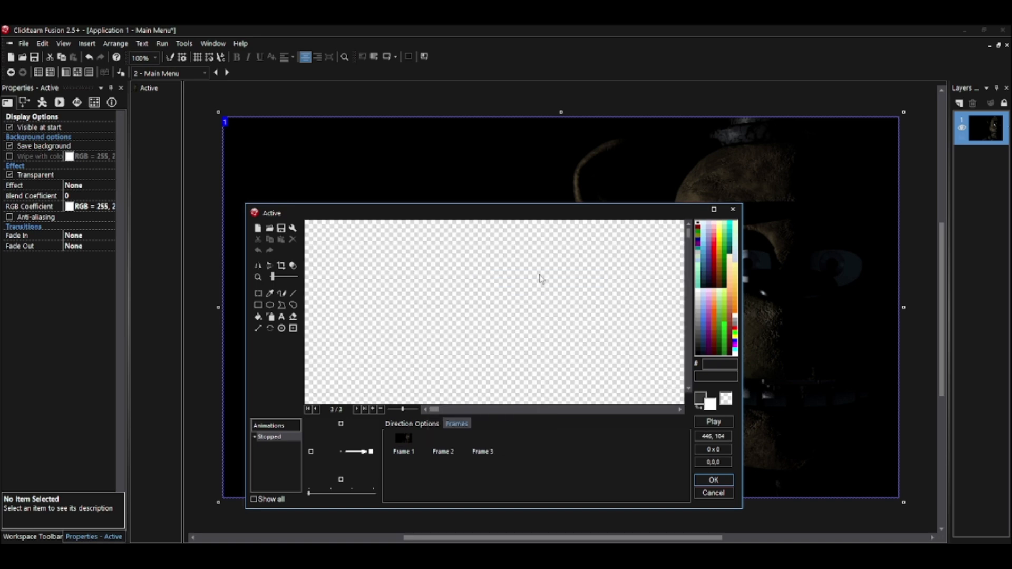
pyautogui.rightClick(594, 481)
pyautogui.click(597, 315)
# Step: Import the remaining character pictures into animation Frames 2, 3 and 4 of the Active object and save the animation
pyautogui.click(443, 451)
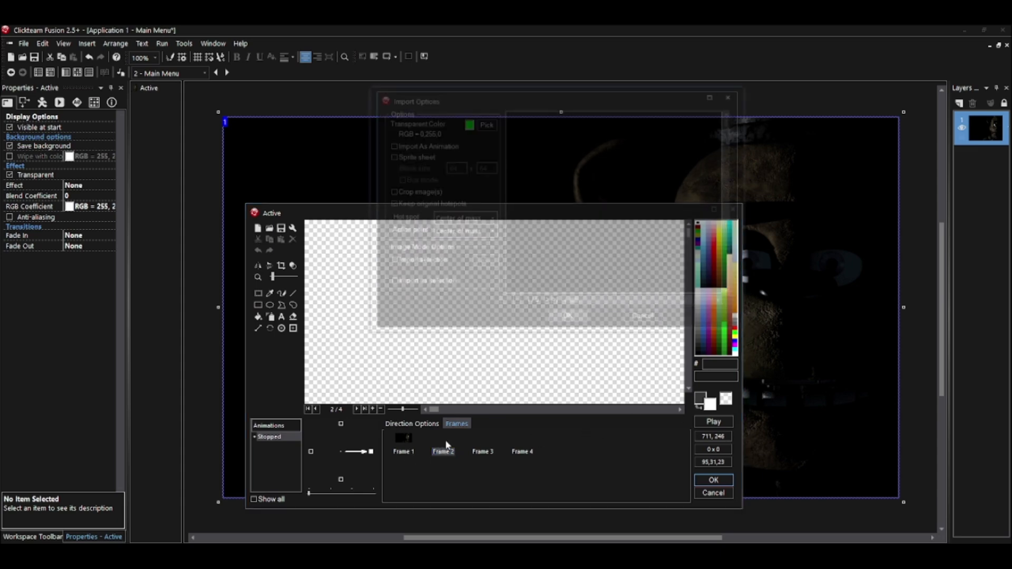
pyautogui.click(568, 319)
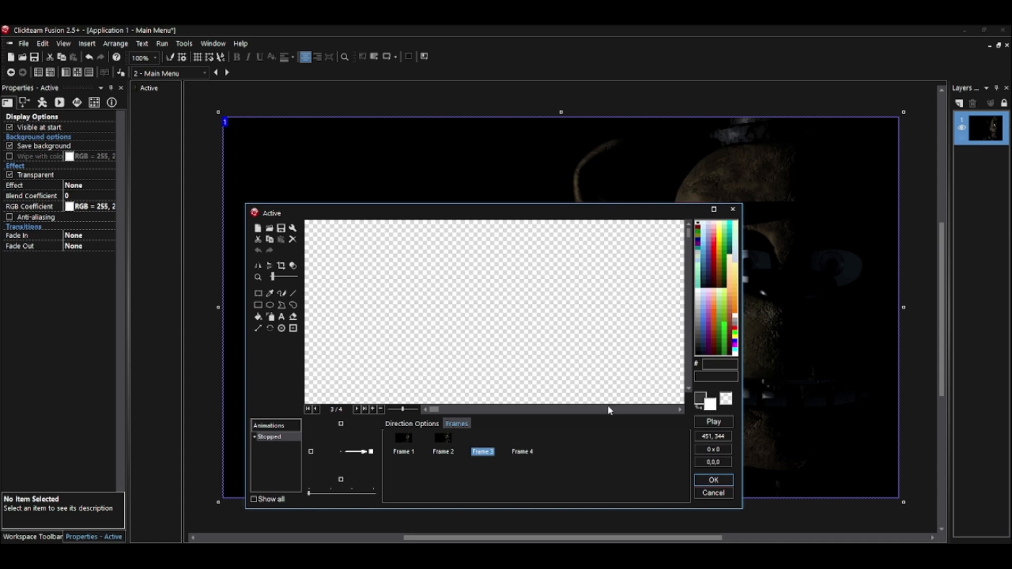
pyautogui.click(481, 440)
pyautogui.click(569, 319)
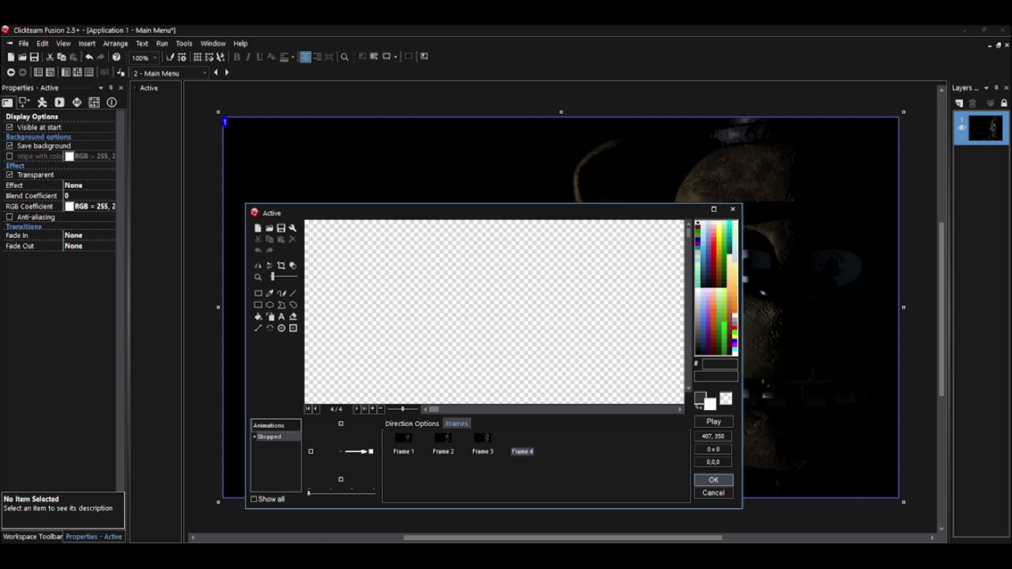
pyautogui.click(524, 443)
pyautogui.click(568, 319)
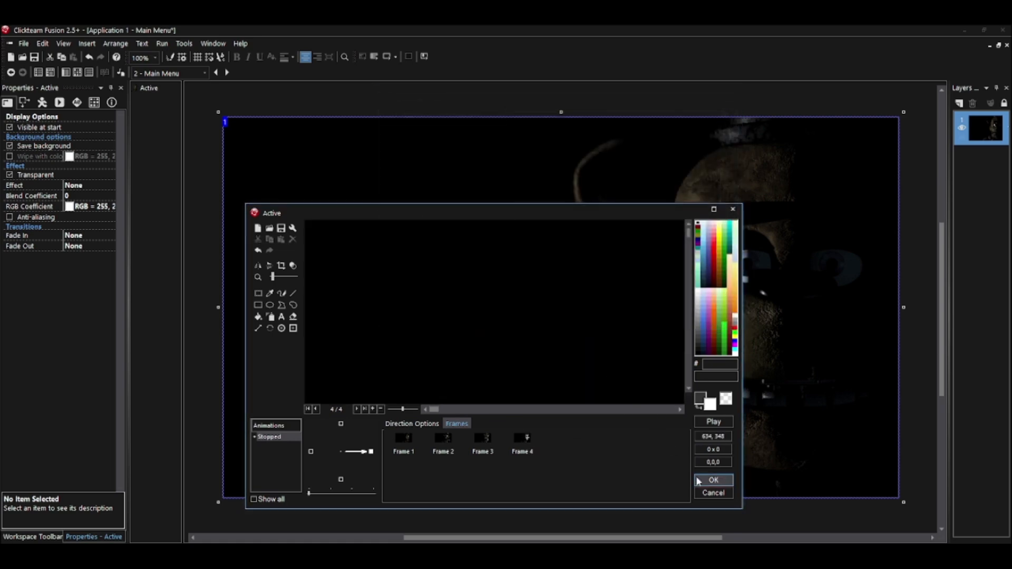
pyautogui.click(706, 480)
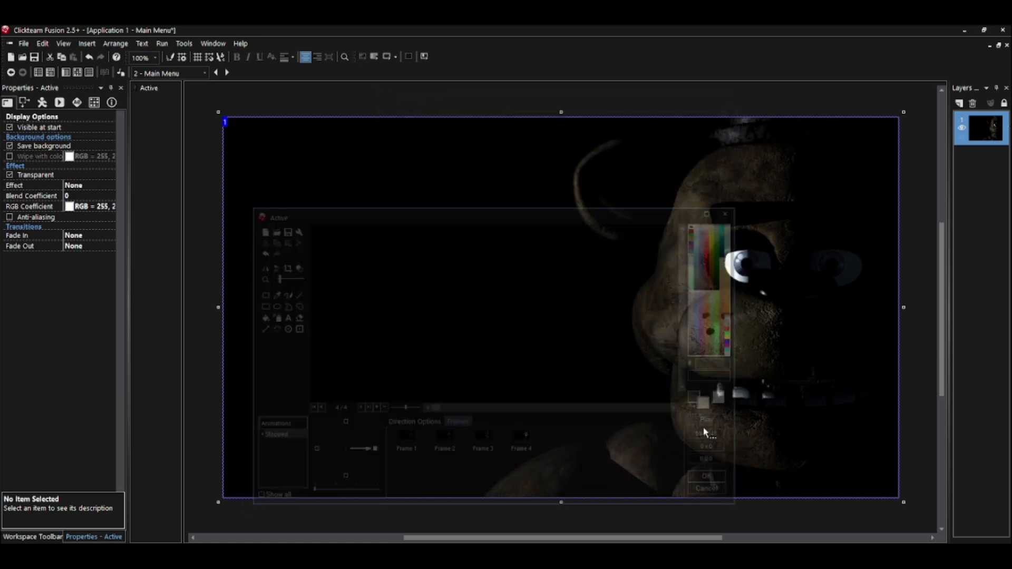
# Step: Test-run only the Main Menu frame to check the character animation, and close the game window
pyautogui.click(161, 44)
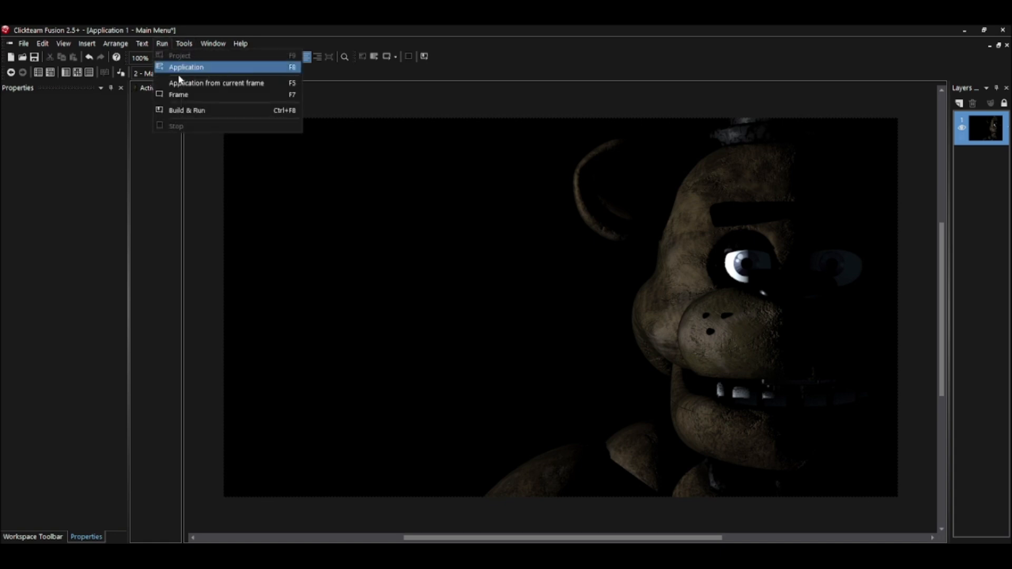
pyautogui.click(200, 96)
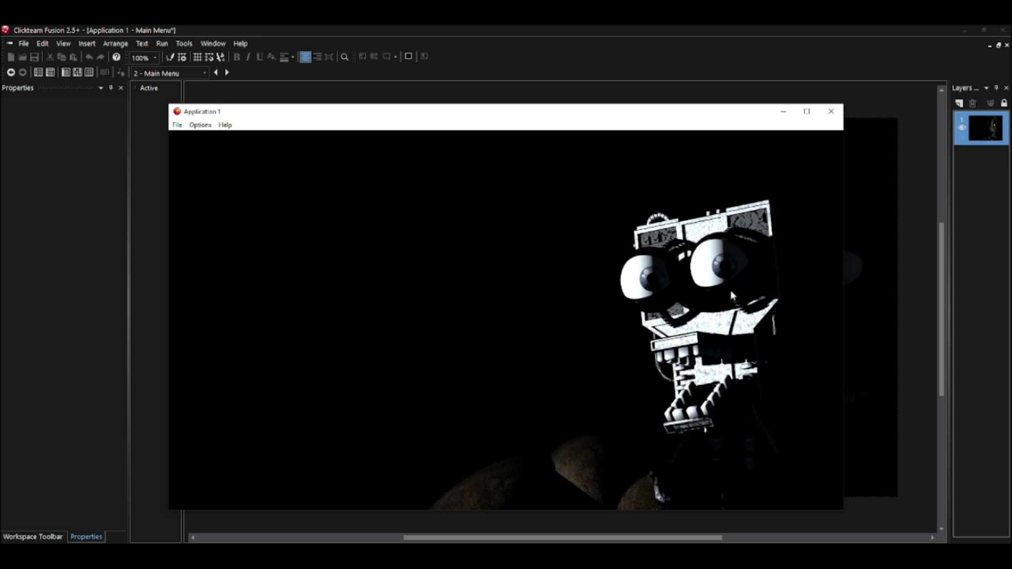
pyautogui.click(836, 117)
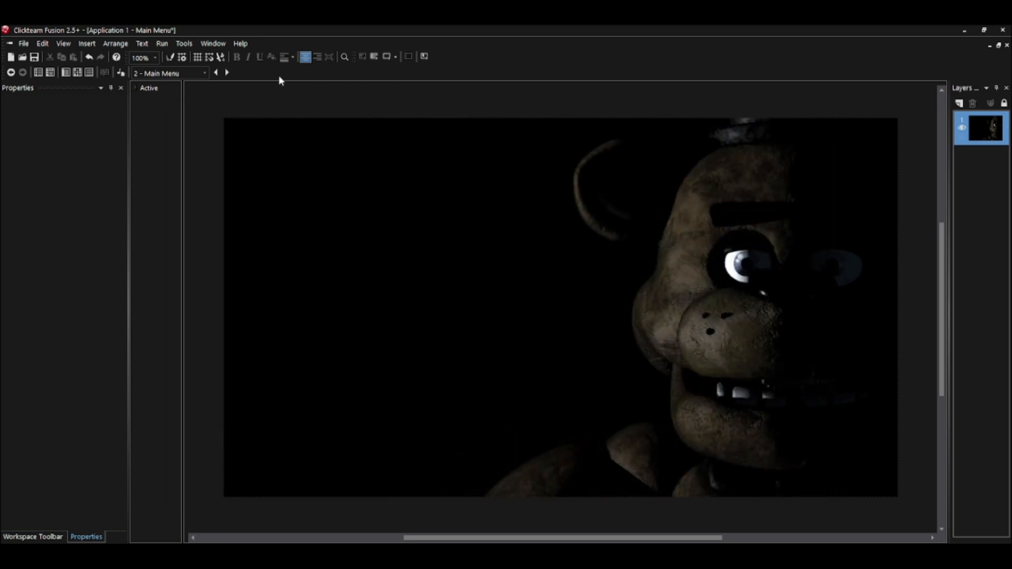
# Step: In the Event Editor of the Main Menu frame, add a Start of Frame condition
pyautogui.click(77, 72)
pyautogui.doubleClick(316, 118)
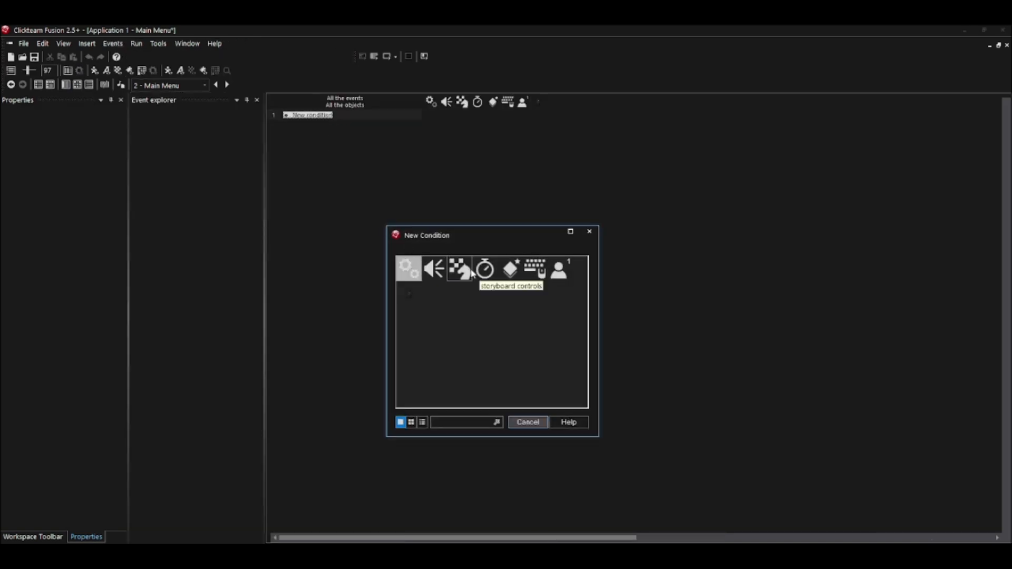
pyautogui.click(472, 273)
pyautogui.click(493, 276)
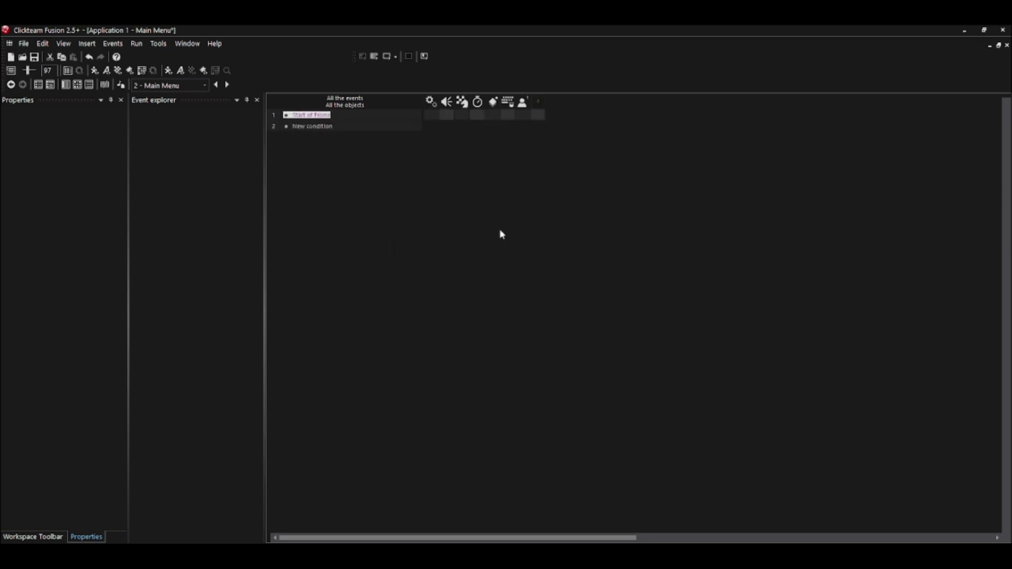
# Step: For the Start of Frame event, add an action that stops the Active object's animation
pyautogui.rightClick(543, 121)
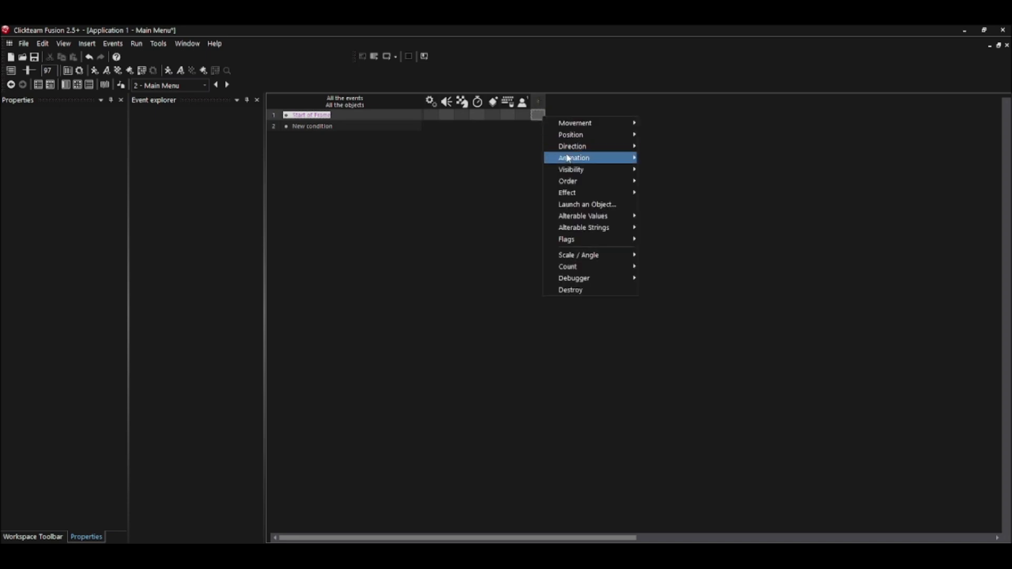
pyautogui.moveTo(573, 159)
pyautogui.click(662, 160)
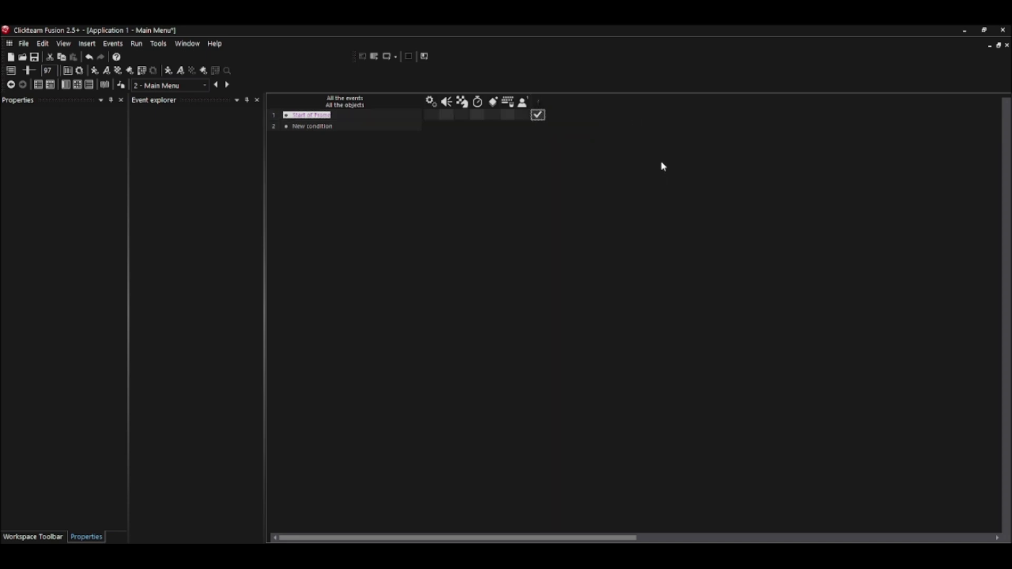
# Step: In the Main Menu frame's layout, rename the Active character object as Freddy
pyautogui.click(66, 85)
pyautogui.click(538, 284)
pyautogui.rightClick(539, 285)
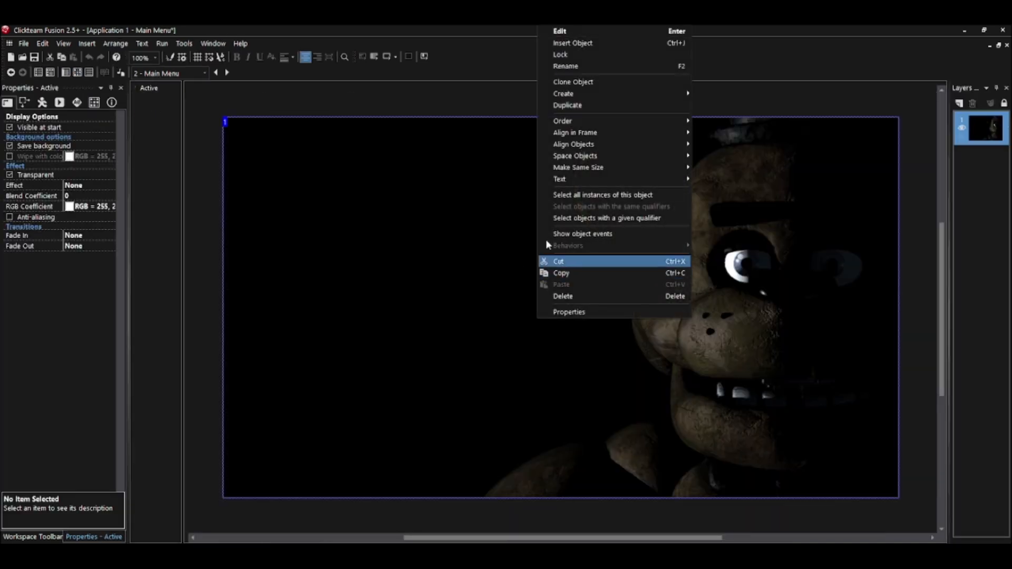
pyautogui.click(580, 67)
pyautogui.write('Freddy')
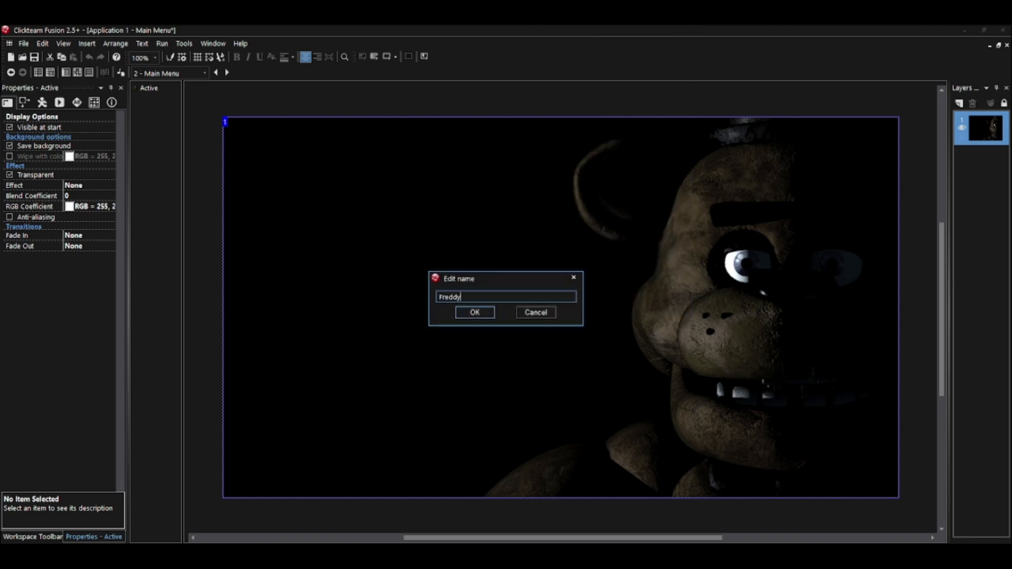
pyautogui.press('Return')
pyautogui.click(419, 84)
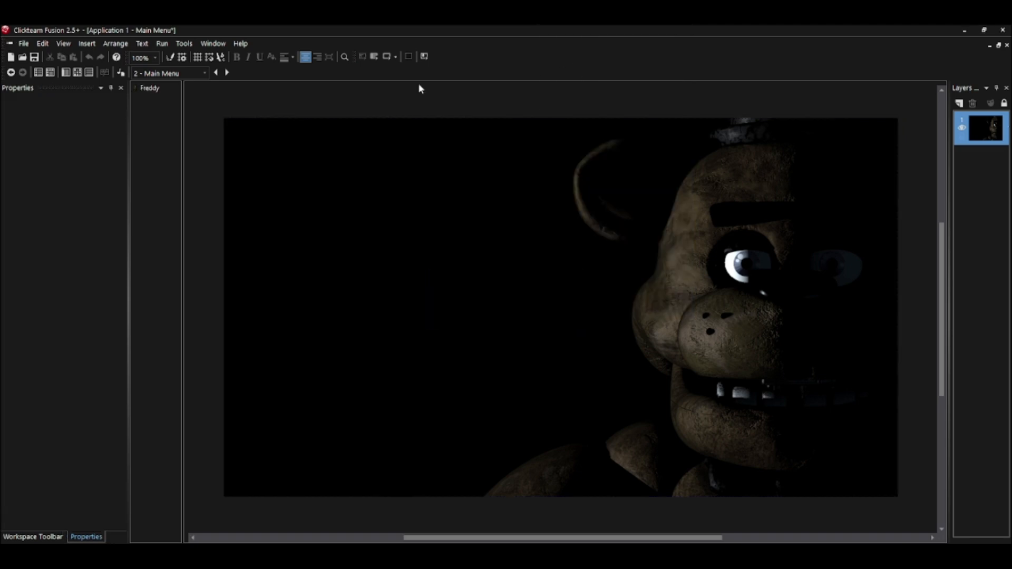
# Step: Test-run only the Main Menu frame to check that the character picture stays still, and close the game window
pyautogui.click(162, 43)
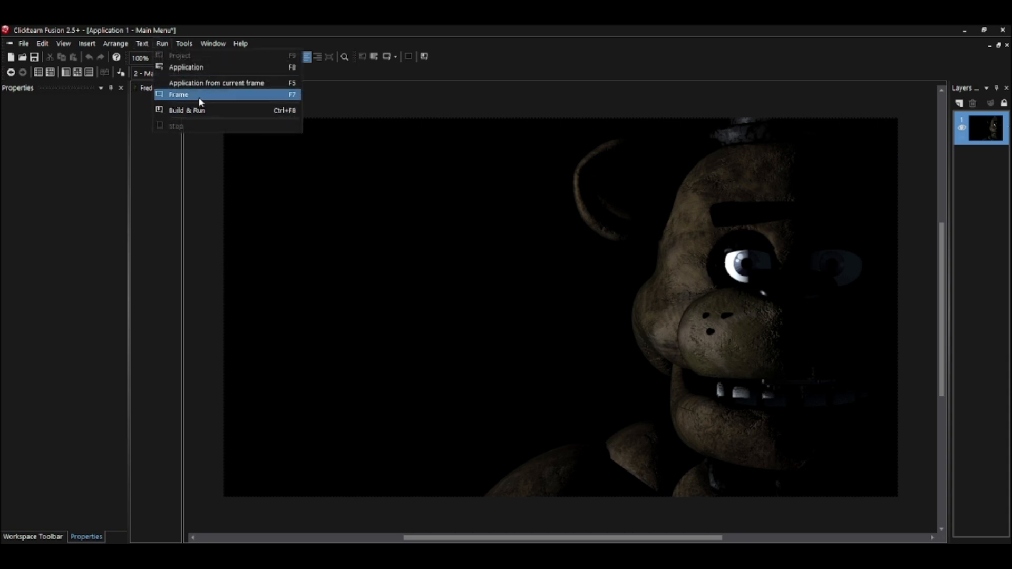
pyautogui.click(198, 97)
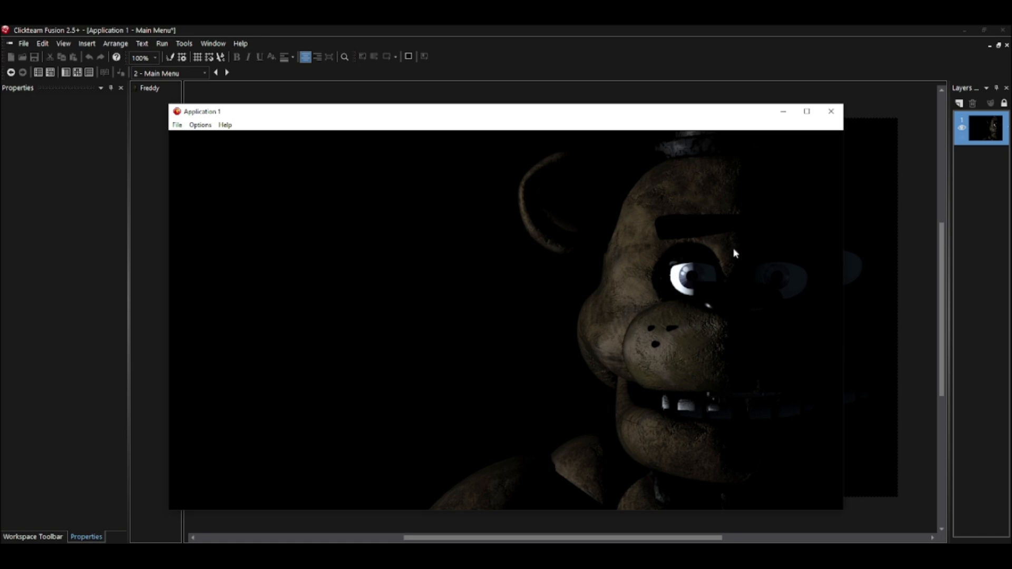
pyautogui.click(831, 111)
# Step: Open the Freddy object's Stopped animation and look through its frames to compare the character pictures
pyautogui.doubleClick(433, 442)
pyautogui.click(434, 443)
pyautogui.click(482, 441)
pyautogui.click(527, 446)
pyautogui.click(480, 443)
pyautogui.click(442, 443)
pyautogui.click(482, 438)
pyautogui.click(443, 443)
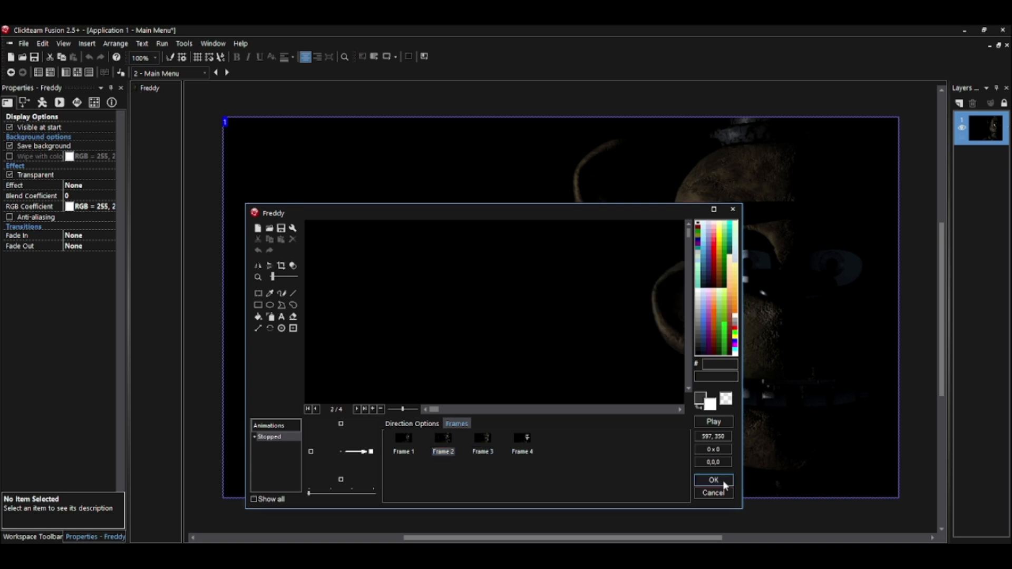
pyautogui.click(725, 481)
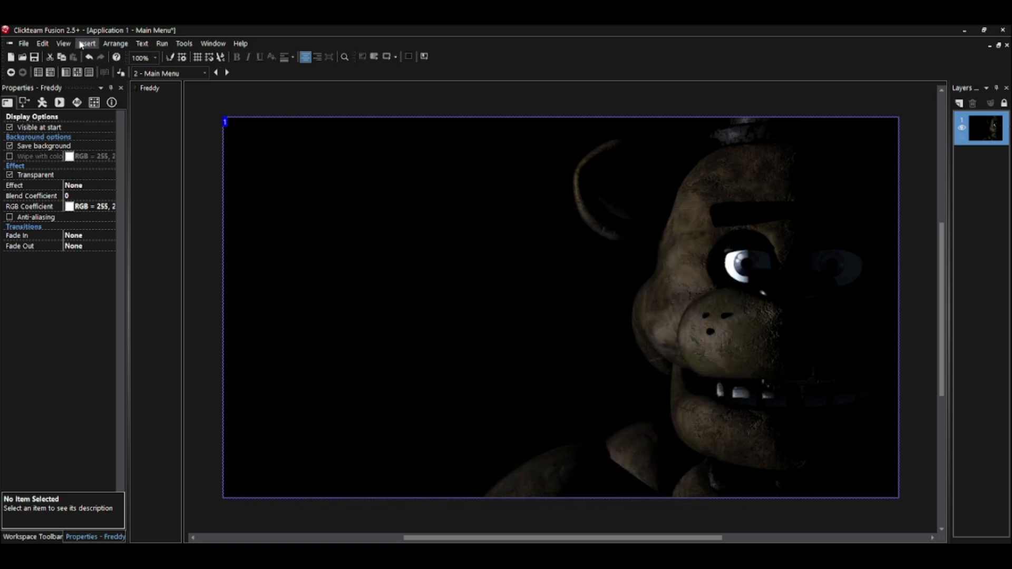
# Step: In the Main Menu's Event Editor, add a timer condition Every with the calculated time rrandom(2000, 4000)
pyautogui.click(77, 73)
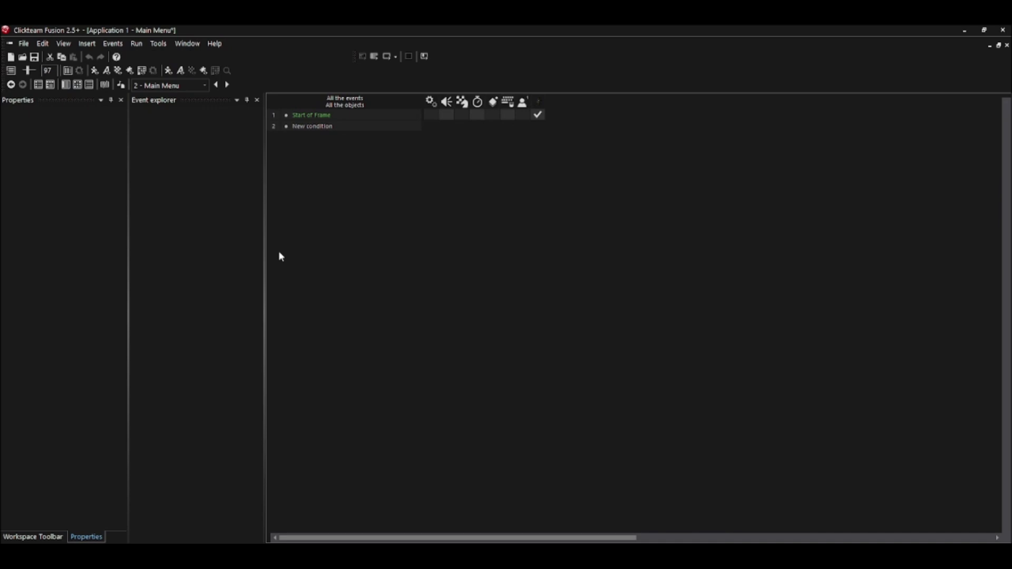
pyautogui.doubleClick(317, 127)
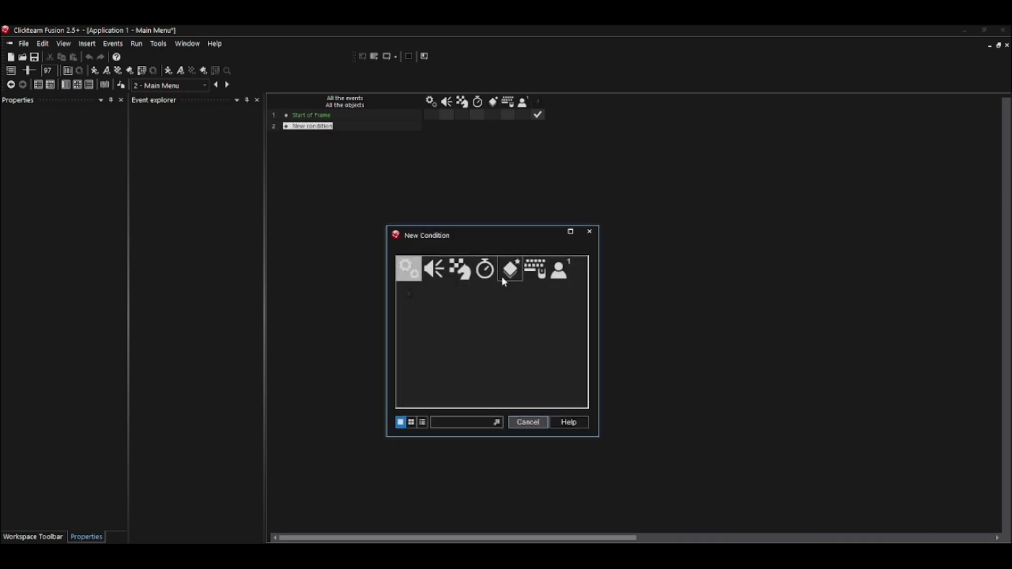
pyautogui.rightClick(492, 269)
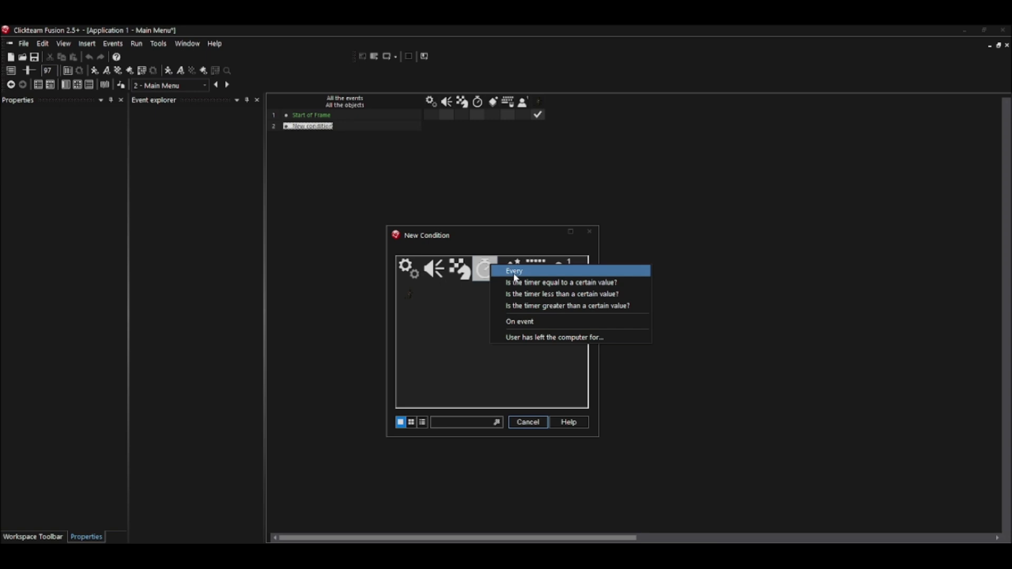
pyautogui.click(515, 274)
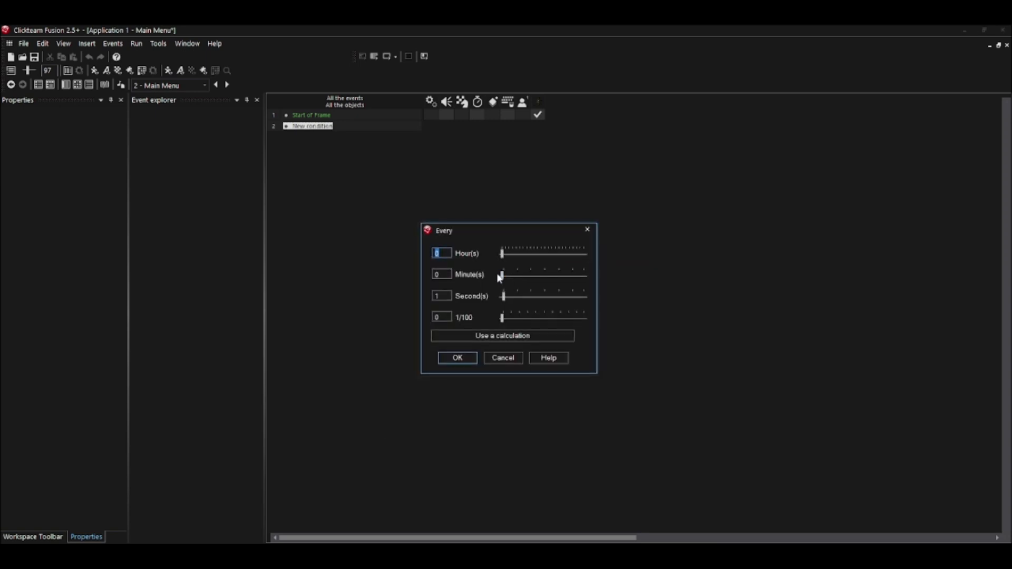
pyautogui.click(497, 336)
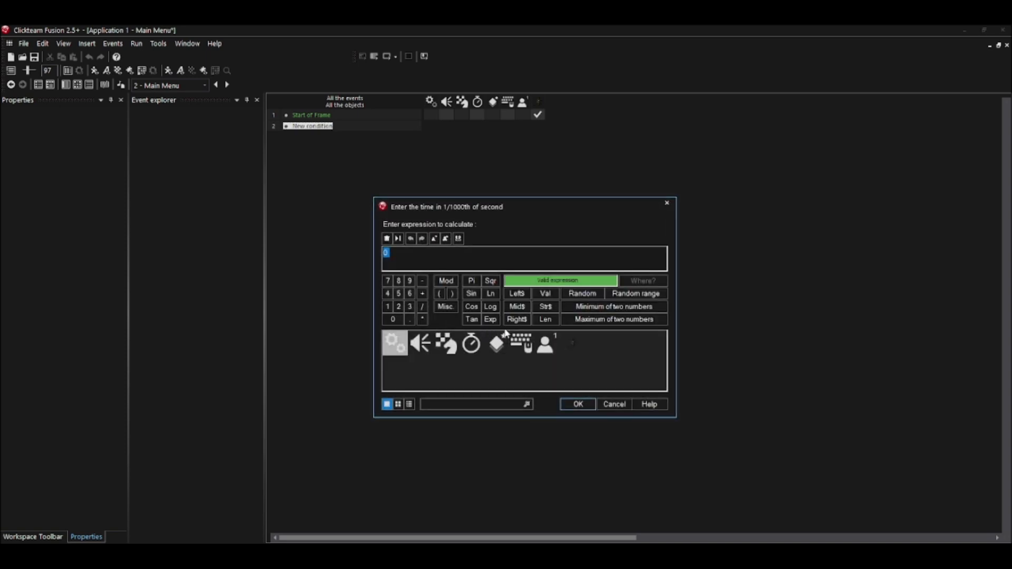
pyautogui.write('rrandom')
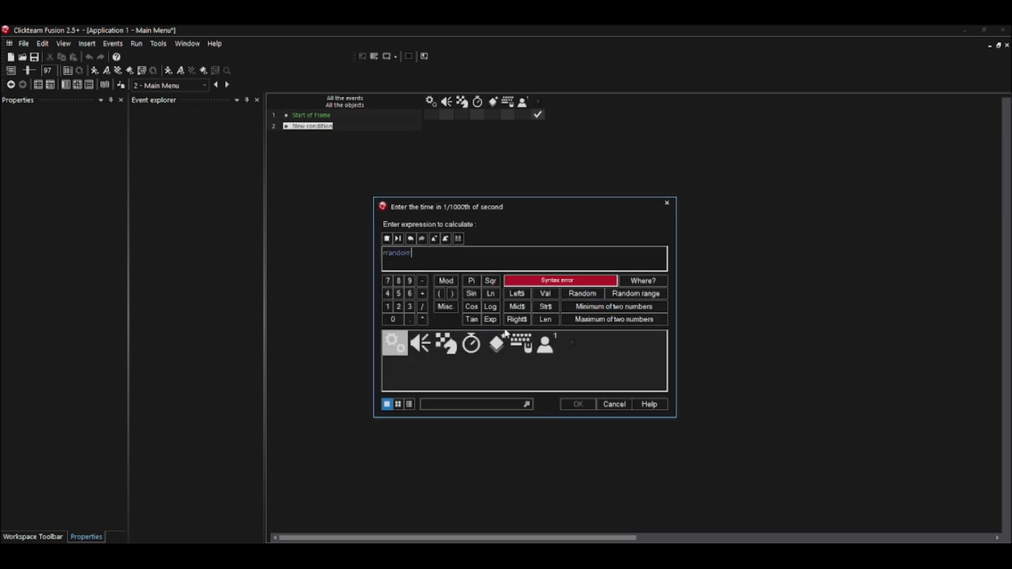
pyautogui.write('(')
pyautogui.write('2000, 4000)')
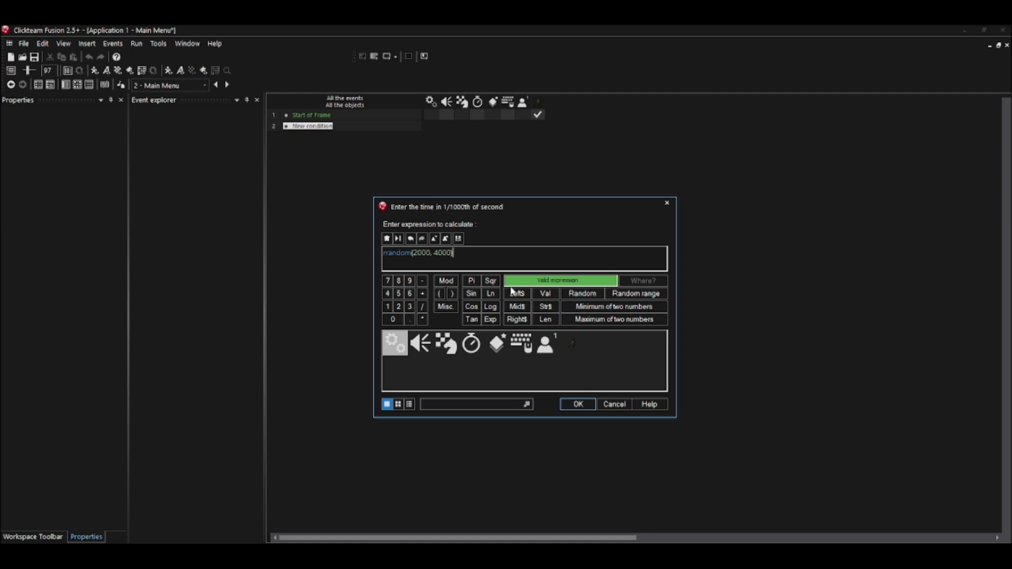
pyautogui.click(578, 405)
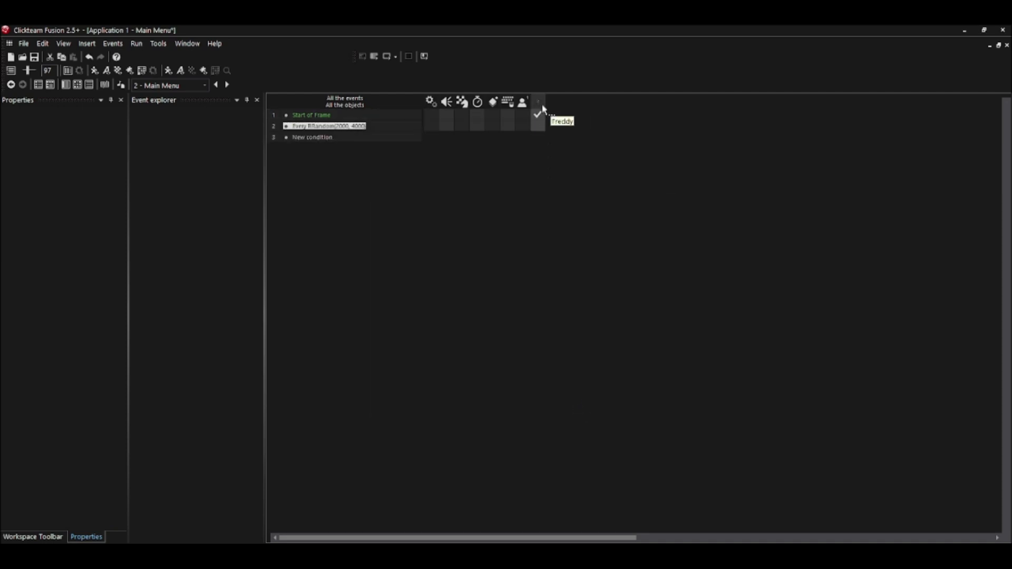
# Step: For the random timer event, add an action that changes Freddy's animation frame to rrandom(1, 3)
pyautogui.rightClick(538, 126)
pyautogui.moveTo(574, 173)
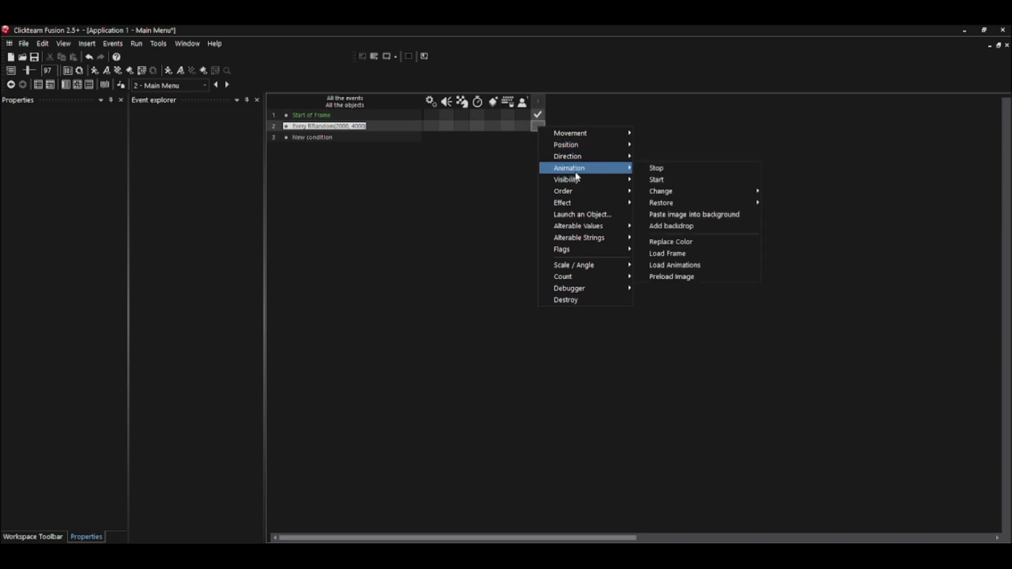
pyautogui.moveTo(688, 193)
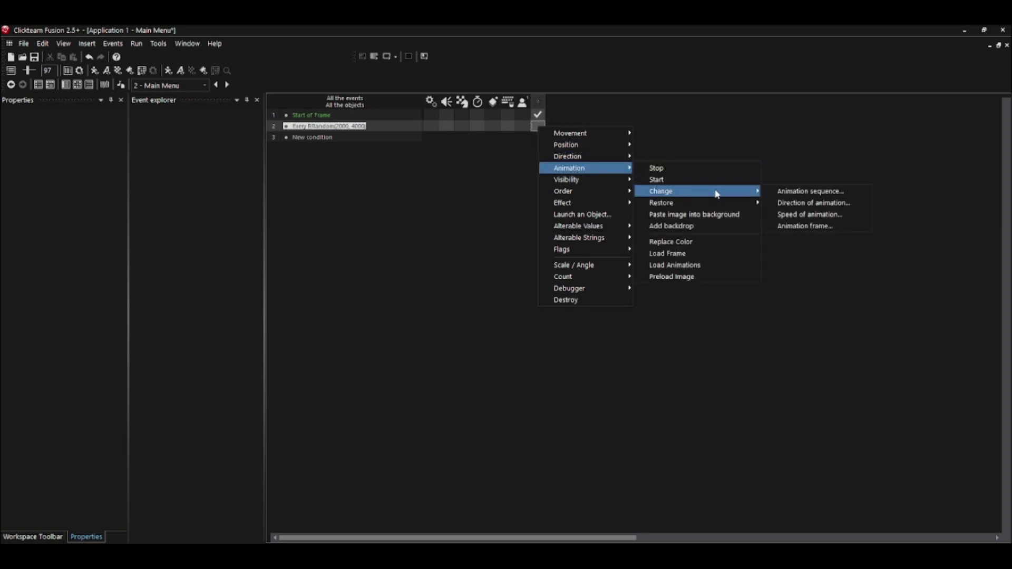
pyautogui.click(807, 226)
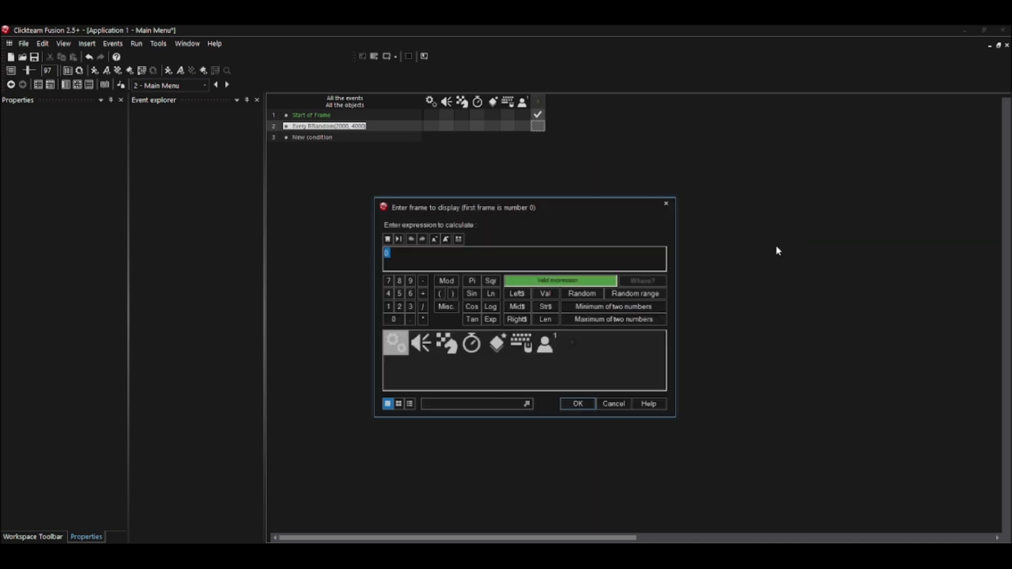
pyautogui.write('rra')
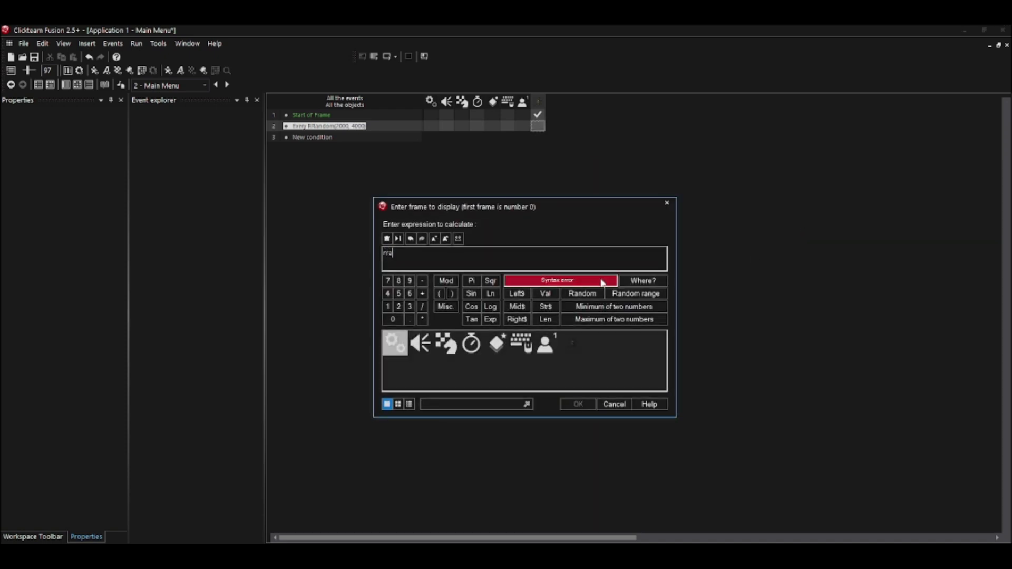
pyautogui.write('ndom(1, 3)')
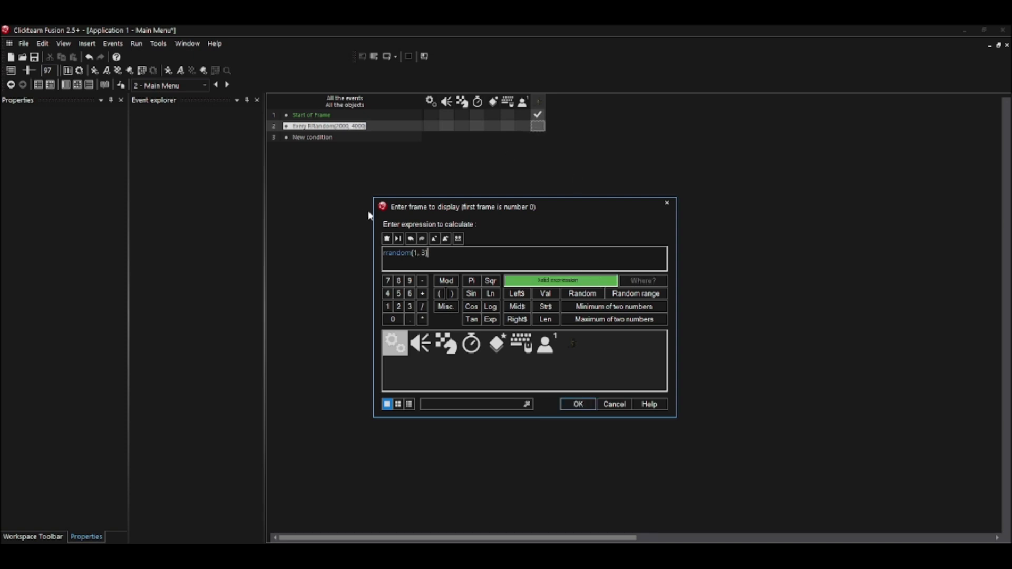
pyautogui.moveTo(428, 253); pyautogui.dragTo(421, 253)
pyautogui.hotkey('ctrl', 'a')
pyautogui.press('End')
pyautogui.doubleClick(415, 253)
pyautogui.doubleClick(423, 253)
pyautogui.click(577, 405)
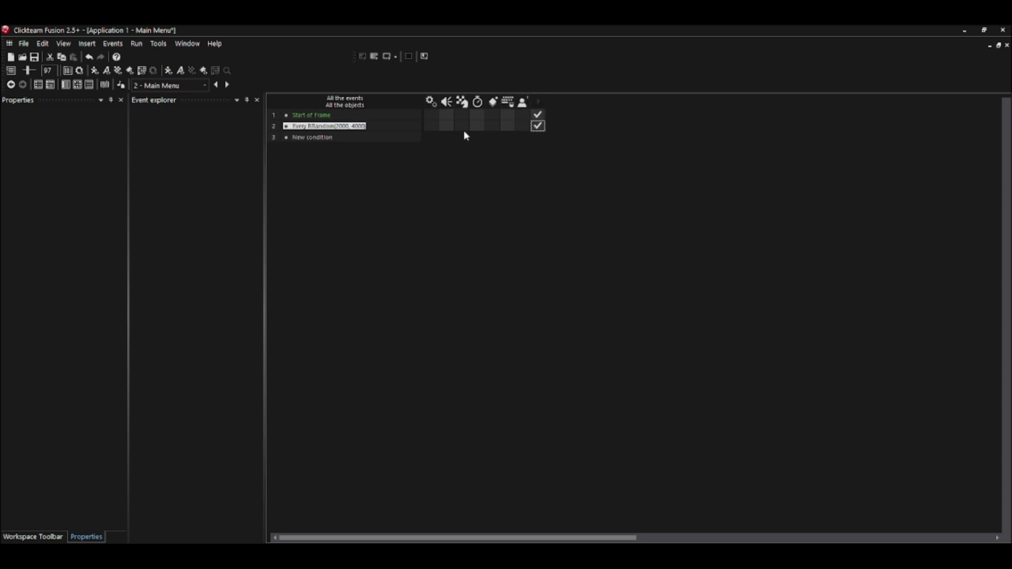
# Step: Add a timer action to the random timer event that fires the event "revertGlitch" after a delay of 50/100 second
pyautogui.click(478, 126)
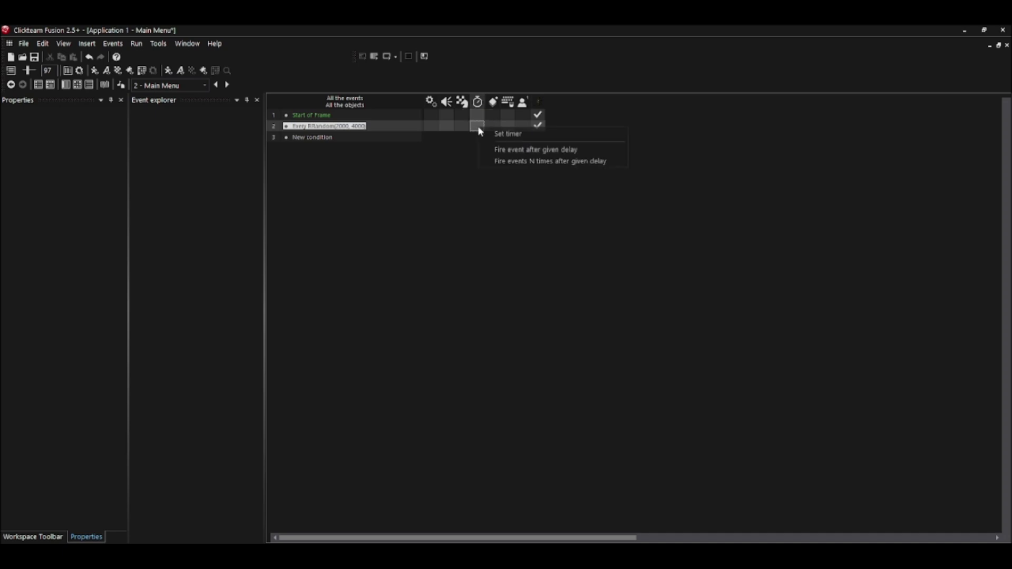
pyautogui.click(504, 150)
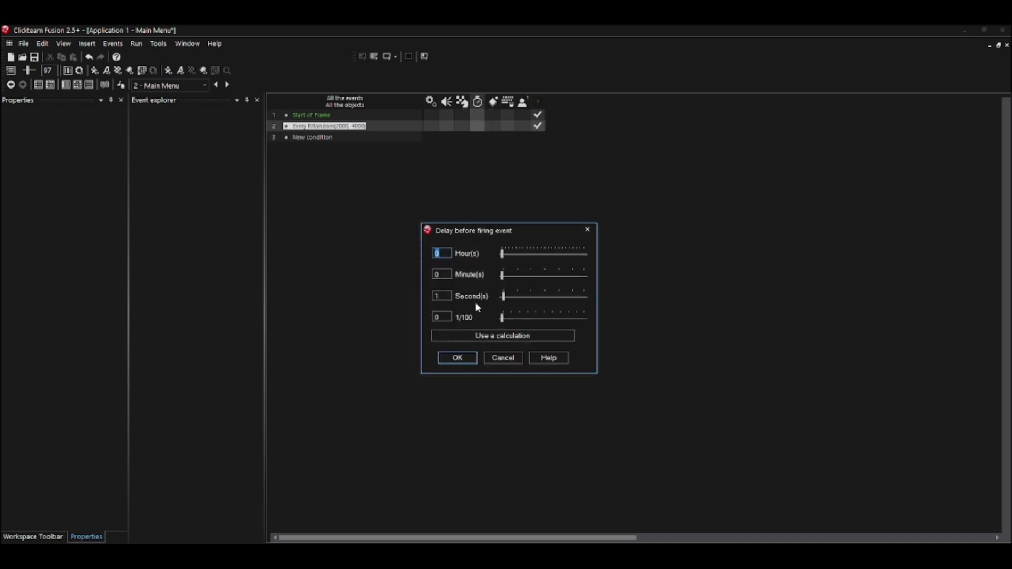
pyautogui.moveTo(504, 296); pyautogui.dragTo(547, 322)
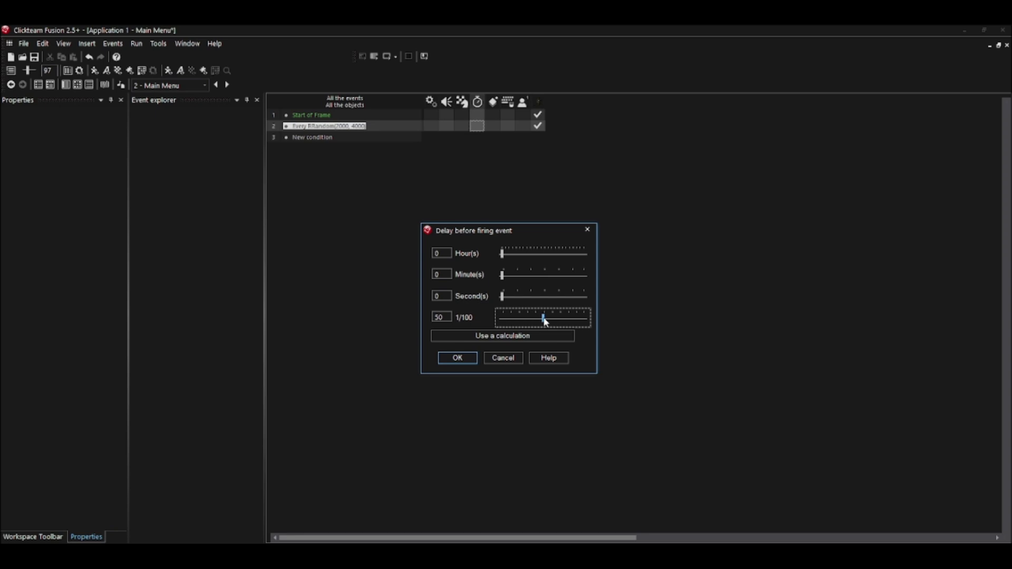
pyautogui.click(457, 359)
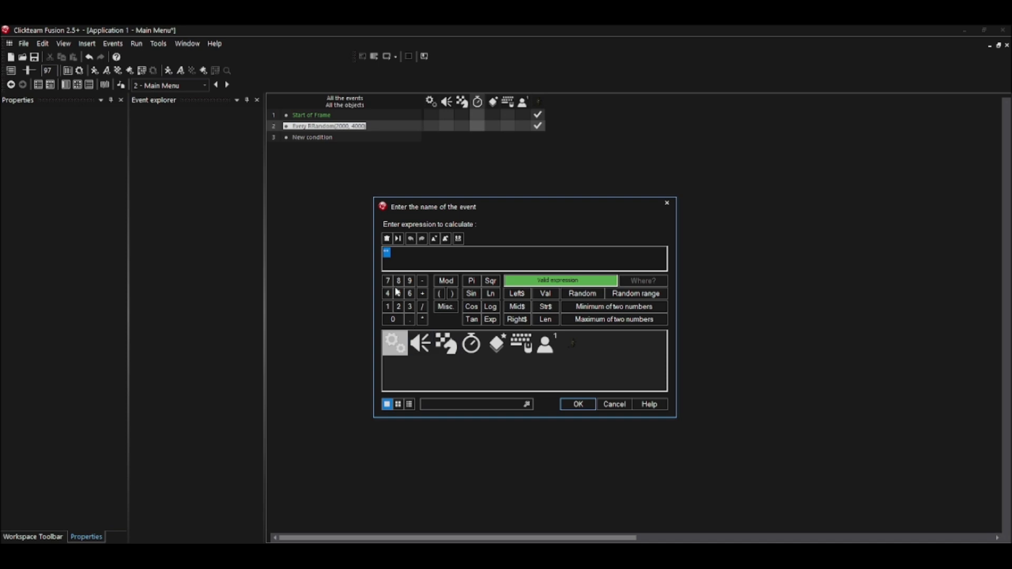
pyautogui.click(389, 258)
pyautogui.write('ref')
pyautogui.press('BackSpace')
pyautogui.write('vertGlitch')
pyautogui.click(583, 404)
# Step: Add a new timer condition On event for the event name "revertGlitch"
pyautogui.click(315, 137)
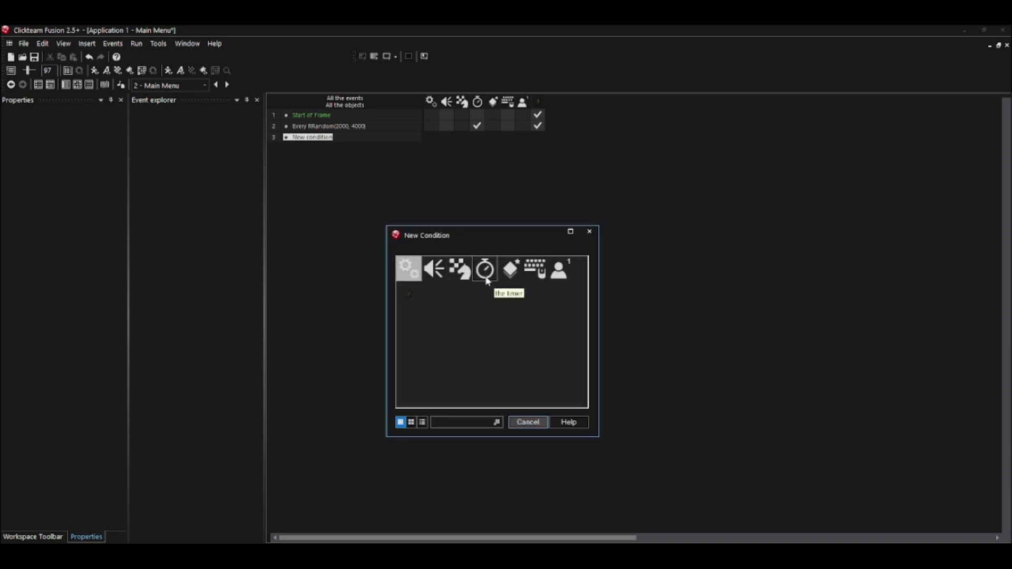
pyautogui.click(488, 279)
pyautogui.click(515, 338)
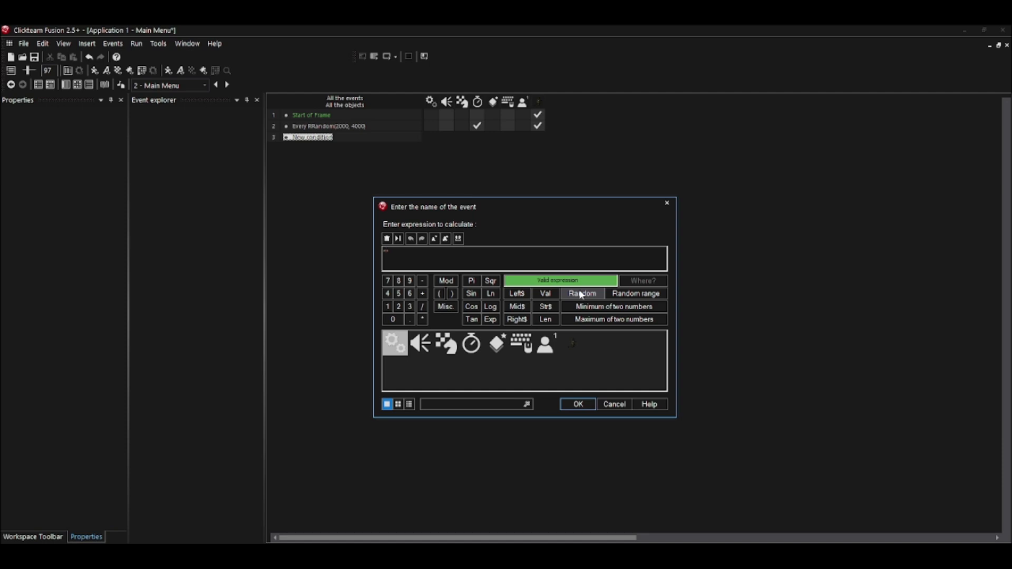
pyautogui.write('"revert"Glitch"')
pyautogui.press('Return')
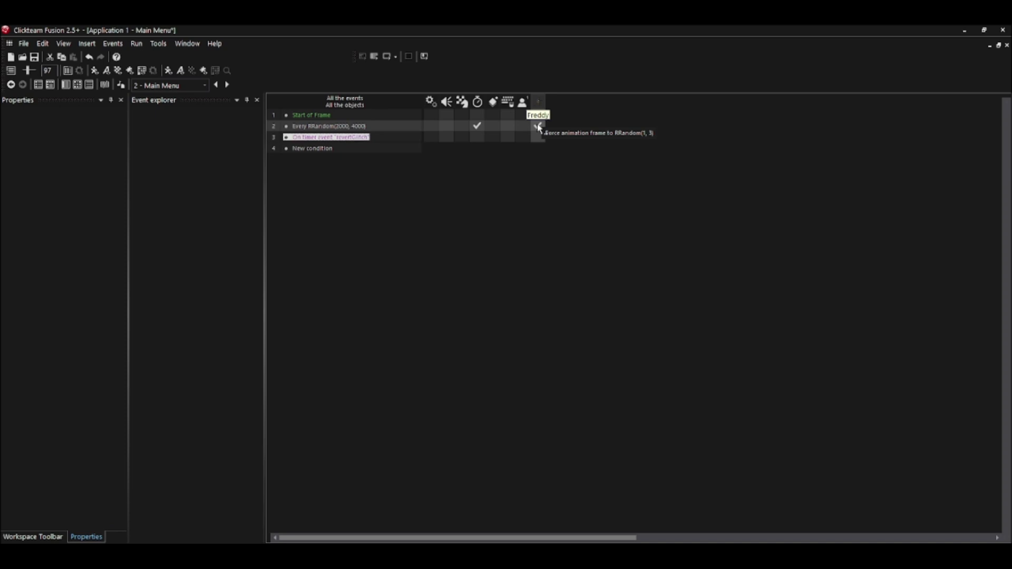
# Step: Copy Freddy's animation frame action to the revertGlitch event and set its frame to 0
pyautogui.moveTo(539, 128); pyautogui.dragTo(539, 138)
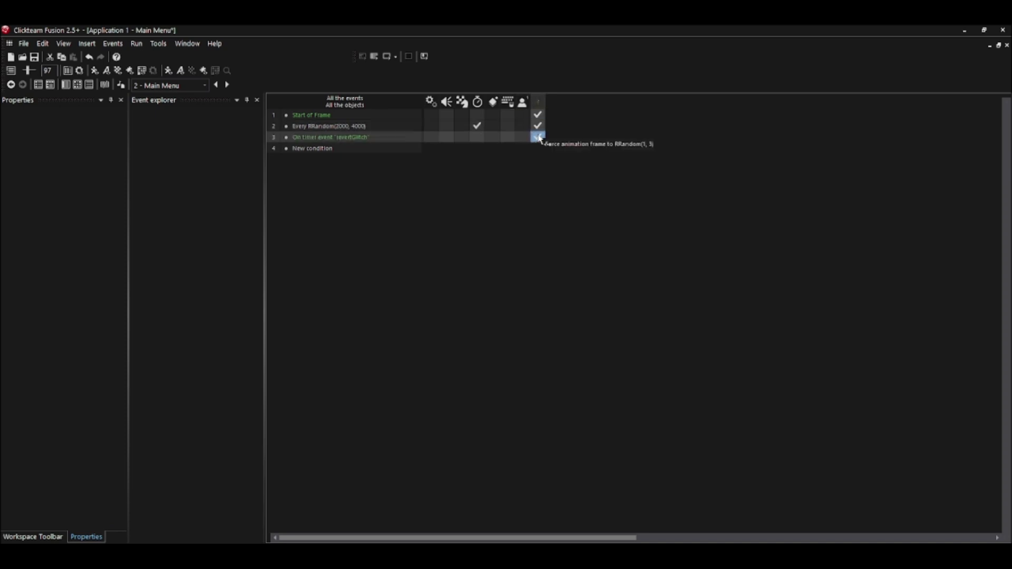
pyautogui.rightClick(539, 138)
pyautogui.click(555, 324)
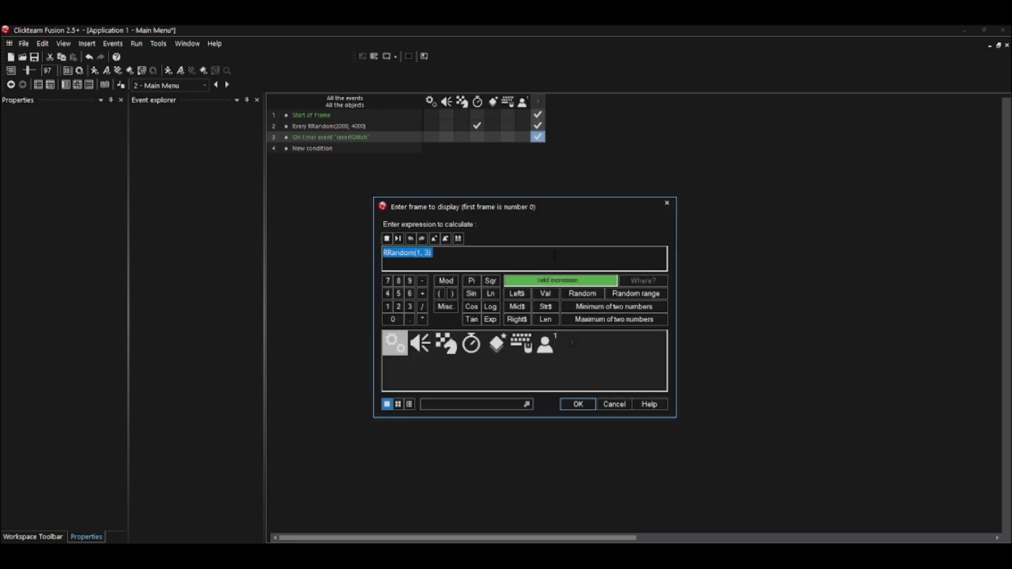
pyautogui.press('BackSpace')
pyautogui.write('0')
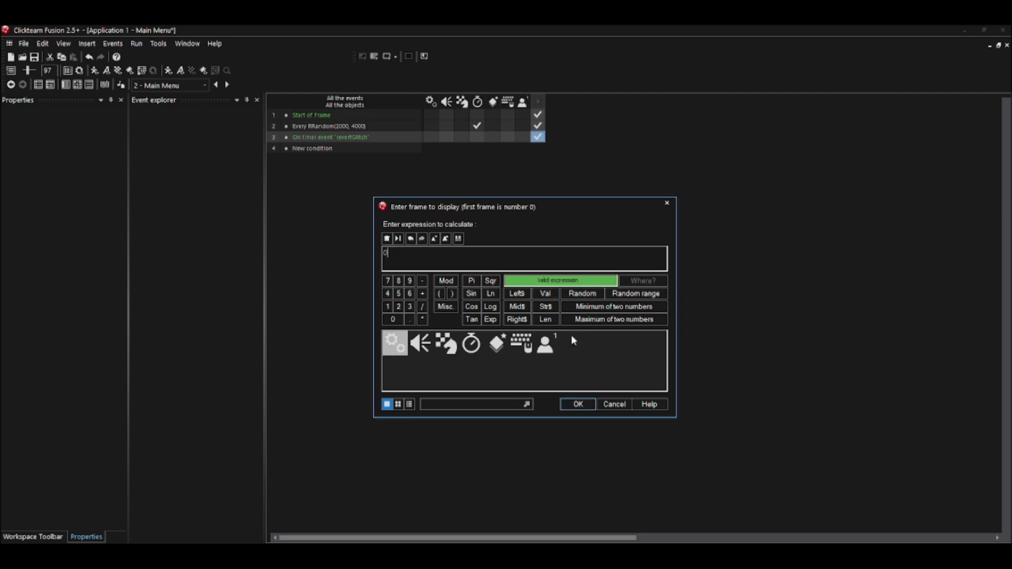
pyautogui.click(578, 405)
# Step: Test-run only the Main Menu frame to check Freddy's random glitch animation
pyautogui.click(136, 44)
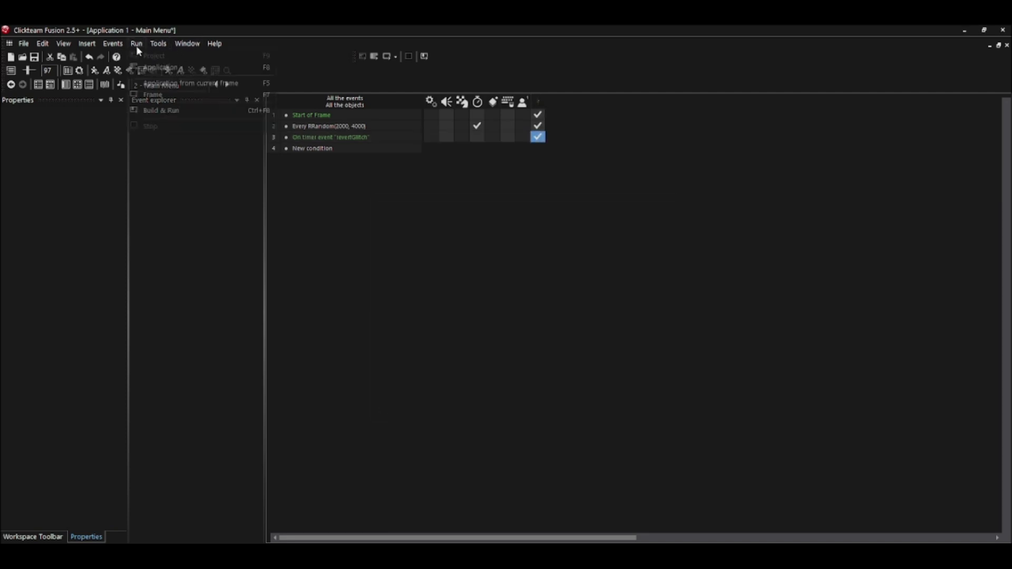
pyautogui.click(169, 95)
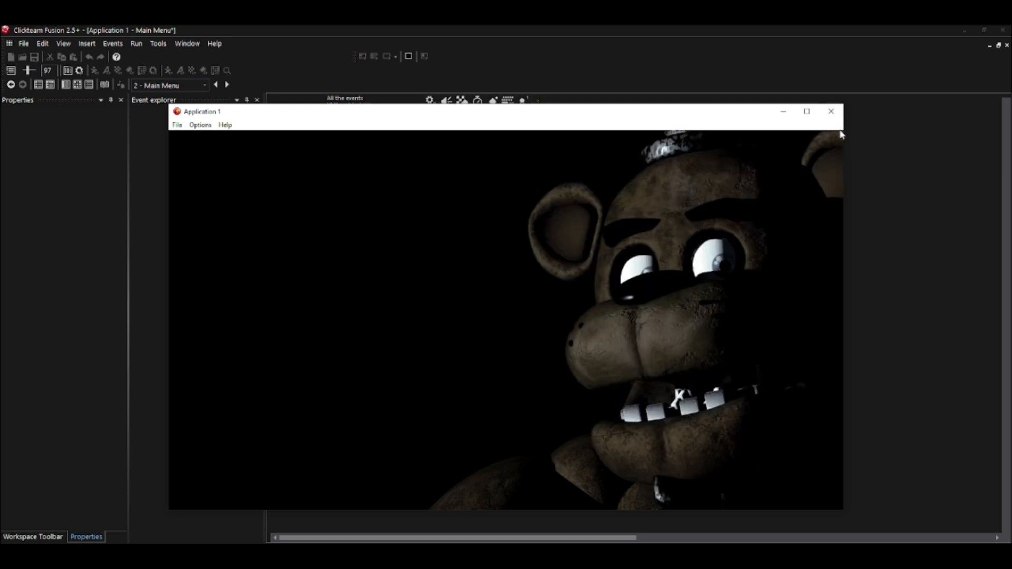
# Step: Change the delay before "revertGlitch" fires in the random timer event to 14/100 second, keeping the event name
pyautogui.click(831, 111)
pyautogui.rightClick(347, 127)
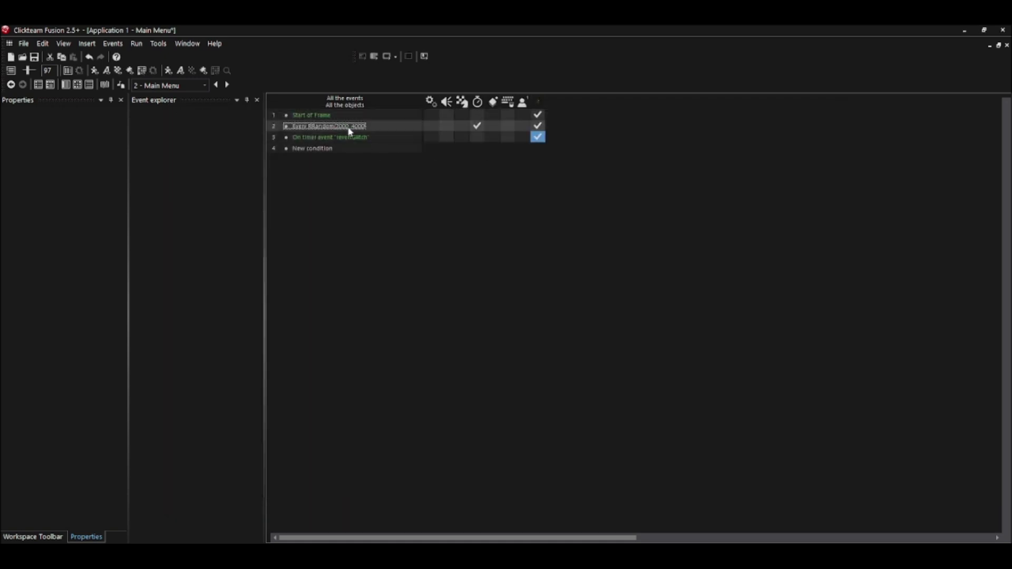
pyautogui.click(480, 119)
pyautogui.rightClick(476, 128)
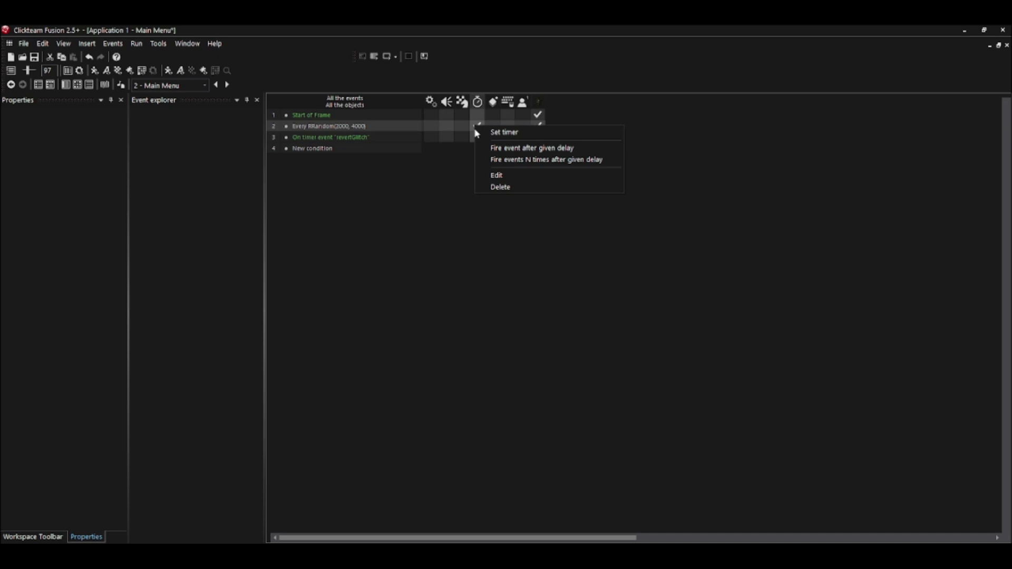
pyautogui.press('Escape')
pyautogui.rightClick(477, 127)
pyautogui.click(503, 180)
pyautogui.moveTo(544, 322); pyautogui.dragTo(523, 322)
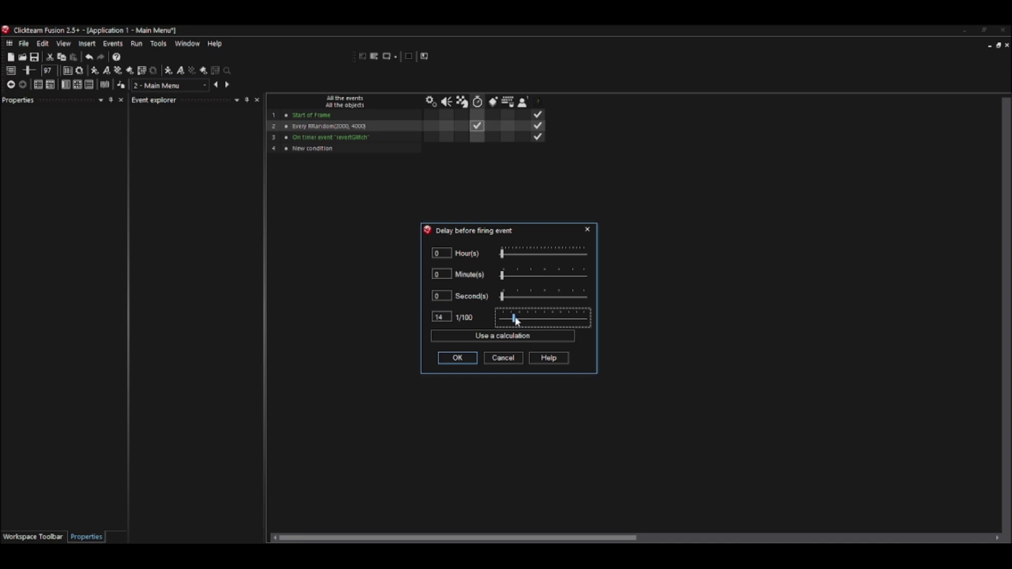
pyautogui.click(457, 358)
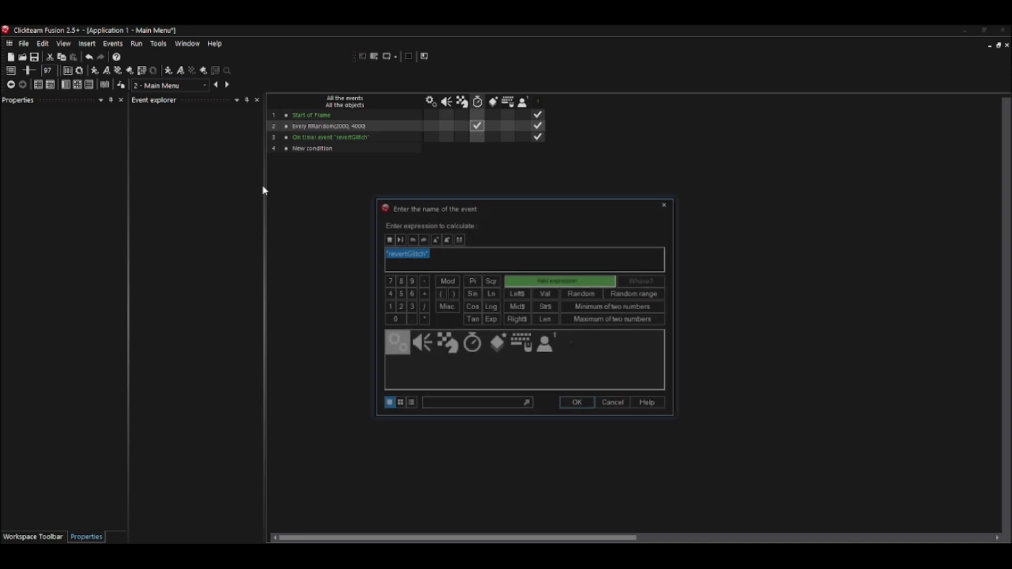
pyautogui.click(576, 402)
# Step: Test-run the Main Menu frame to check the shortened glitch timing, and close the test window
pyautogui.click(140, 45)
pyautogui.click(170, 83)
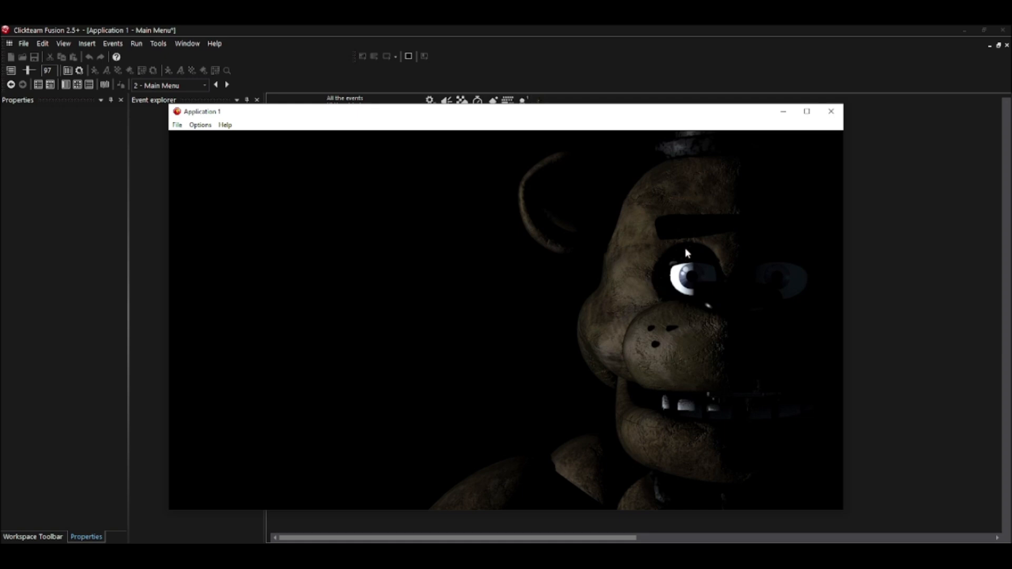
pyautogui.click(832, 112)
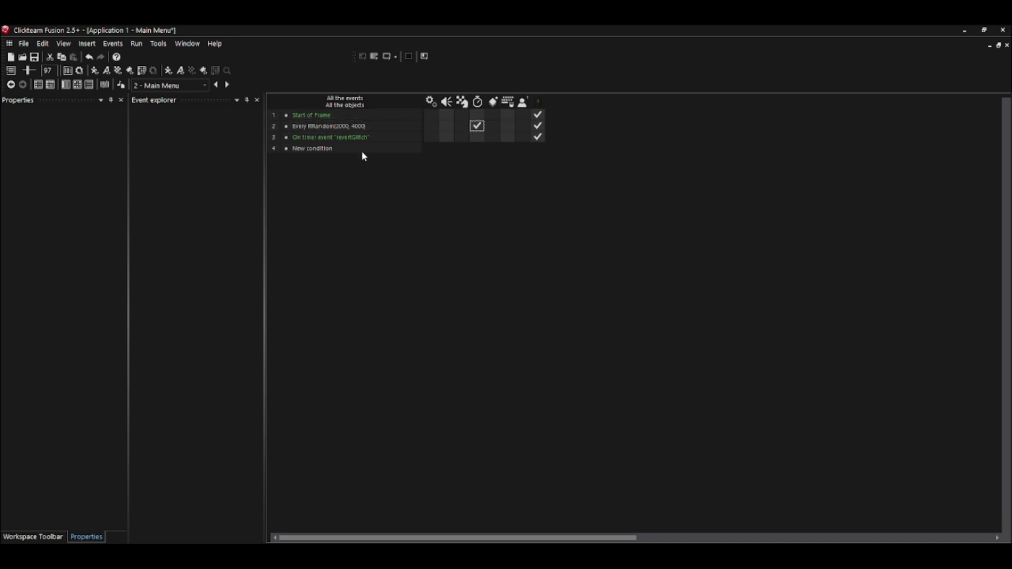
# Step: Insert a group of events titled "FredGlitch" below the existing Main Menu events
pyautogui.rightClick(275, 153)
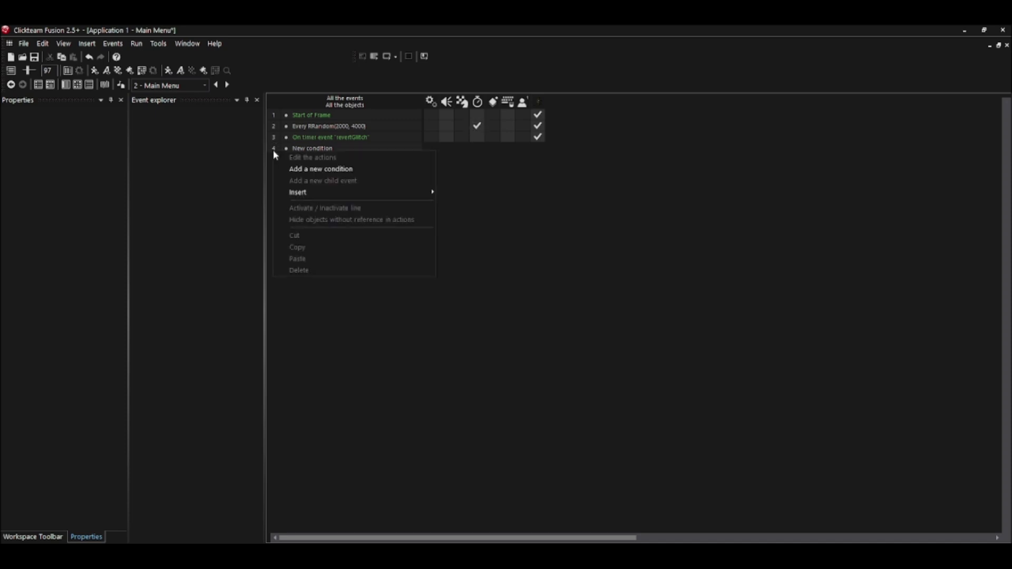
pyautogui.moveTo(295, 193)
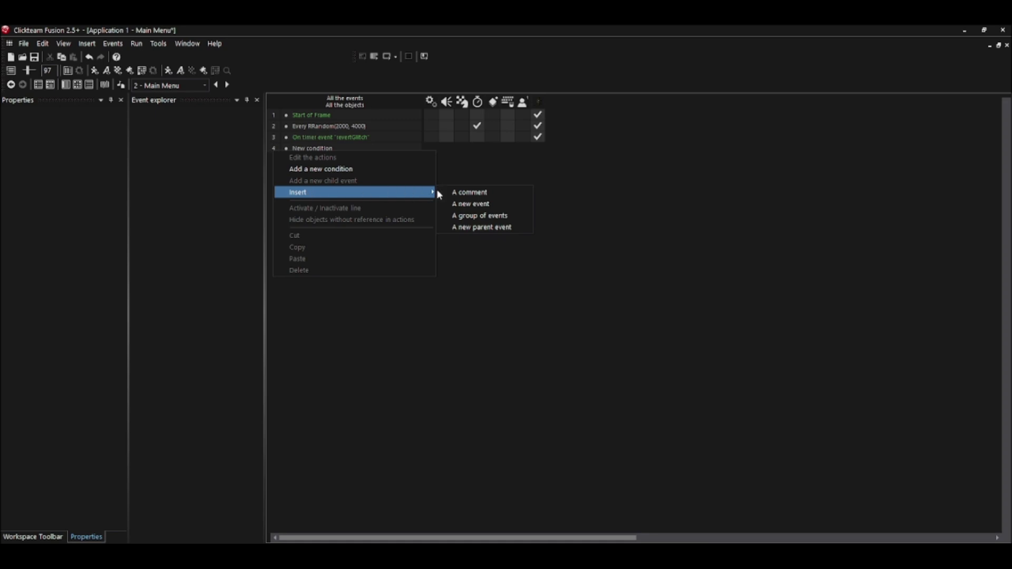
pyautogui.click(486, 215)
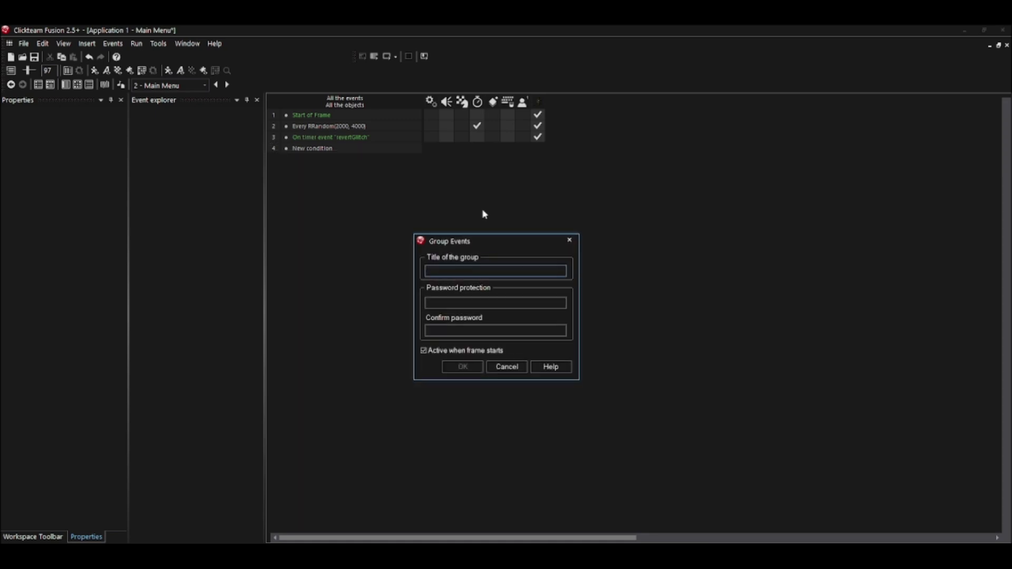
pyautogui.write('FredGlitch')
pyautogui.press('Return')
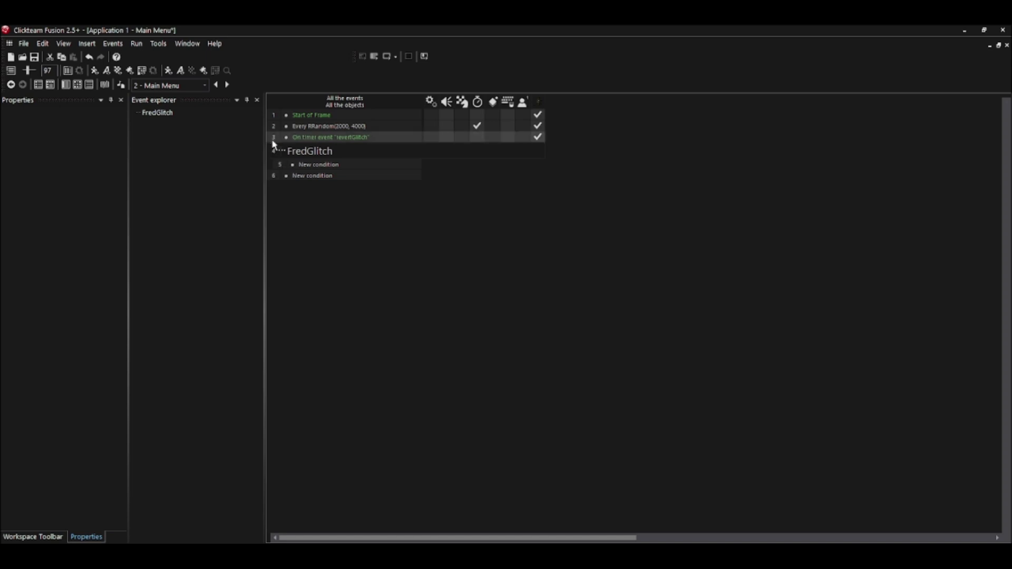
# Step: Move the Start of Frame, random timer and revertGlitch events into the FredGlitch group
pyautogui.moveTo(273, 143); pyautogui.dragTo(279, 114)
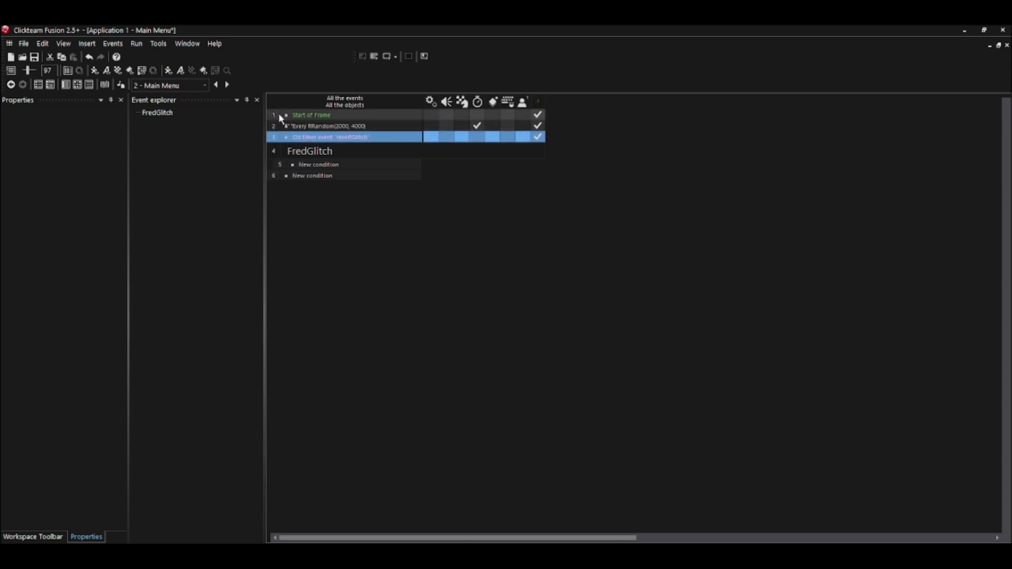
pyautogui.keyDown('shift'); pyautogui.click(278, 115); pyautogui.keyUp('shift')
pyautogui.moveTo(279, 115); pyautogui.dragTo(283, 137)
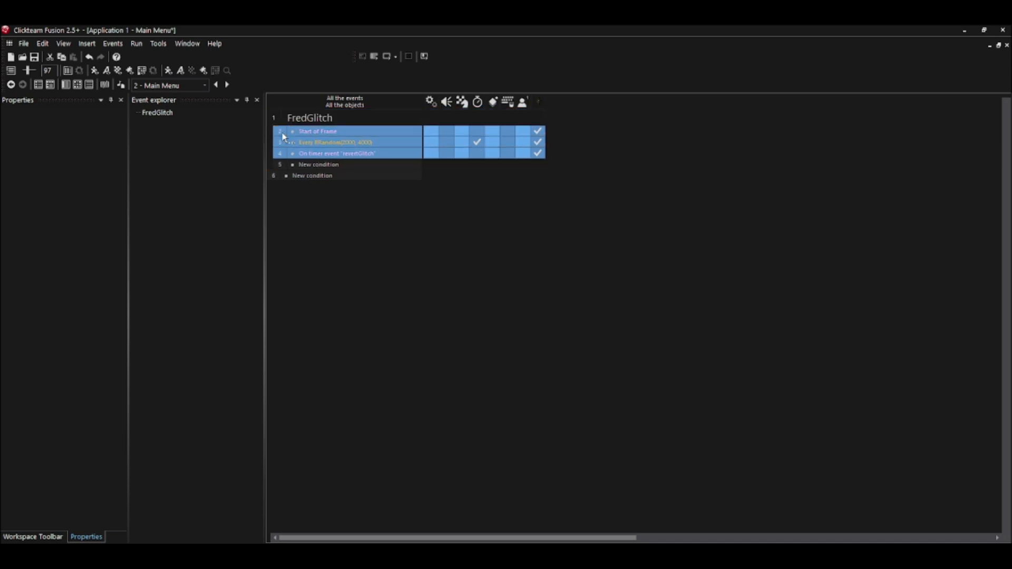
pyautogui.click(501, 242)
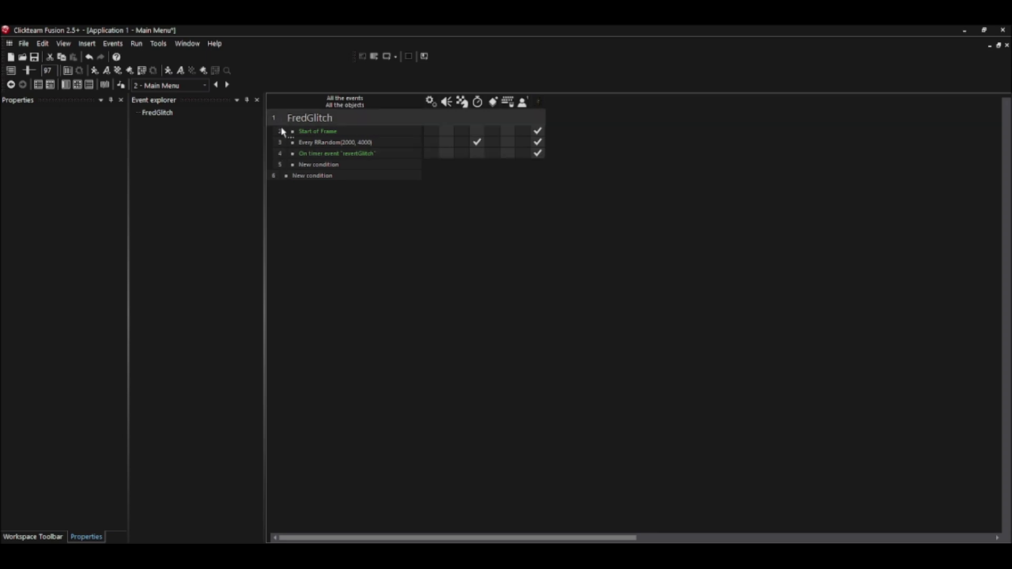
# Step: Try collapsing and expanding the FredGlitch event group, and leave it collapsed
pyautogui.doubleClick(296, 117)
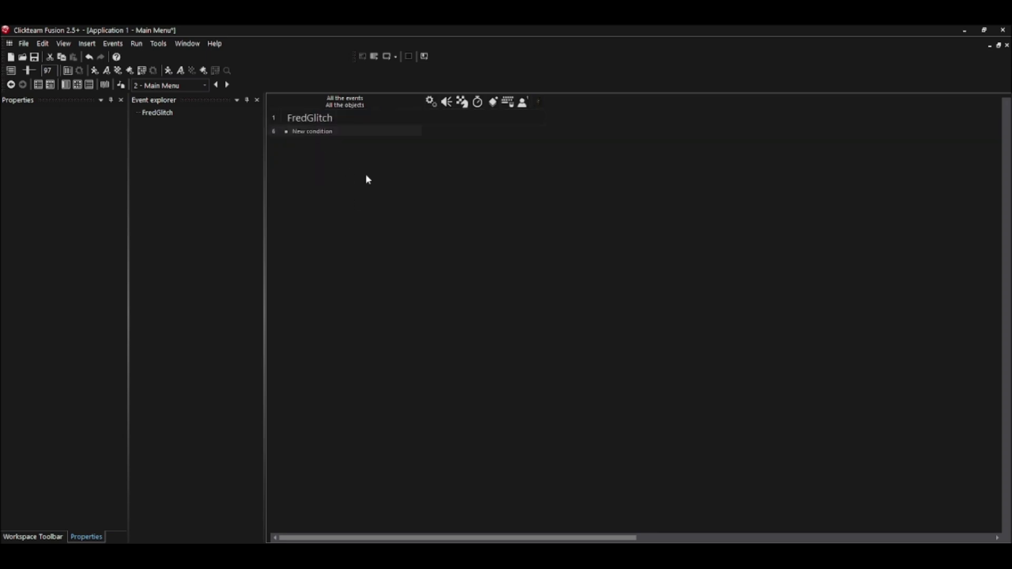
pyautogui.doubleClick(312, 120)
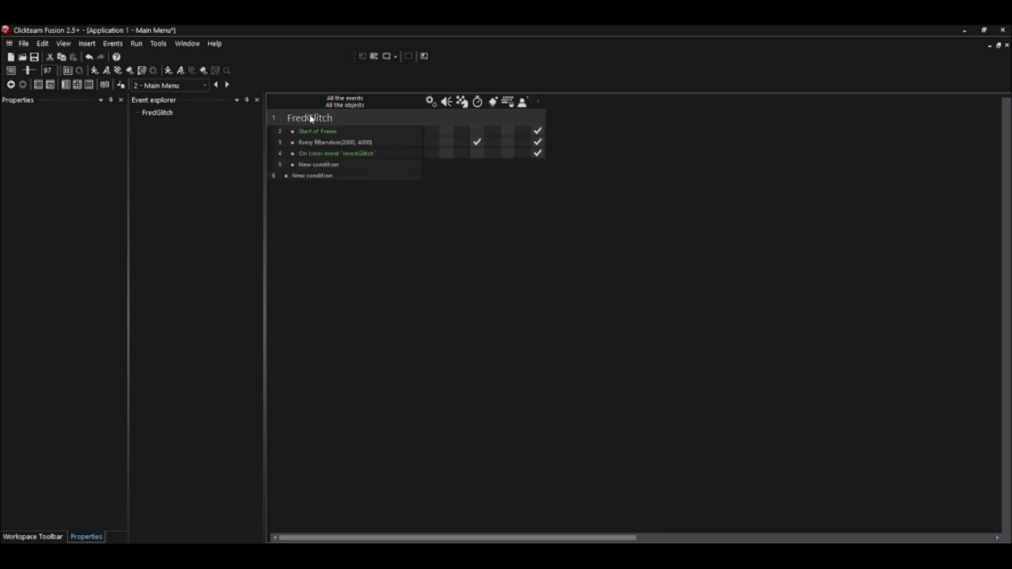
pyautogui.doubleClick(312, 119)
pyautogui.click(312, 119)
pyautogui.doubleClick(311, 119)
pyautogui.click(317, 221)
pyautogui.doubleClick(312, 118)
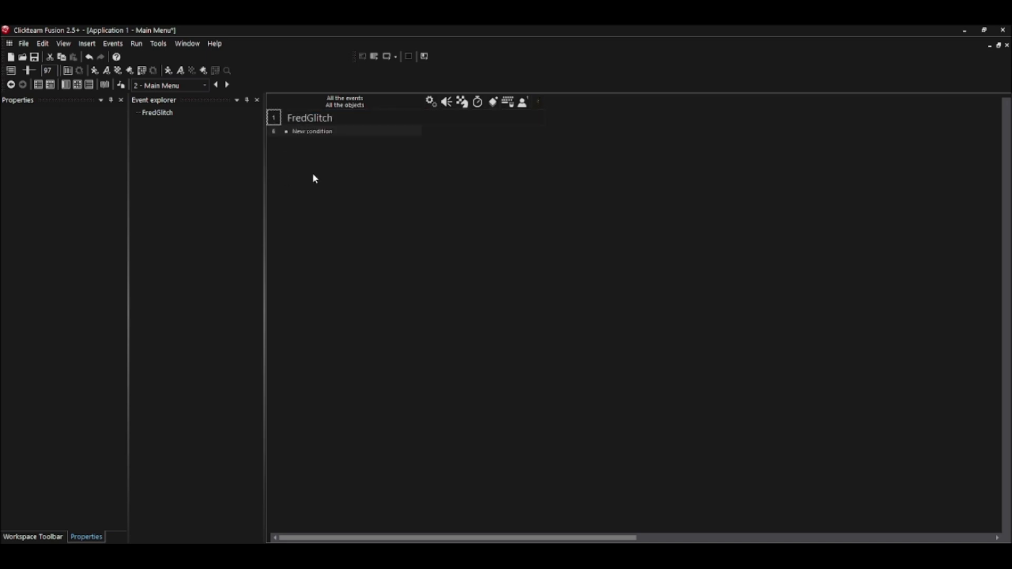
# Step: Add a new layer in the Main Menu frame and import 12.png with its following numbered images as an Active object
pyautogui.click(67, 85)
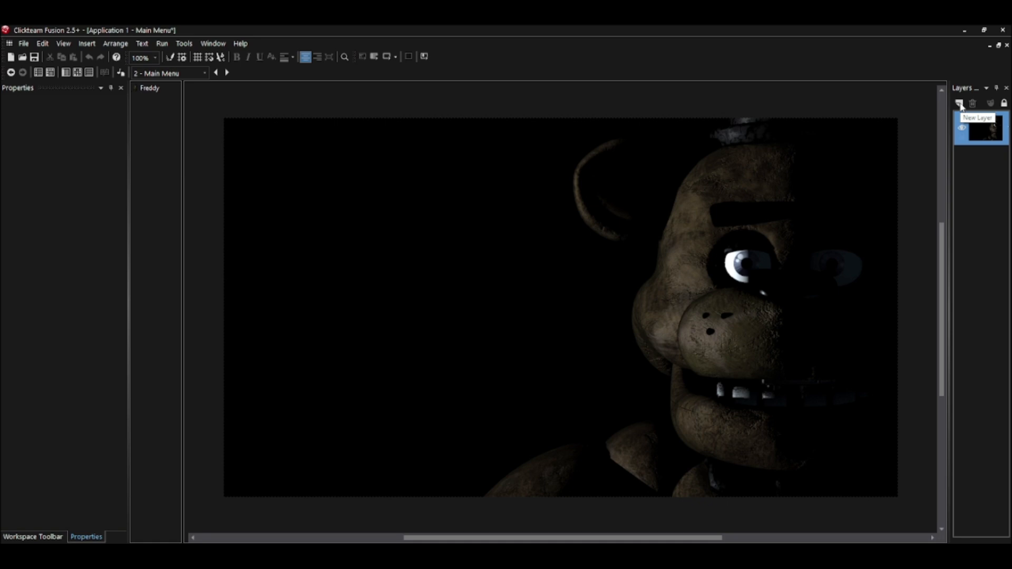
pyautogui.click(961, 105)
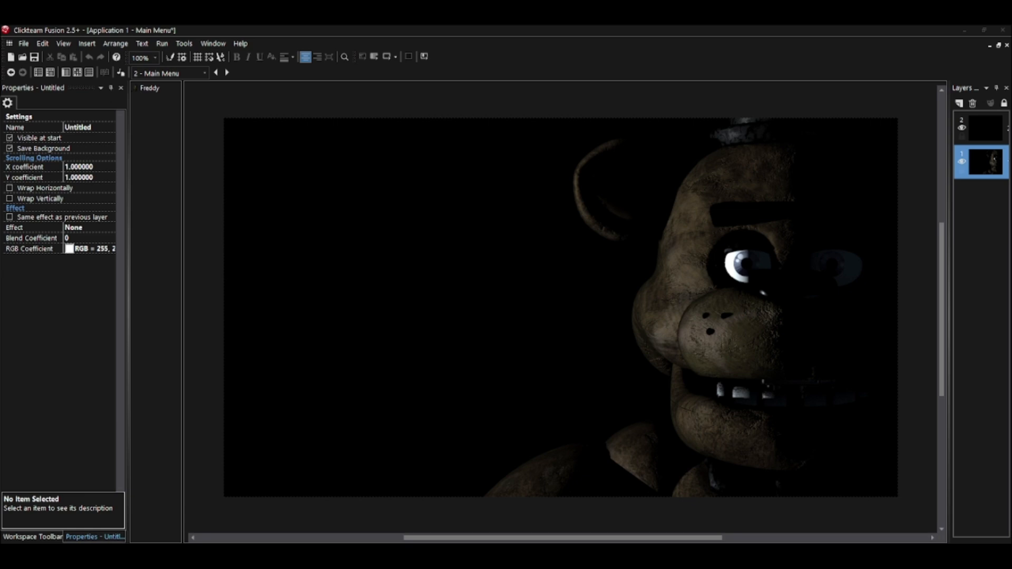
pyautogui.moveTo(975, 245); pyautogui.dragTo(375, 267)
pyautogui.click(482, 213)
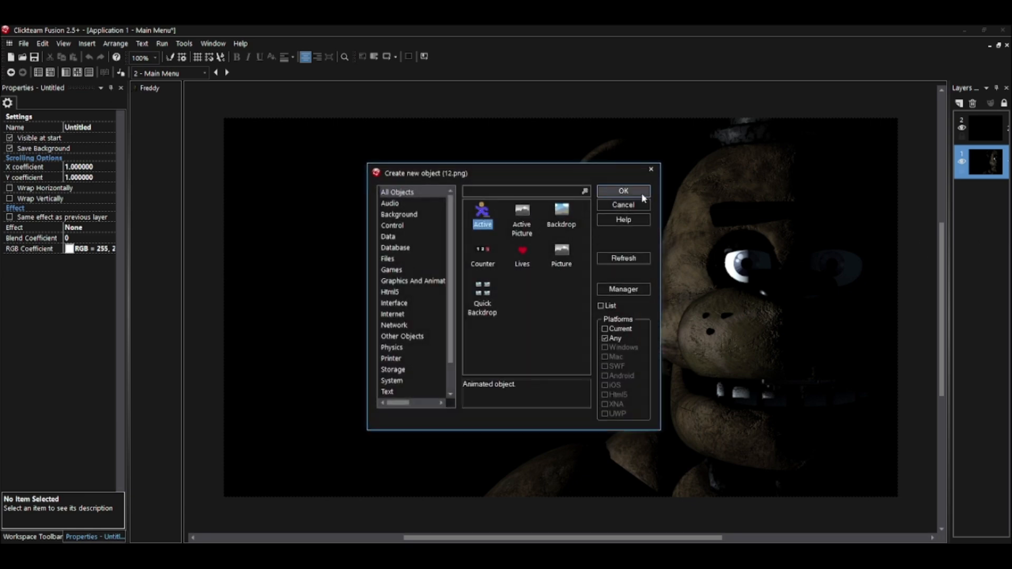
pyautogui.click(623, 191)
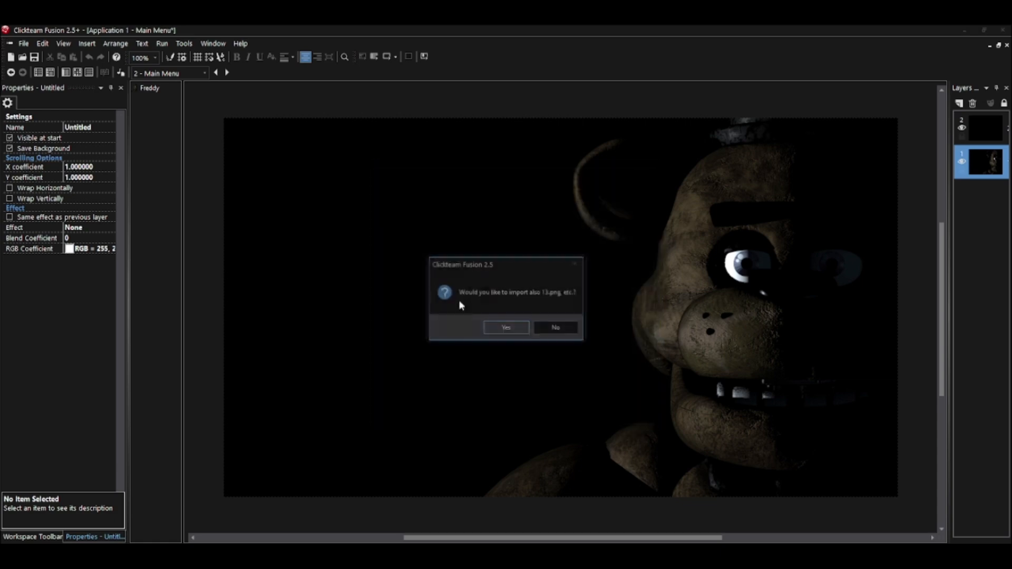
pyautogui.click(522, 330)
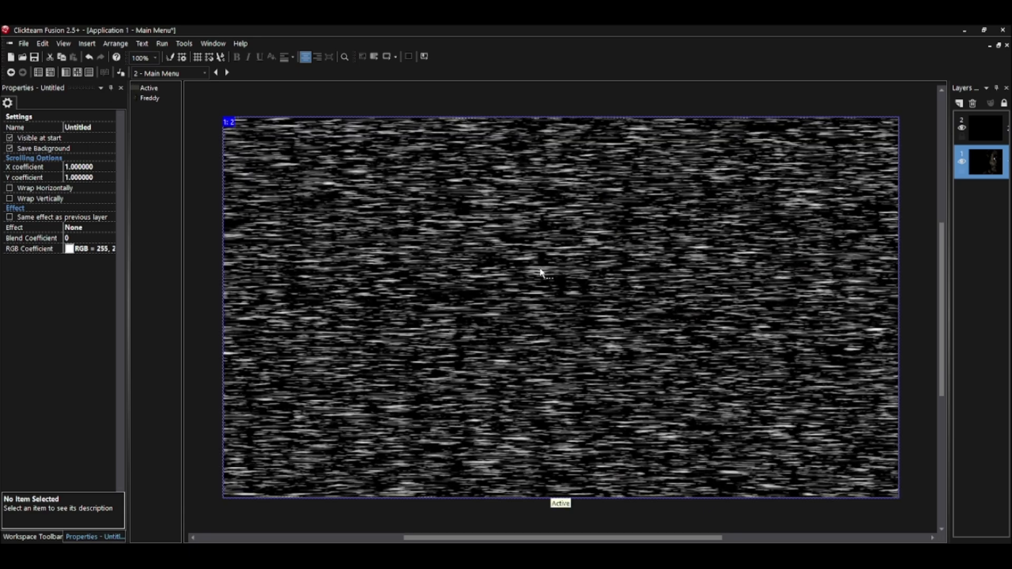
# Step: Add an eighth frame to the new Active object's animation and import a noise image into it
pyautogui.doubleClick(539, 270)
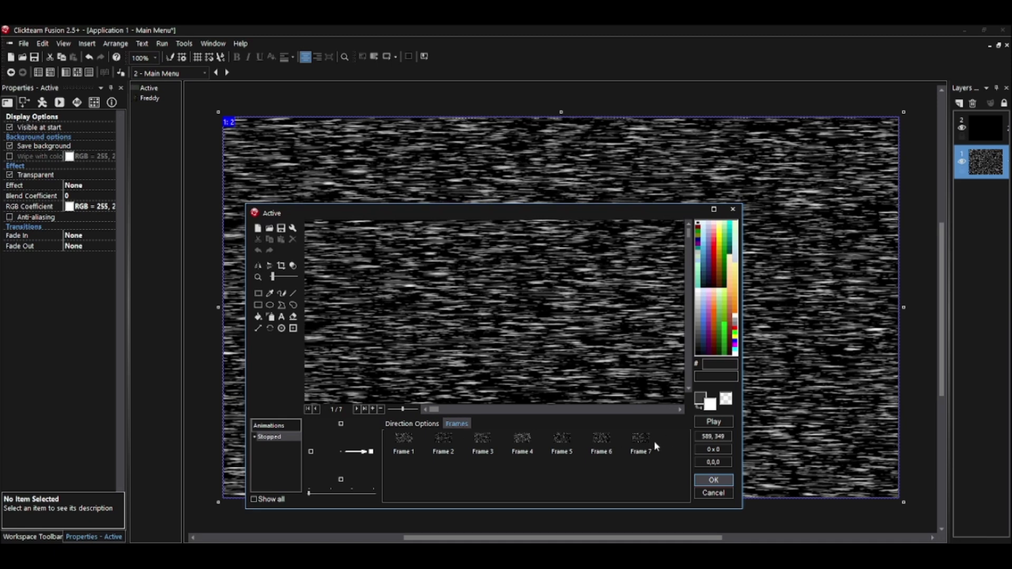
pyautogui.rightClick(655, 443)
pyautogui.click(709, 274)
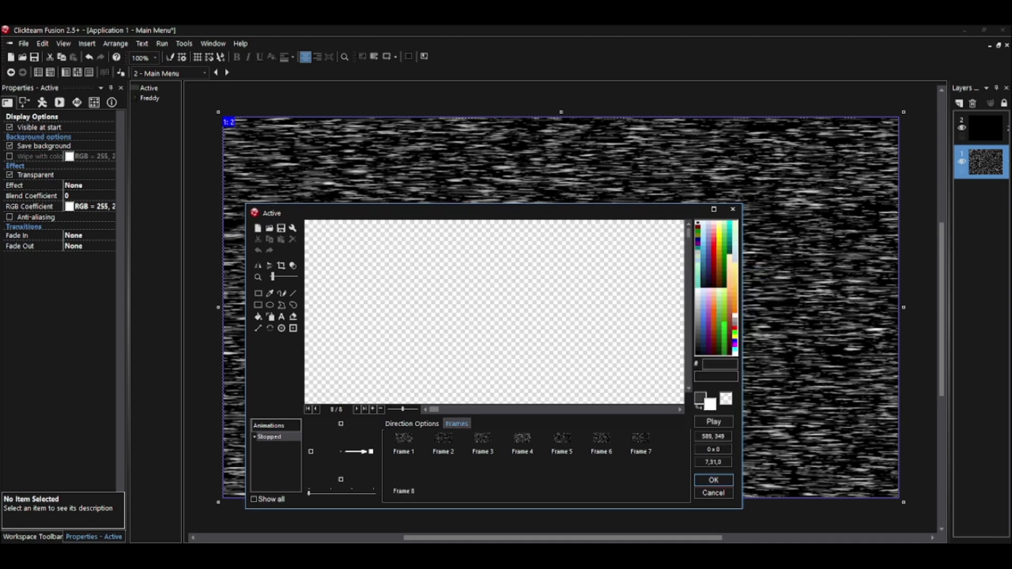
pyautogui.doubleClick(404, 491)
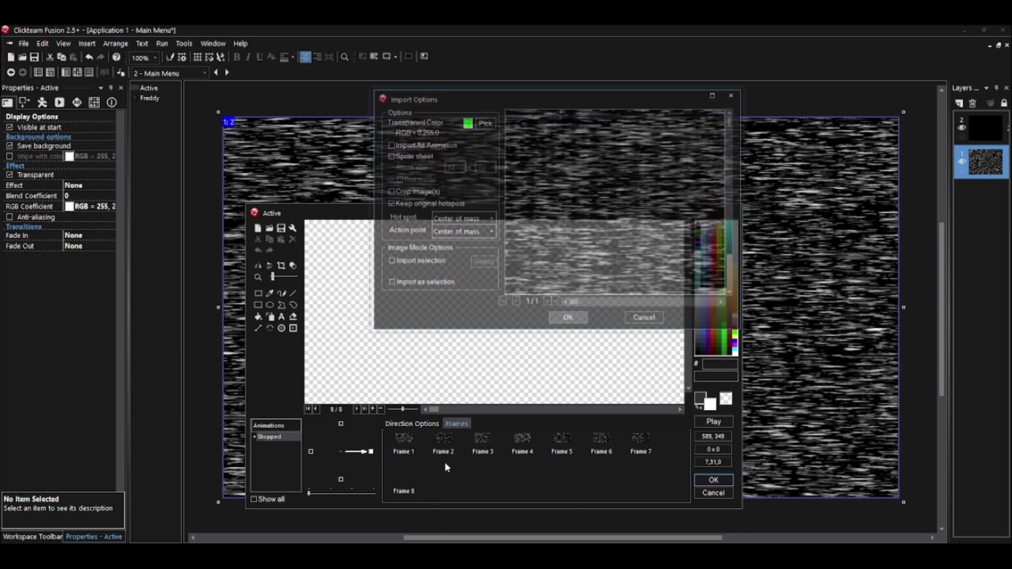
pyautogui.click(568, 319)
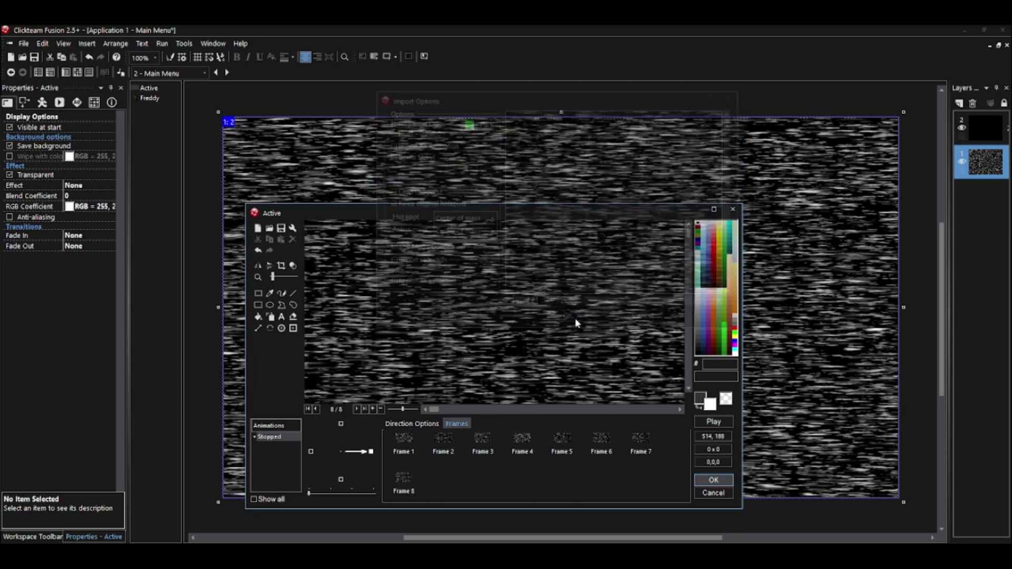
# Step: Preview the noise animation, adjust its direction options, check playback again and accept the animation changes
pyautogui.click(720, 422)
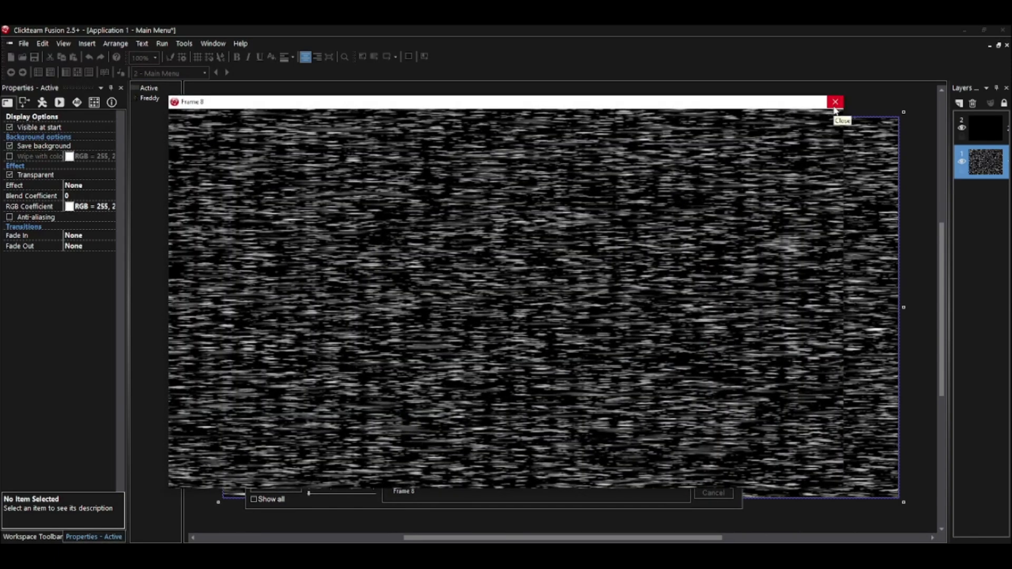
pyautogui.click(835, 102)
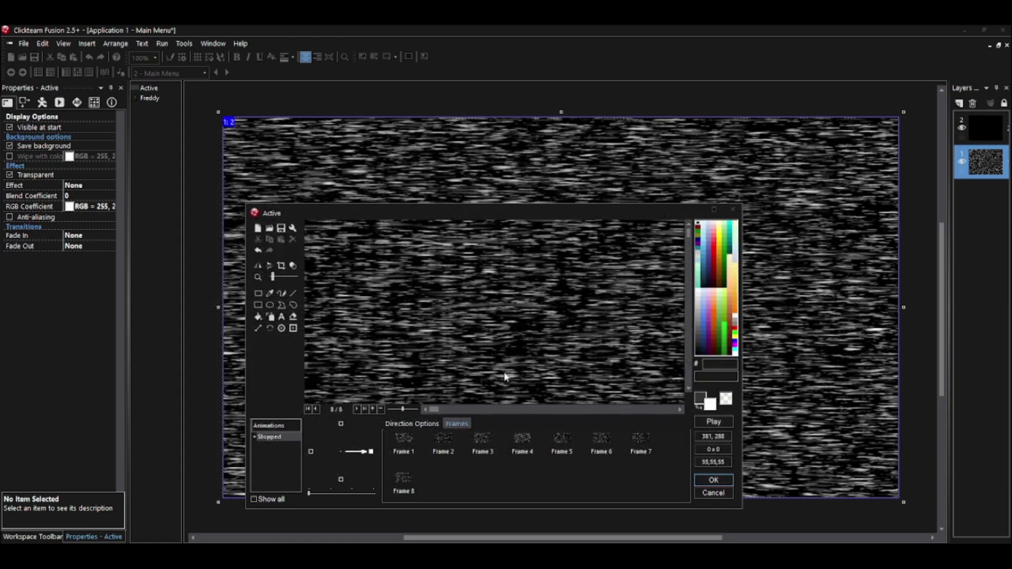
pyautogui.click(422, 425)
pyautogui.click(480, 456)
pyautogui.click(714, 421)
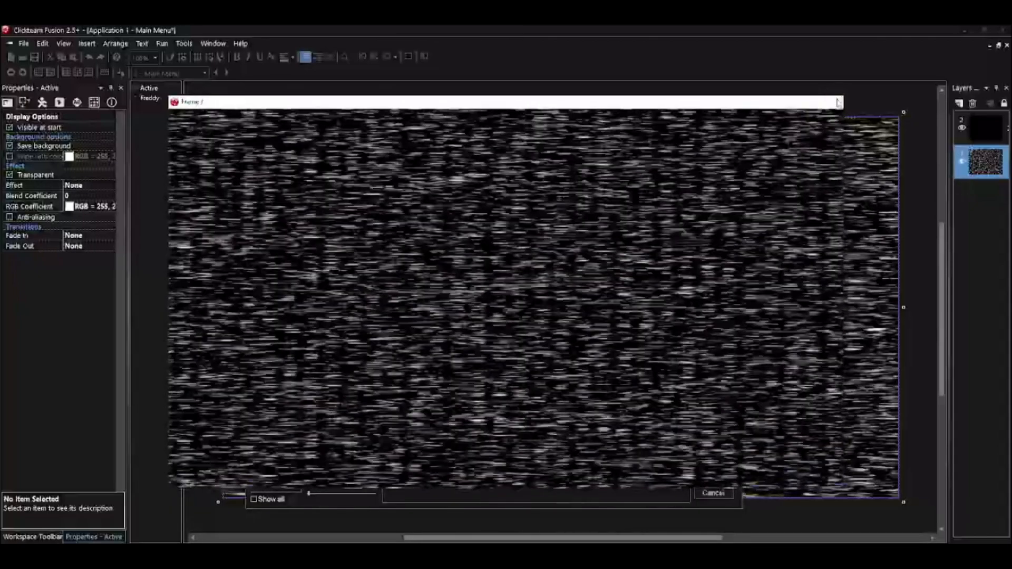
pyautogui.click(836, 100)
pyautogui.click(727, 480)
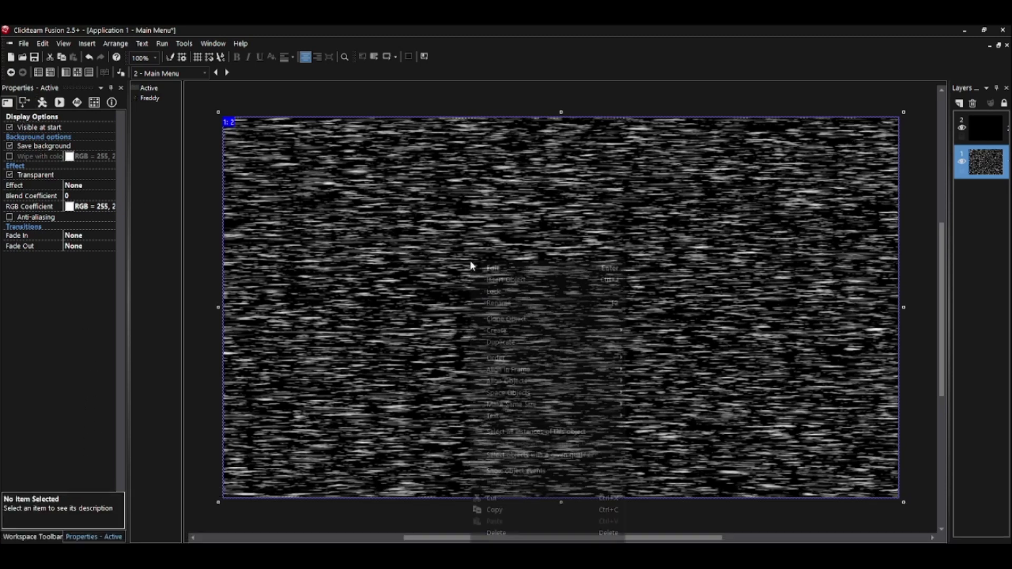
# Step: Rename the noise object to "Static" and place it on layer 2 above Freddy
pyautogui.rightClick(472, 264)
pyautogui.click(517, 301)
pyautogui.write('S')
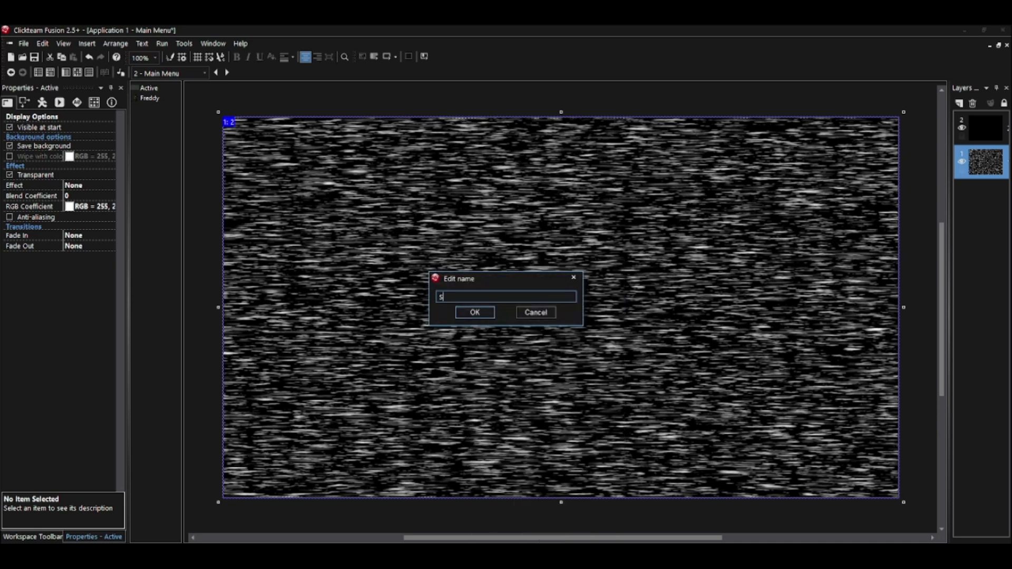
pyautogui.write('tatic')
pyautogui.press('Return')
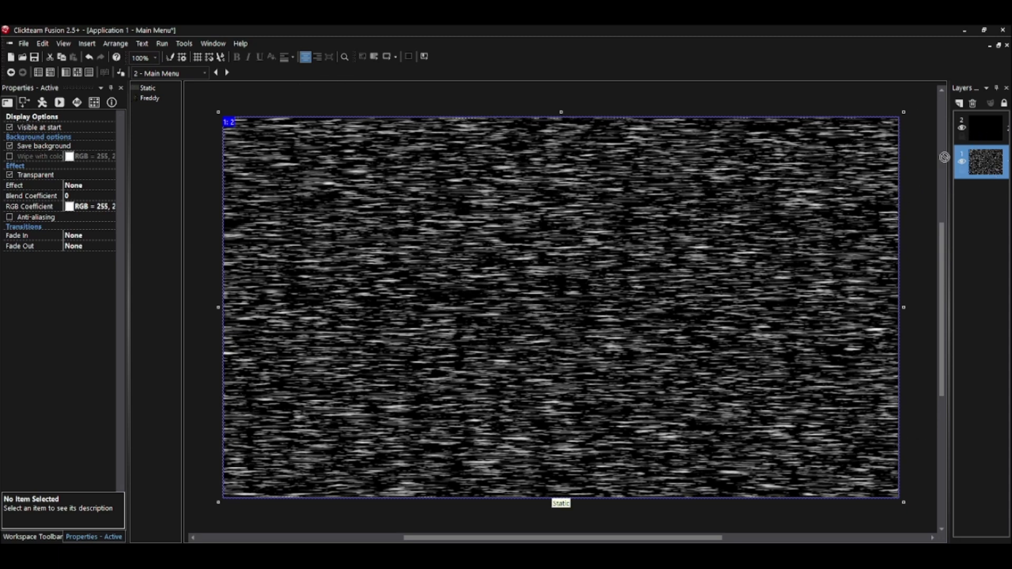
pyautogui.moveTo(984, 126); pyautogui.dragTo(985, 162)
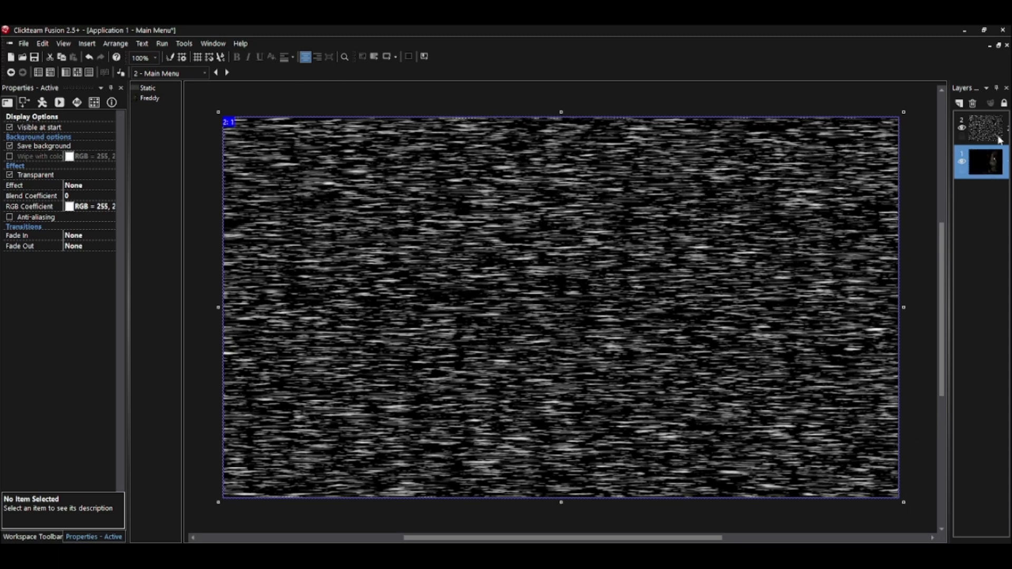
# Step: Set the Static object's Blend Coefficient to 159 to make it semi-transparent over Freddy
pyautogui.click(81, 196)
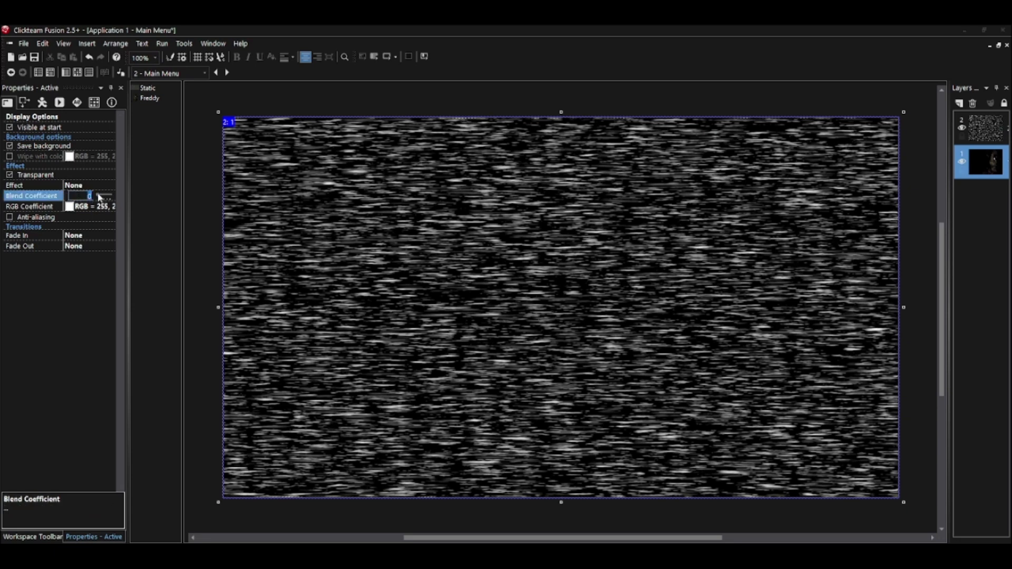
pyautogui.moveTo(99, 198); pyautogui.dragTo(107, 198)
pyautogui.click(198, 159)
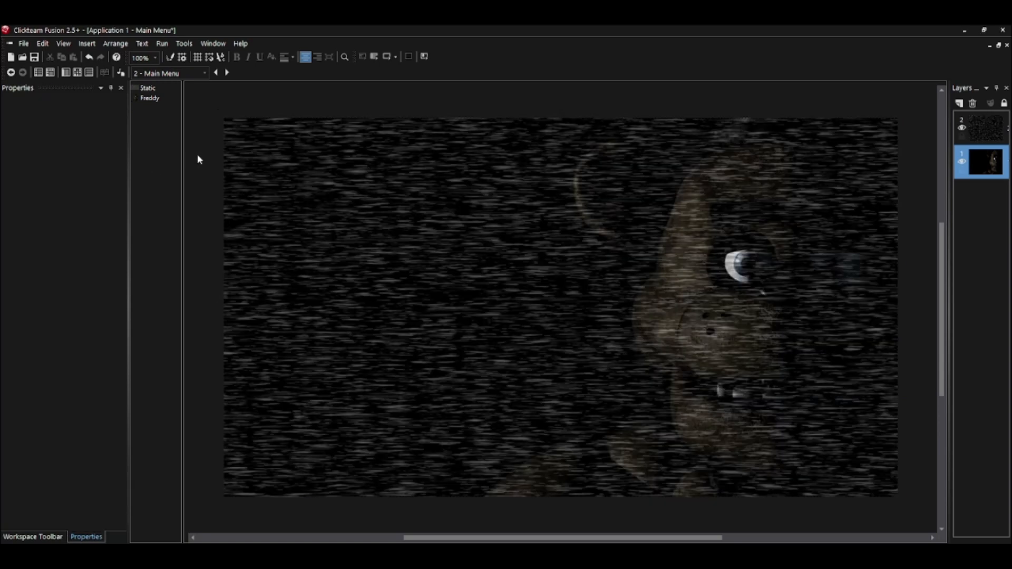
pyautogui.click(554, 496)
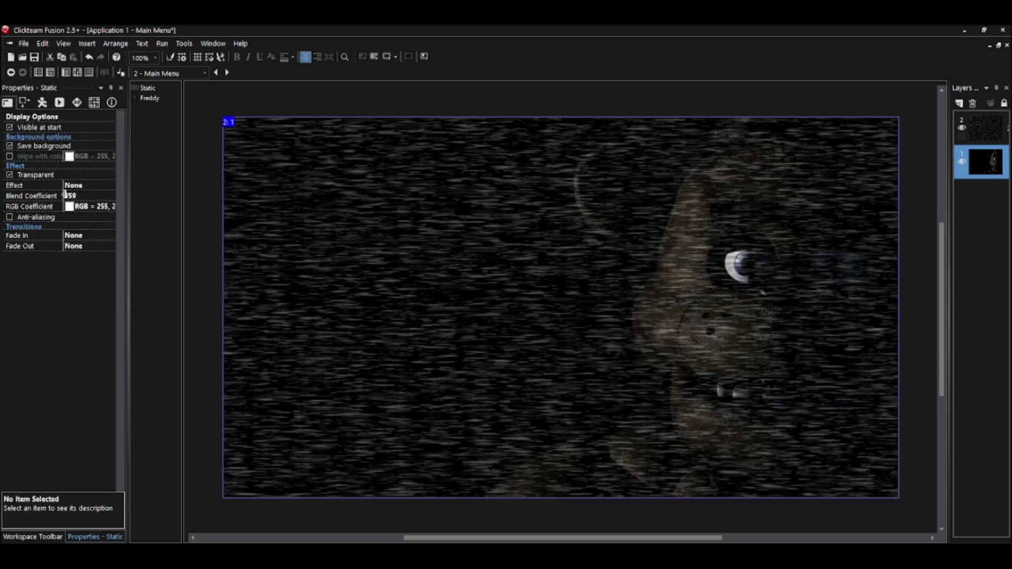
# Step: Set the Static object's Blend Coefficient to 223
pyautogui.click(82, 196)
pyautogui.moveTo(100, 199); pyautogui.dragTo(106, 194)
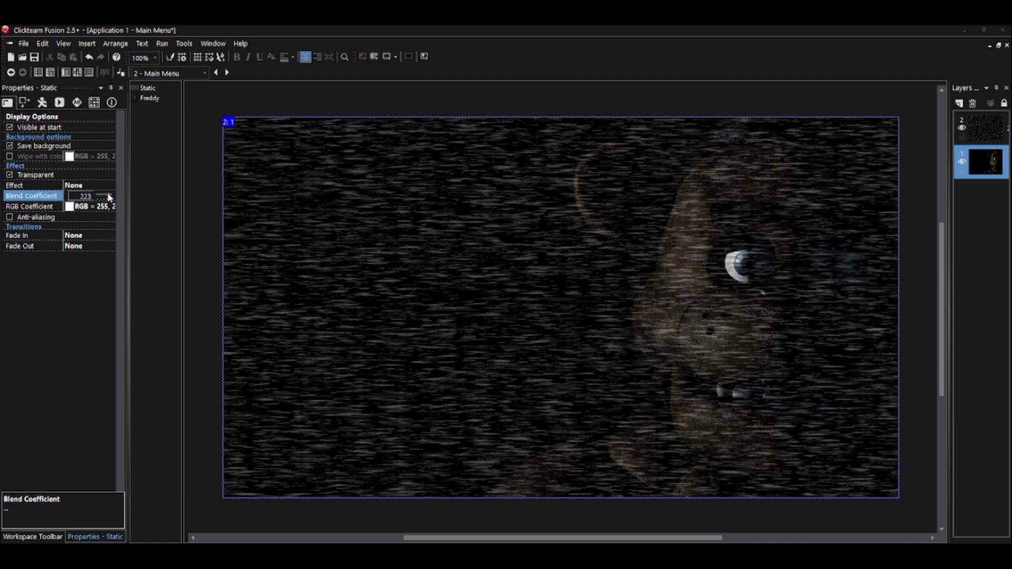
pyautogui.click(178, 220)
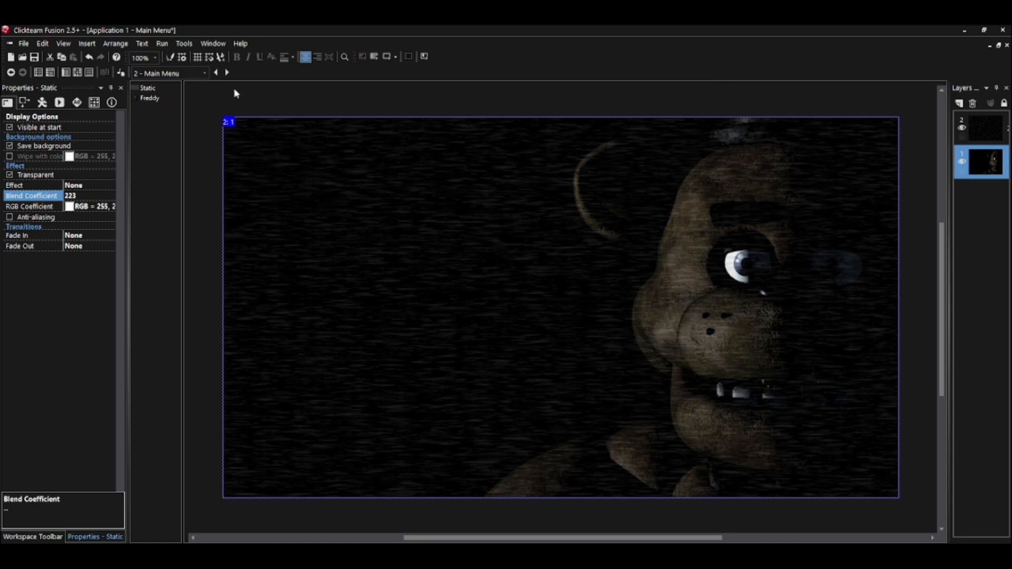
# Step: Run the Main Menu frame to check the static overlay over Freddy, and close the test window
pyautogui.click(215, 85)
pyautogui.click(162, 43)
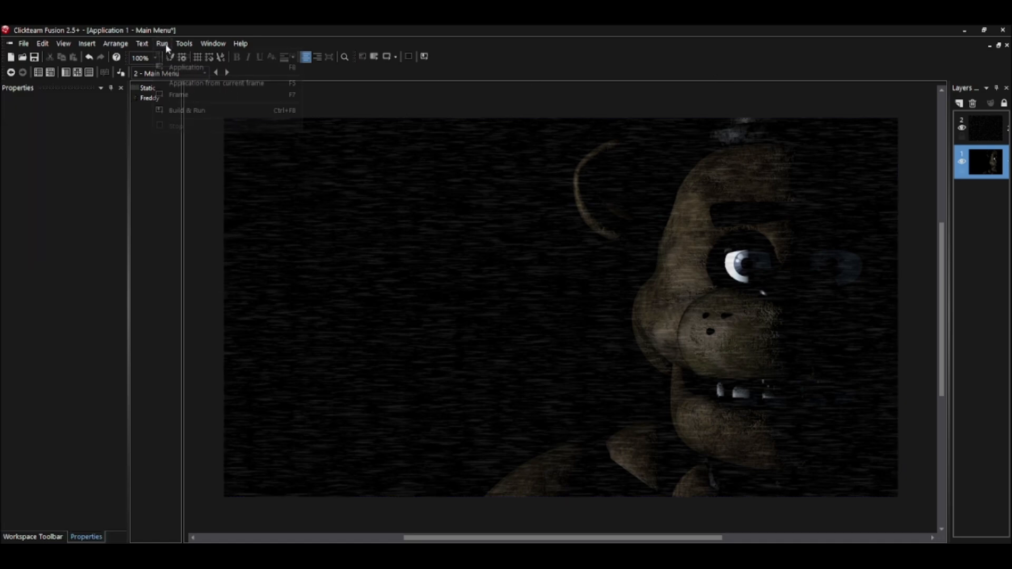
pyautogui.click(180, 94)
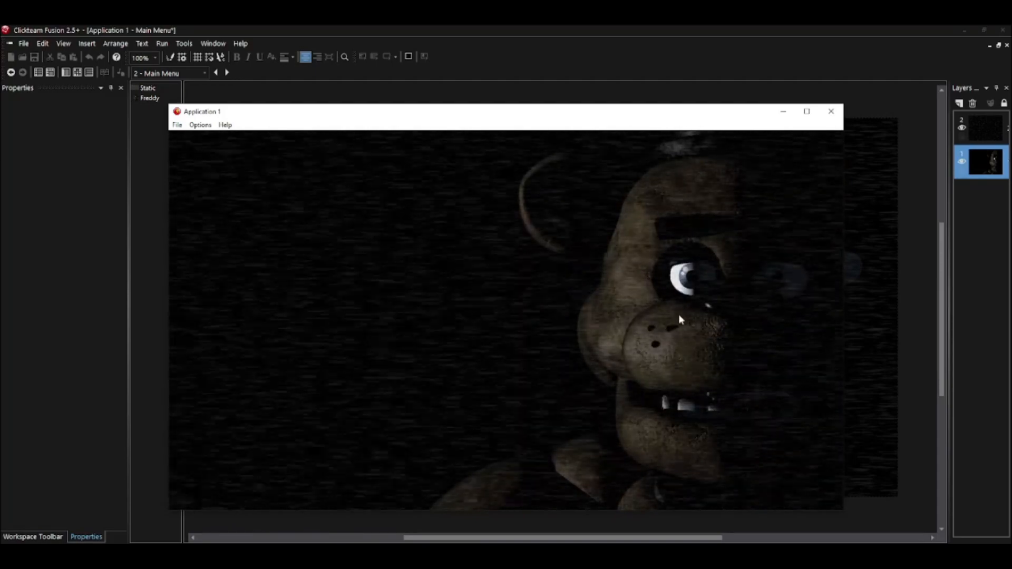
pyautogui.click(832, 112)
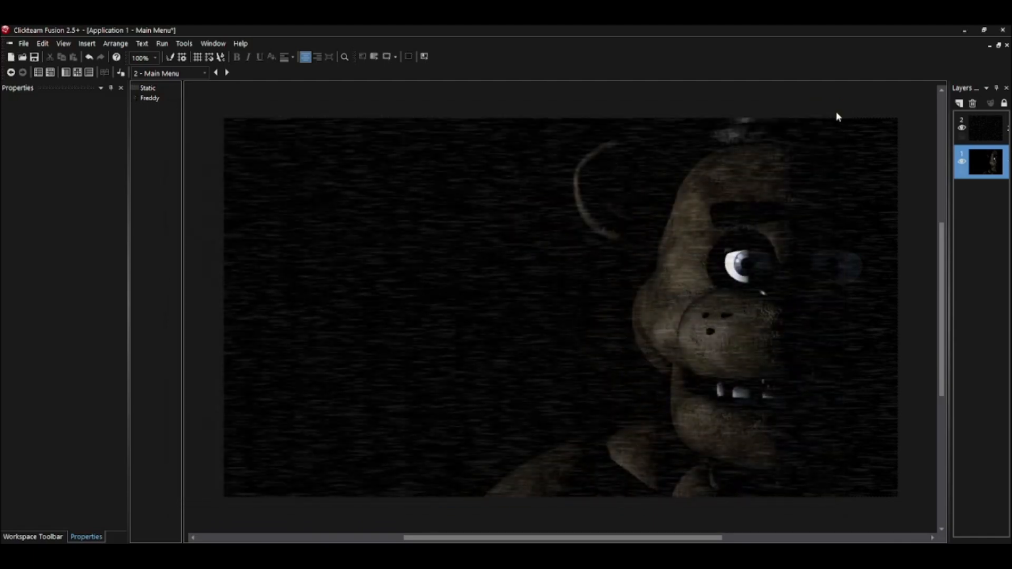
# Step: On layer 2, create an Active object from the white border image 11.png
pyautogui.click(999, 138)
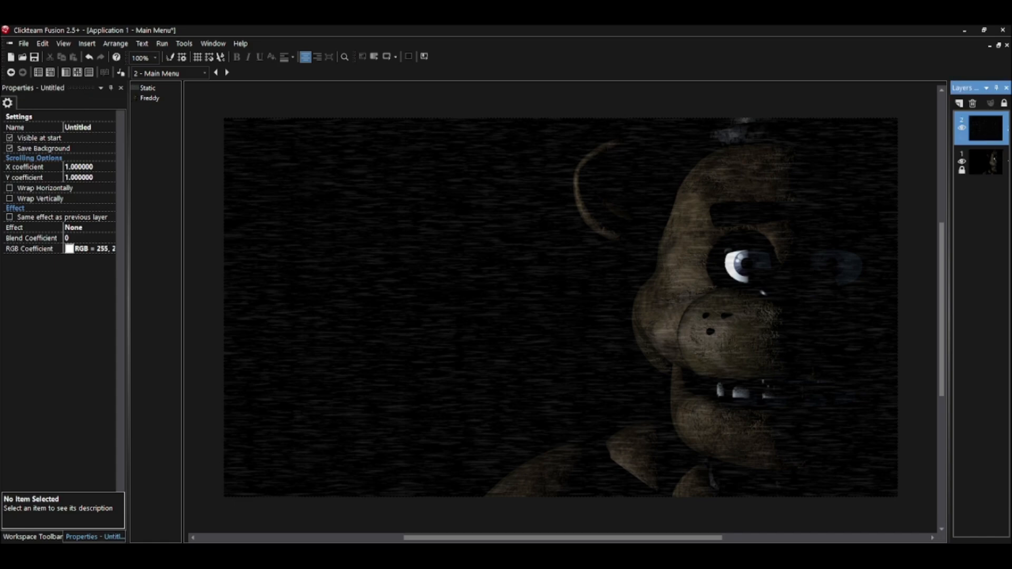
pyautogui.moveTo(708, 252); pyautogui.dragTo(458, 239)
pyautogui.click(482, 214)
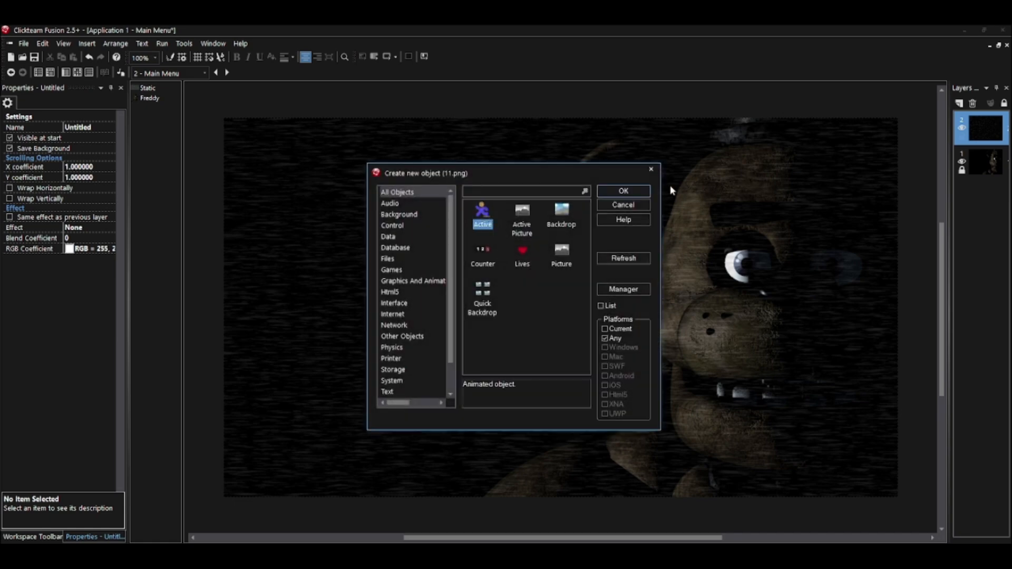
pyautogui.click(627, 190)
pyautogui.click(537, 329)
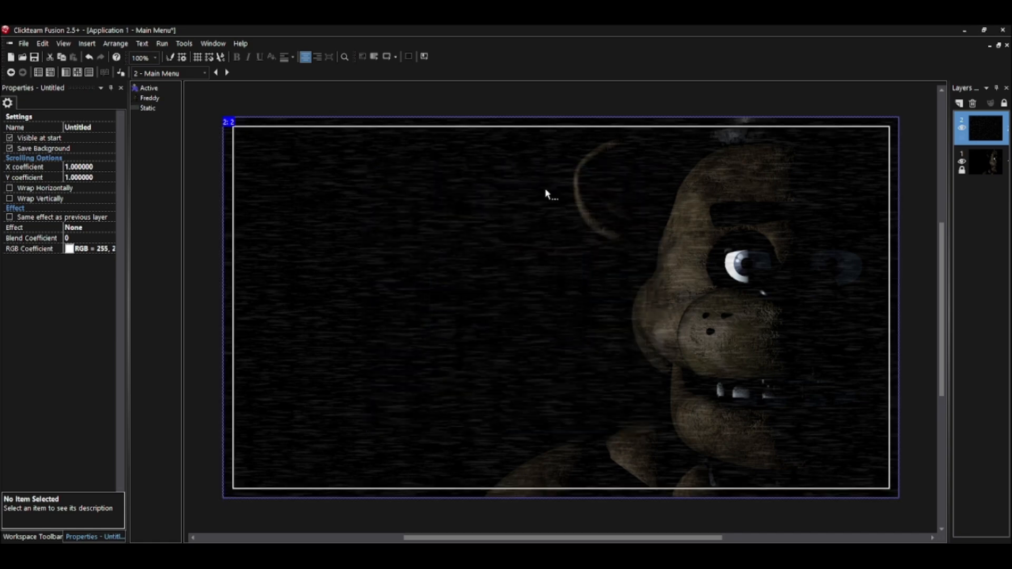
pyautogui.click(326, 129)
pyautogui.rightClick(326, 130)
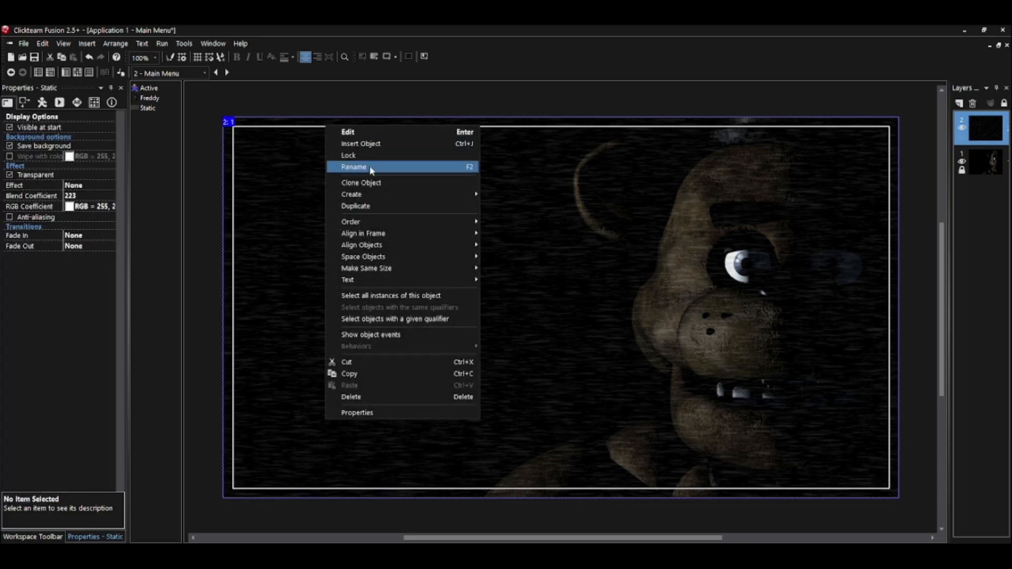
pyautogui.click(370, 167)
pyautogui.click(535, 312)
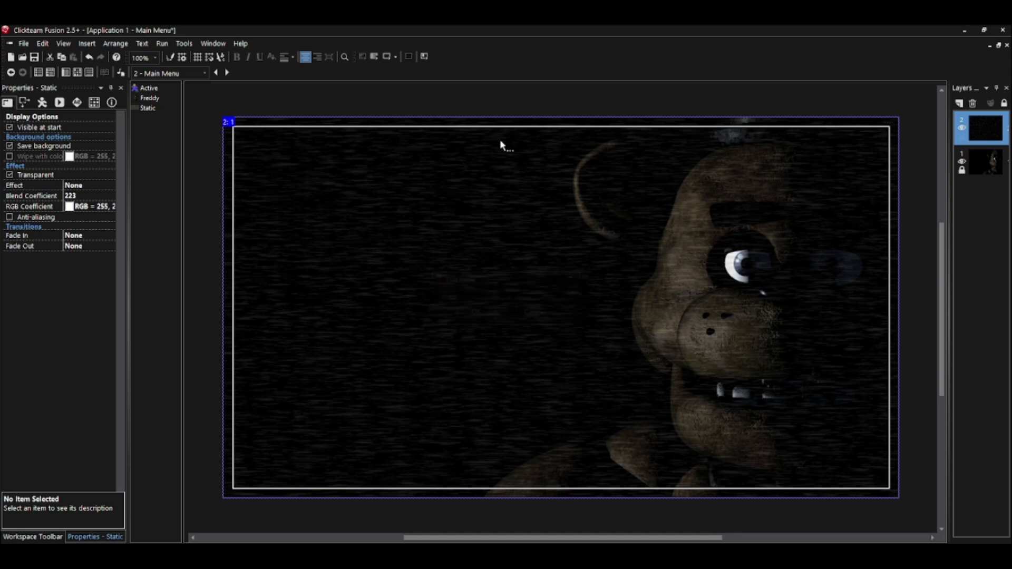
# Step: Rename the white border object to "WhiteBox"
pyautogui.click(489, 132)
pyautogui.rightClick(489, 128)
pyautogui.click(515, 168)
pyautogui.write('WhiteBox')
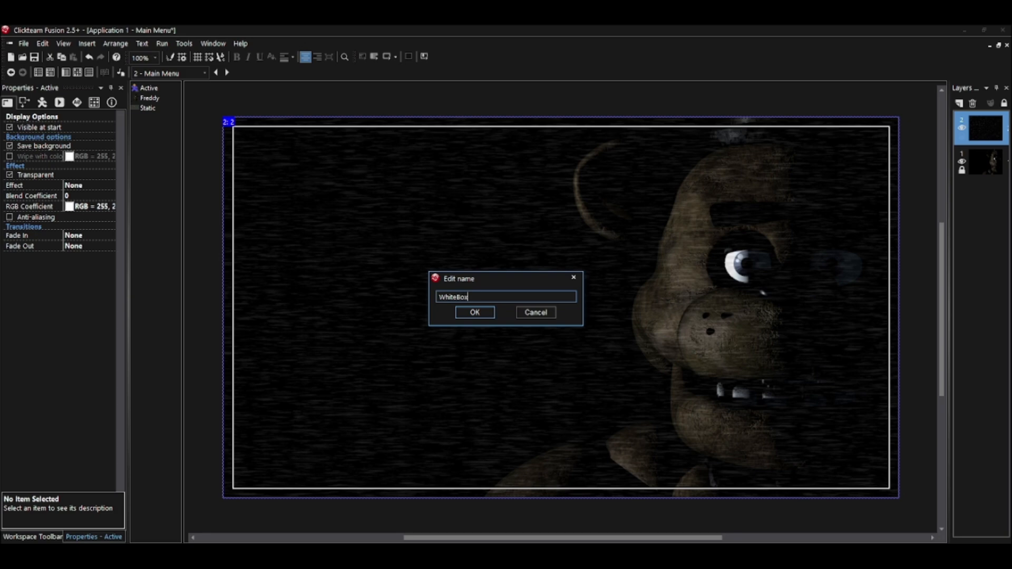
pyautogui.press('Return')
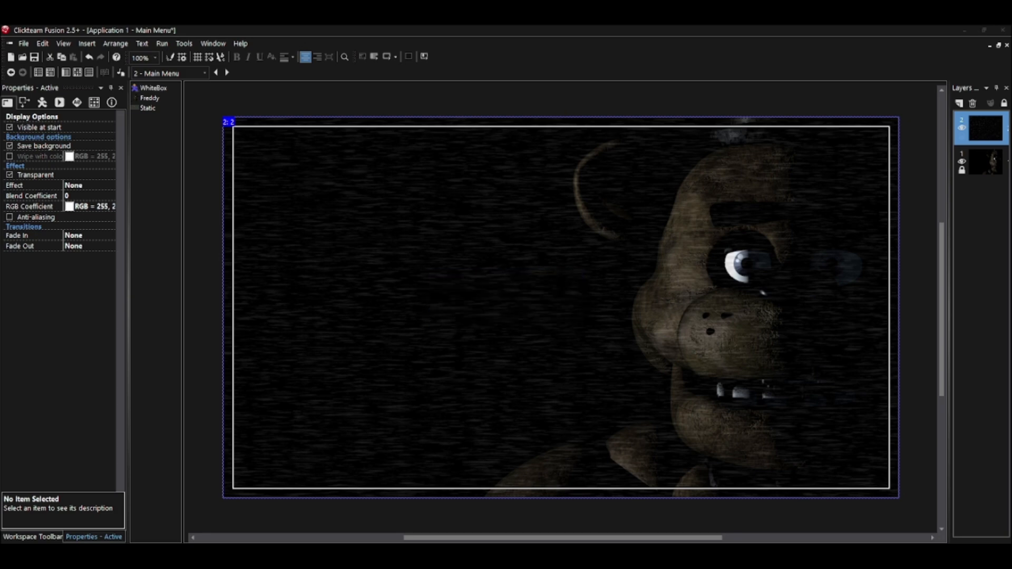
# Step: Create an Active object from the red circle image inside the white border
pyautogui.doubleClick(366, 228)
pyautogui.click(488, 225)
pyautogui.click(622, 191)
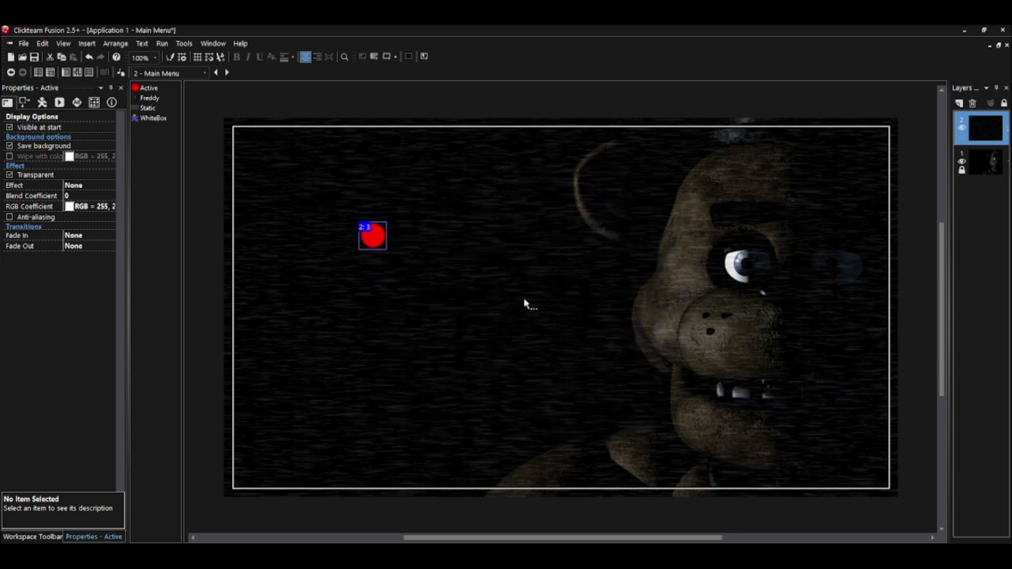
# Step: Rename the red circle object to "Recording" and move it into the upper-right corner of the white border
pyautogui.rightClick(369, 232)
pyautogui.click(403, 274)
pyautogui.write('Redording')
pyautogui.press('Return')
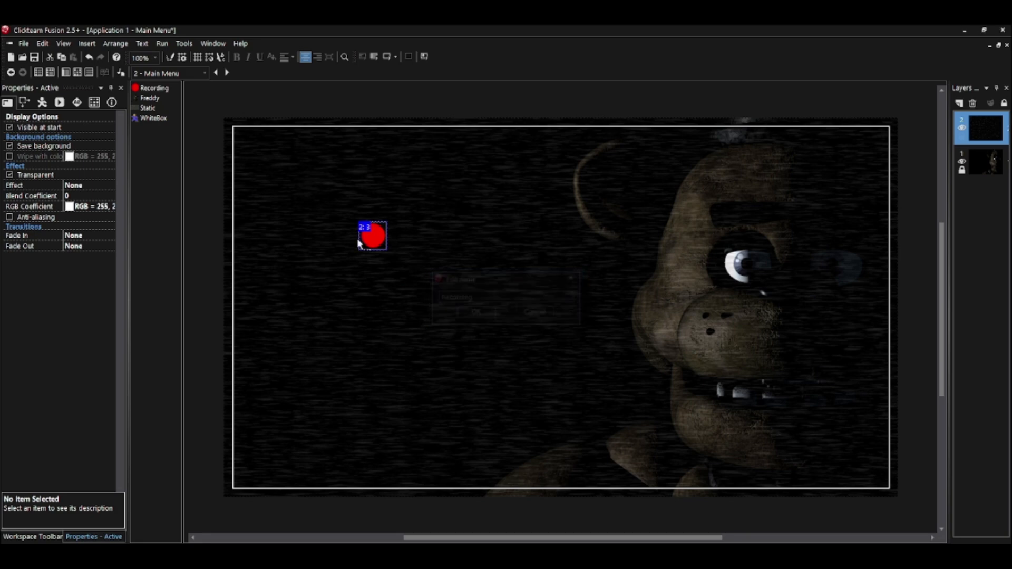
pyautogui.moveTo(727, 201); pyautogui.dragTo(872, 149)
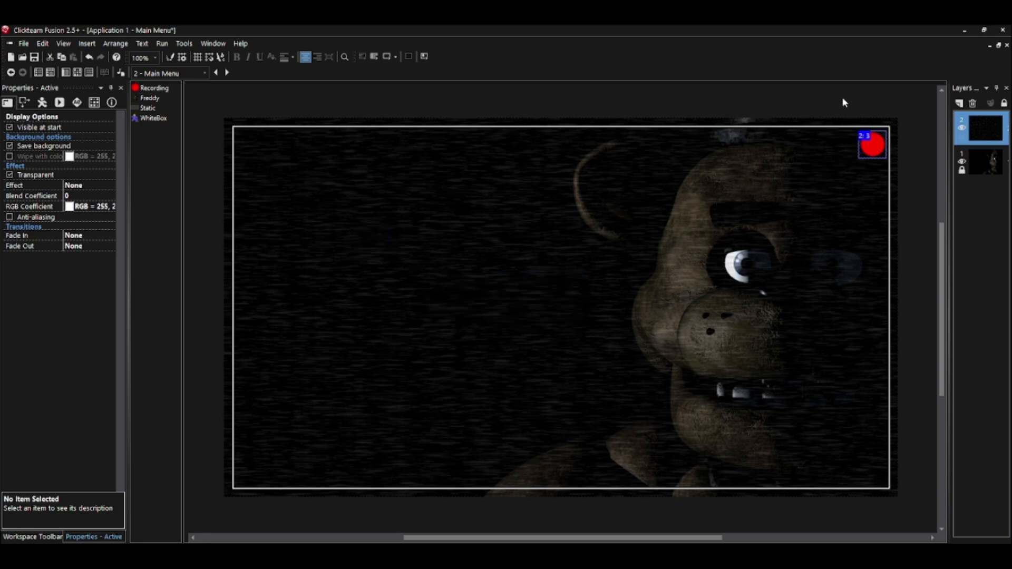
# Step: Add an empty second frame to the Recording object's Stopped animation
pyautogui.click(866, 152)
pyautogui.doubleClick(860, 156)
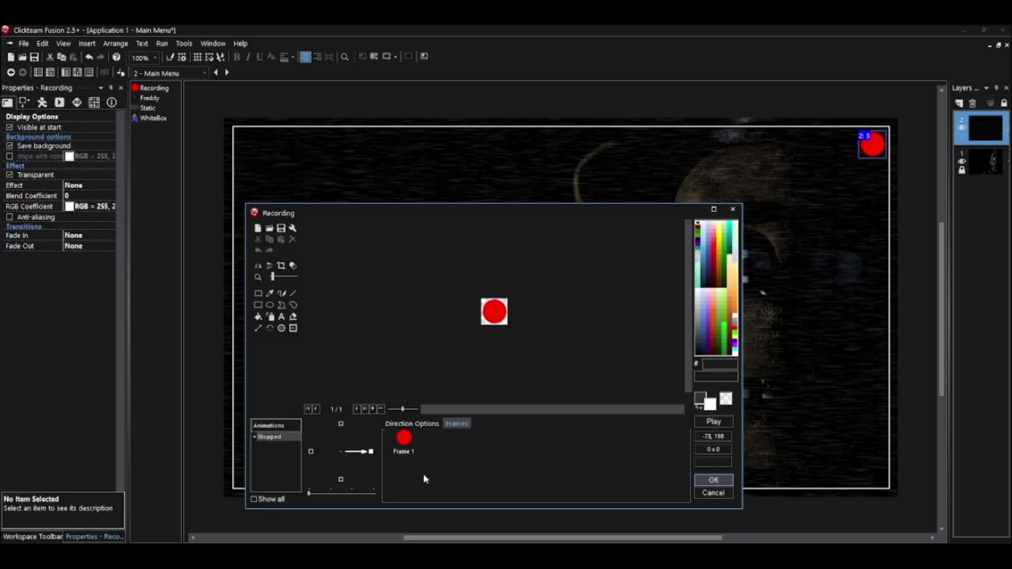
pyautogui.rightClick(454, 458)
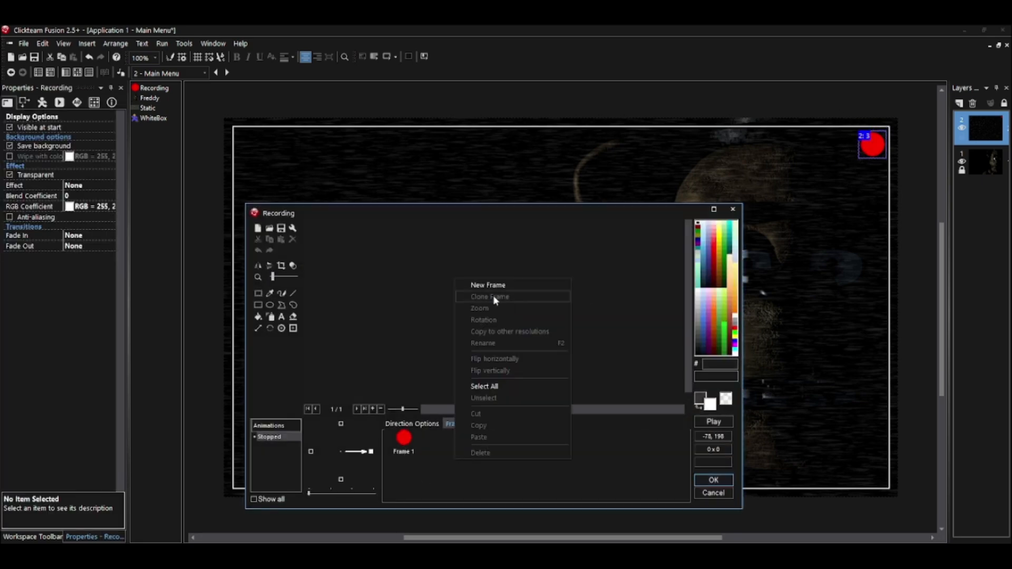
pyautogui.click(478, 285)
pyautogui.click(422, 424)
pyautogui.click(451, 425)
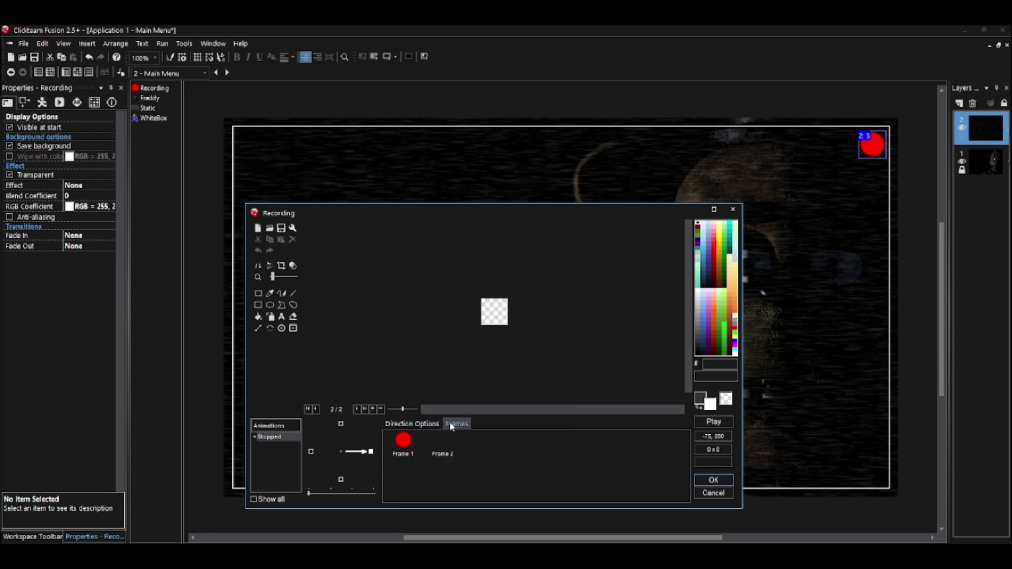
# Step: Set the Recording animation to loop at speed 4, preview its playback and accept the changes
pyautogui.click(430, 425)
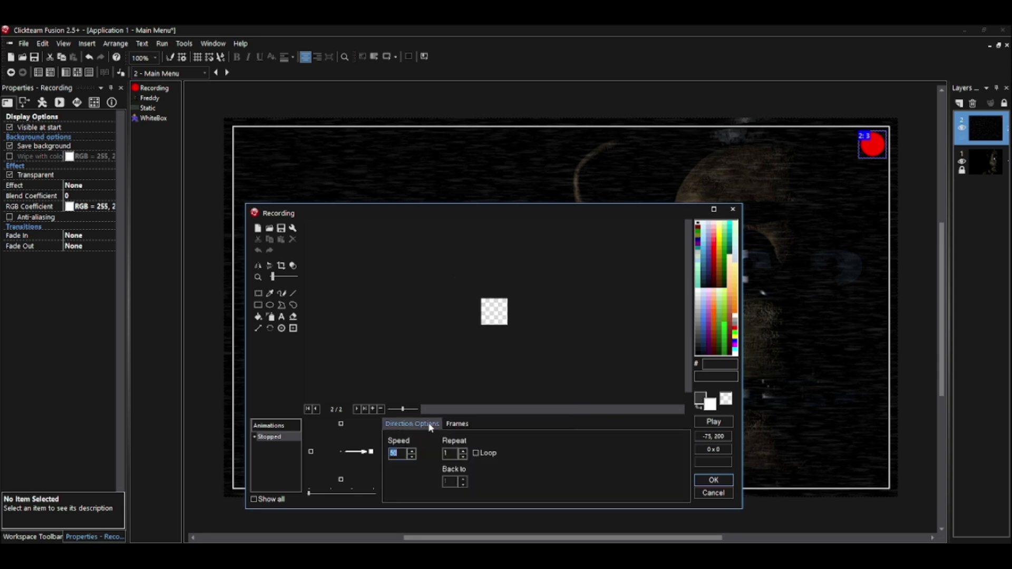
pyautogui.click(478, 454)
pyautogui.click(714, 422)
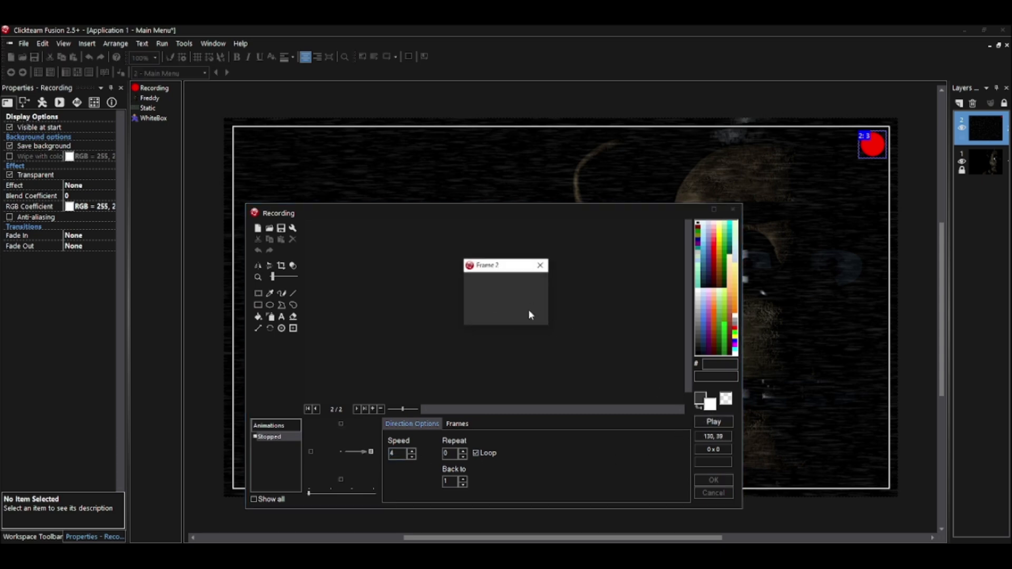
pyautogui.click(669, 380)
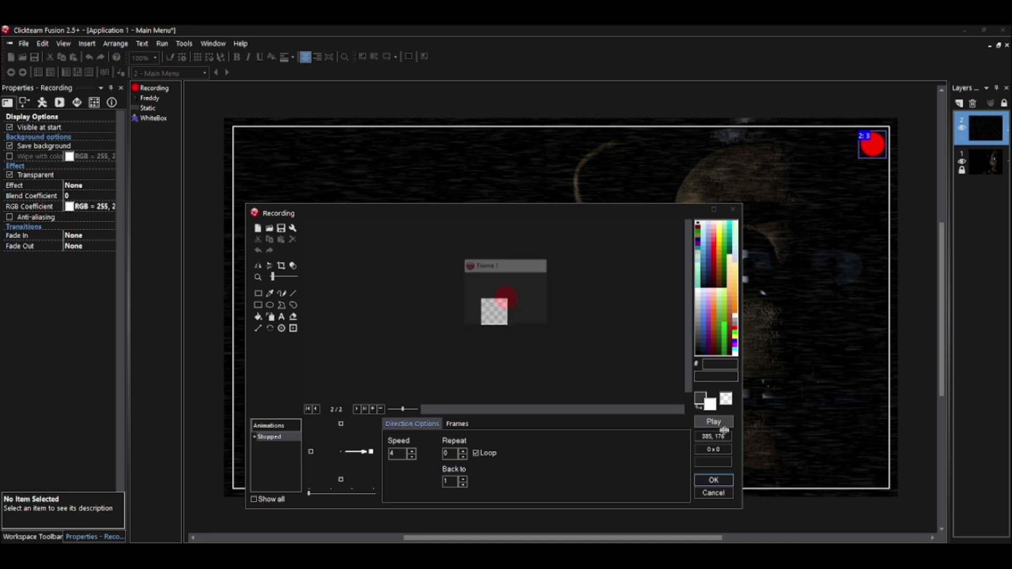
pyautogui.click(713, 479)
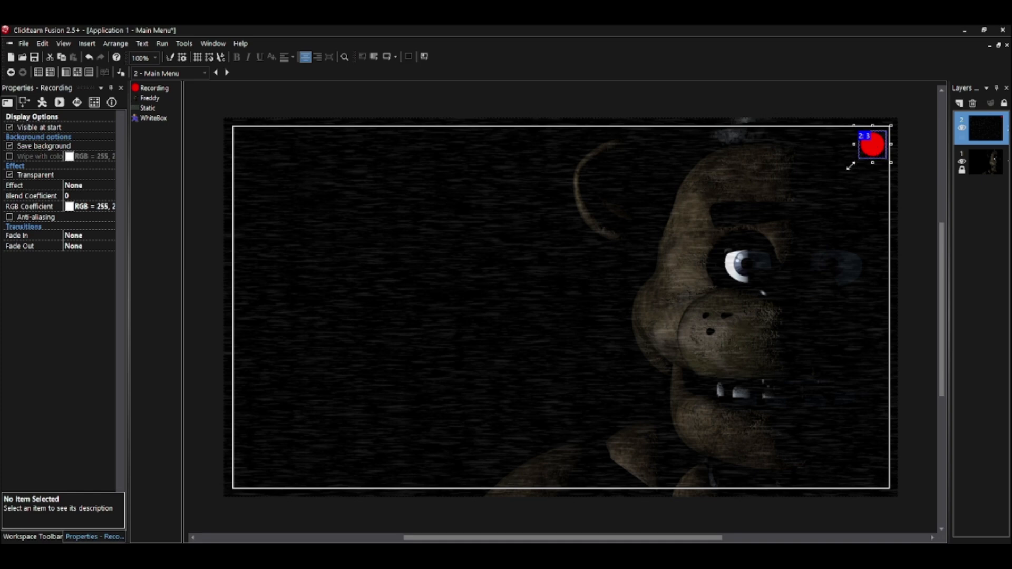
# Step: Enlarge the red Recording circle in the corner and test-run the Main Menu frame
pyautogui.moveTo(853, 165); pyautogui.dragTo(839, 179)
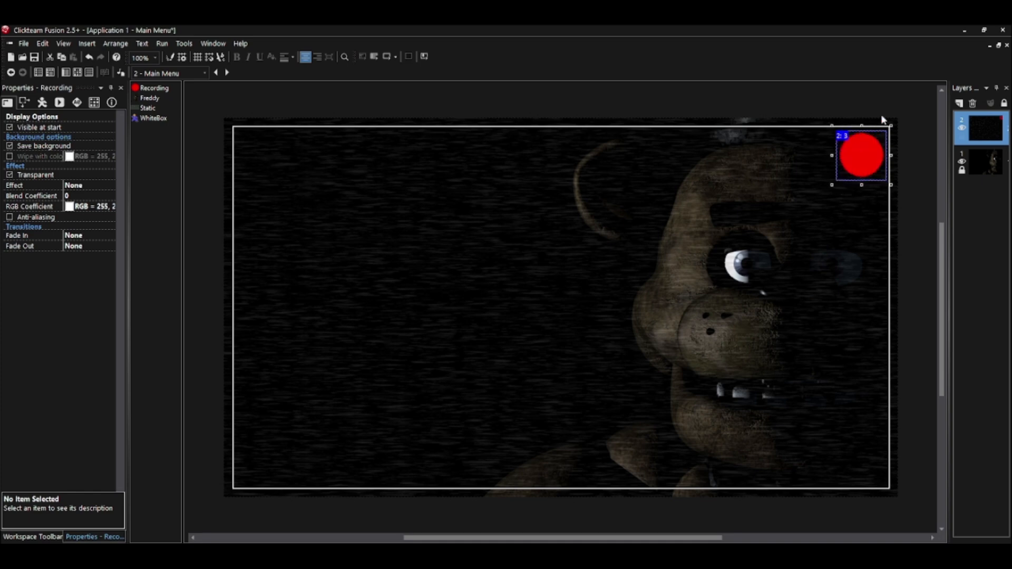
pyautogui.click(875, 115)
pyautogui.click(162, 43)
pyautogui.click(181, 91)
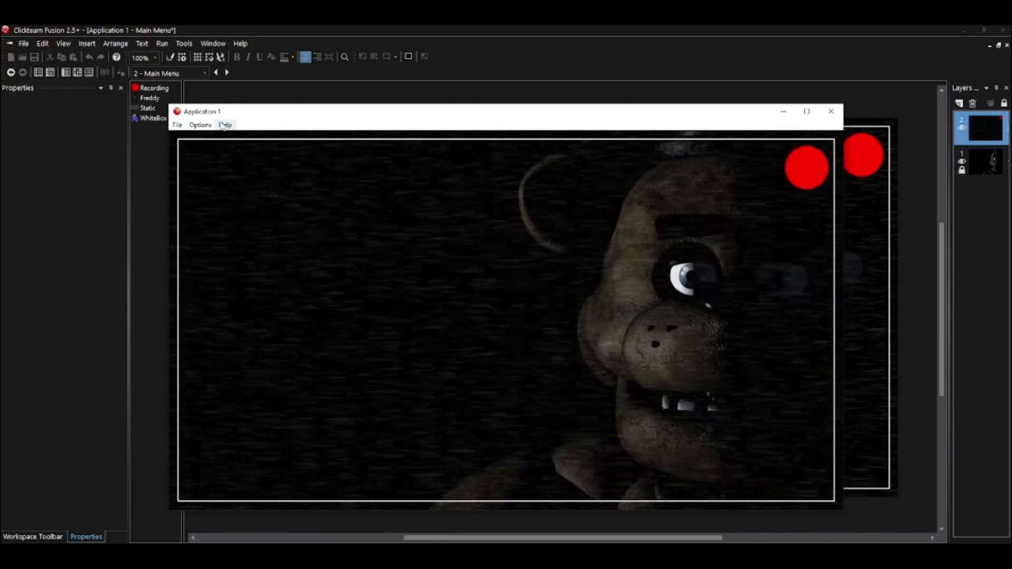
pyautogui.click(831, 111)
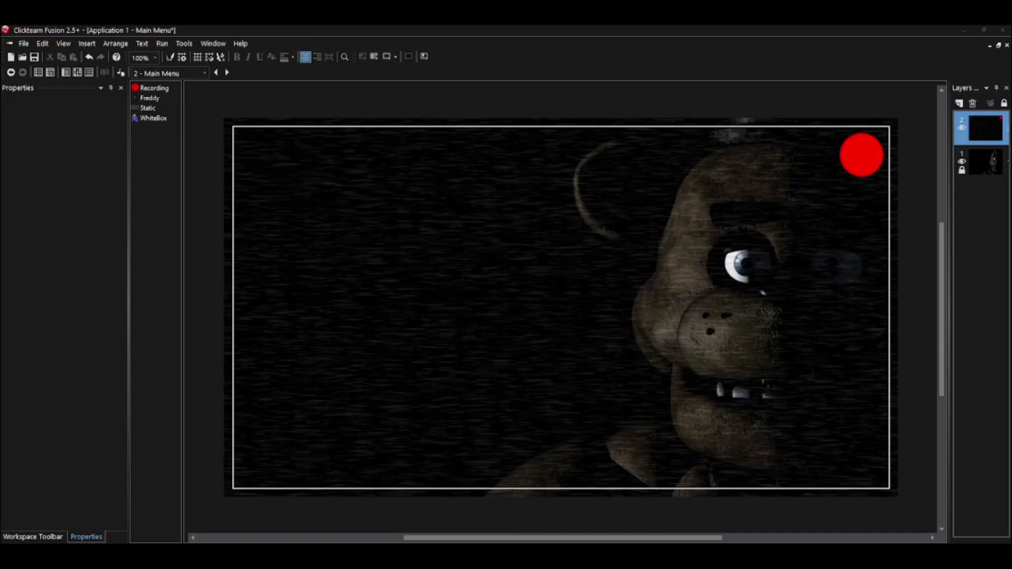
# Step: Insert a String object into the empty area beside Freddy, near the upper-left of the white border
pyautogui.rightClick(333, 185)
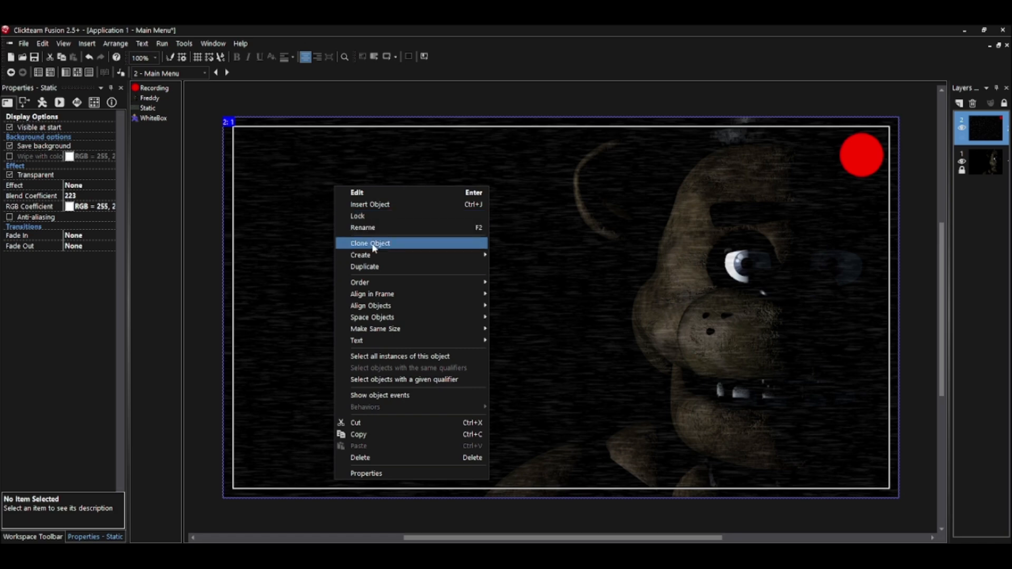
pyautogui.click(369, 204)
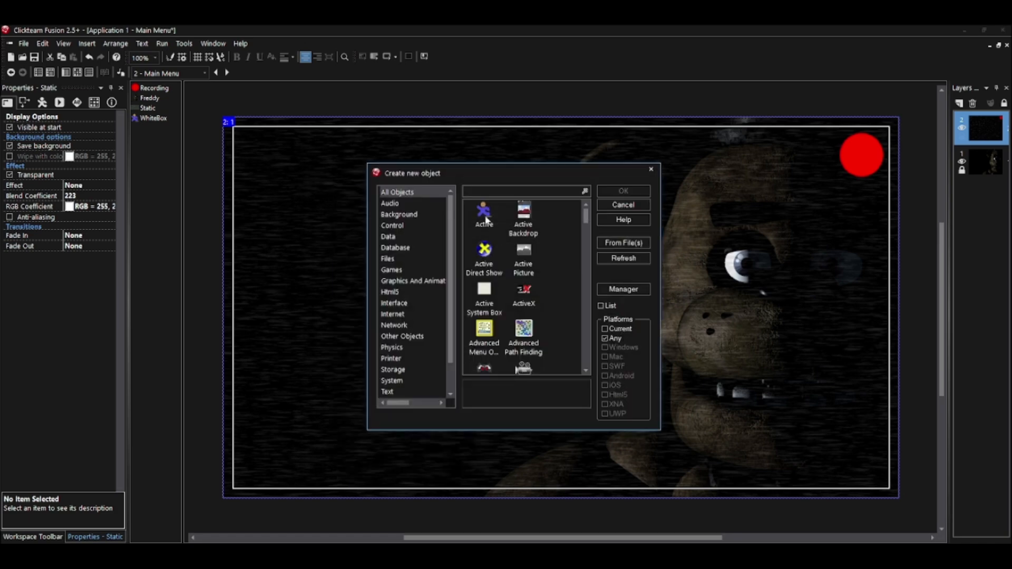
pyautogui.click(494, 190)
pyautogui.write('str')
pyautogui.click(522, 252)
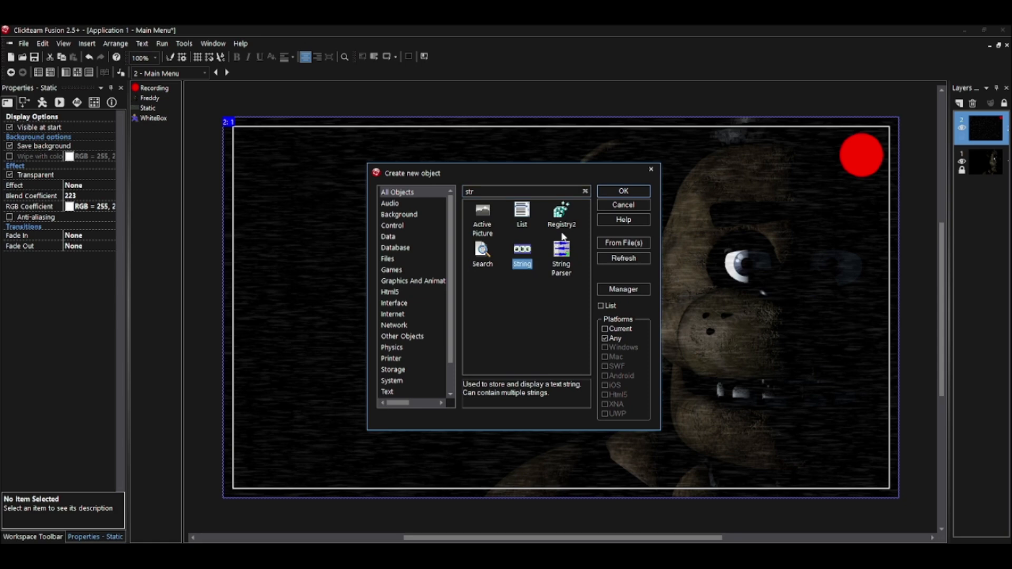
pyautogui.click(622, 190)
# Step: Delete the default text of the new String object
pyautogui.click(350, 193)
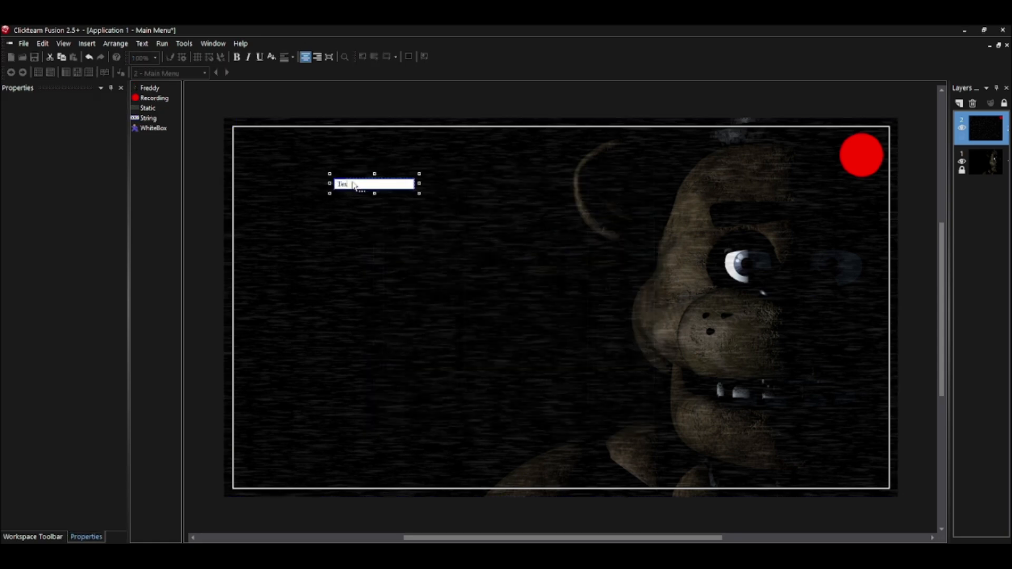
pyautogui.press('BackSpace')
pyautogui.press('BackSpace')
pyautogui.press('BackSpace')
pyautogui.press('BackSpace')
pyautogui.press('BackSpace')
pyautogui.press('BackSpace')
pyautogui.press('BackSpace')
# Step: Enlarge the empty String object's box downward and sideways to make room for the title text
pyautogui.click(488, 92)
pyautogui.click(362, 187)
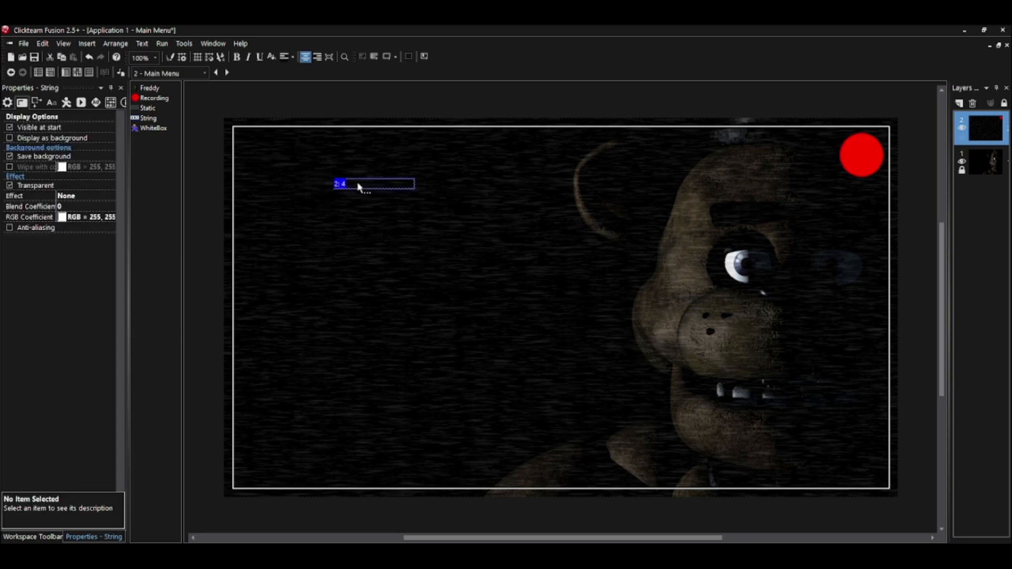
pyautogui.moveTo(375, 192); pyautogui.dragTo(375, 322)
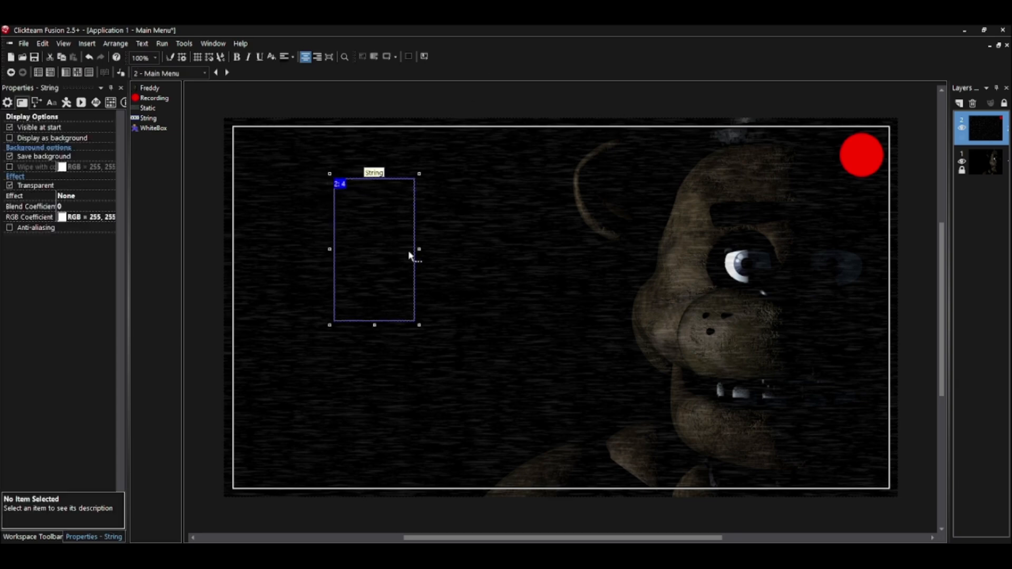
pyautogui.moveTo(420, 249); pyautogui.dragTo(492, 258)
# Step: Set the String object's font to VCR OSD Mono, Regular, size 36
pyautogui.rightClick(428, 248)
pyautogui.moveTo(569, 402)
pyautogui.click(616, 403)
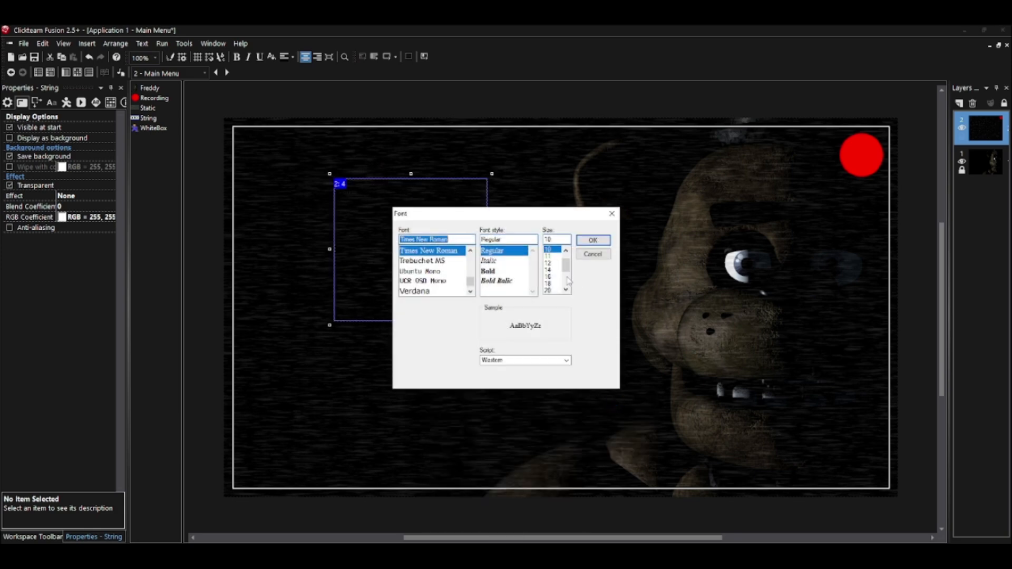
pyautogui.click(427, 280)
pyautogui.scroll(-2, 551, 274)
pyautogui.click(549, 284)
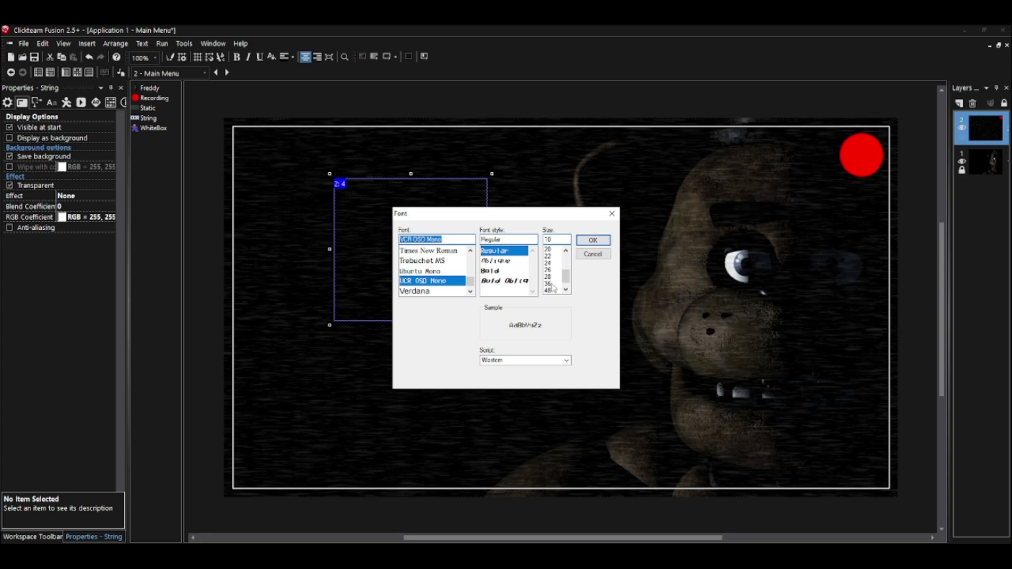
pyautogui.click(588, 242)
# Step: Fill the String object with "five nights at freddy's" in white and move it to the white border's upper-left corner
pyautogui.rightClick(457, 252)
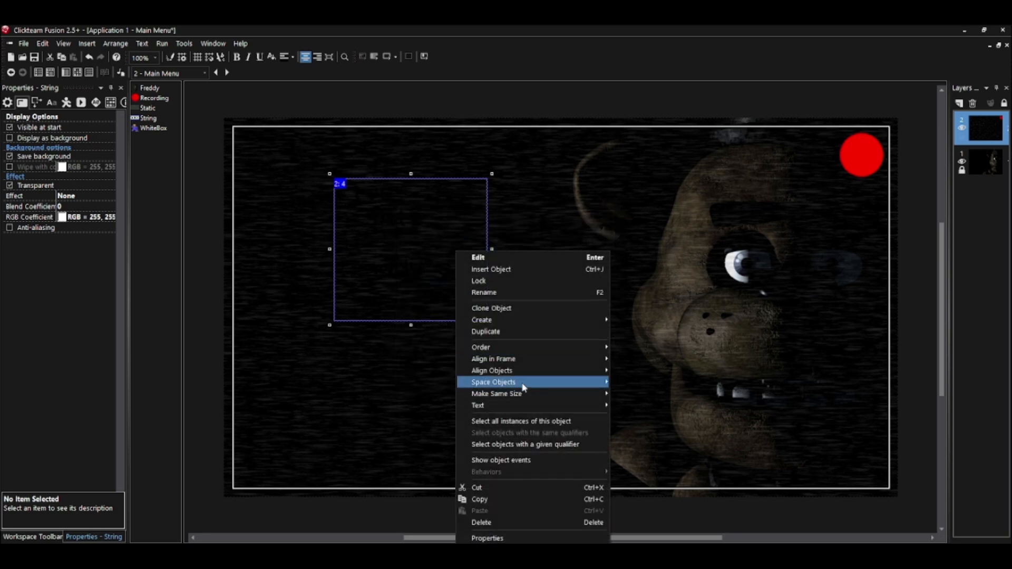
pyautogui.moveTo(580, 405)
pyautogui.click(640, 416)
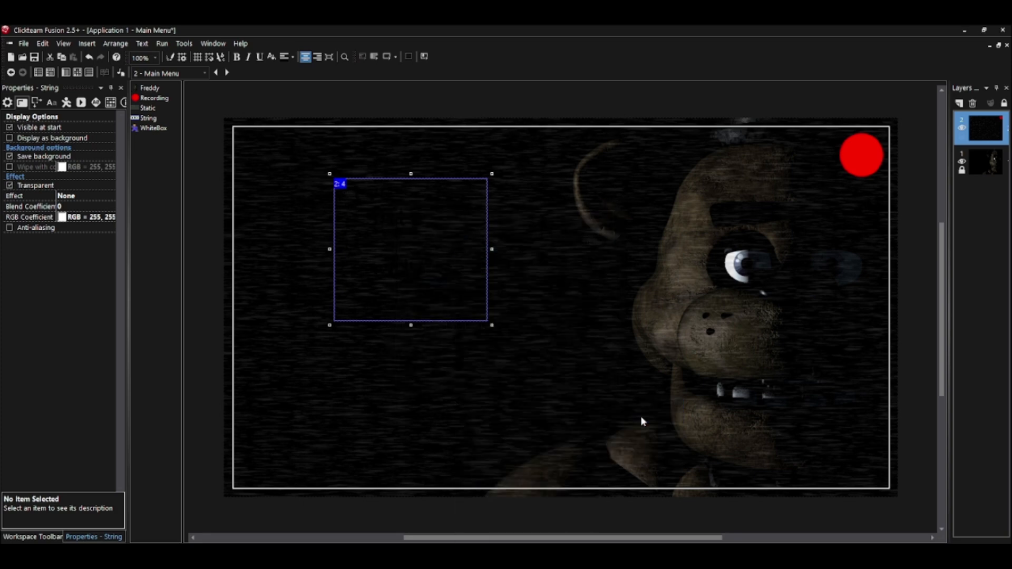
pyautogui.doubleClick(477, 287)
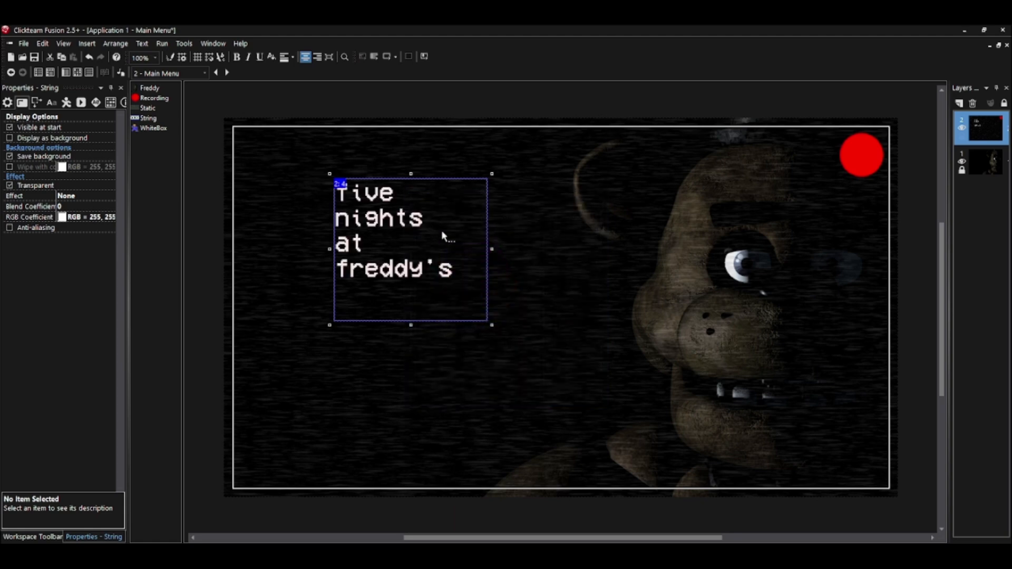
pyautogui.moveTo(451, 288); pyautogui.dragTo(364, 246)
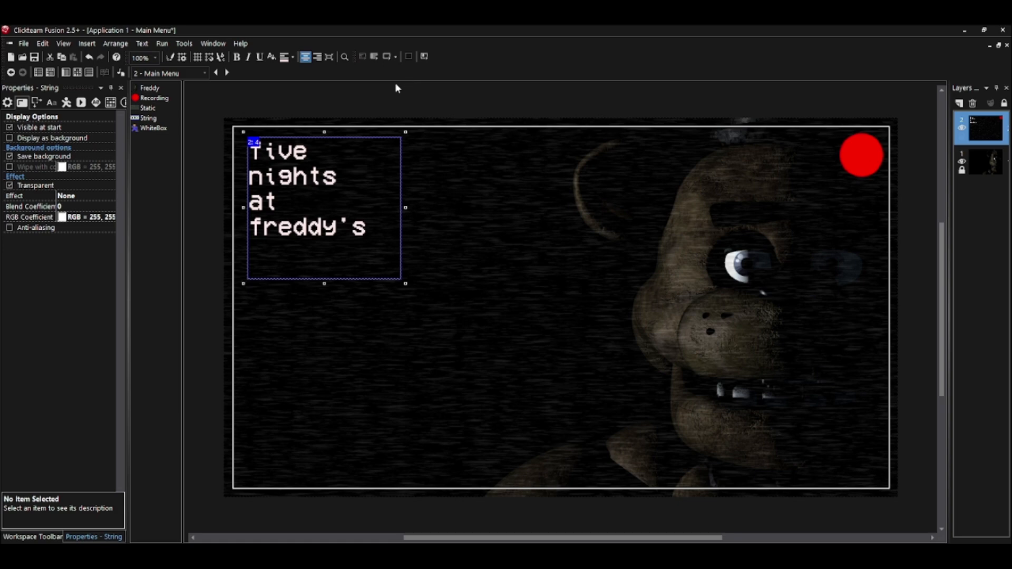
# Step: Replace the String object with the title image 444.png as an Active object, enlarged in the white border's upper-left corner
pyautogui.press('Delete')
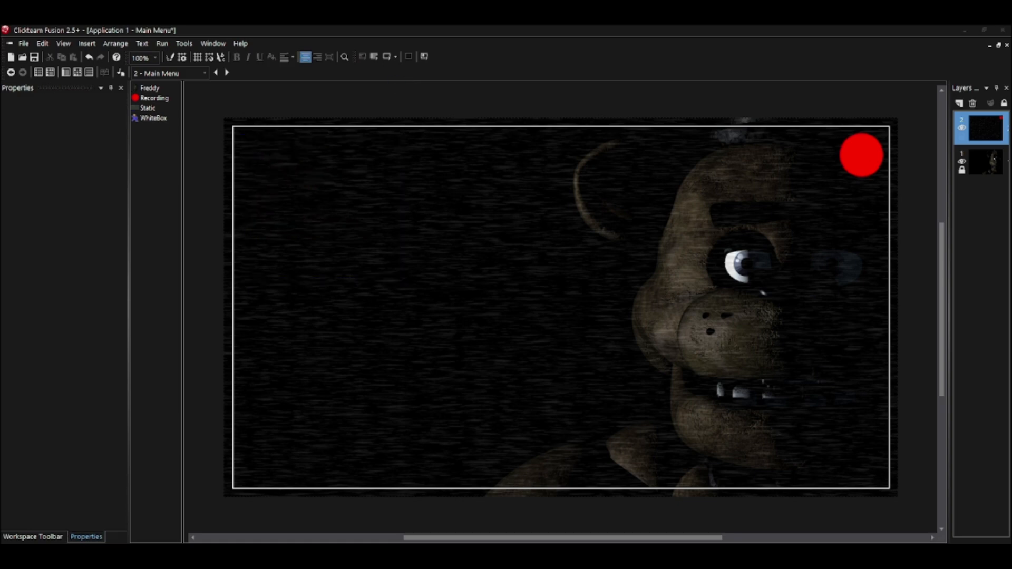
pyautogui.moveTo(487, 215); pyautogui.dragTo(311, 181)
pyautogui.click(481, 224)
pyautogui.write('s')
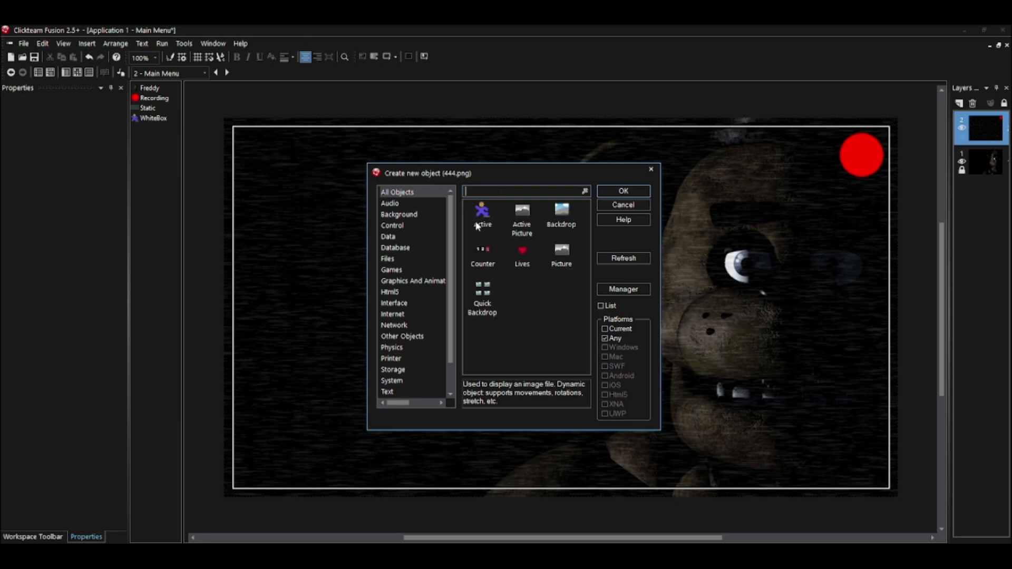
pyautogui.doubleClick(480, 223)
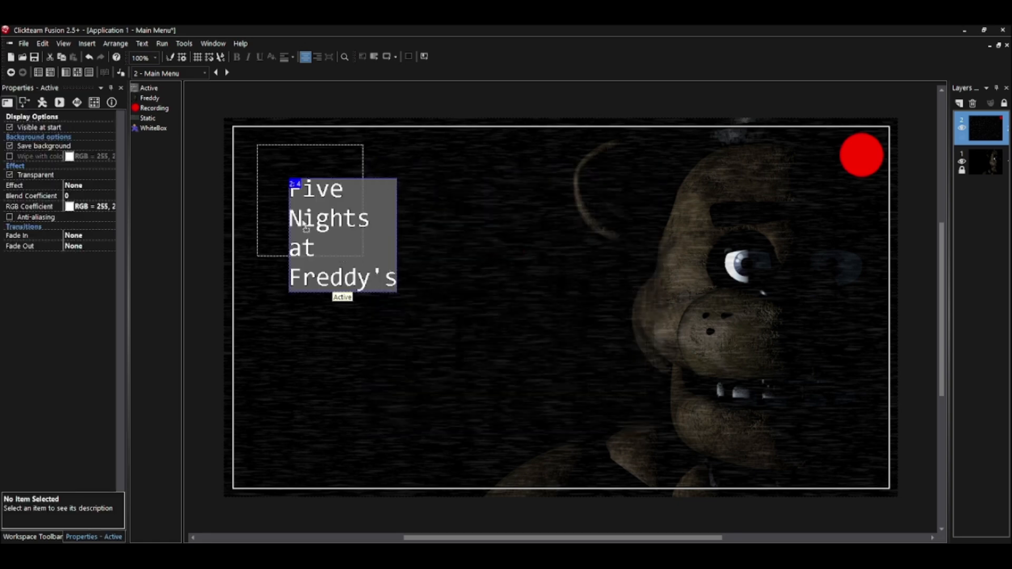
pyautogui.click(340, 296)
pyautogui.moveTo(369, 259)
pyautogui.mouseDown()
pyautogui.moveTo(411, 290)
pyautogui.moveTo(413, 307)
pyautogui.moveTo(370, 270)
pyautogui.mouseUp()
# Step: Make the title image's grey background transparent by setting grey 5A5A5A as its transparent color, erasing the alpha channel
pyautogui.doubleClick(369, 264)
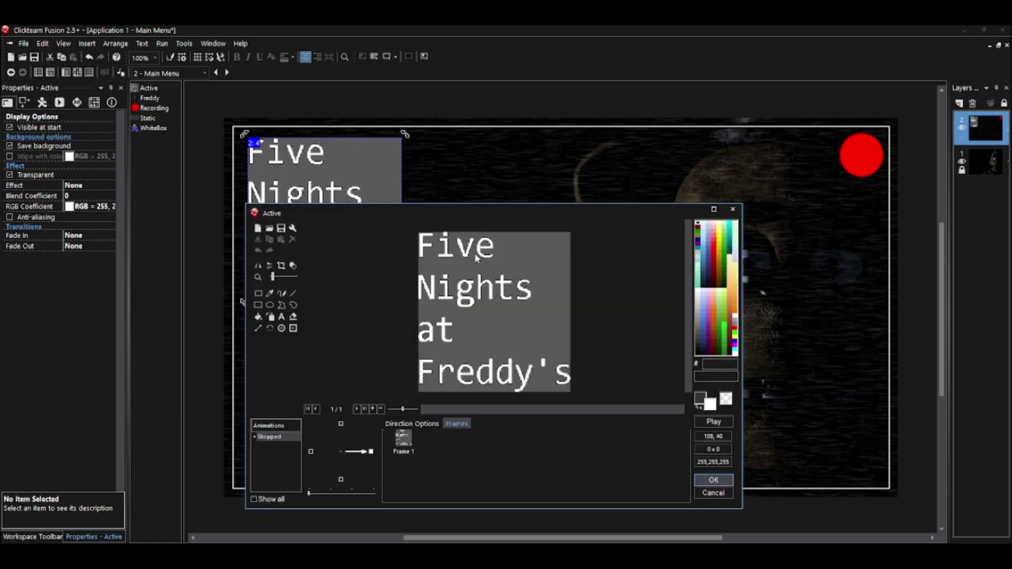
pyautogui.click(293, 266)
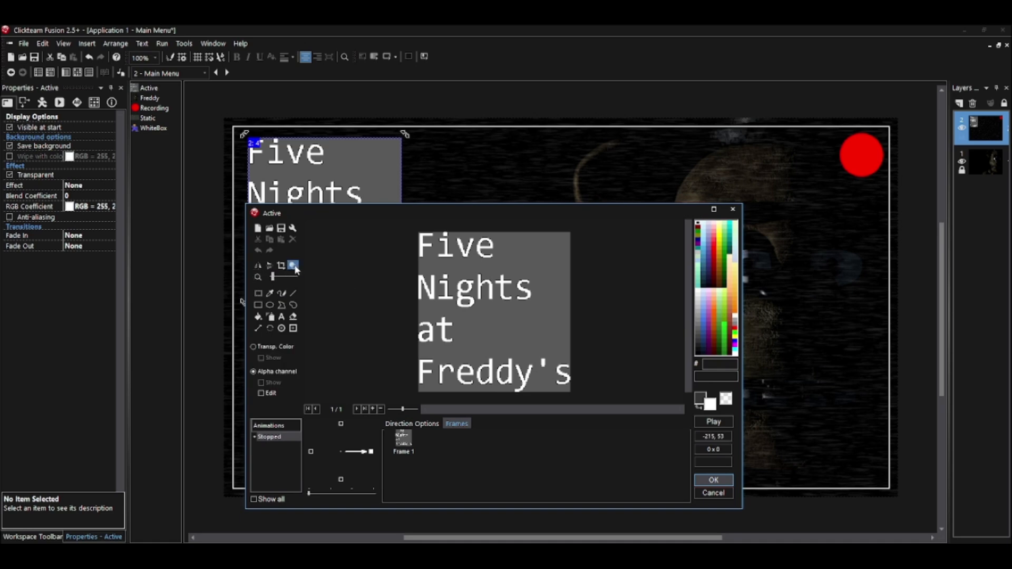
pyautogui.click(281, 349)
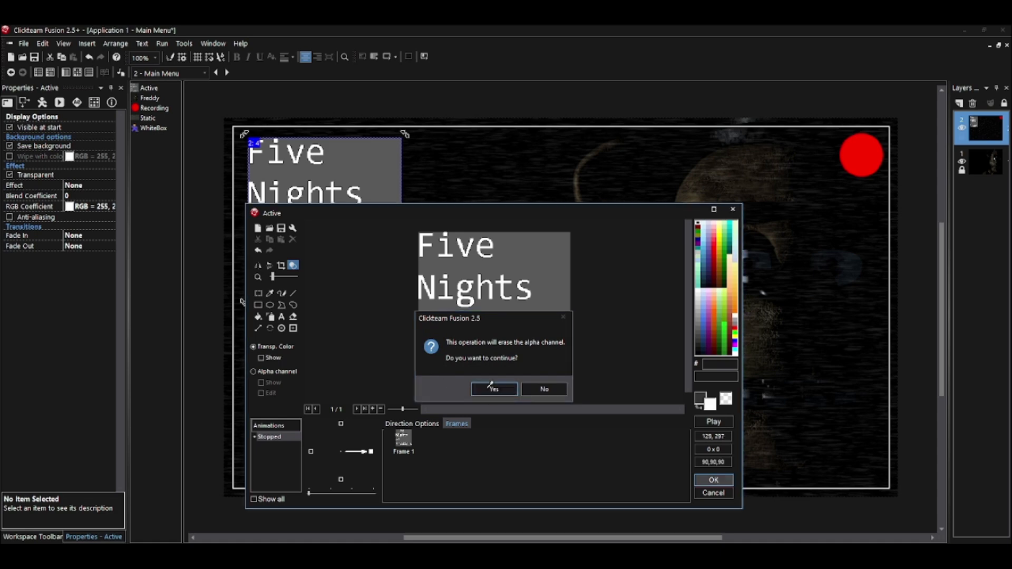
pyautogui.click(491, 389)
pyautogui.click(713, 480)
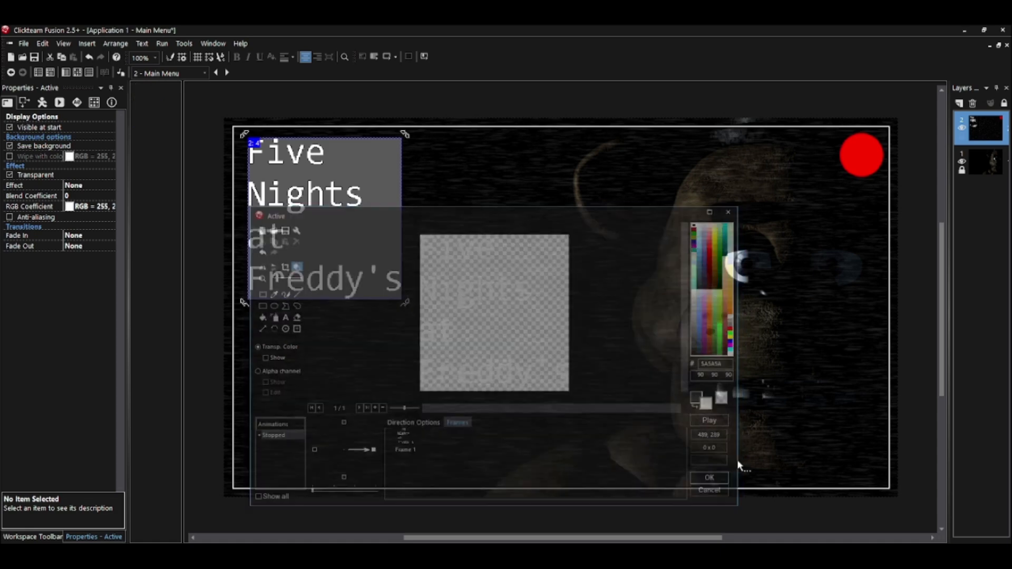
pyautogui.click(543, 94)
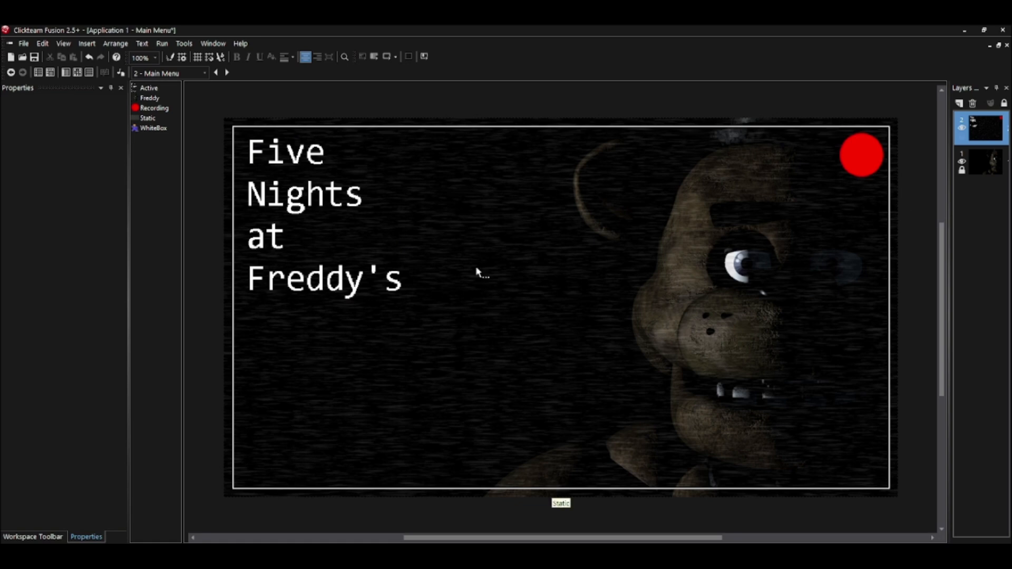
# Step: Nudge the "Five Nights at Freddy's" title slightly inward from the left side of the white border
pyautogui.click(319, 192)
pyautogui.click(302, 167)
pyautogui.click(304, 189)
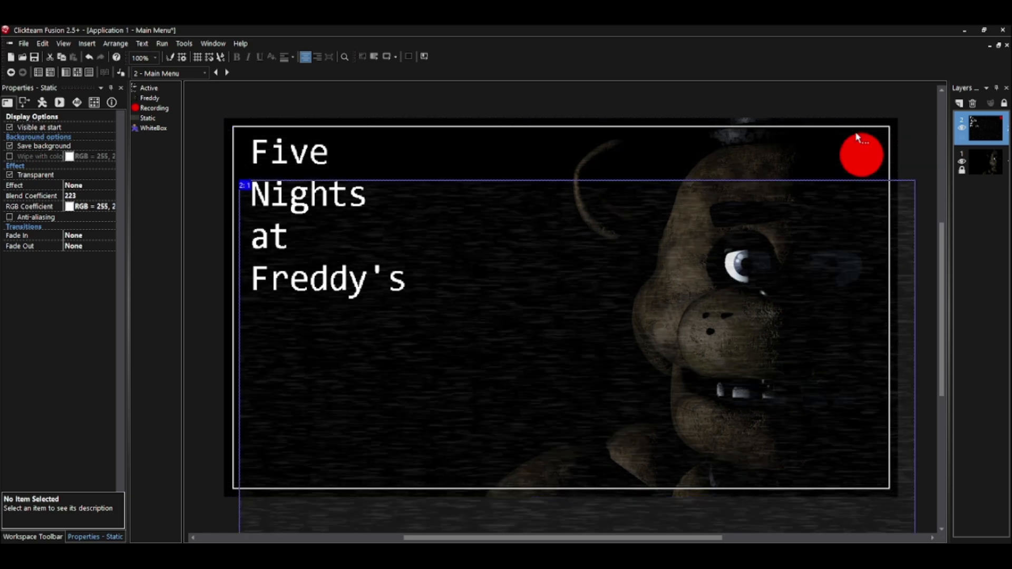
# Step: Undo the displacement of the Static overlay and lock it in place over the frame
pyautogui.moveTo(852, 125); pyautogui.dragTo(758, 188)
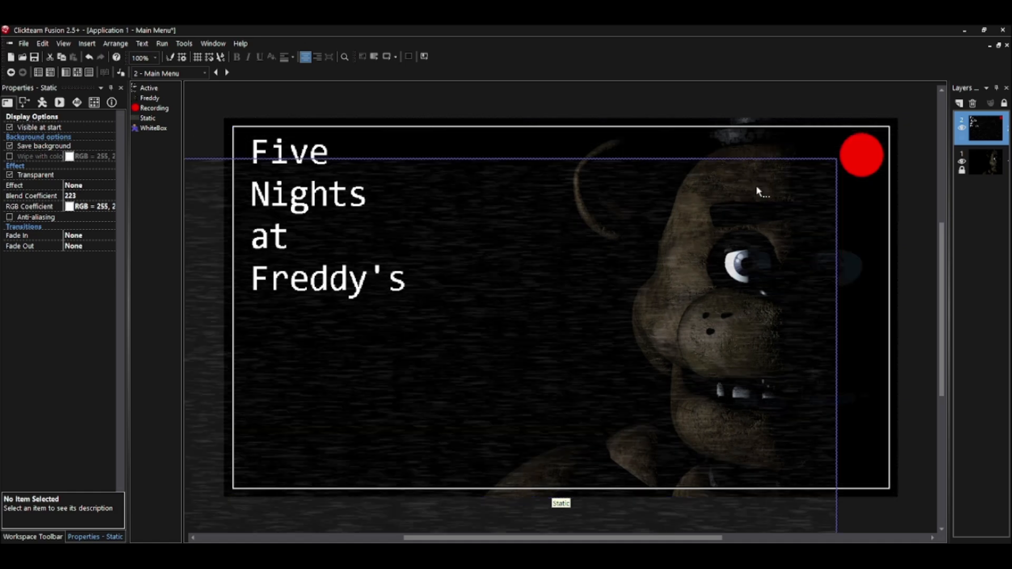
pyautogui.hotkey('ctrl', 'z')
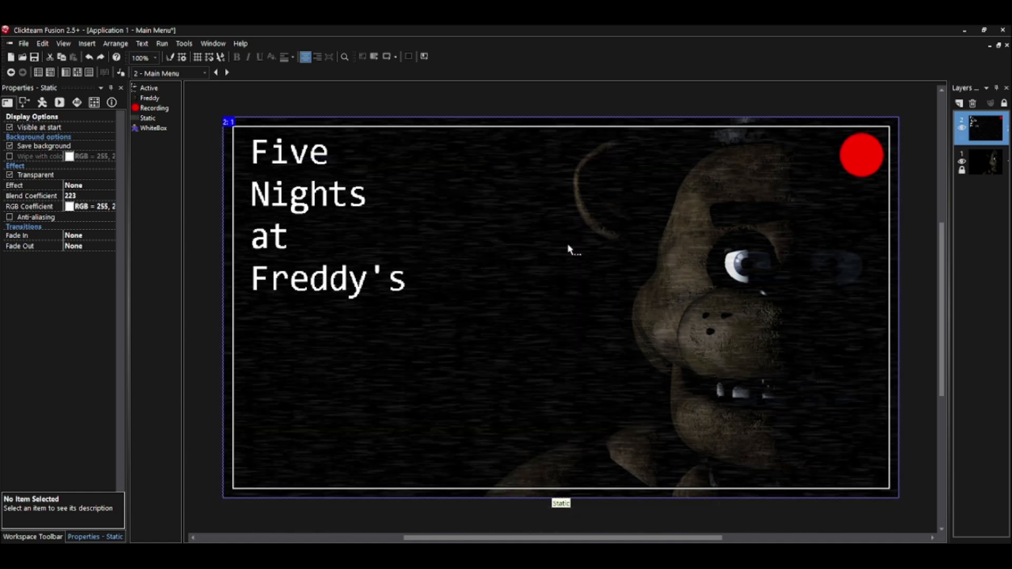
pyautogui.rightClick(568, 247)
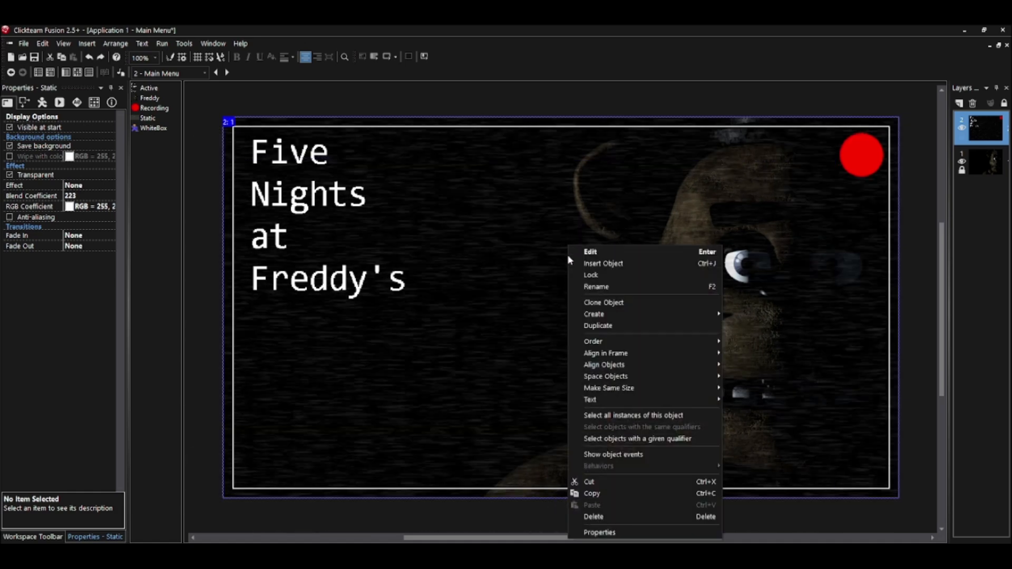
pyautogui.click(576, 274)
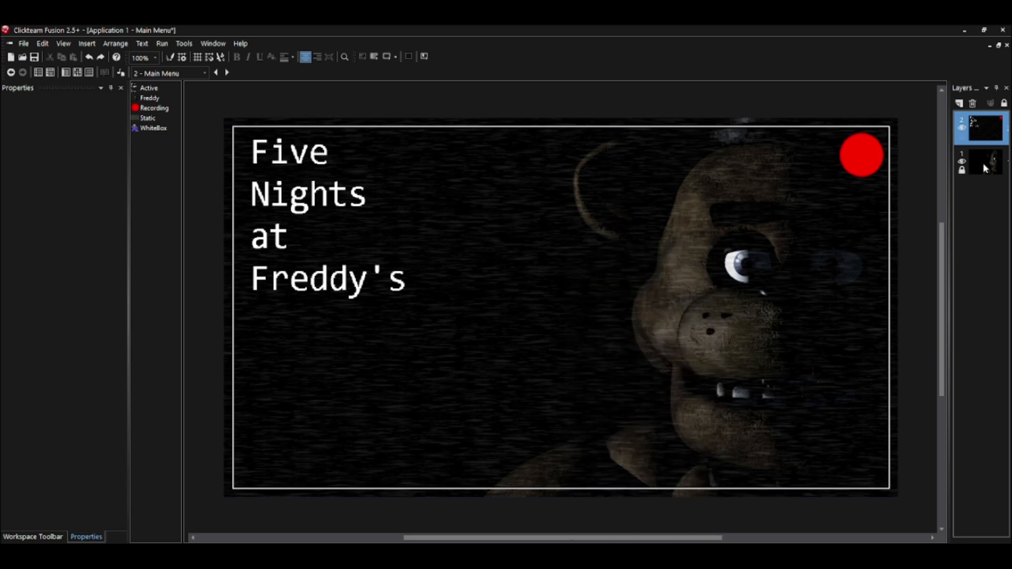
# Step: Lock the Freddy object on layer 1 and test the lock by trying to move it
pyautogui.click(631, 224)
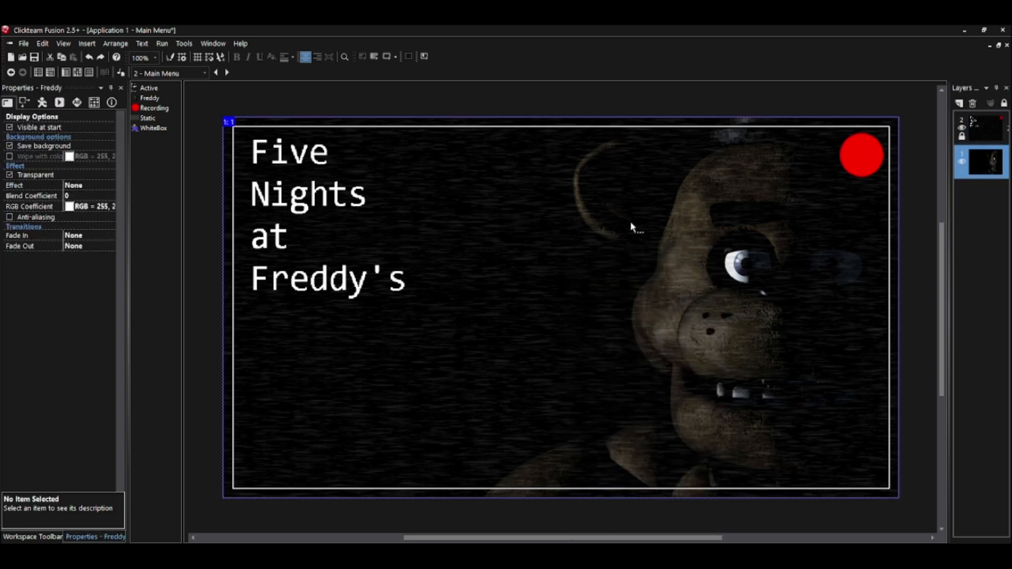
pyautogui.rightClick(632, 224)
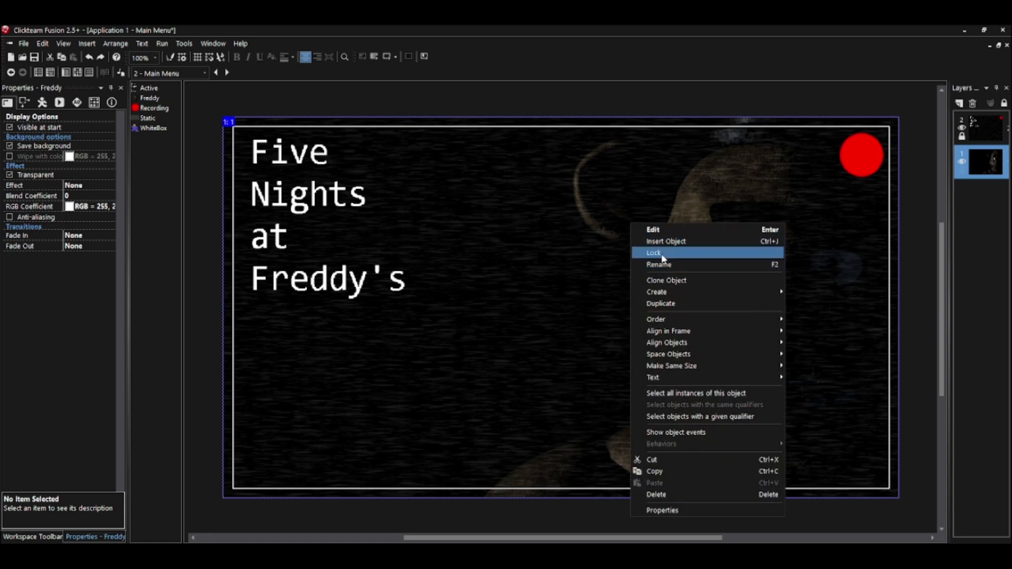
pyautogui.click(639, 252)
pyautogui.moveTo(621, 237); pyautogui.dragTo(651, 446)
pyautogui.moveTo(531, 280); pyautogui.dragTo(707, 355)
# Step: Return to layer 2, try to move the Static overlay, and lock it again
pyautogui.click(986, 130)
pyautogui.click(711, 336)
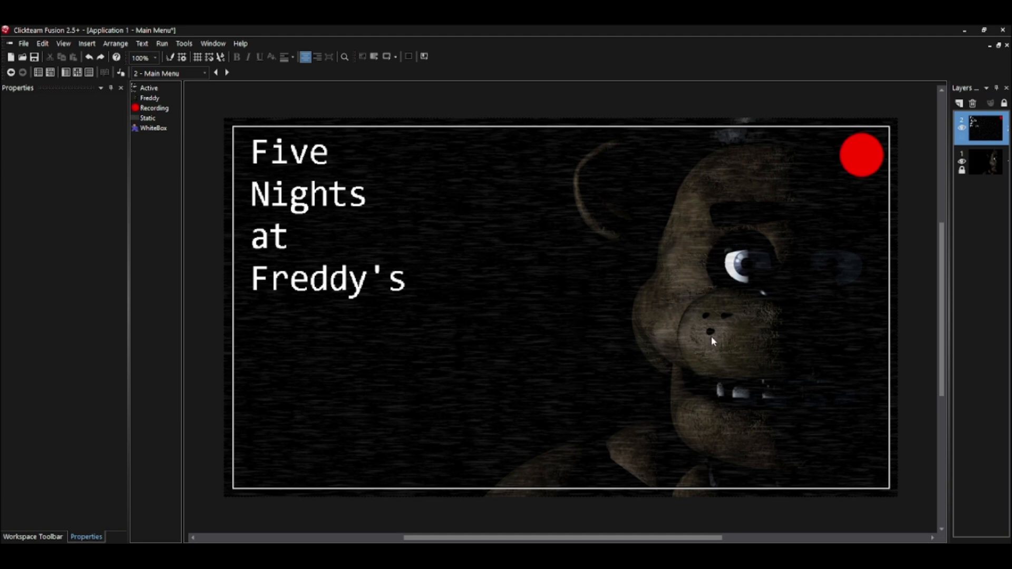
pyautogui.moveTo(566, 284); pyautogui.dragTo(635, 351)
pyautogui.moveTo(668, 266); pyautogui.dragTo(714, 353)
pyautogui.click(695, 281)
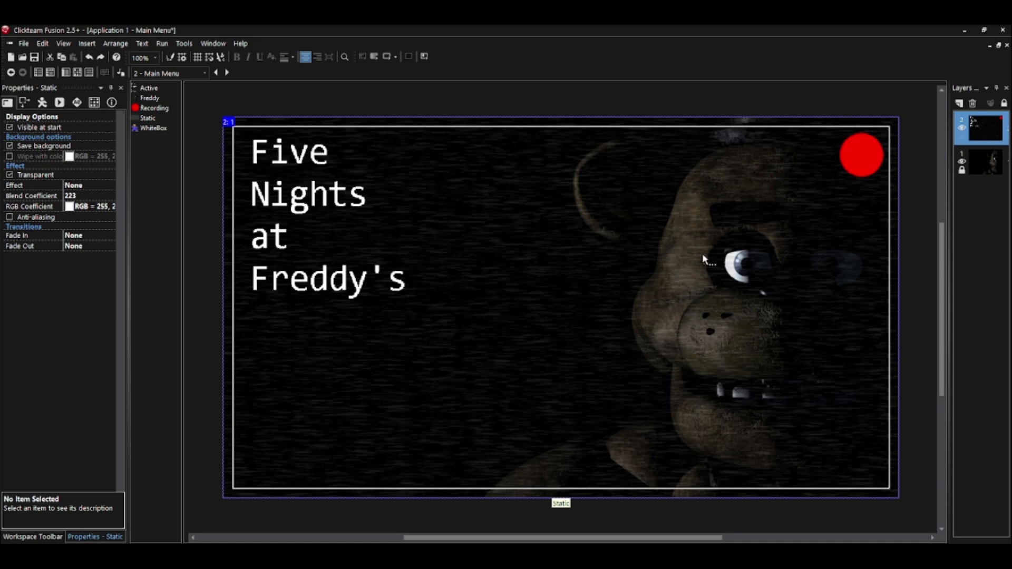
pyautogui.rightClick(700, 262)
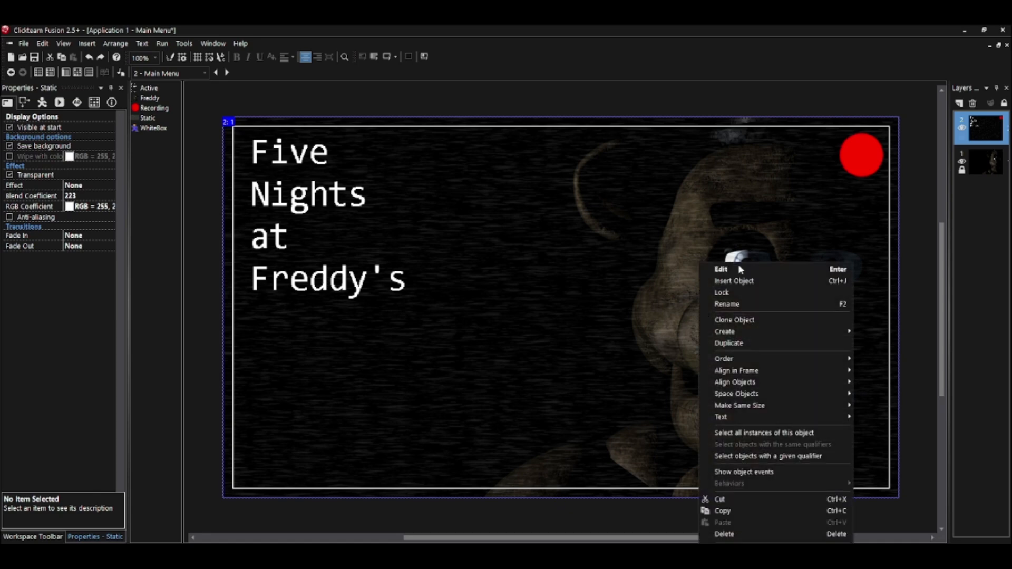
pyautogui.click(741, 293)
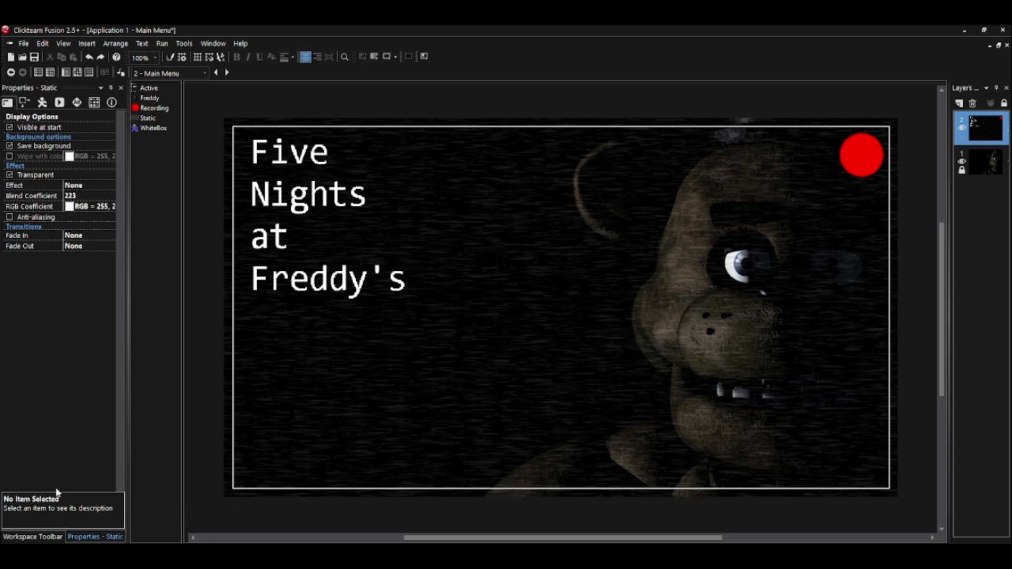
# Step: Run the whole application to check the Warning screen and the Main Menu title, and close the test window
pyautogui.click(39, 534)
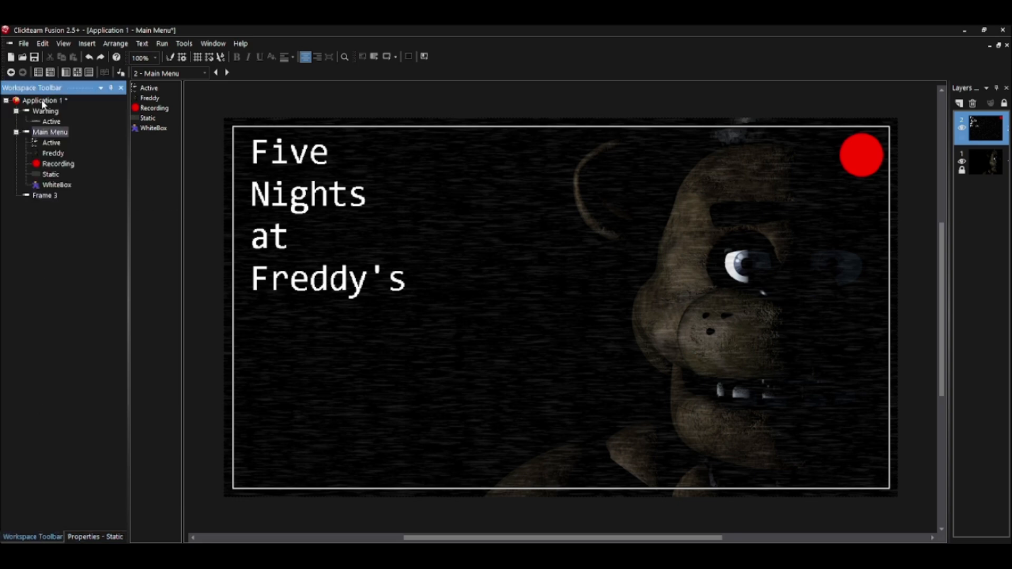
pyautogui.click(162, 43)
pyautogui.click(185, 65)
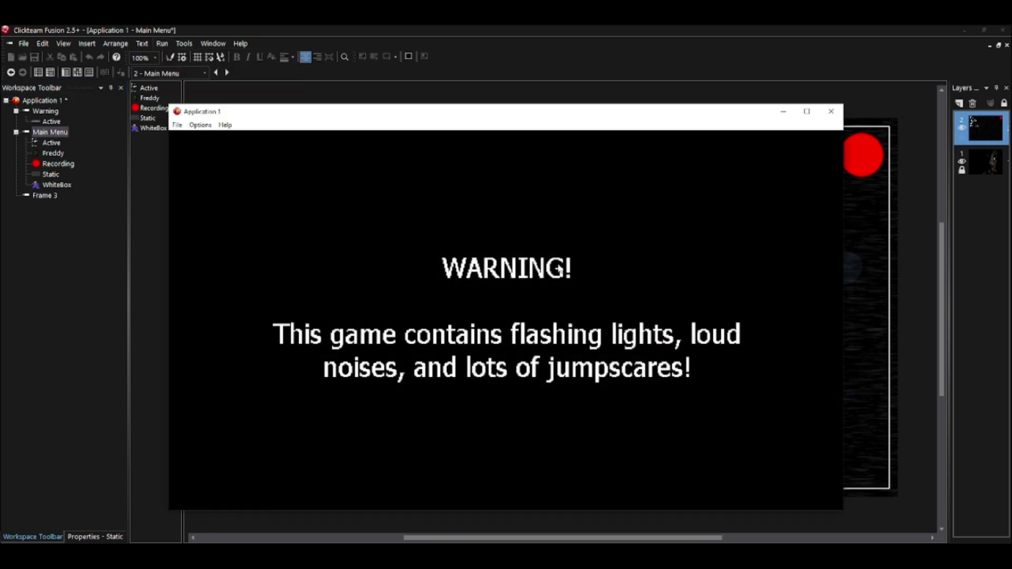
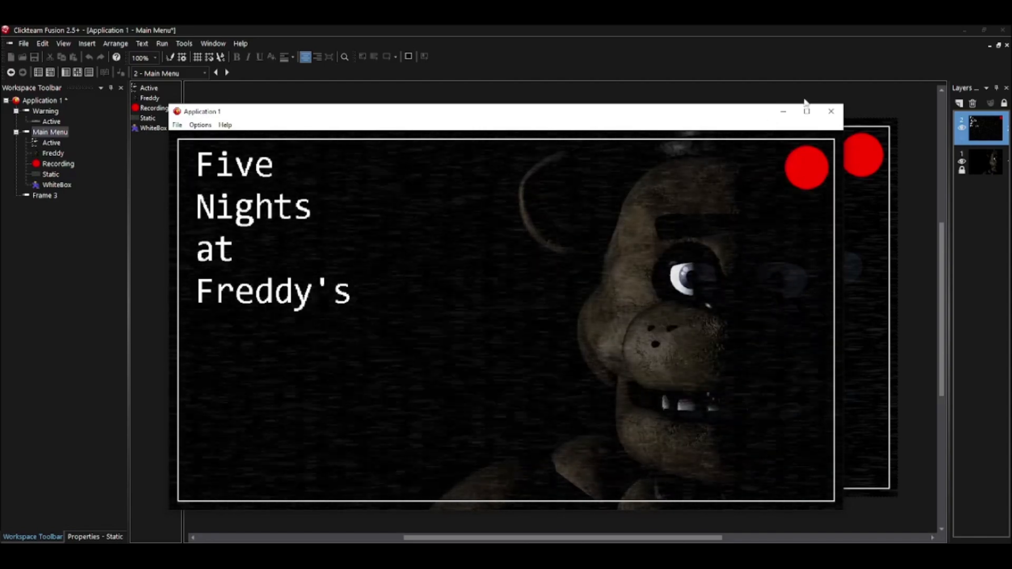
pyautogui.click(831, 111)
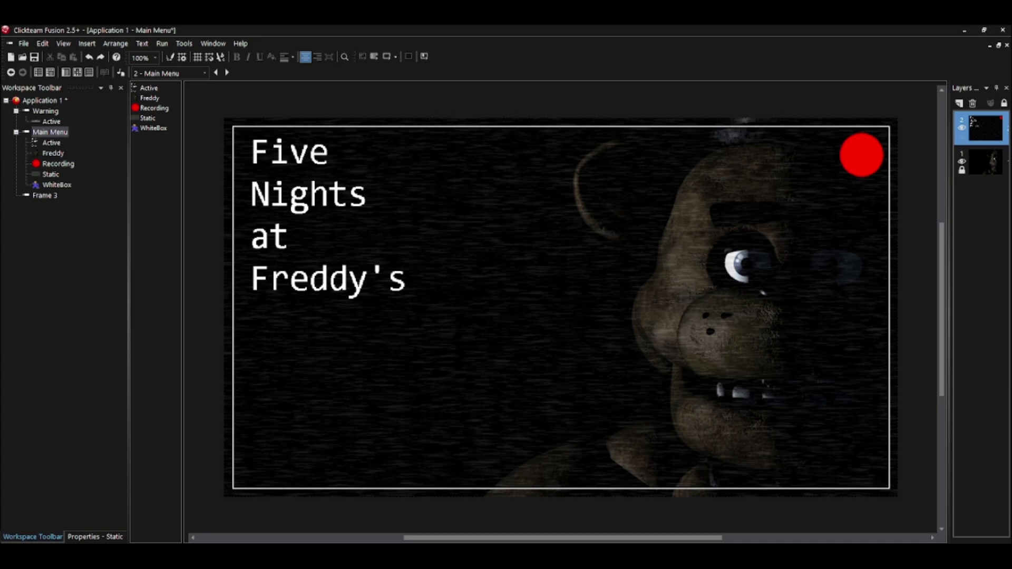
# Step: Import the "New Game" image into the Main Menu as an Active object below the title and enlarge it
pyautogui.doubleClick(375, 327)
pyautogui.click(623, 191)
pyautogui.click(539, 328)
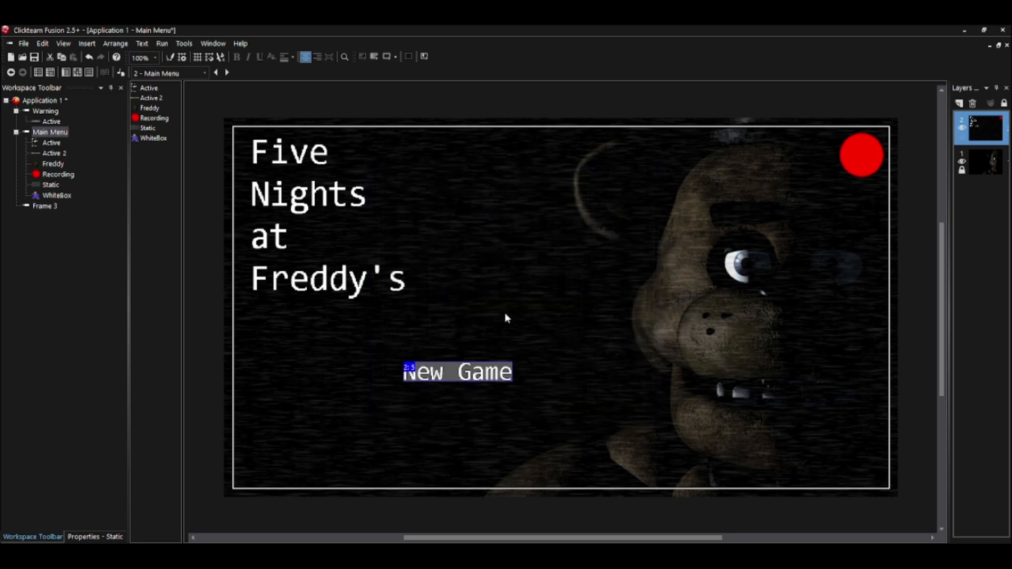
pyautogui.click(447, 373)
pyautogui.moveTo(515, 386); pyautogui.dragTo(598, 414)
# Step: Make the "New Game" image's grey background transparent by setting grey 5A5A5A as its transparent color, erasing the alpha channel
pyautogui.rightClick(543, 389)
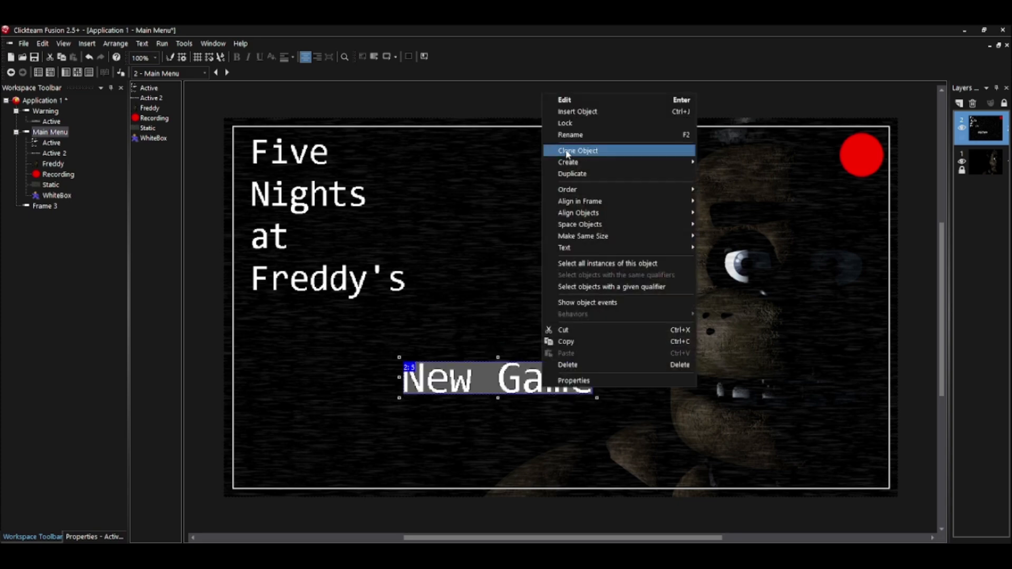
pyautogui.click(564, 100)
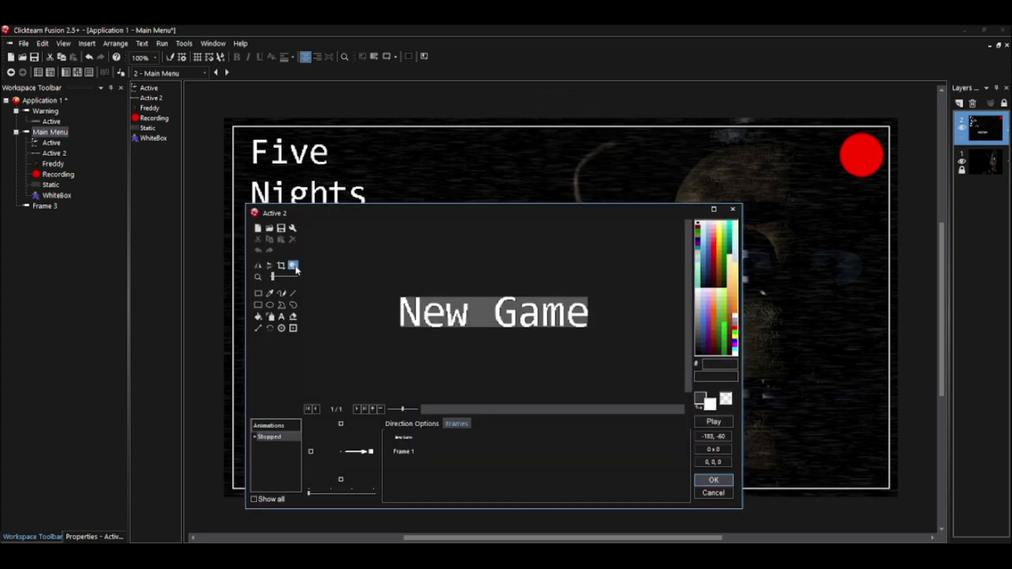
pyautogui.click(276, 347)
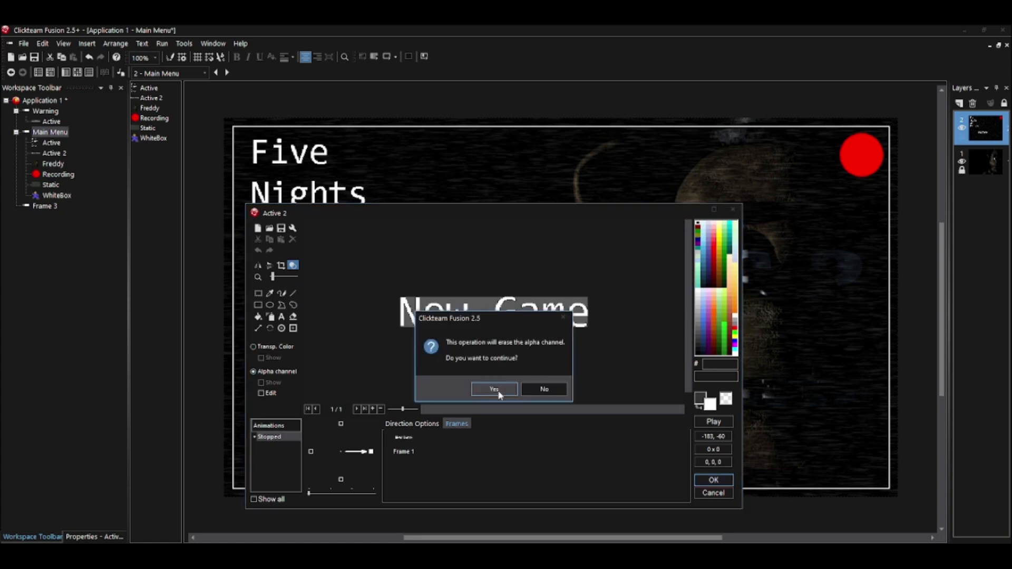
pyautogui.click(495, 388)
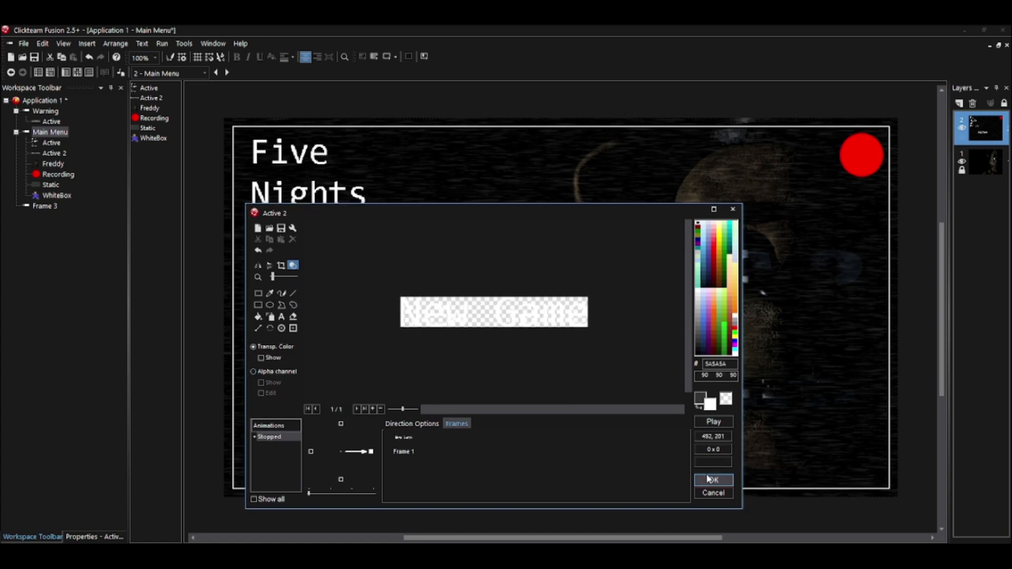
pyautogui.click(712, 480)
# Step: Shrink the "New Game" text slightly and position it just below the "Freddy's" line of the title
pyautogui.moveTo(418, 386); pyautogui.dragTo(357, 356)
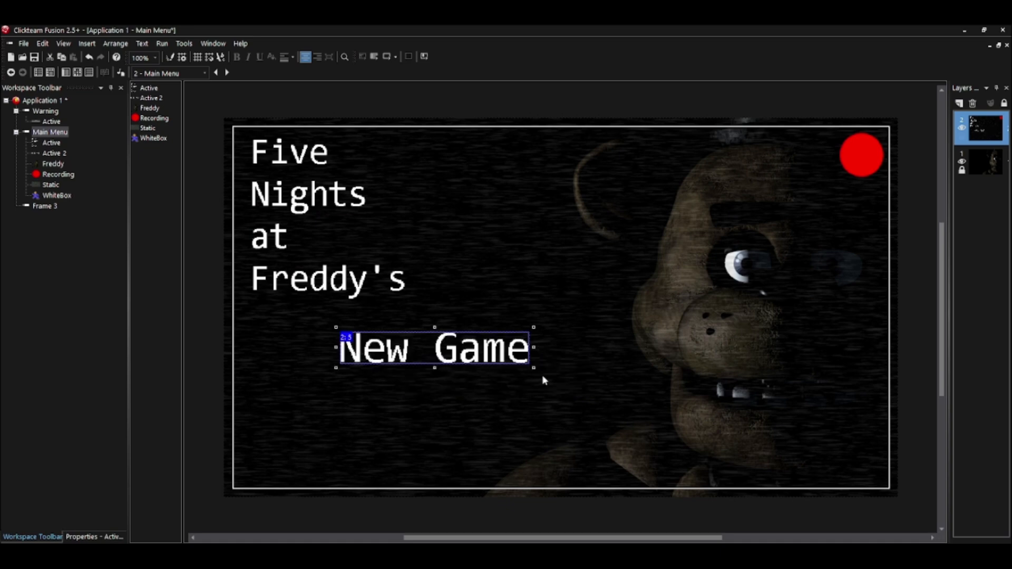
pyautogui.moveTo(534, 367); pyautogui.dragTo(508, 364)
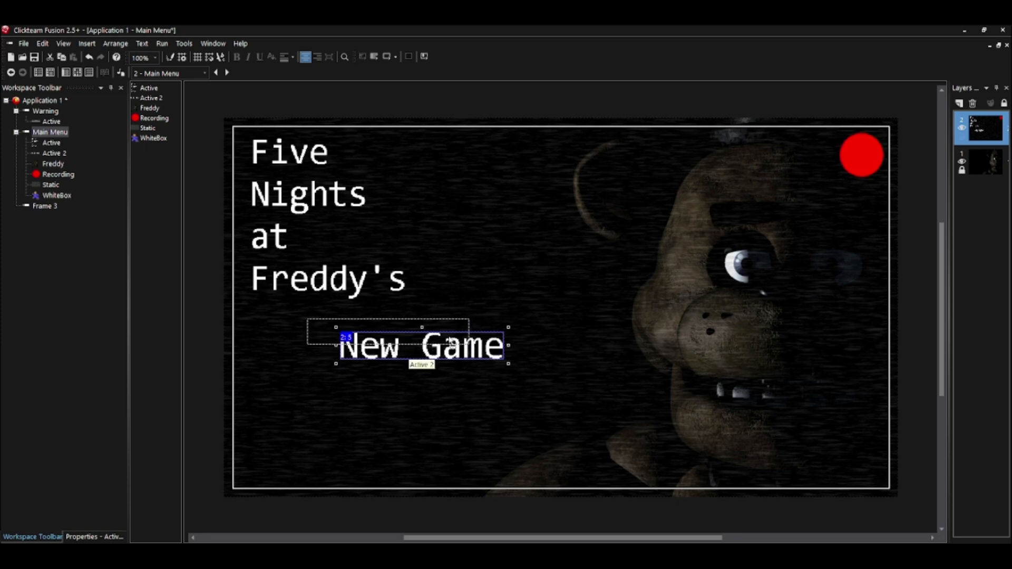
pyautogui.moveTo(420, 359); pyautogui.dragTo(387, 346)
pyautogui.click(471, 161)
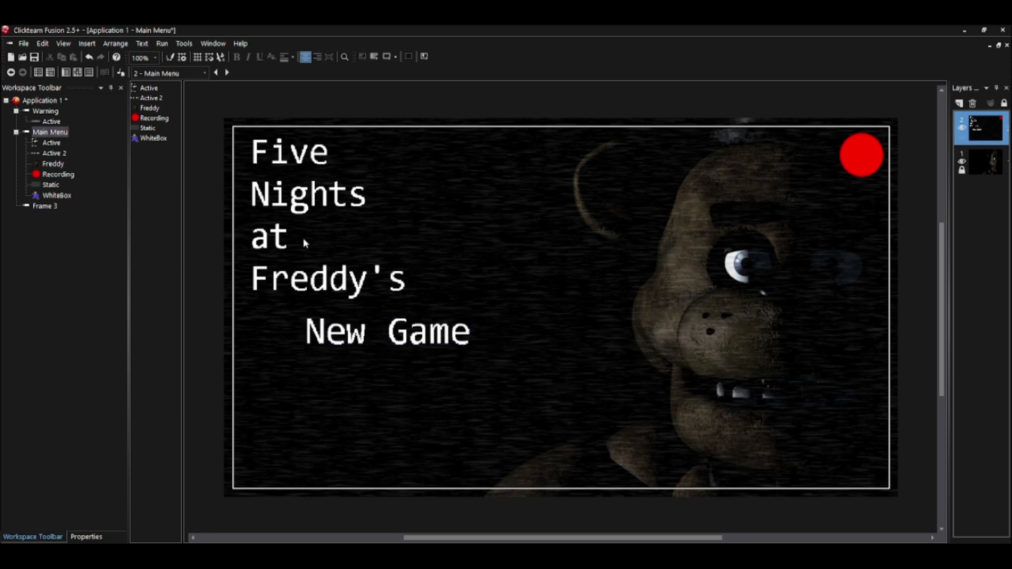
# Step: Reduce the "New Game" text a little further and nudge it into place under the title
pyautogui.click(422, 339)
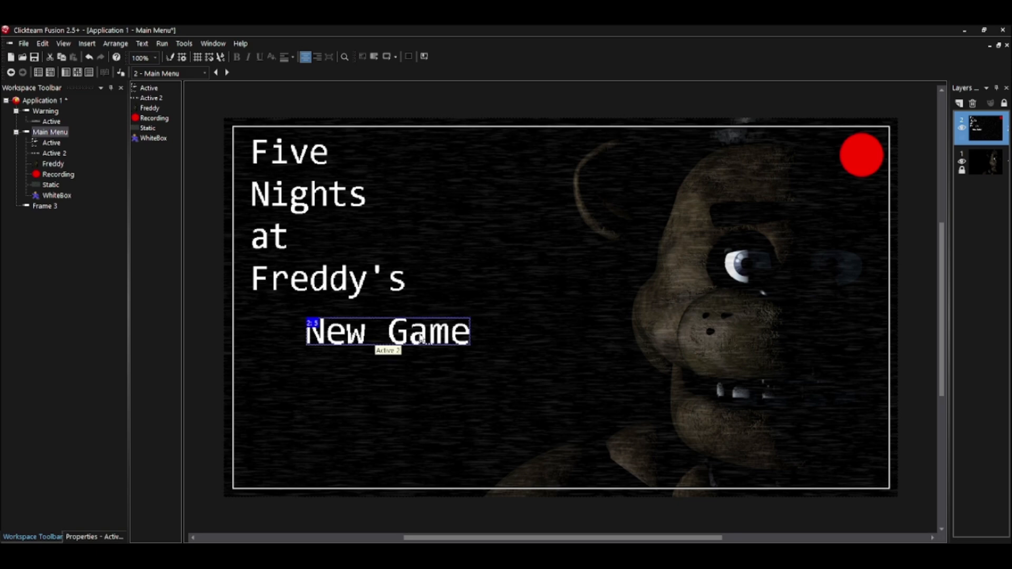
pyautogui.click(422, 339)
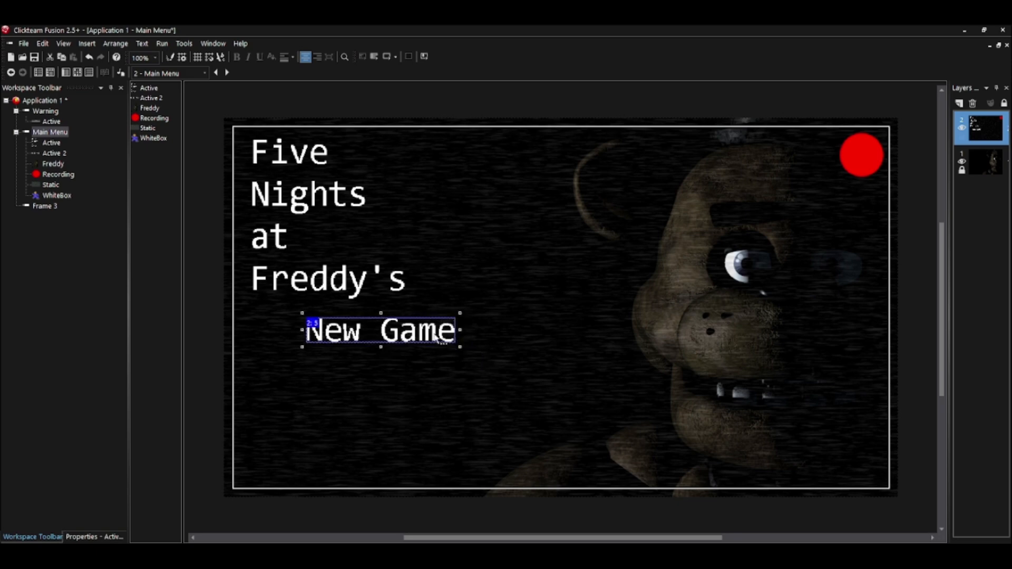
pyautogui.click(464, 142)
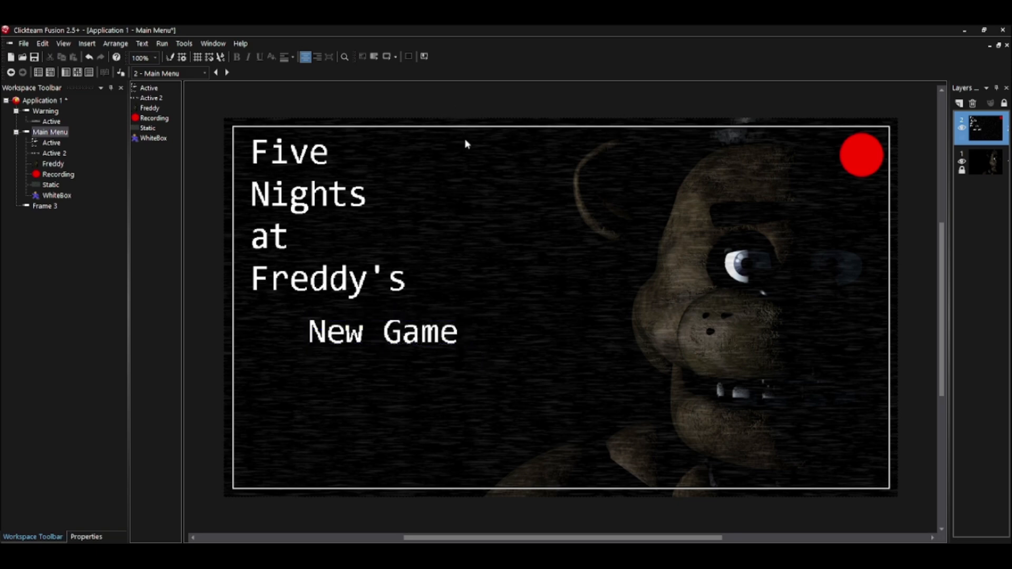
# Step: Insert a new Active object into the Main Menu, just beyond the end of the "New Game" text
pyautogui.rightClick(508, 218)
pyautogui.click(536, 236)
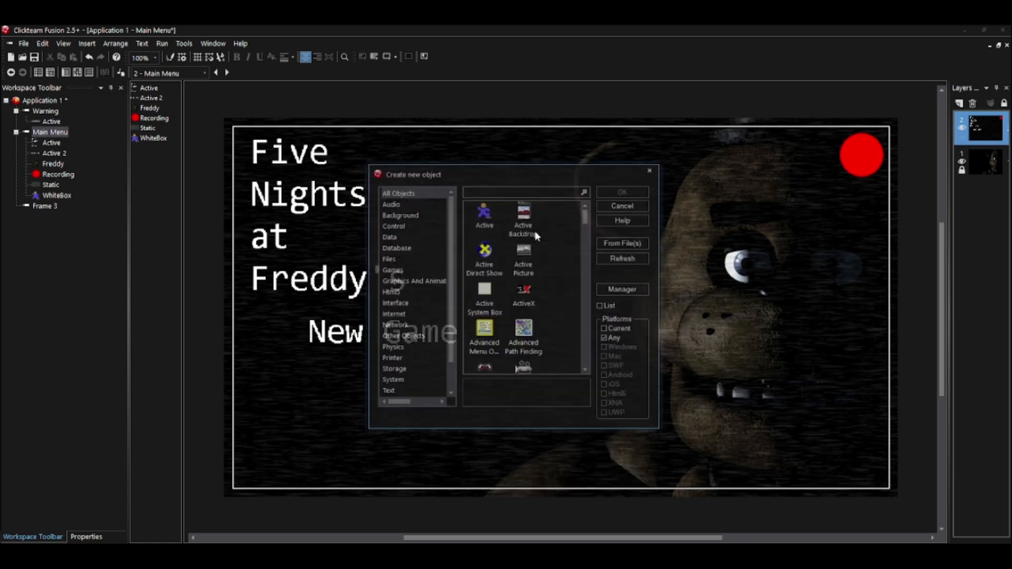
pyautogui.click(484, 216)
pyautogui.click(624, 191)
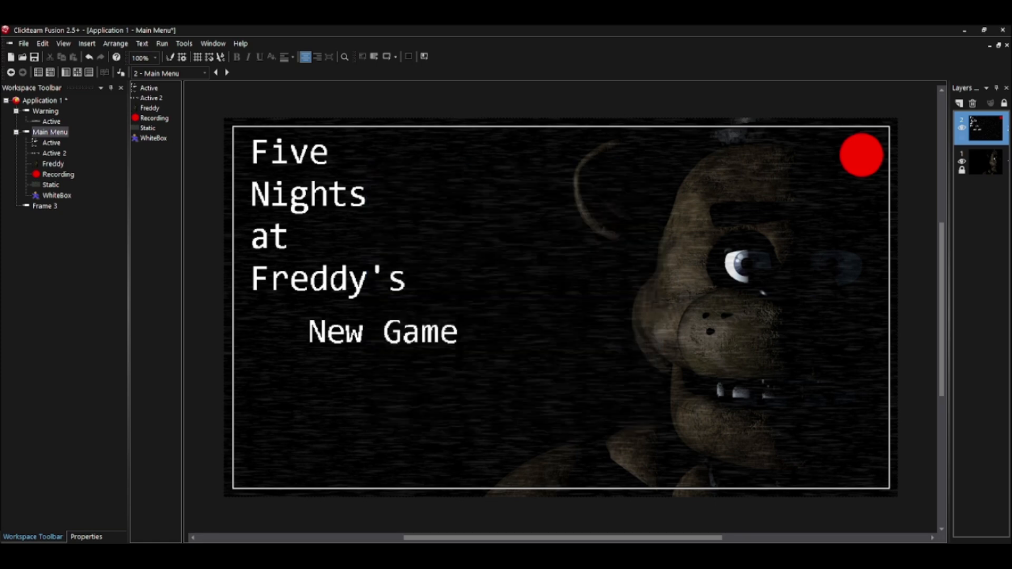
pyautogui.click(504, 310)
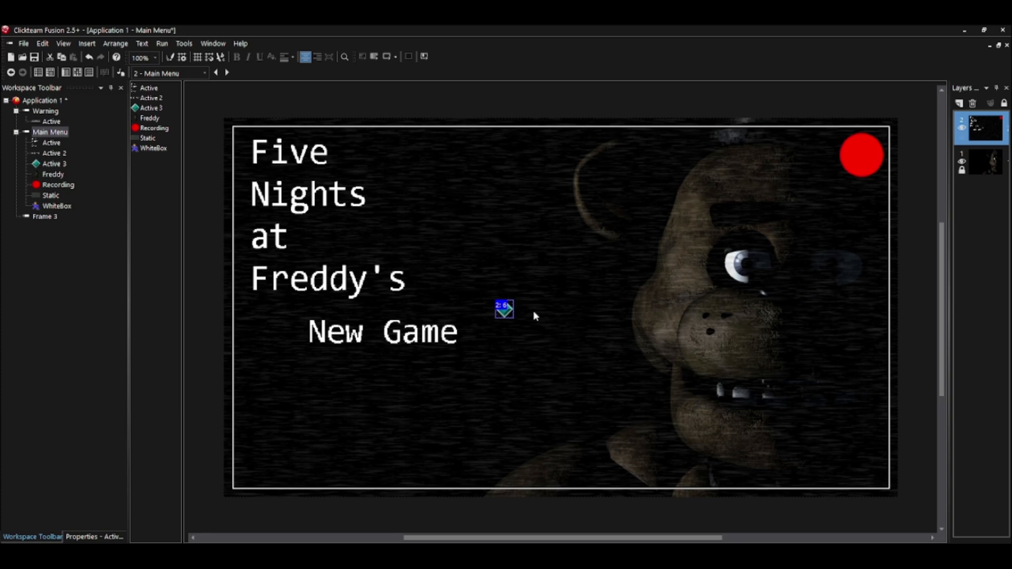
# Step: Cover the new Active object's image with a filled red FF0000 rectangle and apply the picture edit
pyautogui.doubleClick(503, 313)
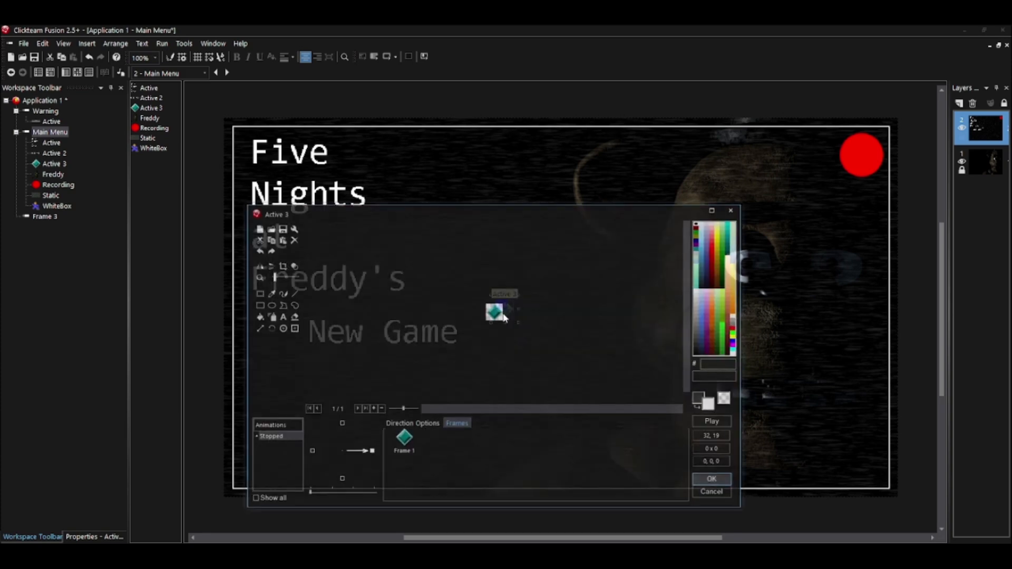
pyautogui.click(258, 307)
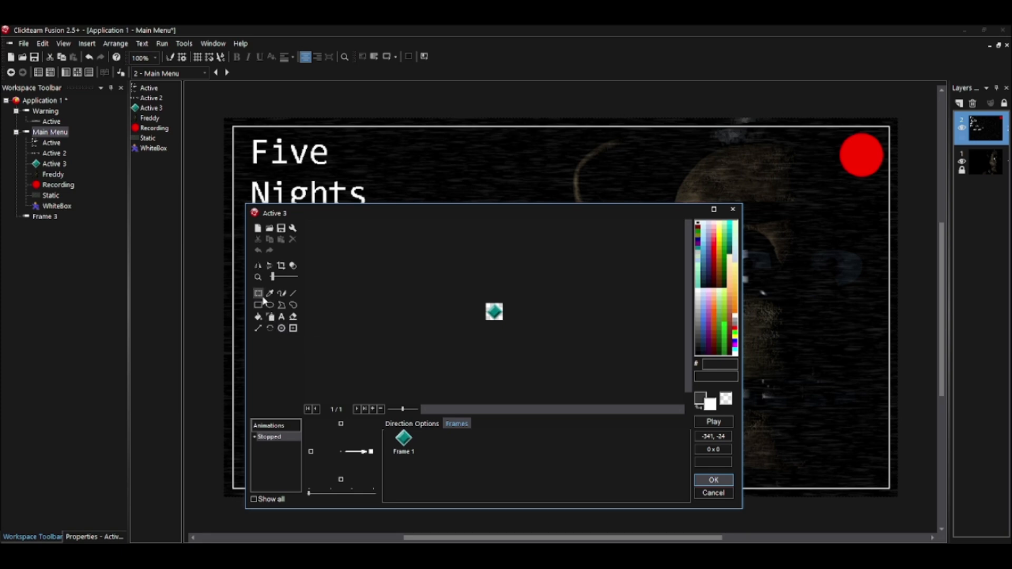
pyautogui.click(258, 306)
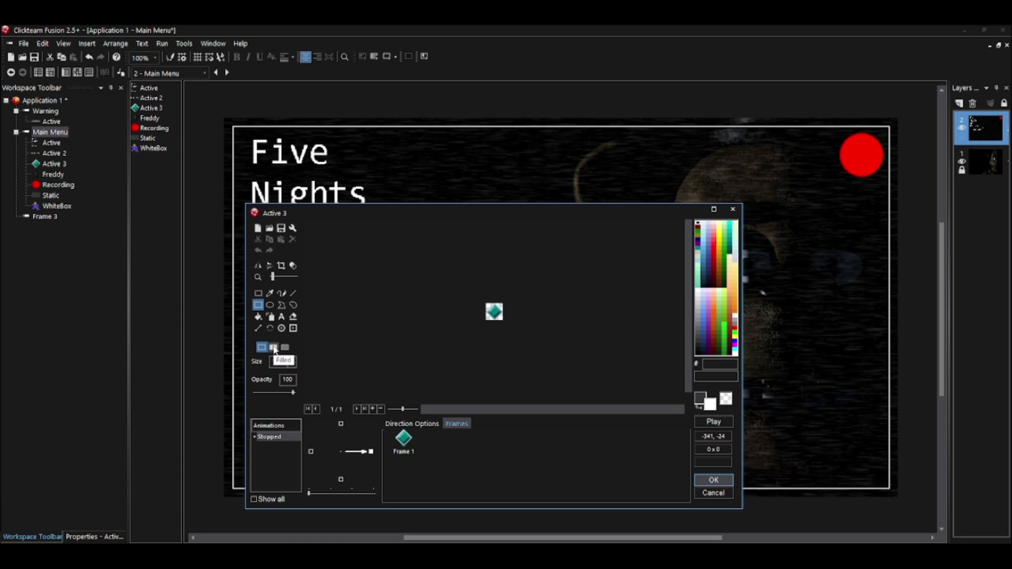
pyautogui.click(274, 347)
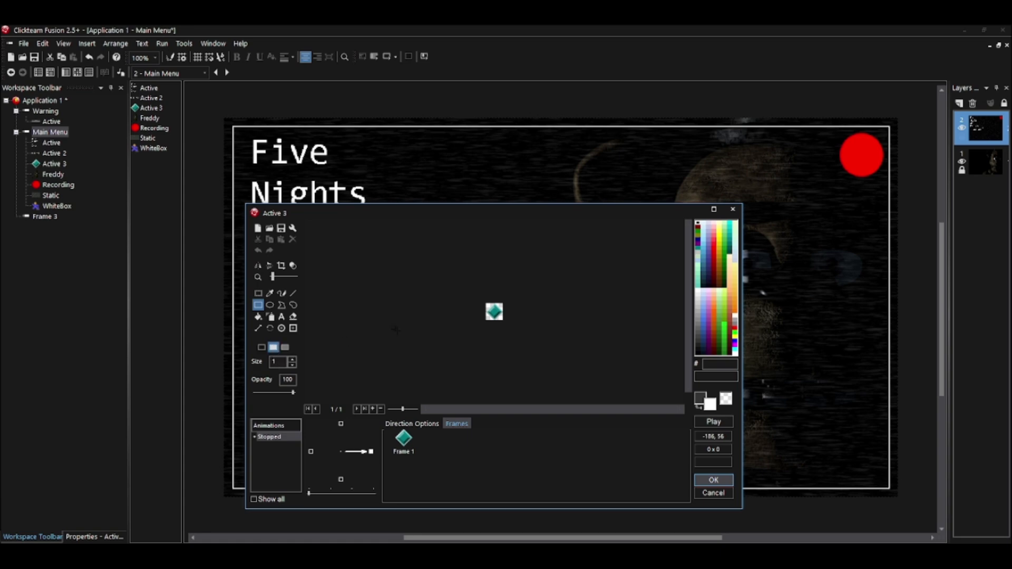
pyautogui.click(735, 329)
pyautogui.moveTo(484, 302); pyautogui.dragTo(508, 347)
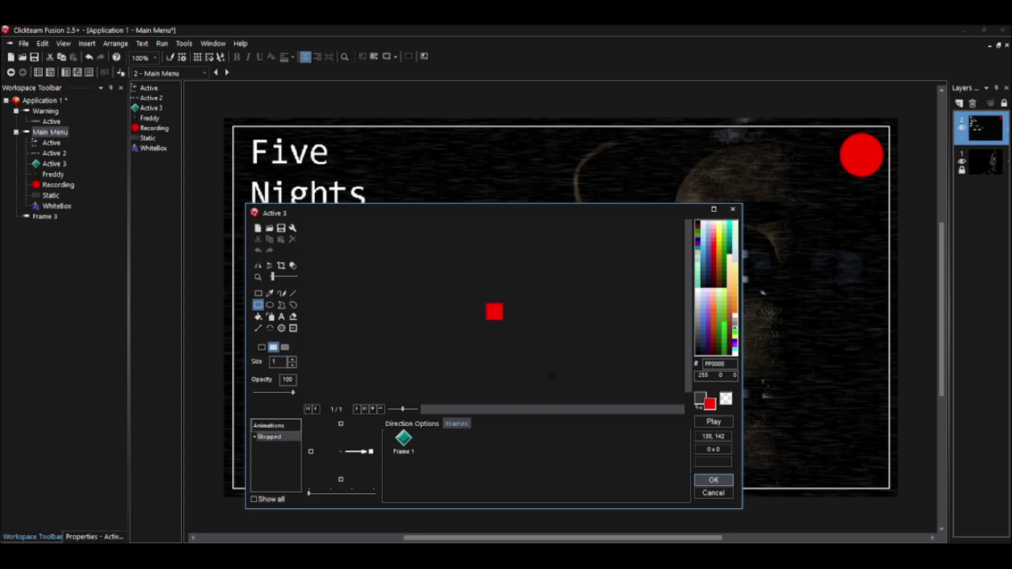
pyautogui.click(712, 480)
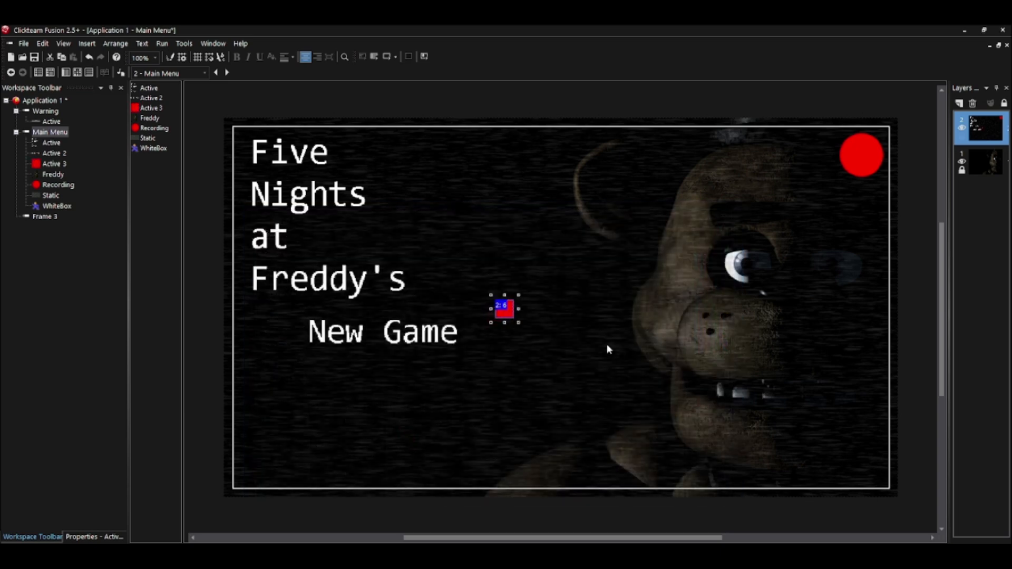
# Step: Make the red square object invisible at start
pyautogui.click(123, 536)
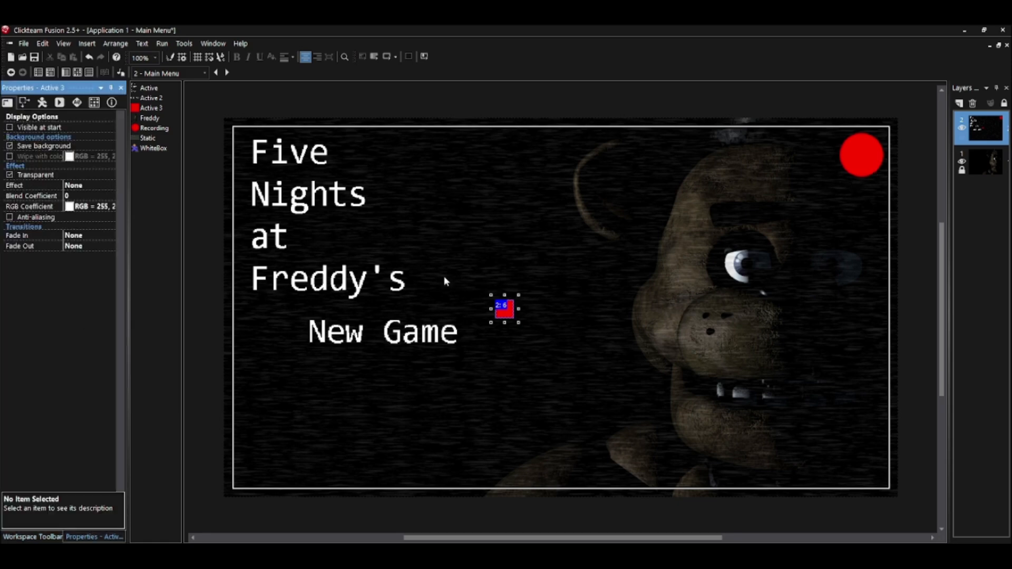
pyautogui.click(505, 310)
pyautogui.rightClick(505, 310)
pyautogui.click(347, 285)
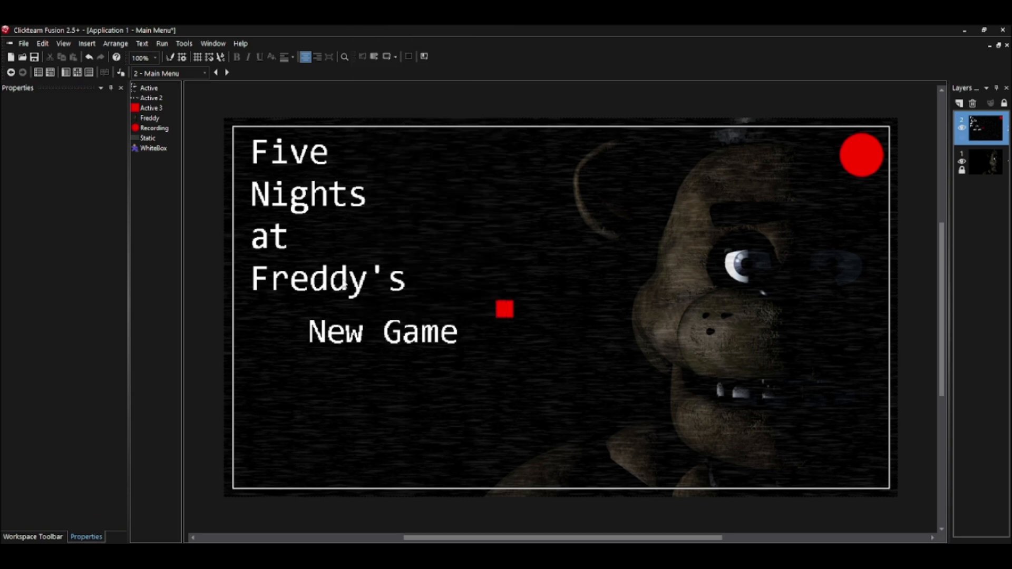
# Step: Rename the "Five Nights at Freddy's" text object as "Title"
pyautogui.click(343, 287)
pyautogui.rightClick(344, 287)
pyautogui.click(365, 68)
pyautogui.write('Title')
pyautogui.press('Return')
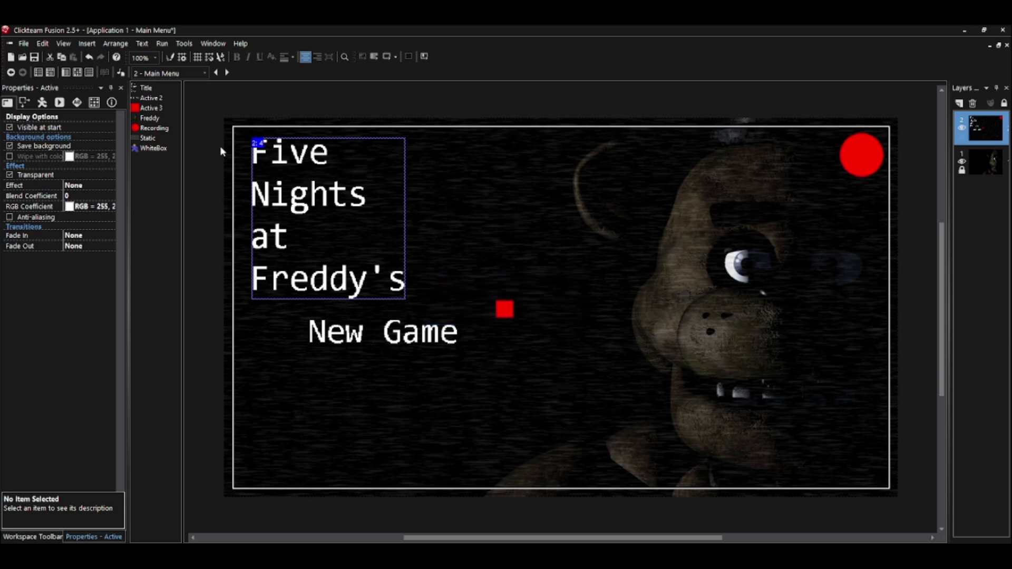
# Step: Rename the "New Game" text object as "Title"
pyautogui.rightClick(356, 333)
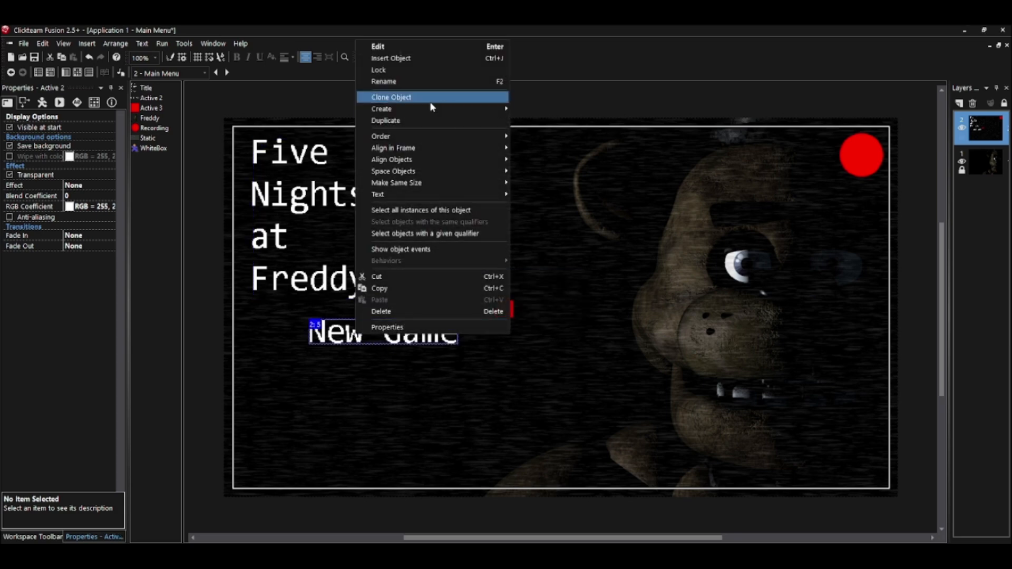
pyautogui.click(417, 82)
pyautogui.write('Title')
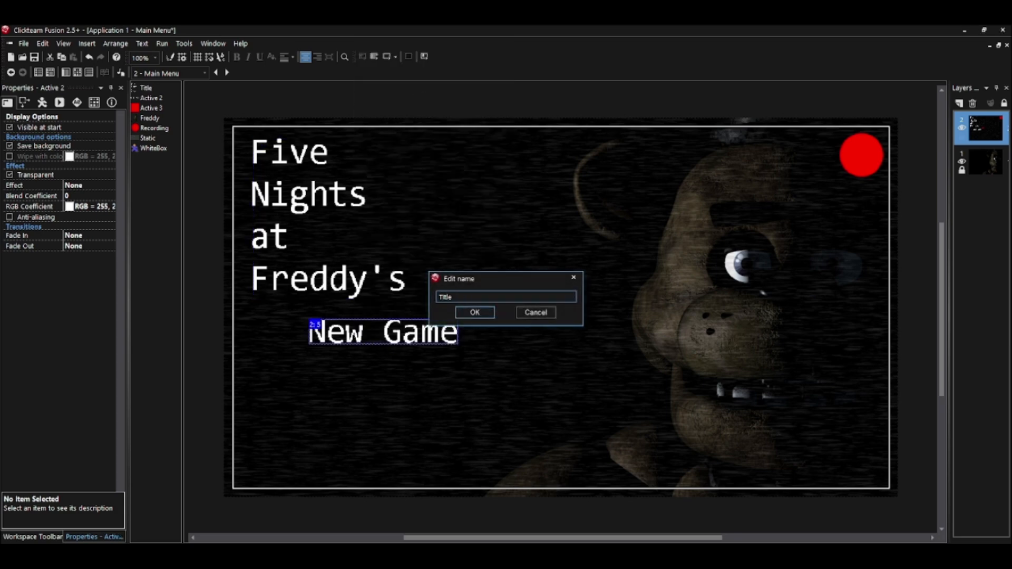
pyautogui.press('Return')
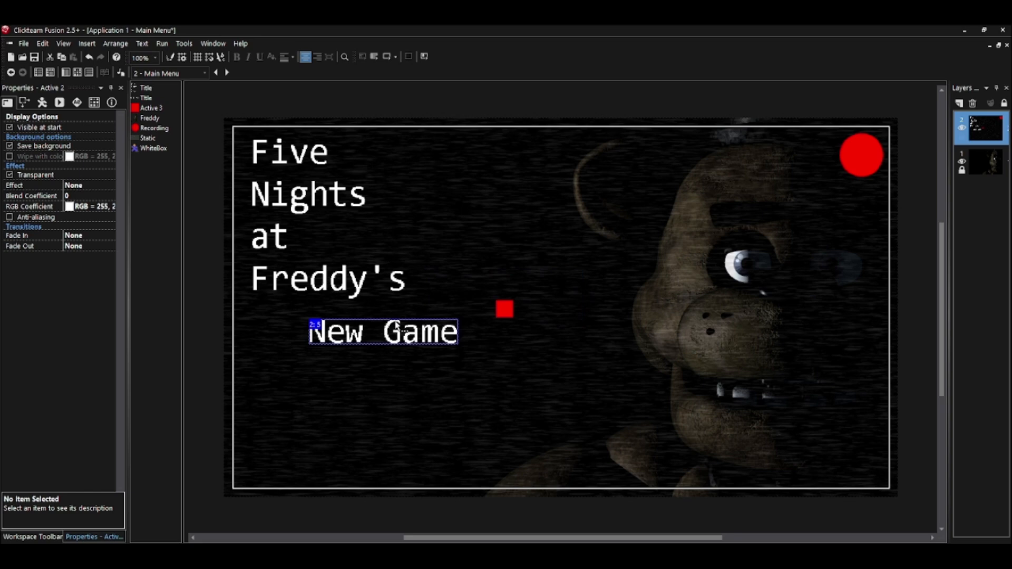
# Step: Rename the "New Game" text object as "NewGameButton"
pyautogui.rightClick(405, 340)
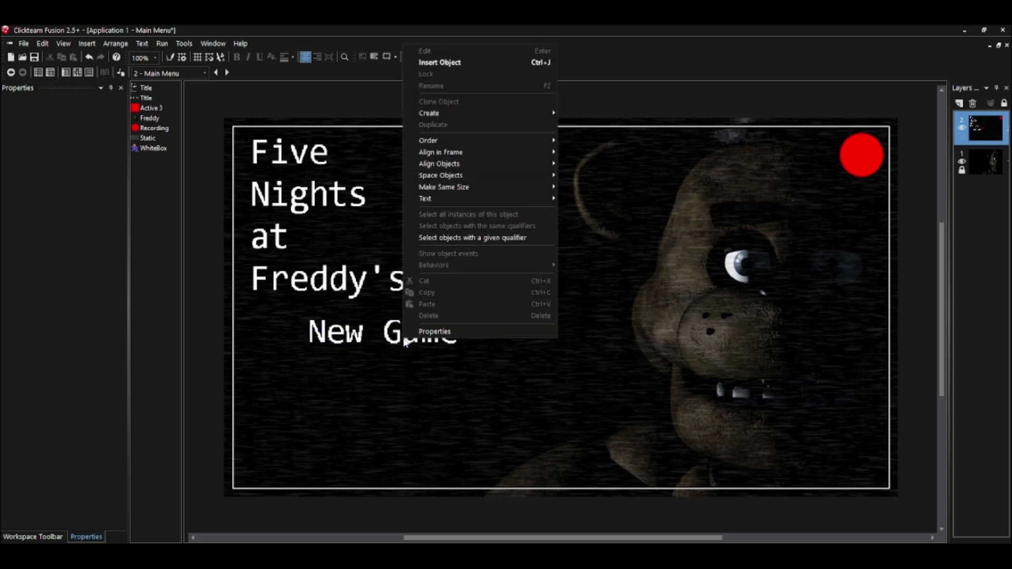
pyautogui.click(403, 342)
pyautogui.rightClick(399, 342)
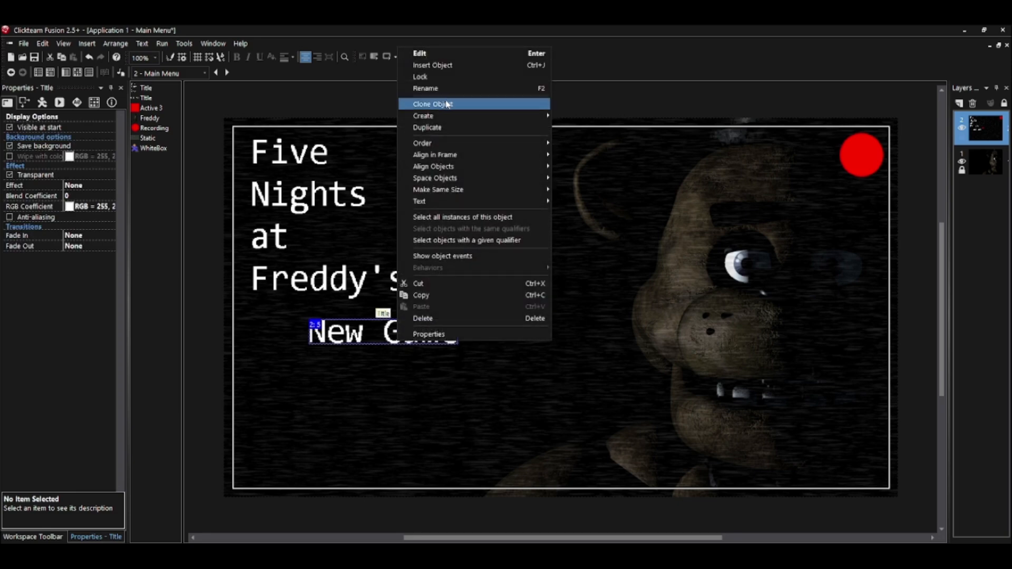
pyautogui.click(446, 94)
pyautogui.write('NewGane')
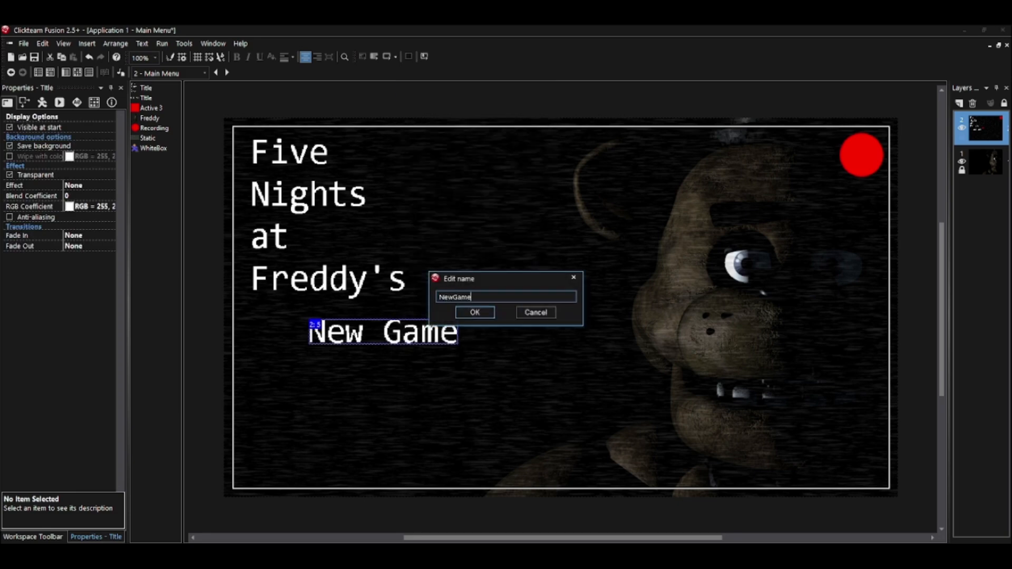
pyautogui.write('Button')
pyautogui.press('Return')
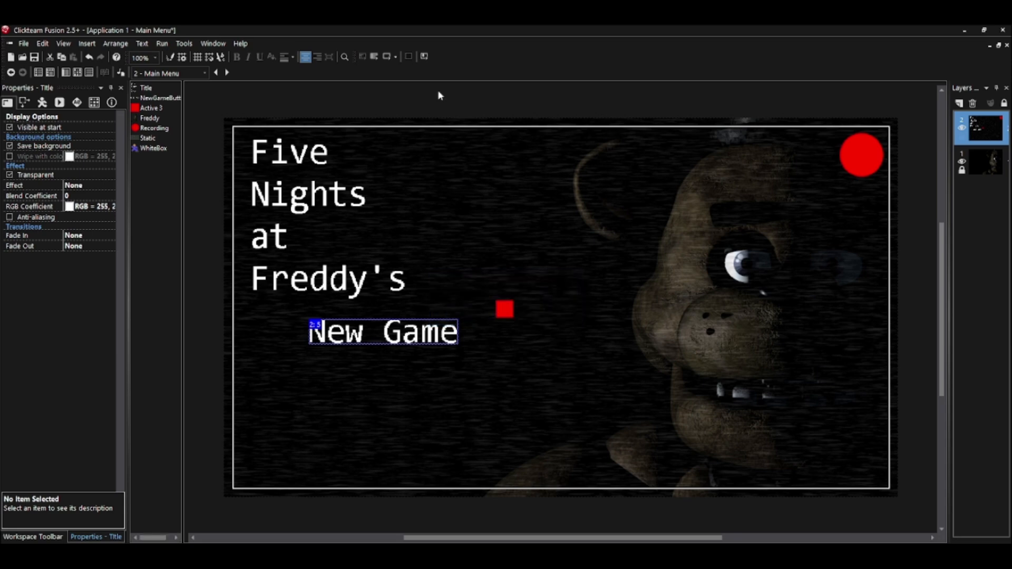
# Step: Rename the red square object as "NewGameHitbox"
pyautogui.rightClick(504, 309)
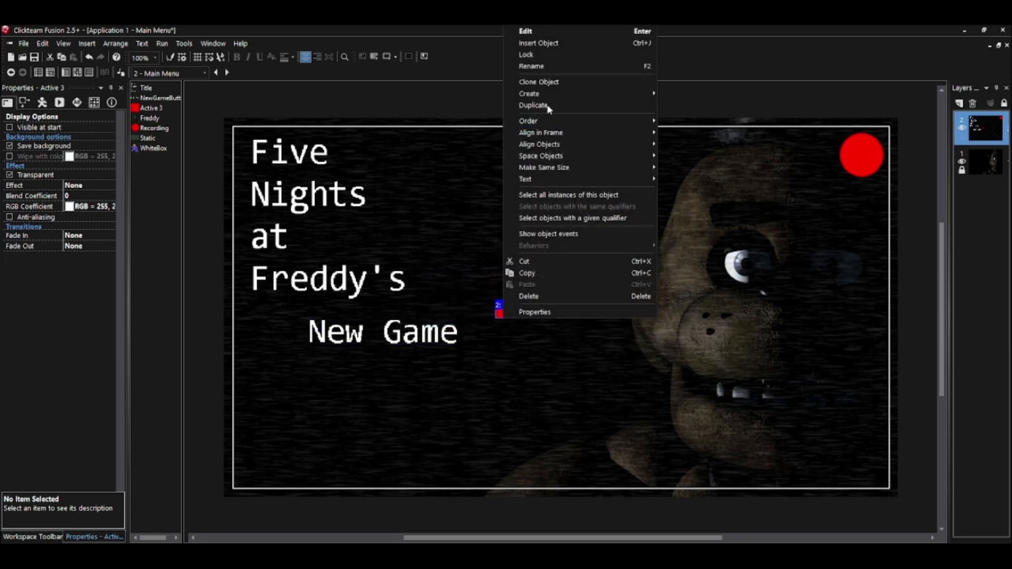
pyautogui.click(518, 66)
pyautogui.write('N')
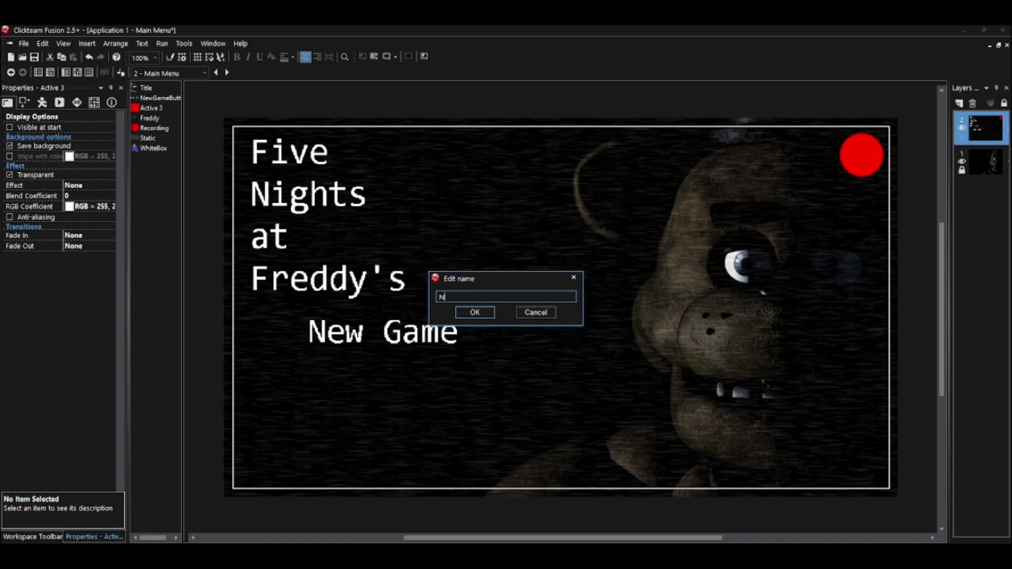
pyautogui.write('ewGameHitbox')
pyautogui.press('Return')
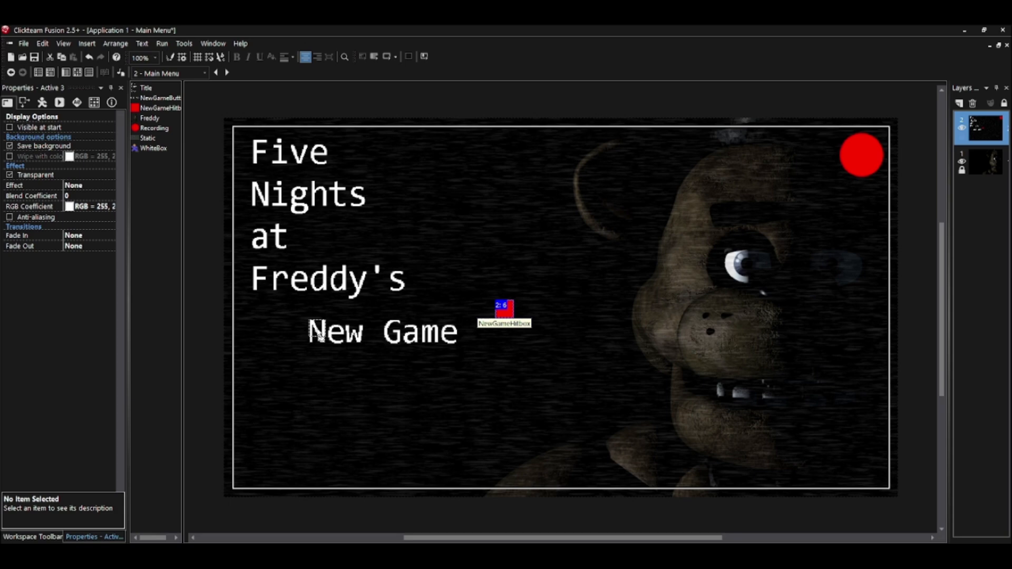
# Step: Move the NewGameHitbox square onto the "New Game" text and stretch it to cover the whole text
pyautogui.moveTo(504, 309); pyautogui.dragTo(319, 327)
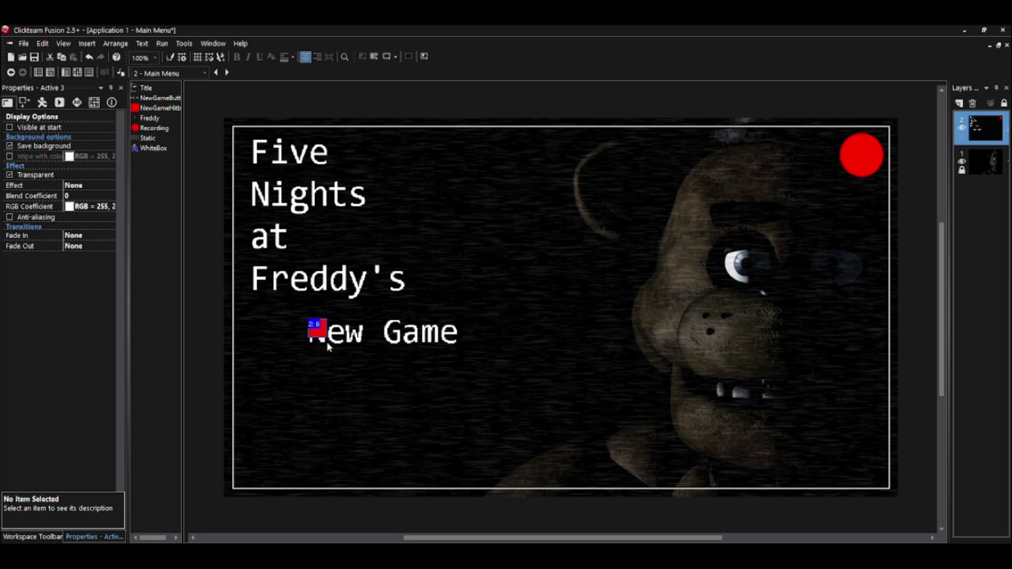
pyautogui.click(319, 327)
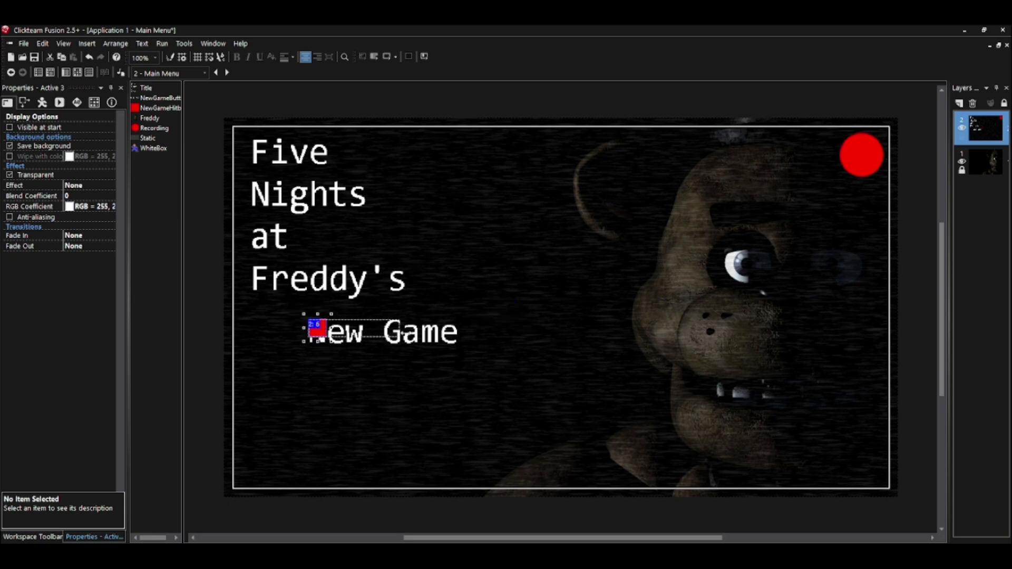
pyautogui.moveTo(464, 332); pyautogui.dragTo(460, 328)
pyautogui.moveTo(383, 340); pyautogui.dragTo(387, 346)
pyautogui.click(498, 268)
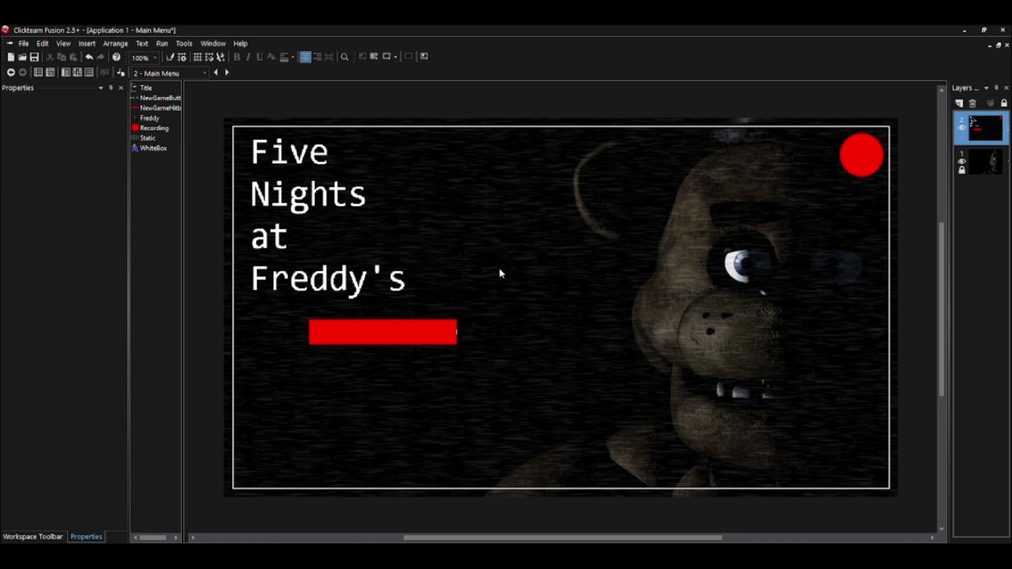
pyautogui.doubleClick(452, 332)
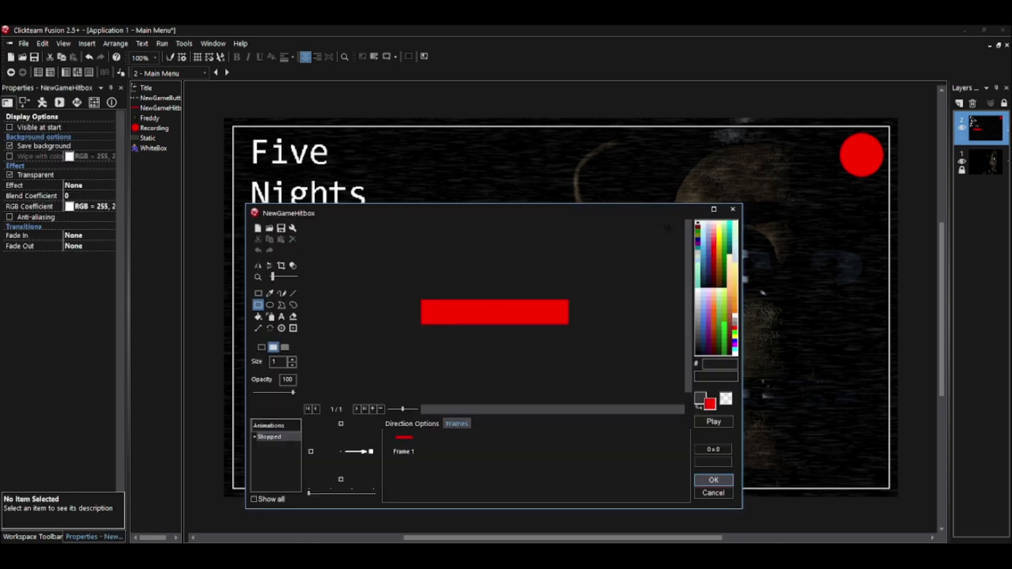
pyautogui.click(733, 209)
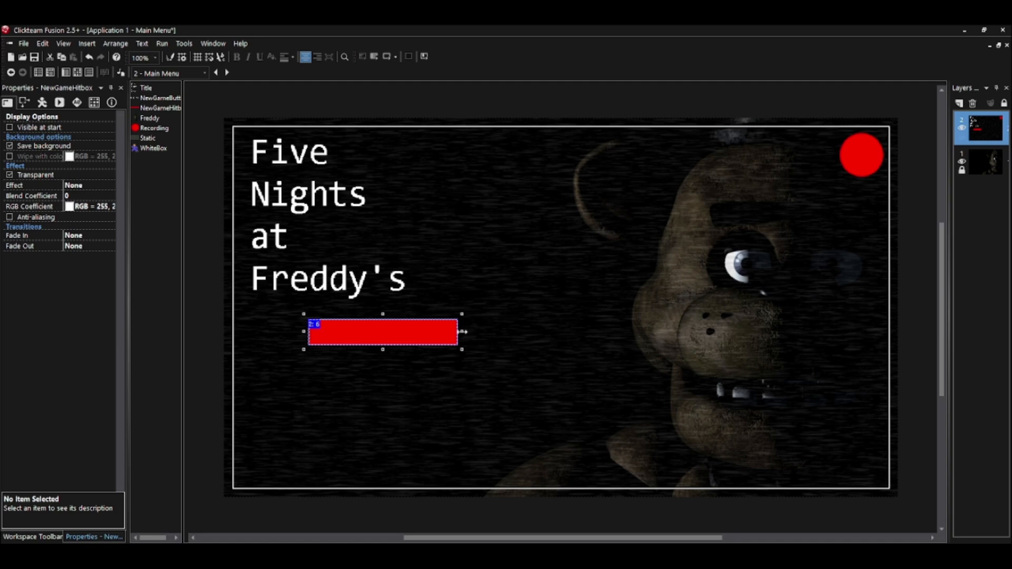
pyautogui.click(490, 330)
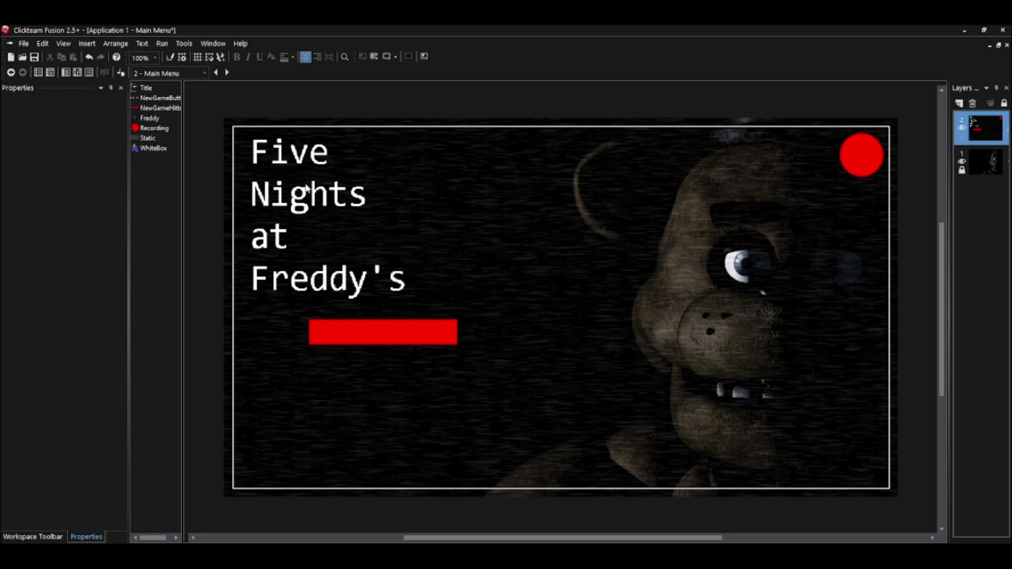
pyautogui.click(304, 163)
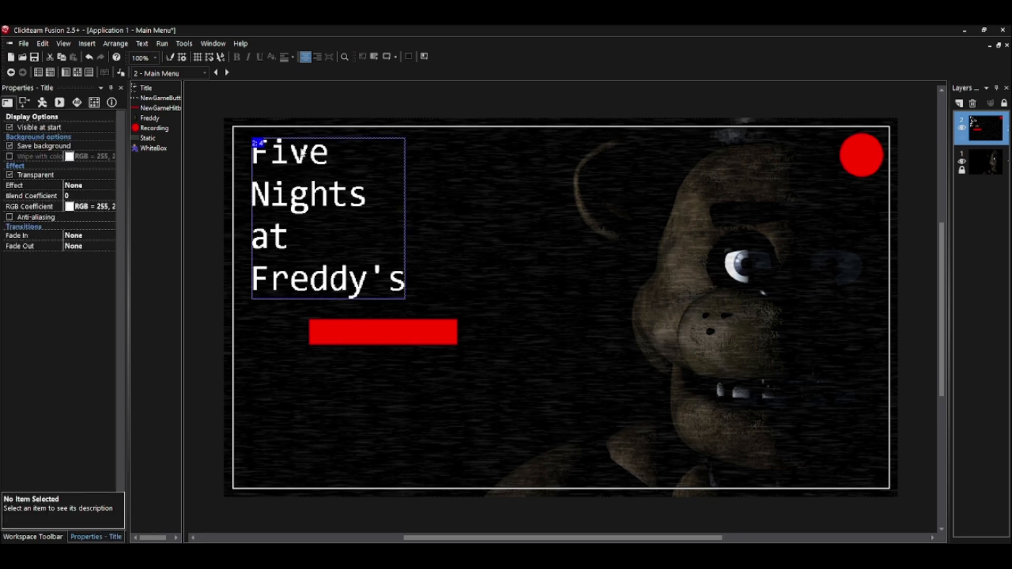
pyautogui.click(444, 215)
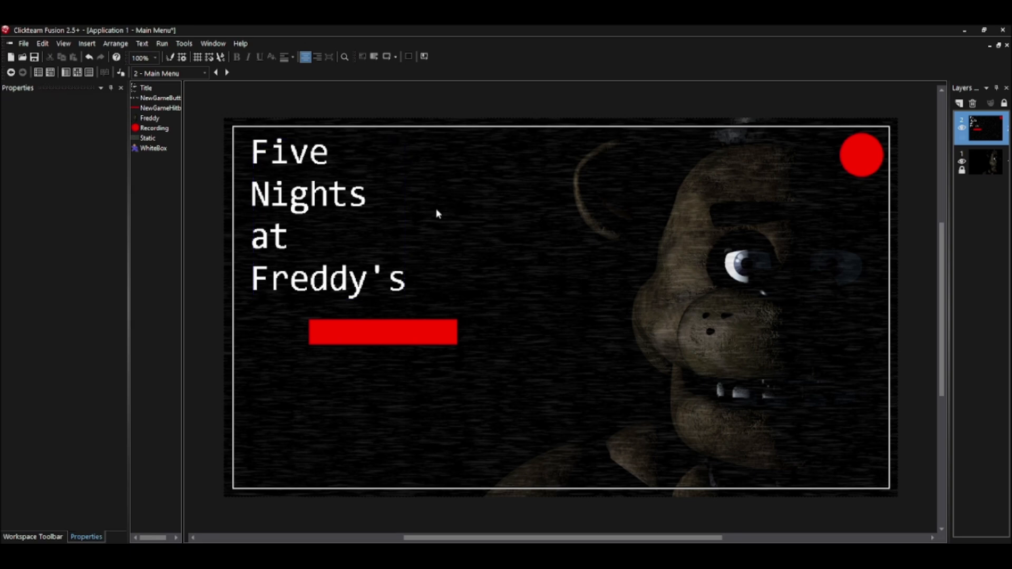
pyautogui.doubleClick(359, 160)
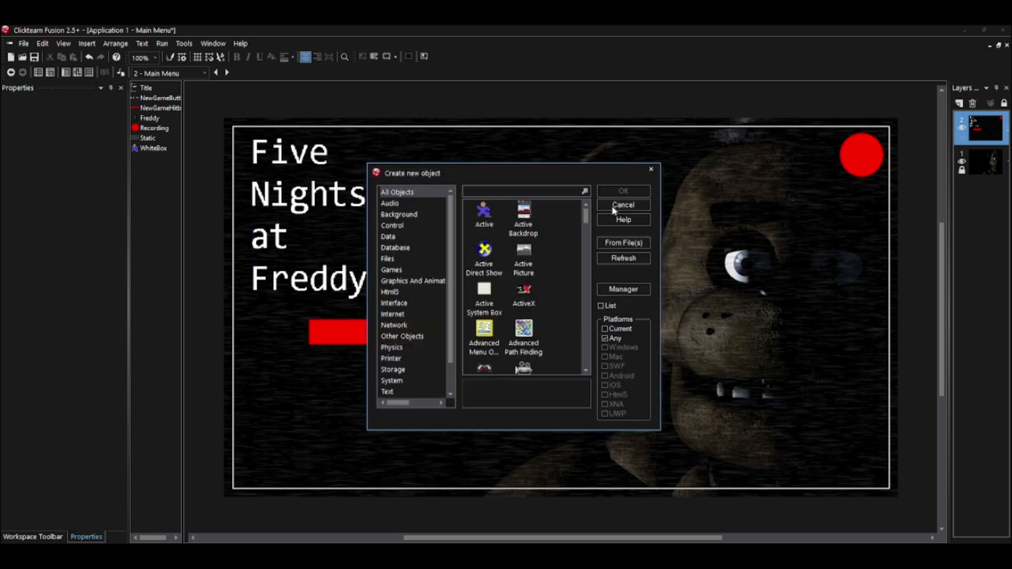
pyautogui.press('Escape')
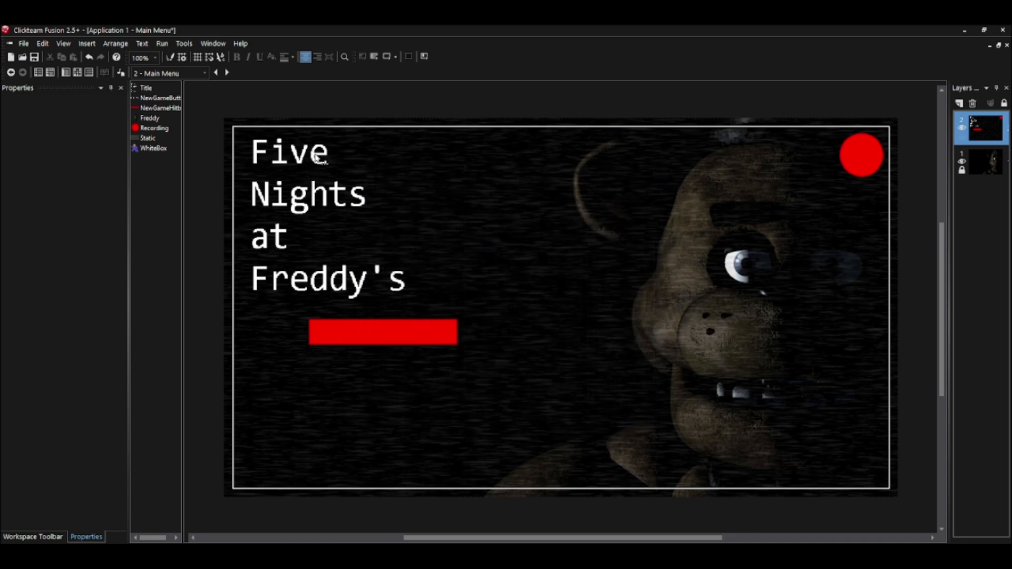
# Step: Insert an event group titled "NewGameButton" below FredGlitch in the Main Menu frame's events
pyautogui.click(322, 302)
pyautogui.click(505, 222)
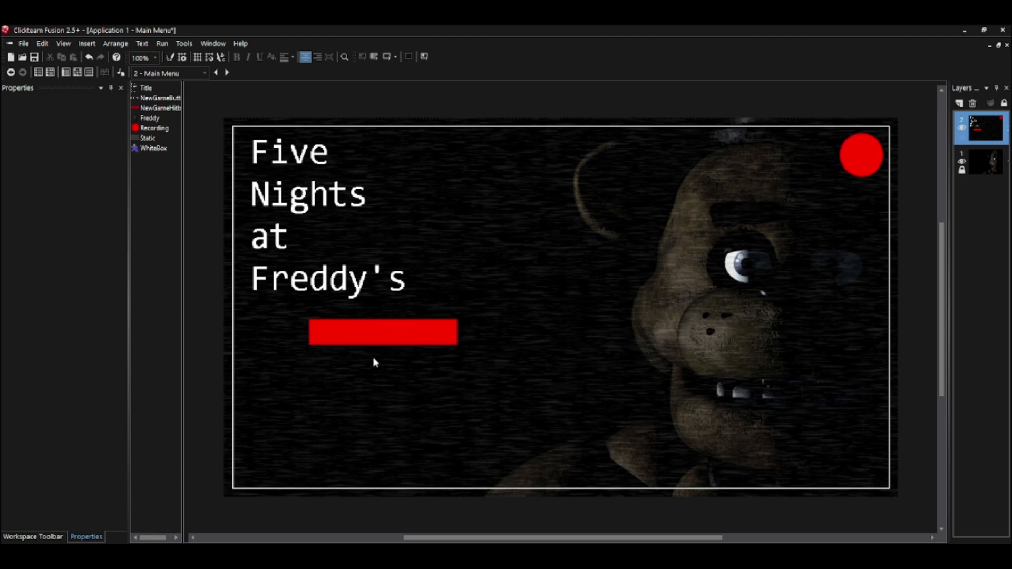
pyautogui.click(78, 73)
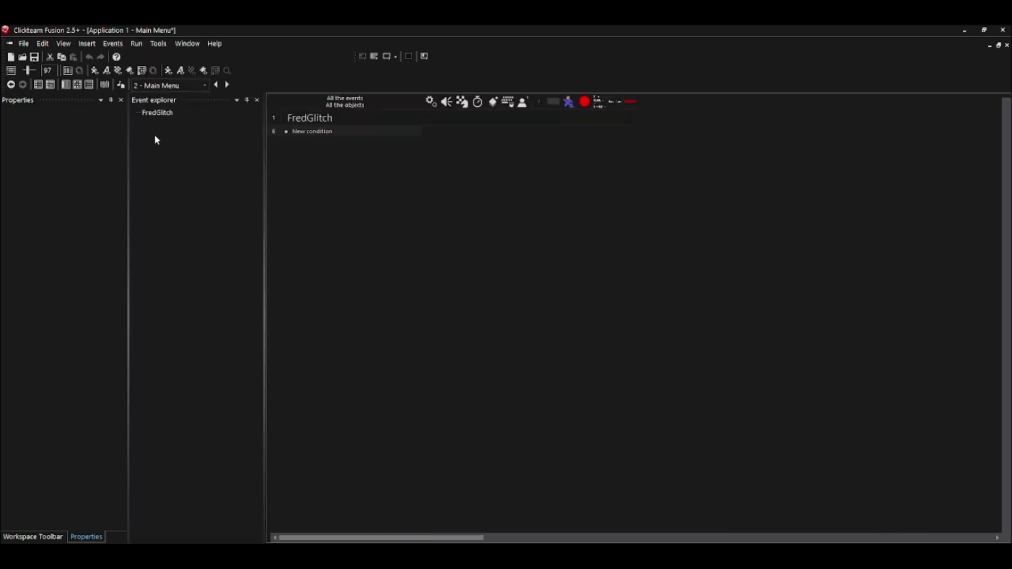
pyautogui.rightClick(274, 131)
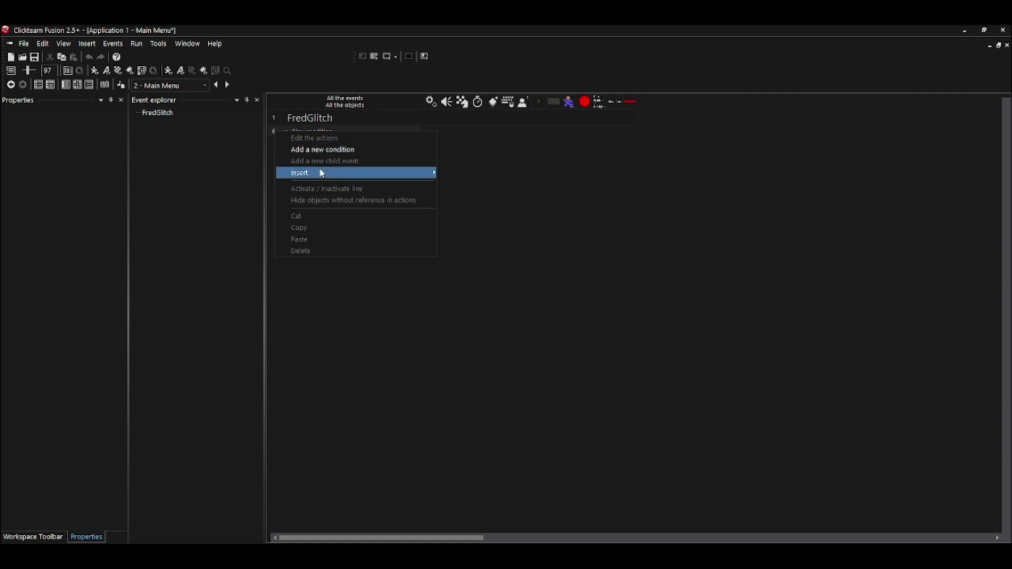
pyautogui.moveTo(387, 172)
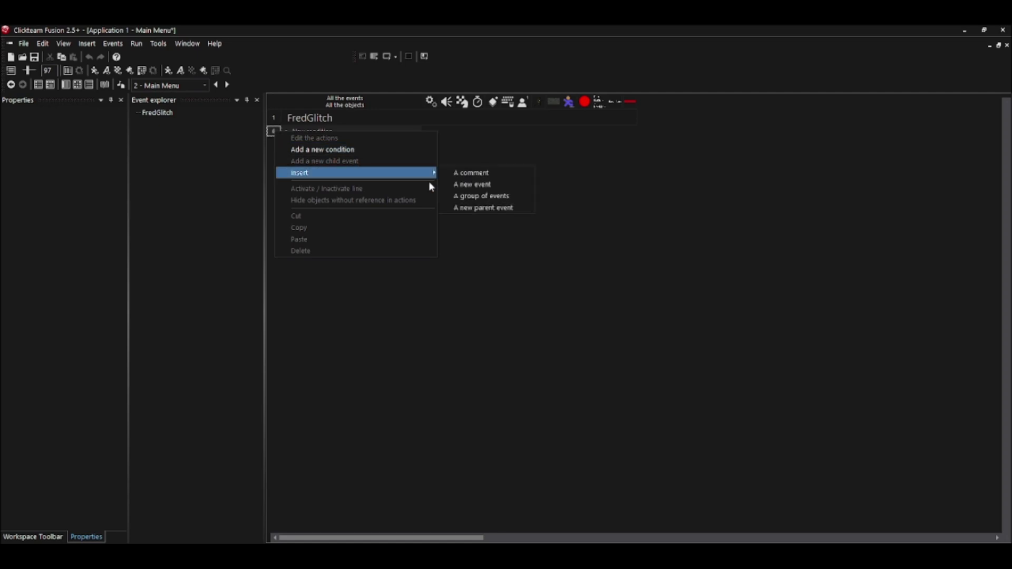
pyautogui.click(477, 196)
pyautogui.write('Ne')
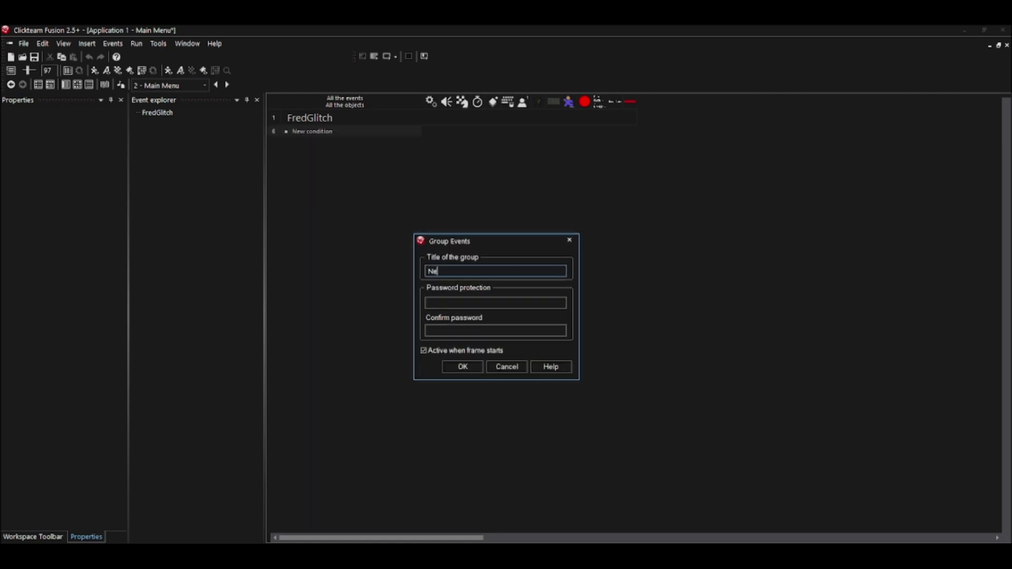
pyautogui.write('wGameButton')
pyautogui.press('Return')
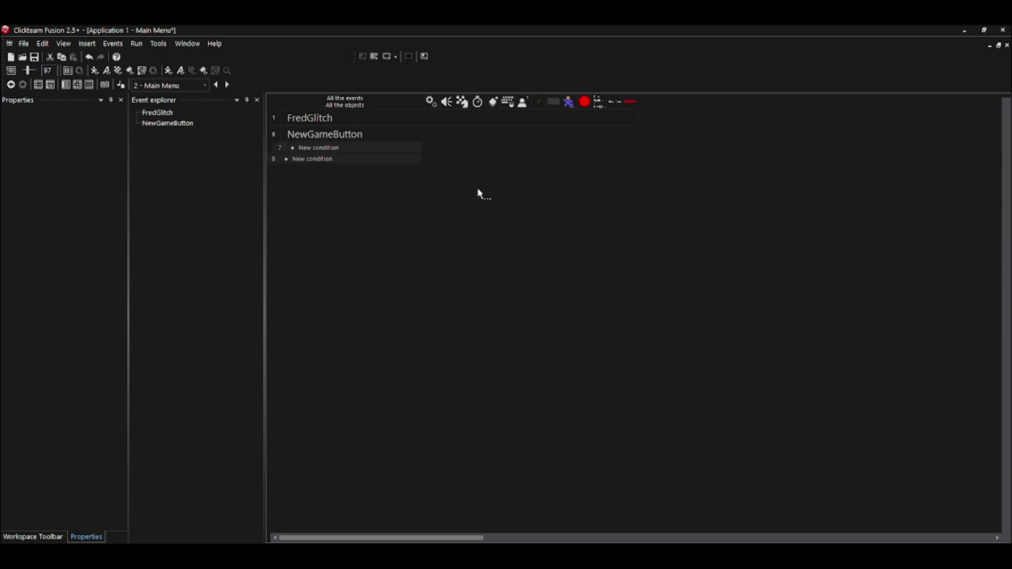
# Step: In the NewGameButton group, add a condition for a single left click on NewGameHitbox and give it a Storyboard Controls action
pyautogui.click(319, 153)
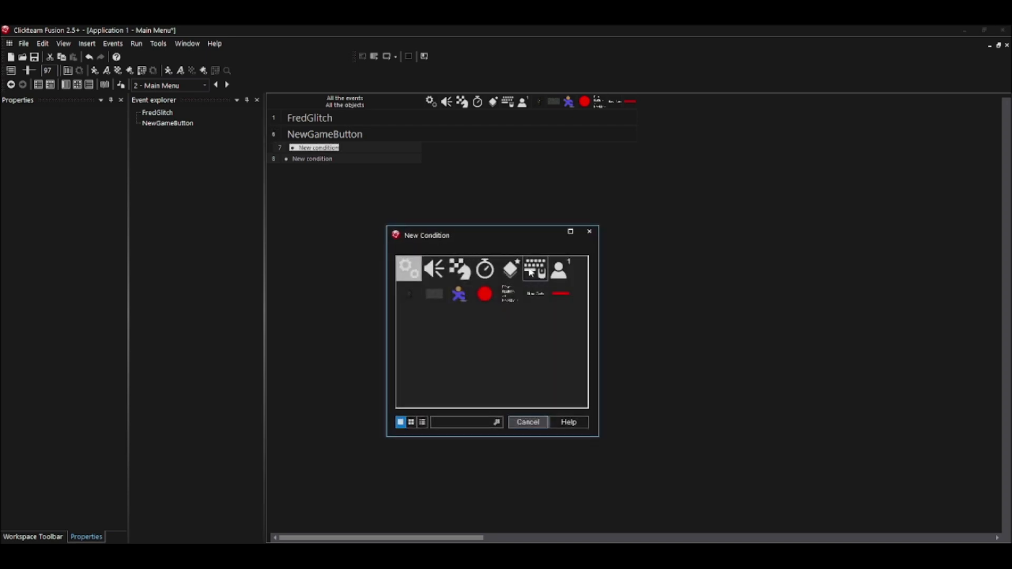
pyautogui.click(532, 270)
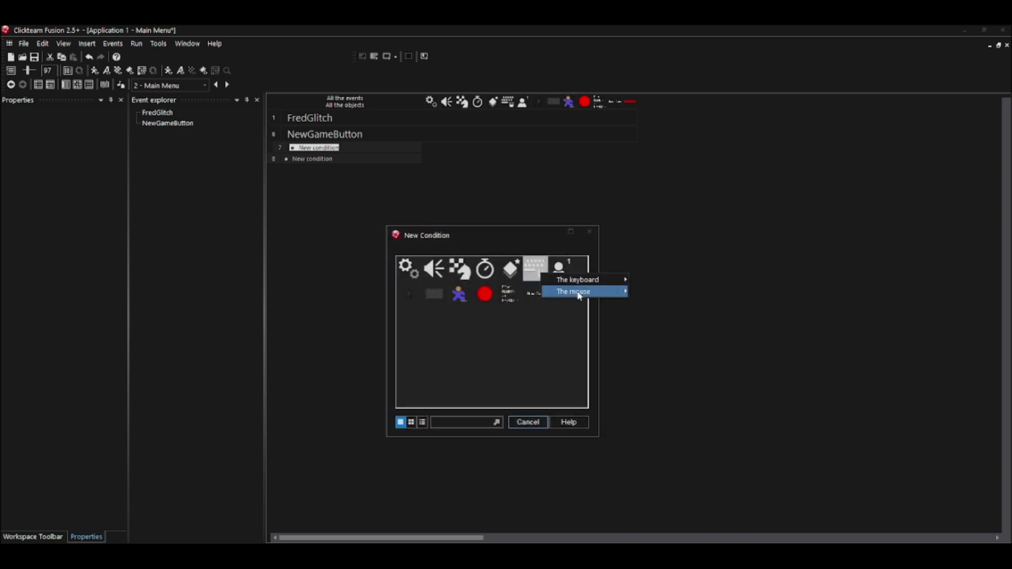
pyautogui.moveTo(580, 295)
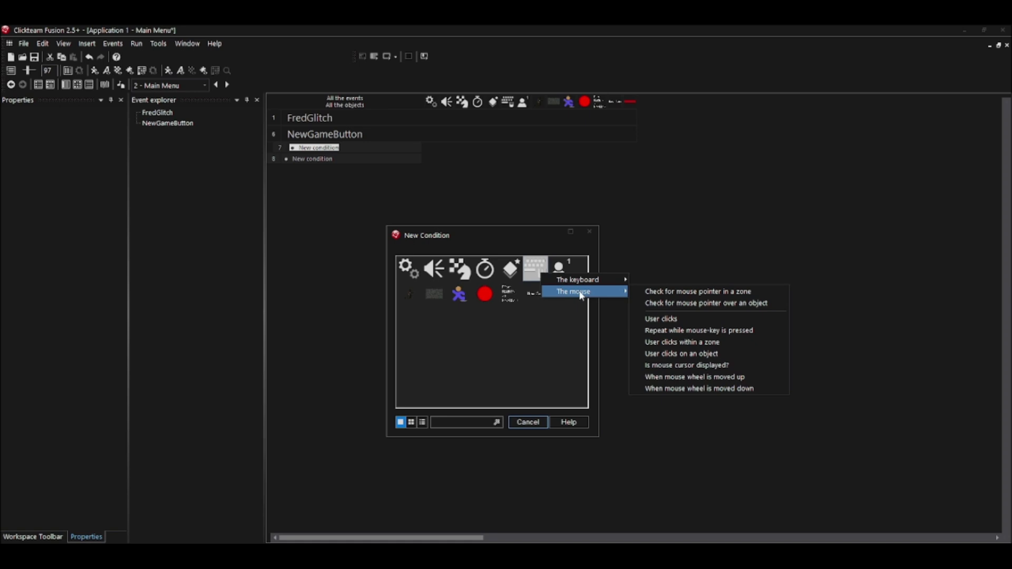
pyautogui.click(687, 354)
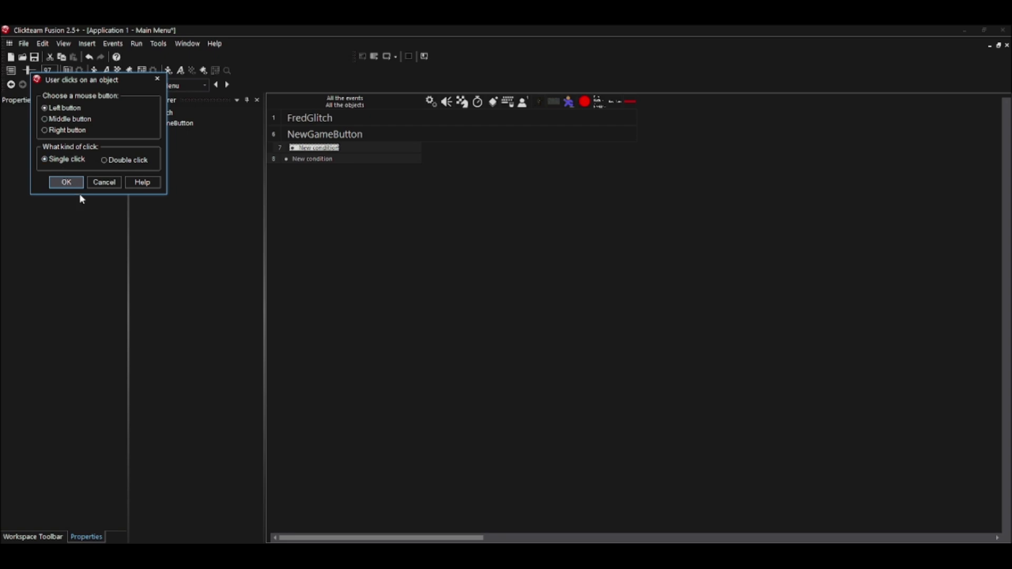
pyautogui.click(58, 182)
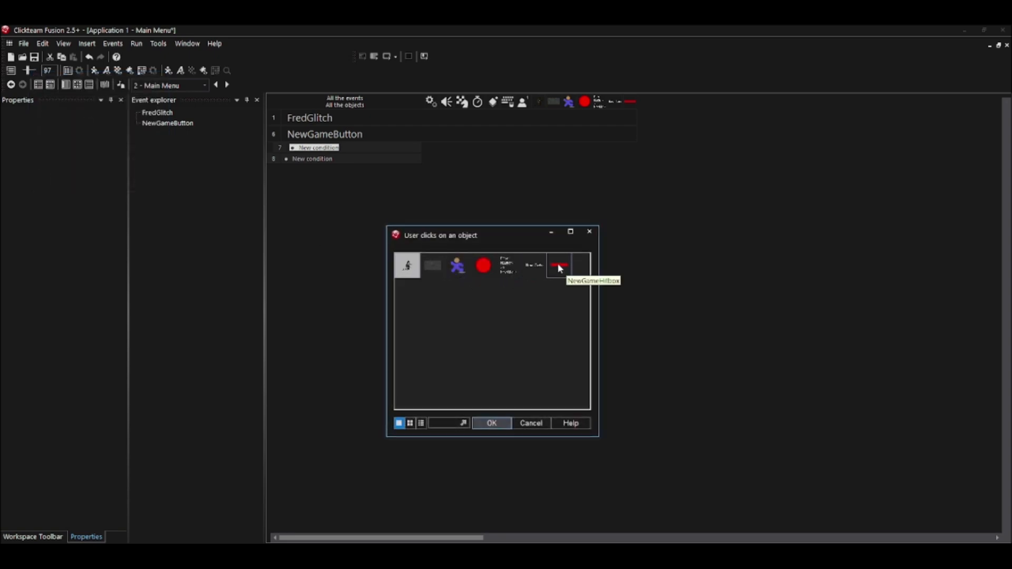
pyautogui.click(560, 266)
pyautogui.click(492, 424)
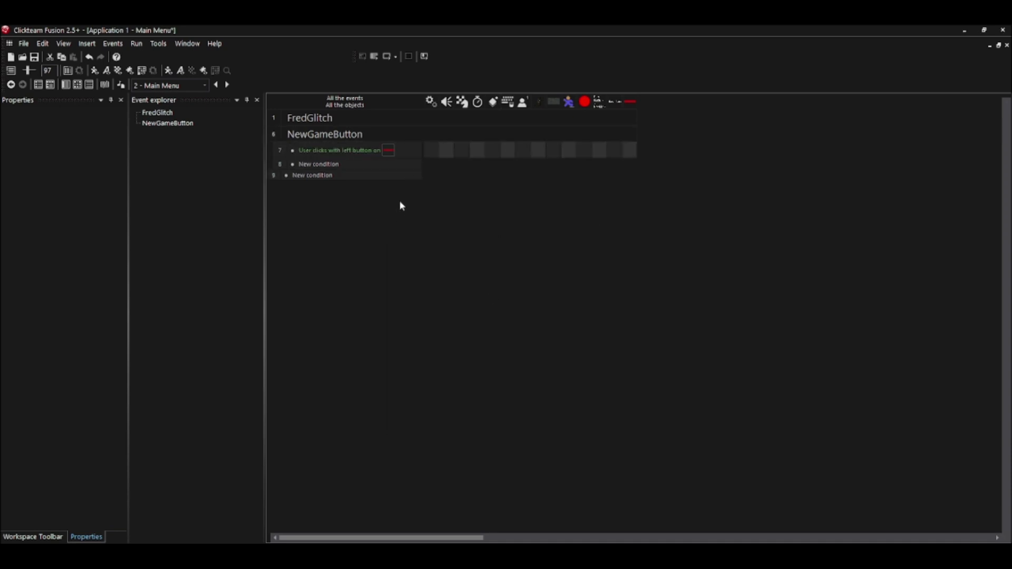
pyautogui.rightClick(462, 150)
pyautogui.click(482, 150)
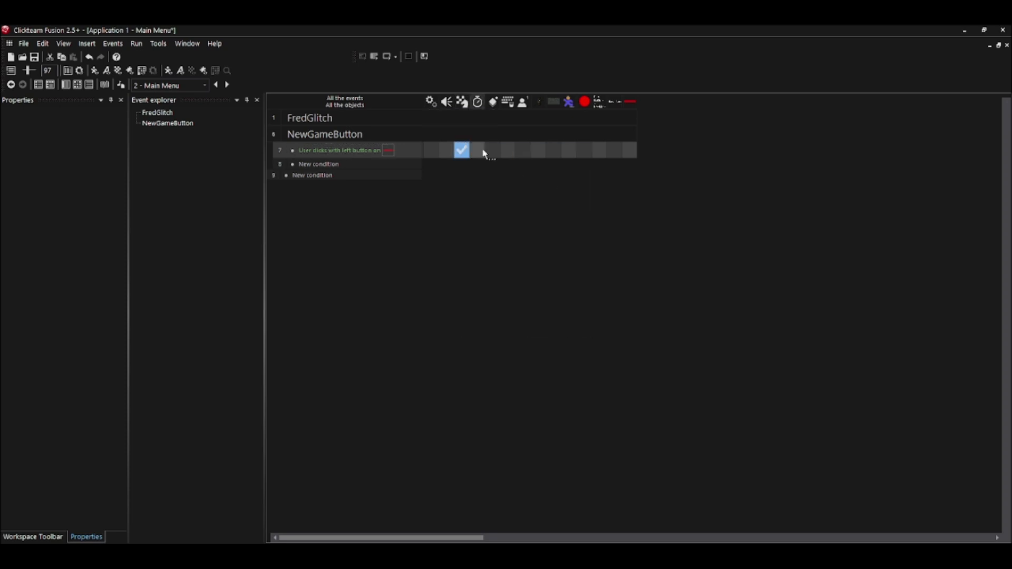
# Step: Rename Frame 3 as "Newspaper"
pyautogui.click(29, 537)
pyautogui.click(44, 276)
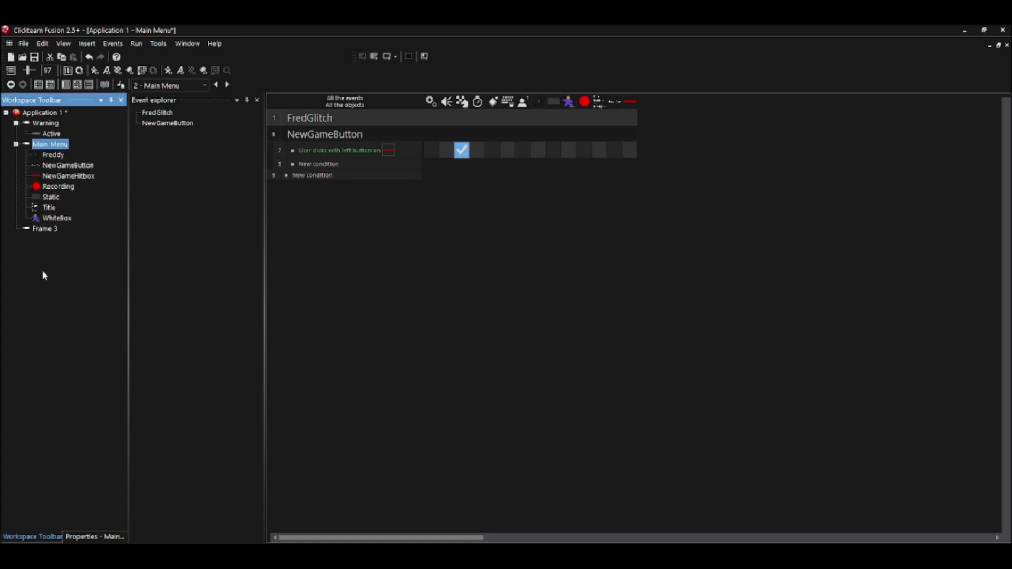
pyautogui.rightClick(46, 231)
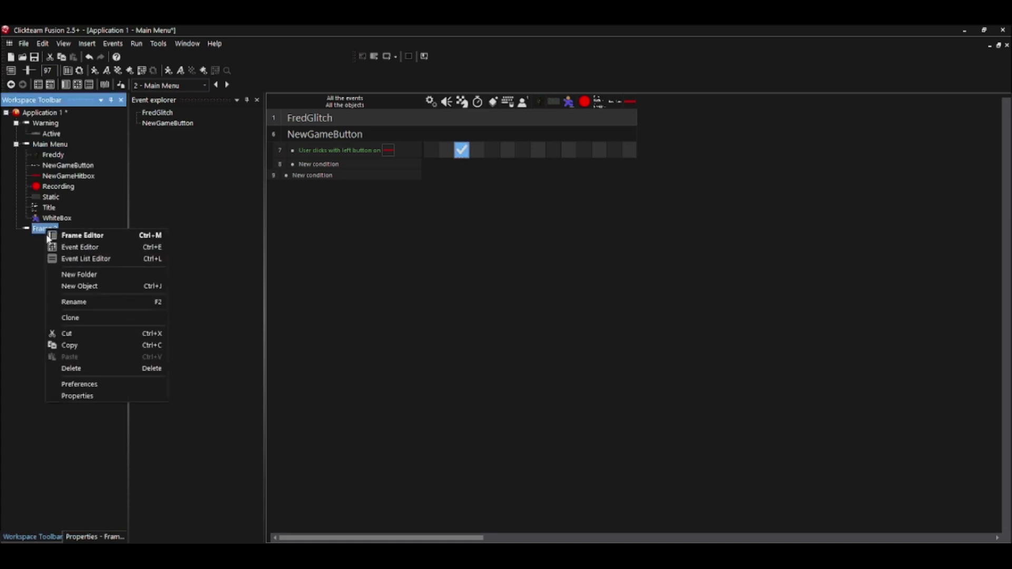
pyautogui.click(75, 302)
pyautogui.write('NewsPape')
pyautogui.press('BackSpace')
pyautogui.press('BackSpace')
pyautogui.press('BackSpace')
pyautogui.press('BackSpace')
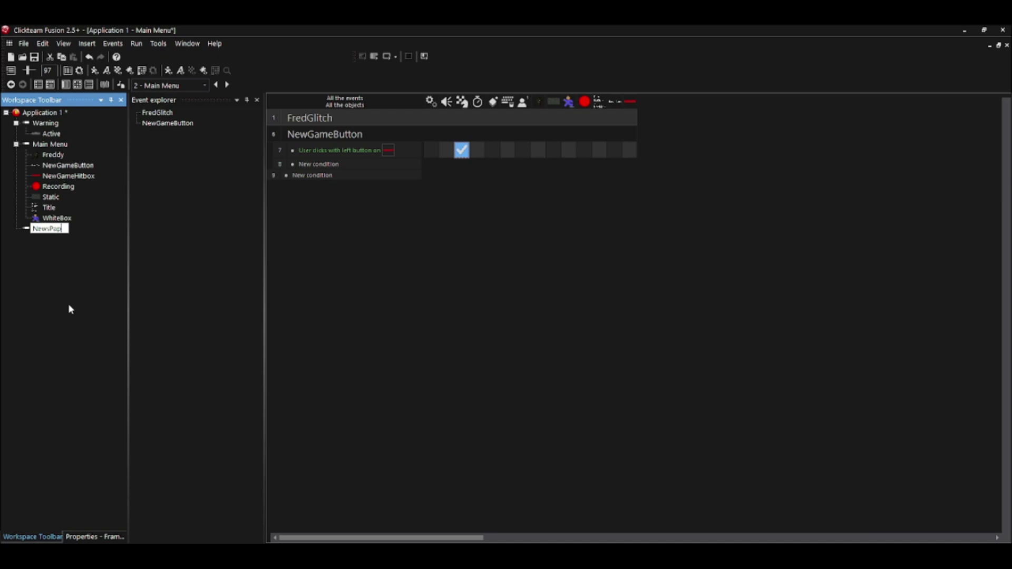
pyautogui.write('paper')
pyautogui.press('Return')
# Step: Insert an Active object with the HELP WANTED newspaper image, filling the Newspaper frame
pyautogui.doubleClick(44, 230)
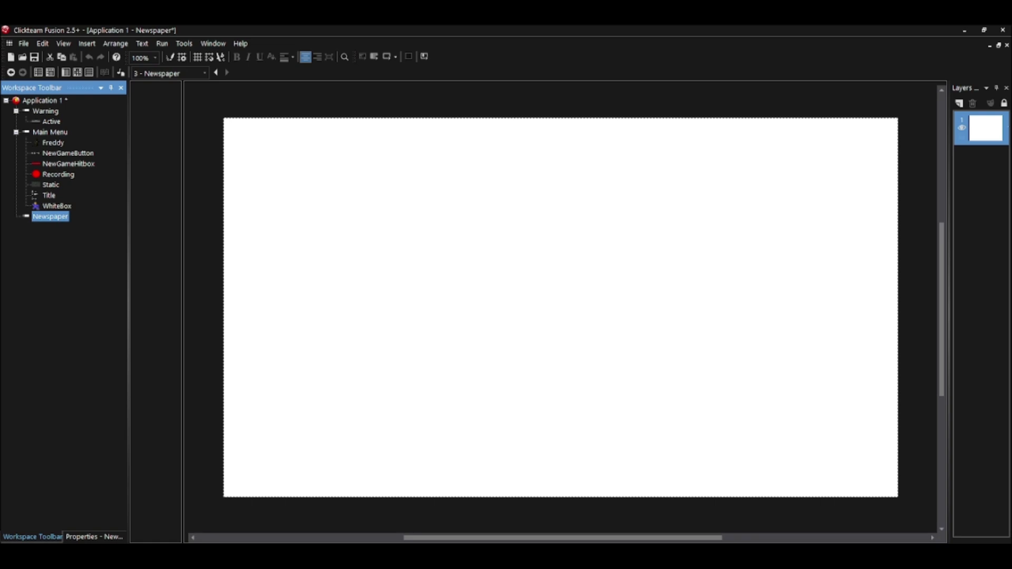
pyautogui.doubleClick(457, 209)
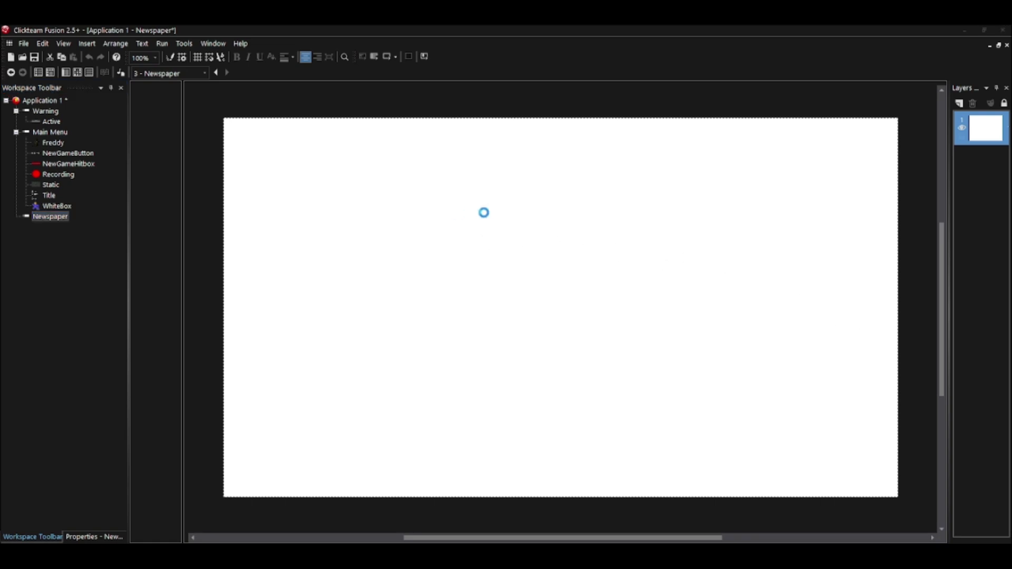
pyautogui.click(481, 213)
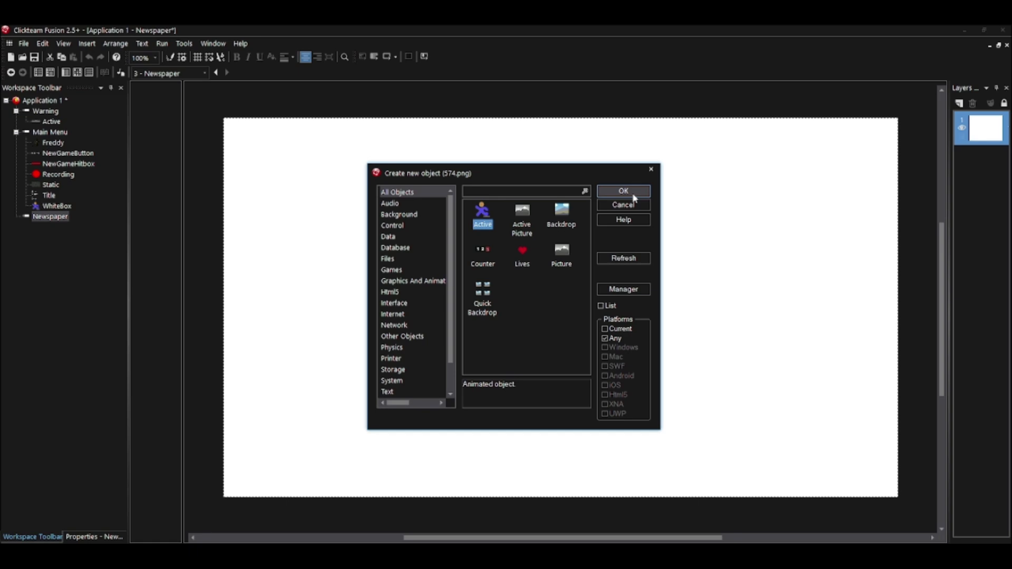
pyautogui.click(632, 193)
pyautogui.click(623, 94)
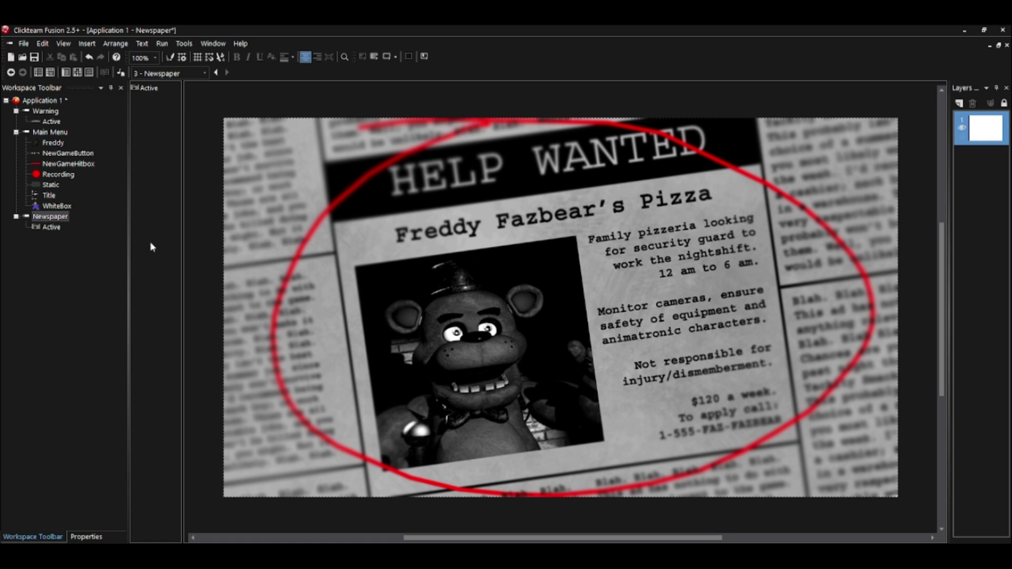
# Step: Rename the newspaper image's Active object as "NewsPaper"
pyautogui.click(82, 538)
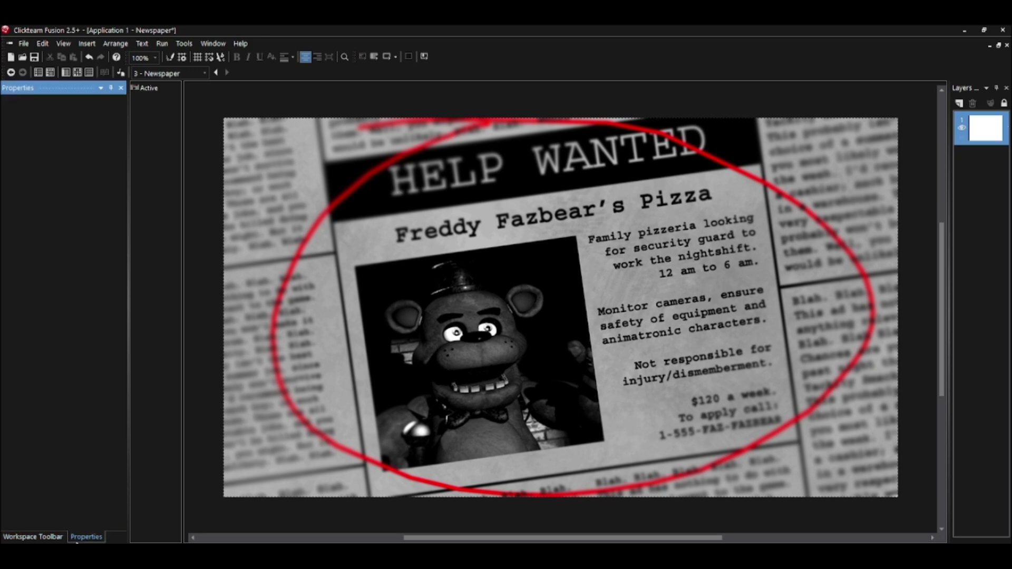
pyautogui.click(45, 537)
pyautogui.click(62, 213)
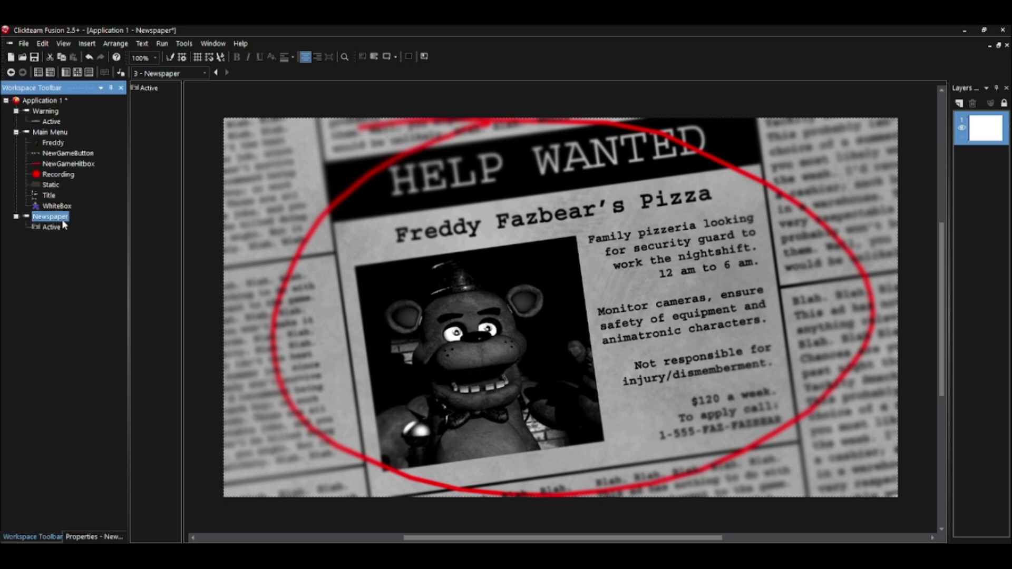
pyautogui.rightClick(405, 369)
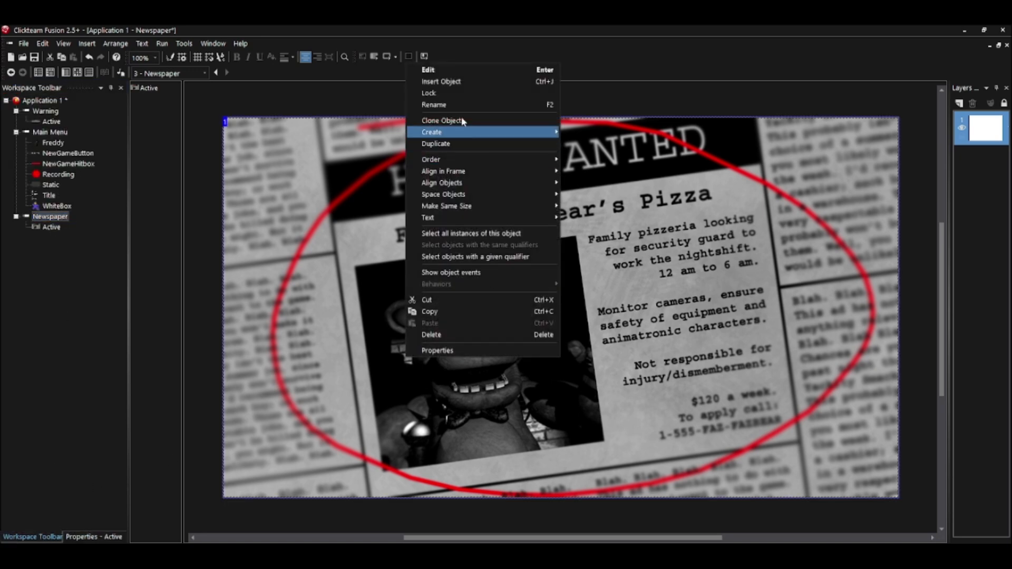
pyautogui.click(430, 107)
pyautogui.write('NewsPaper')
pyautogui.press('Return')
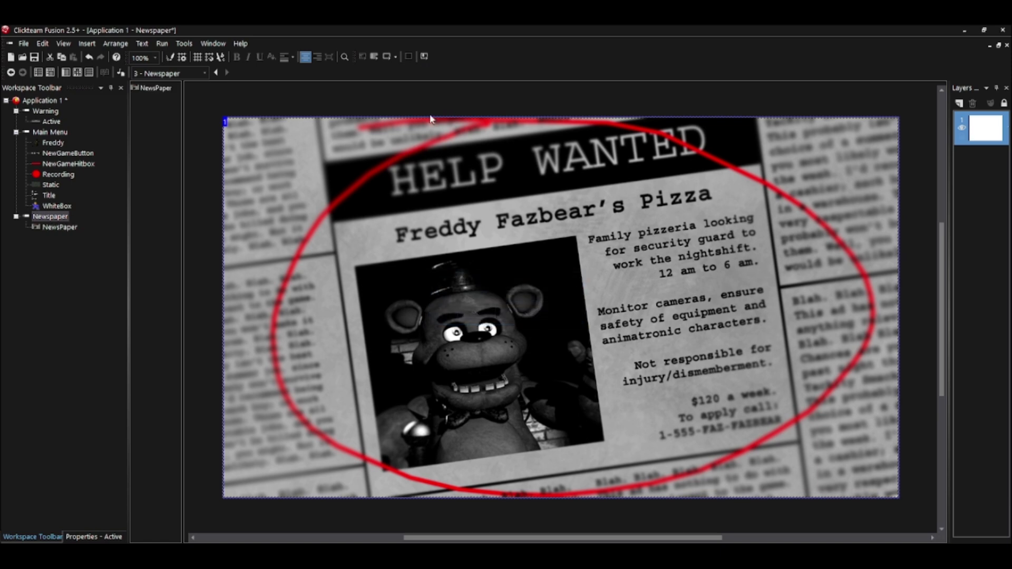
# Step: Set the Newspaper frame's Fade In transition to Fade, starting from the black color instead of the background
pyautogui.rightClick(427, 191)
pyautogui.click(63, 524)
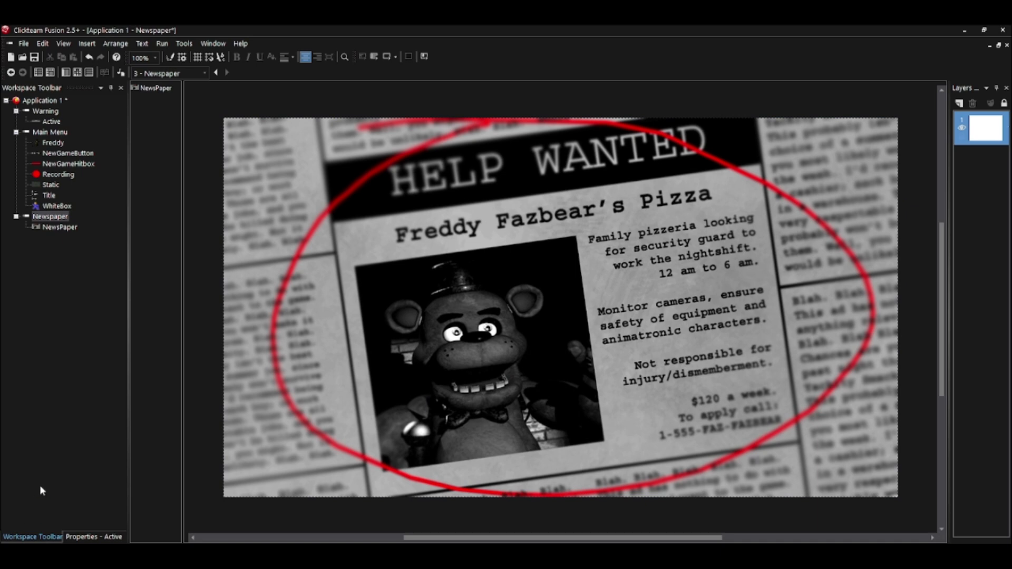
pyautogui.click(53, 218)
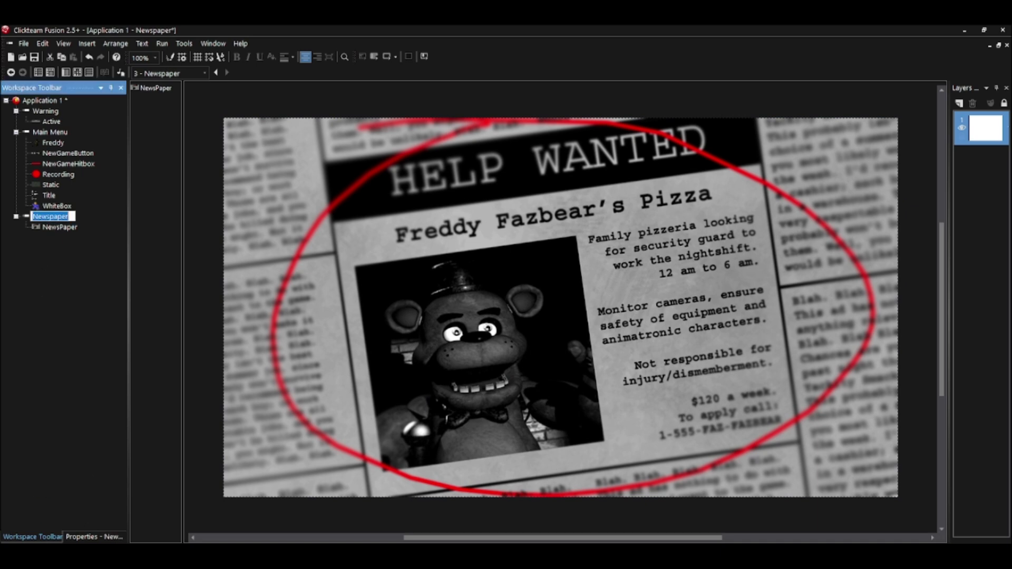
pyautogui.click(94, 538)
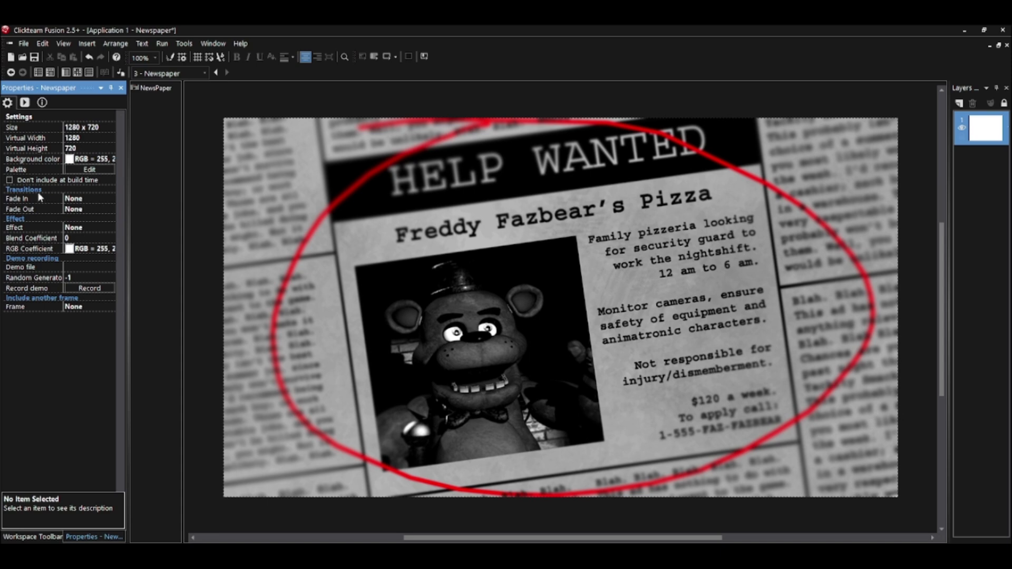
pyautogui.click(84, 199)
pyautogui.click(103, 199)
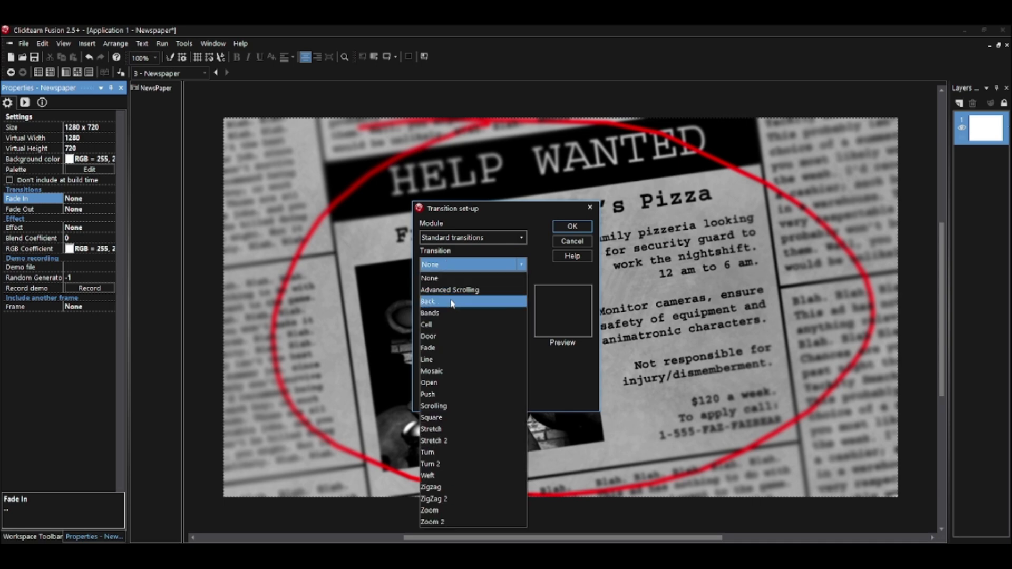
pyautogui.click(449, 347)
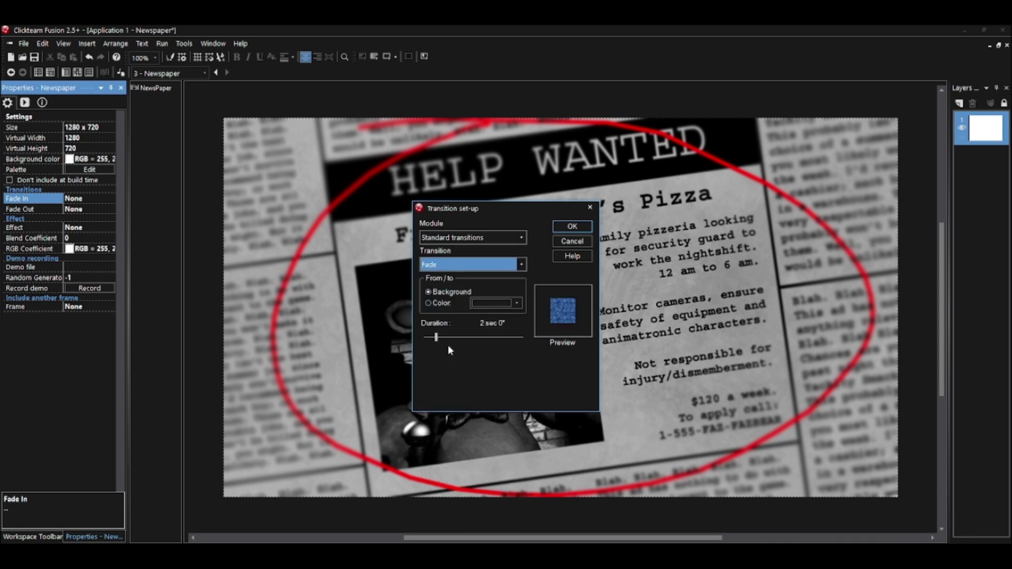
pyautogui.click(449, 303)
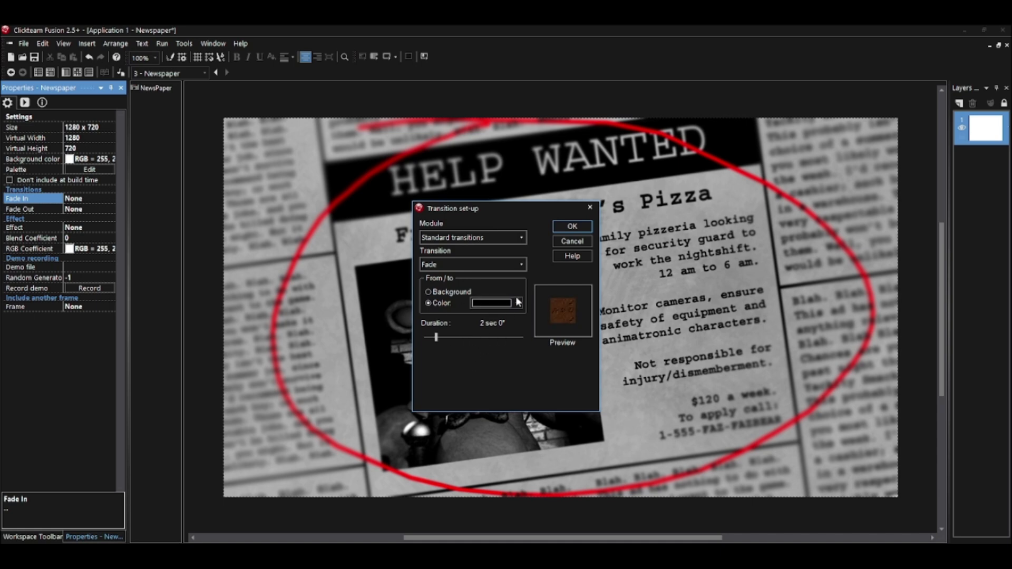
pyautogui.click(572, 227)
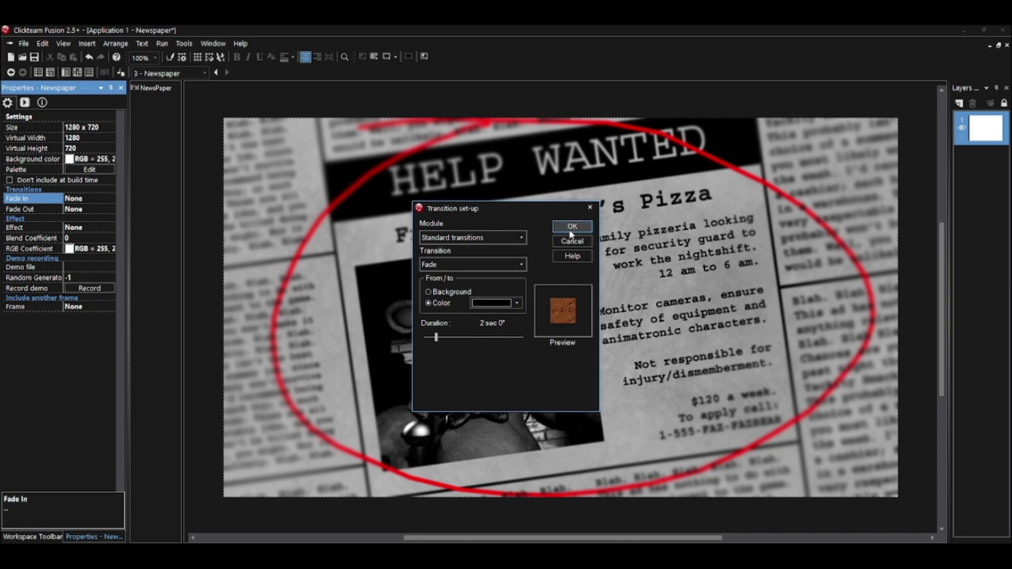
# Step: Set the Newspaper frame's Fade Out transition to Fade with the black color
pyautogui.click(107, 210)
pyautogui.click(107, 209)
pyautogui.click(433, 264)
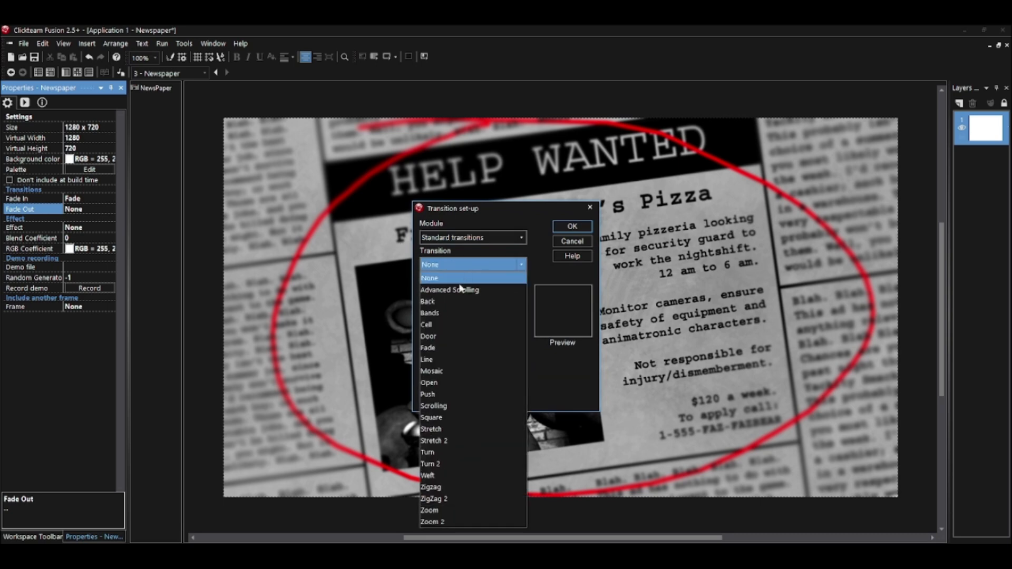
pyautogui.click(447, 348)
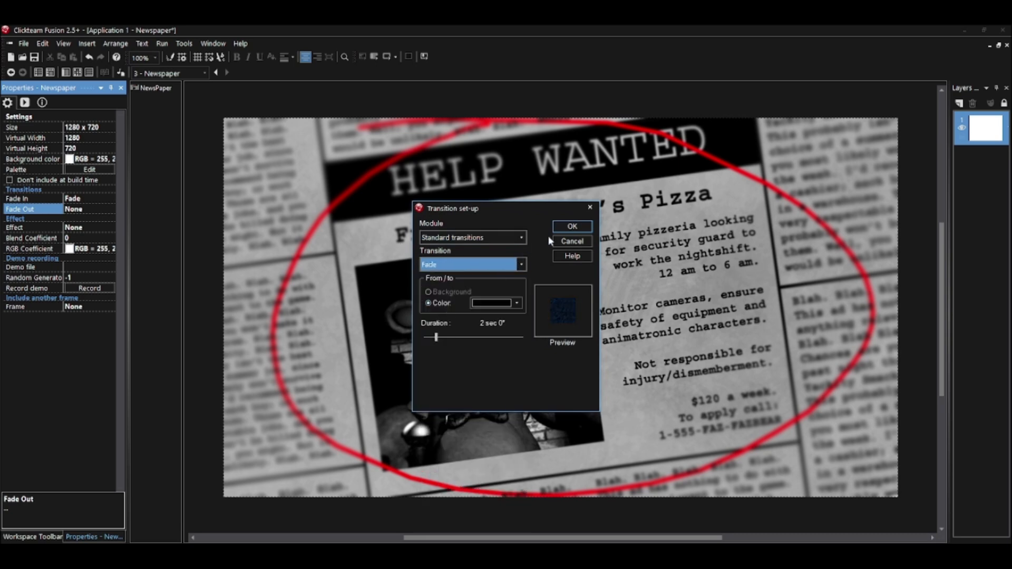
pyautogui.click(572, 226)
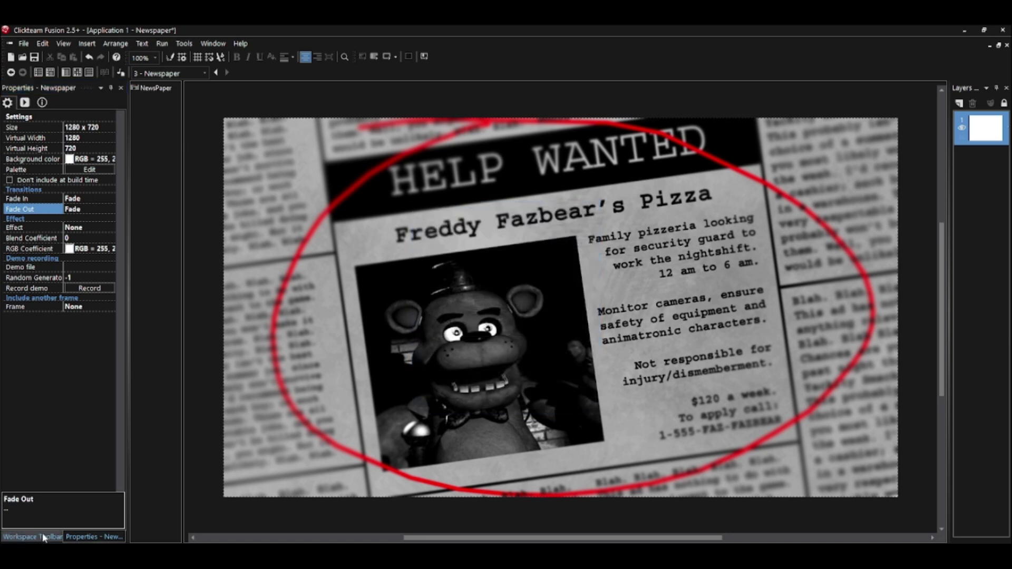
# Step: Run the application to test the Main Menu and its New Game button
pyautogui.click(162, 43)
pyautogui.click(184, 77)
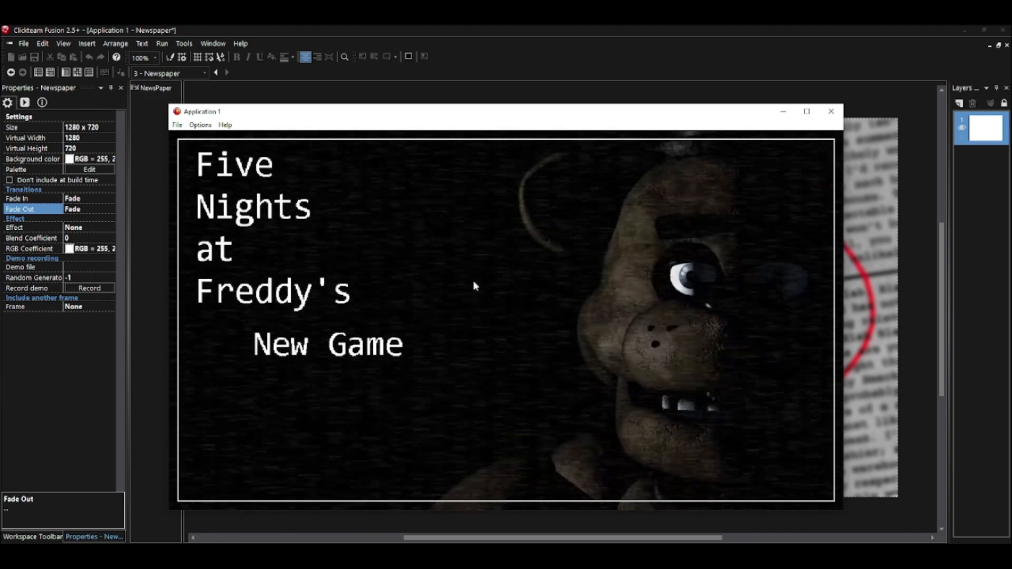
# Step: Start a new game in the running test to check the Newspaper frame, and close the test window
pyautogui.click(372, 351)
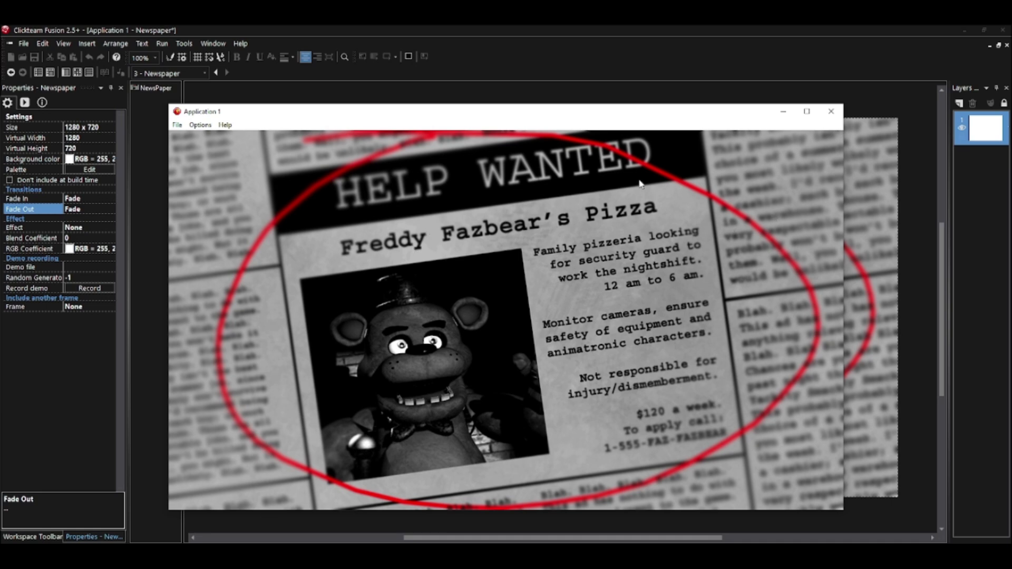
pyautogui.click(831, 111)
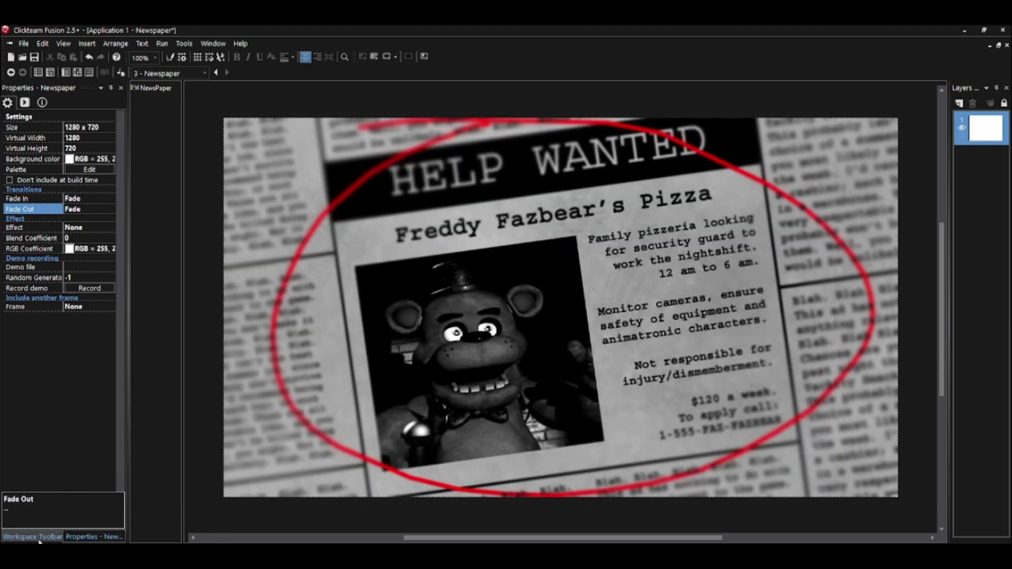
# Step: Add a Start of Frame condition as a new event in the Main Menu frame's event editor
pyautogui.click(33, 537)
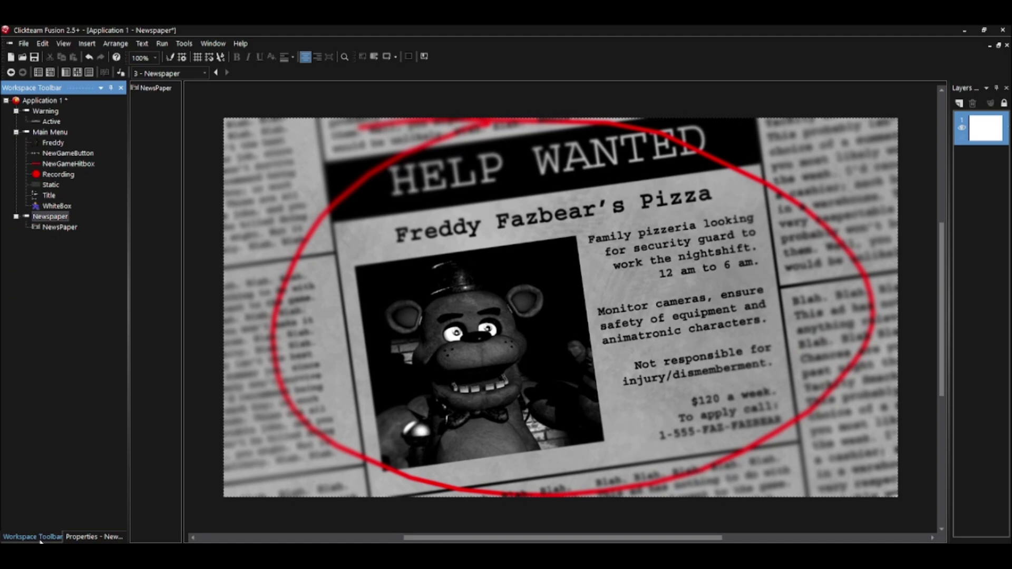
pyautogui.click(50, 132)
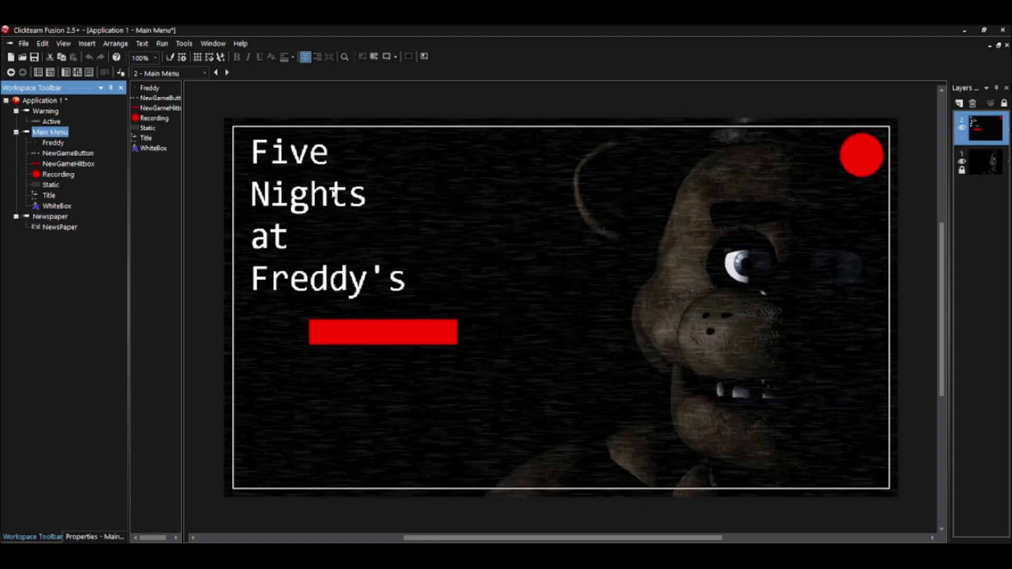
pyautogui.click(77, 73)
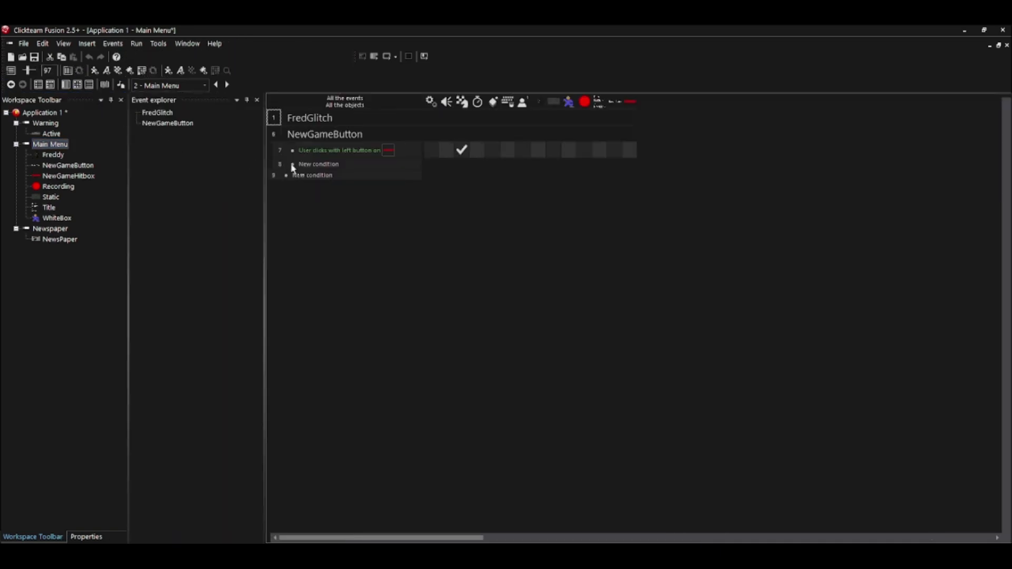
pyautogui.click(312, 176)
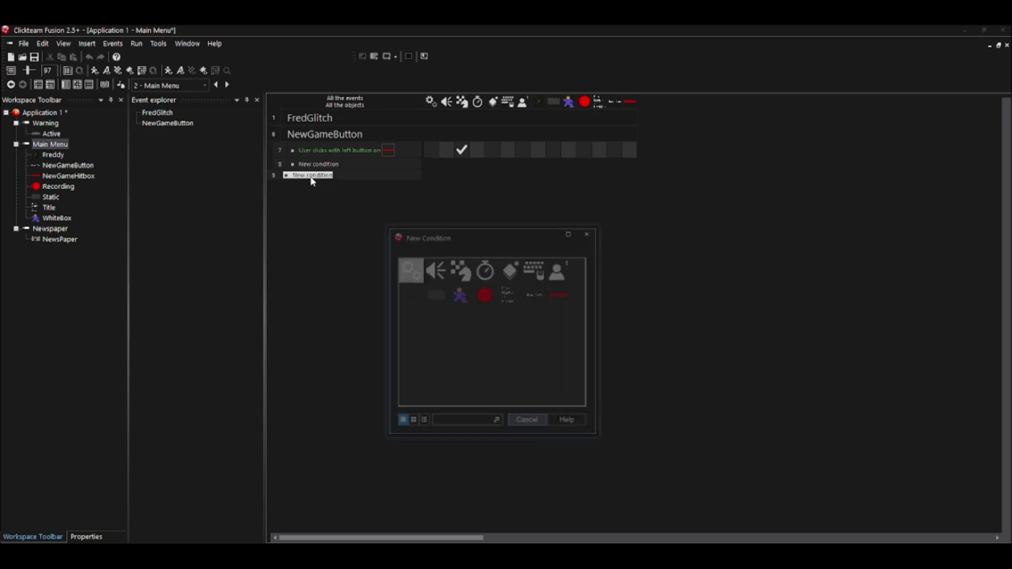
pyautogui.click(443, 273)
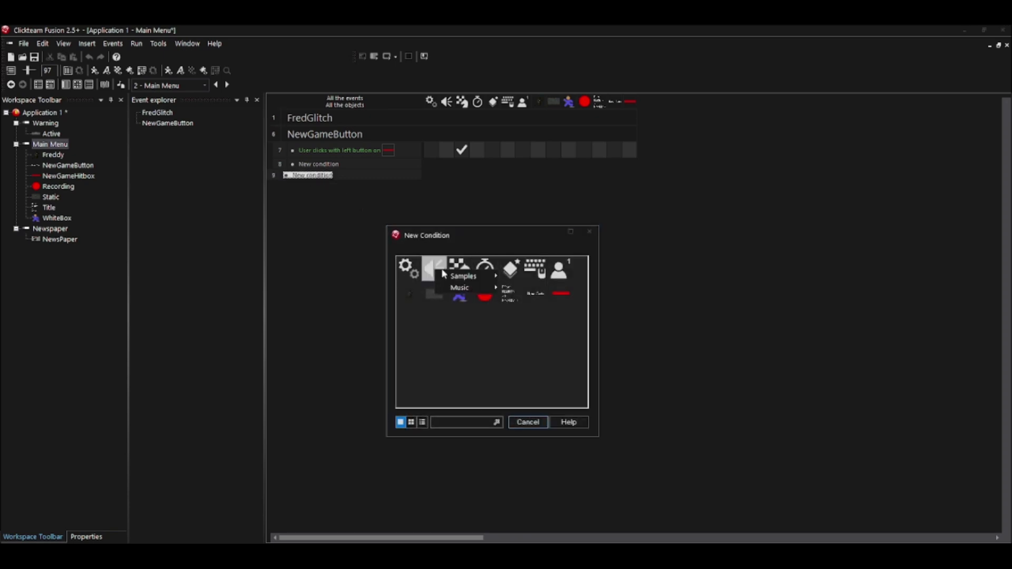
pyautogui.click(463, 269)
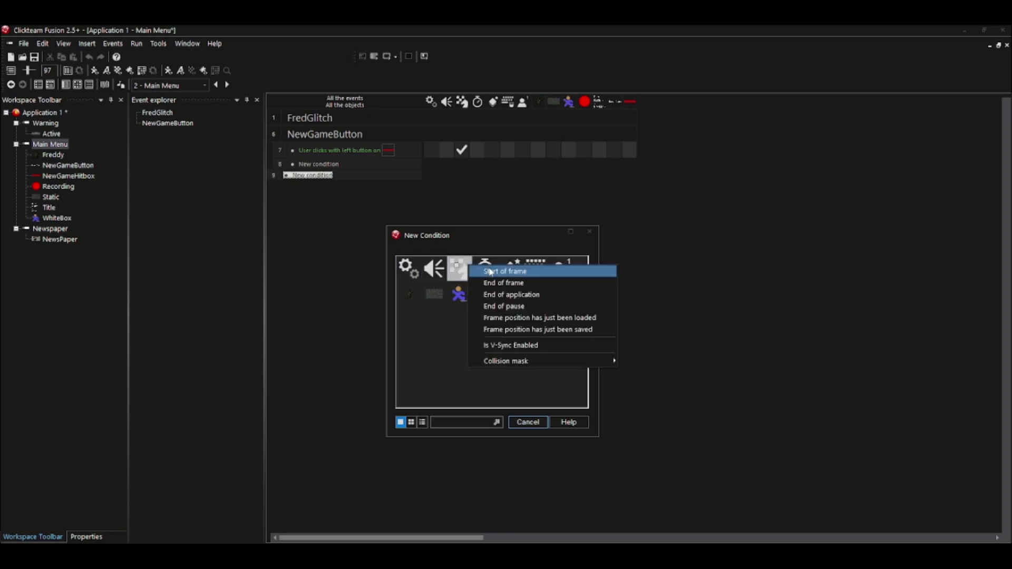
pyautogui.click(490, 272)
# Step: Give the Start of Frame event a Play and Loop Sample on a Specific Channel action using Eisoptrophobia.wav from the tutorial assets' menu folder
pyautogui.click(446, 176)
pyautogui.moveTo(474, 184)
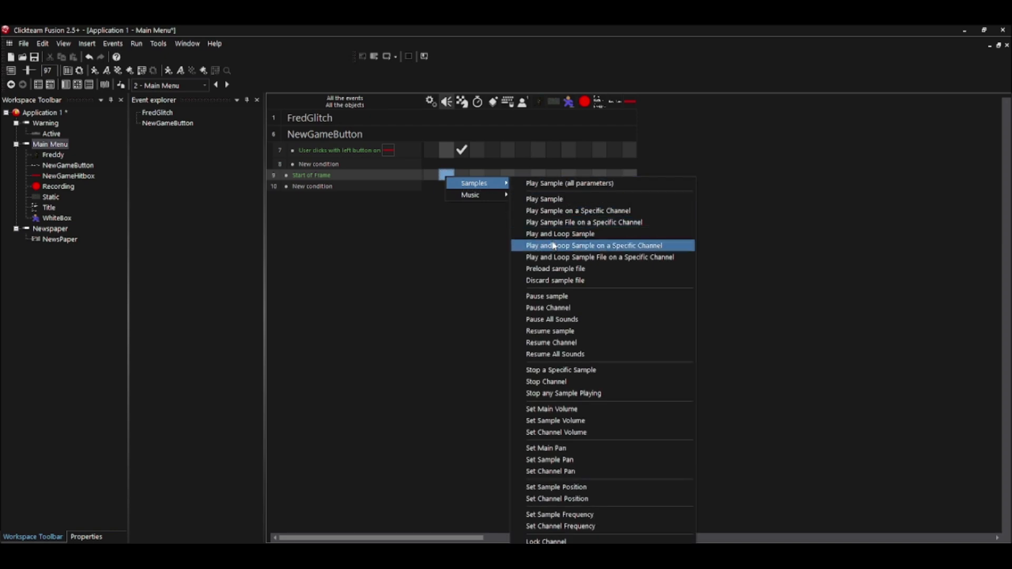
pyautogui.click(554, 246)
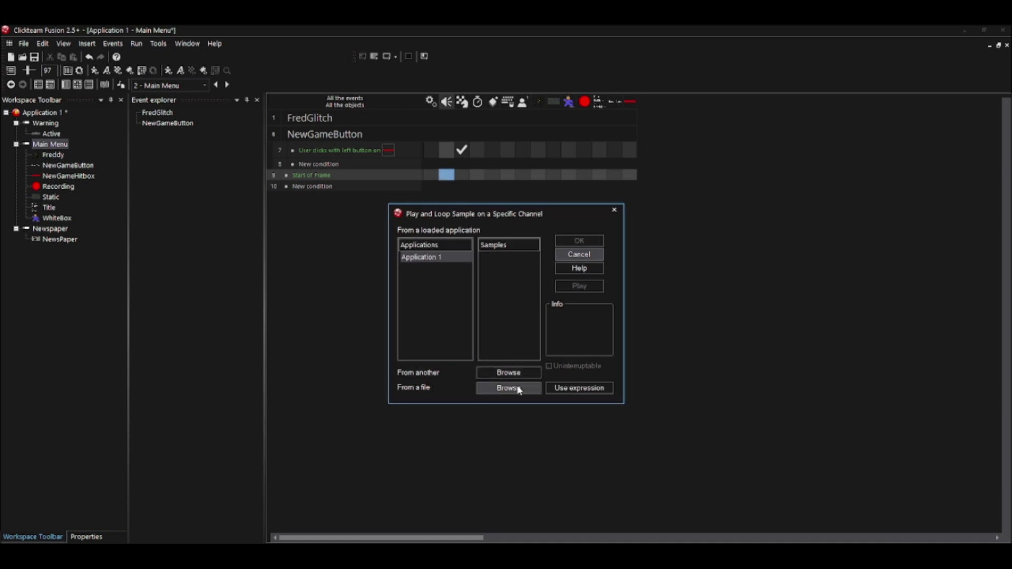
pyautogui.click(518, 390)
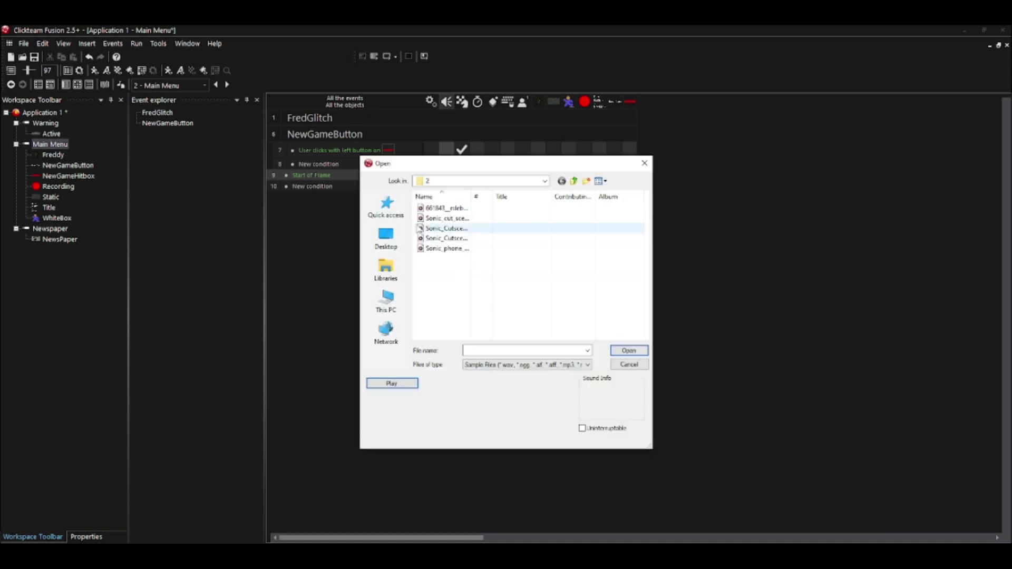
pyautogui.scroll(-5, 463, 221)
pyautogui.scroll(-10, 463, 222)
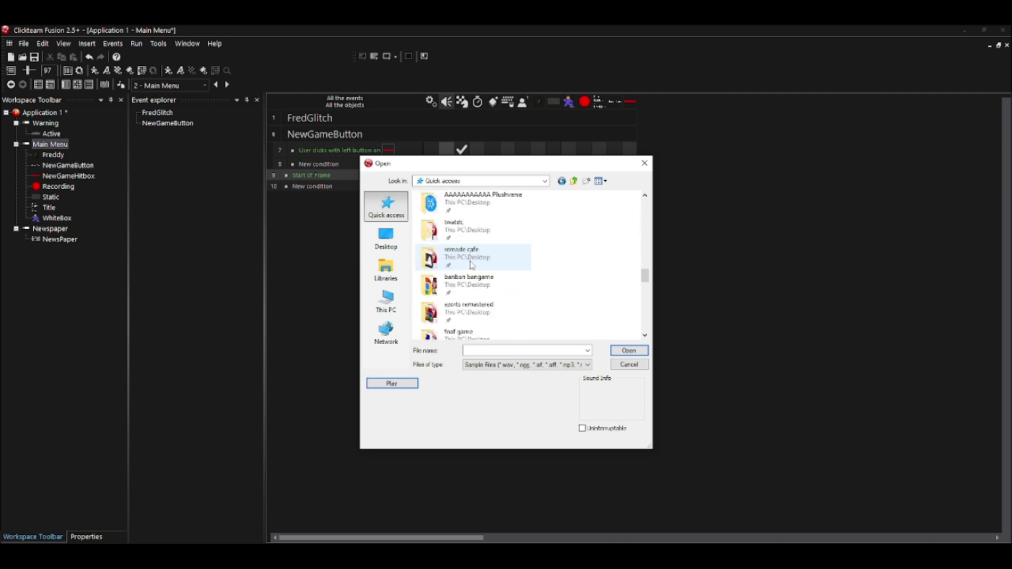
pyautogui.doubleClick(452, 224)
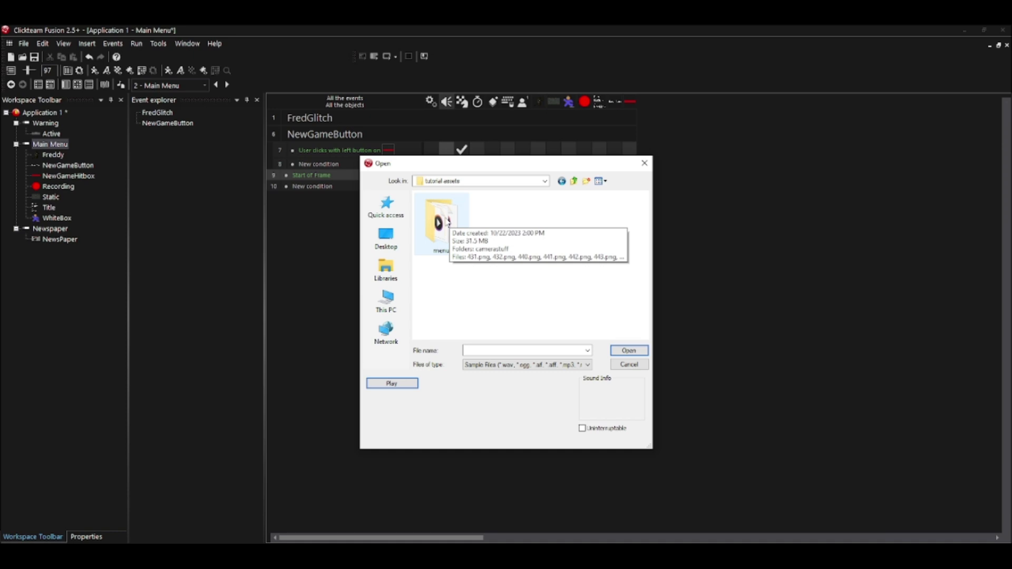
pyautogui.doubleClick(448, 223)
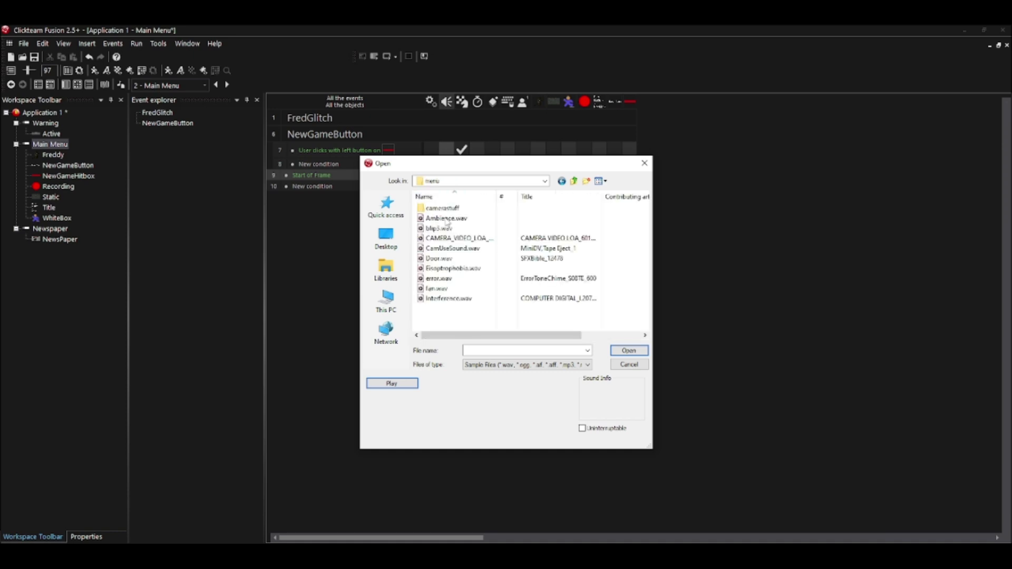
pyautogui.click(453, 269)
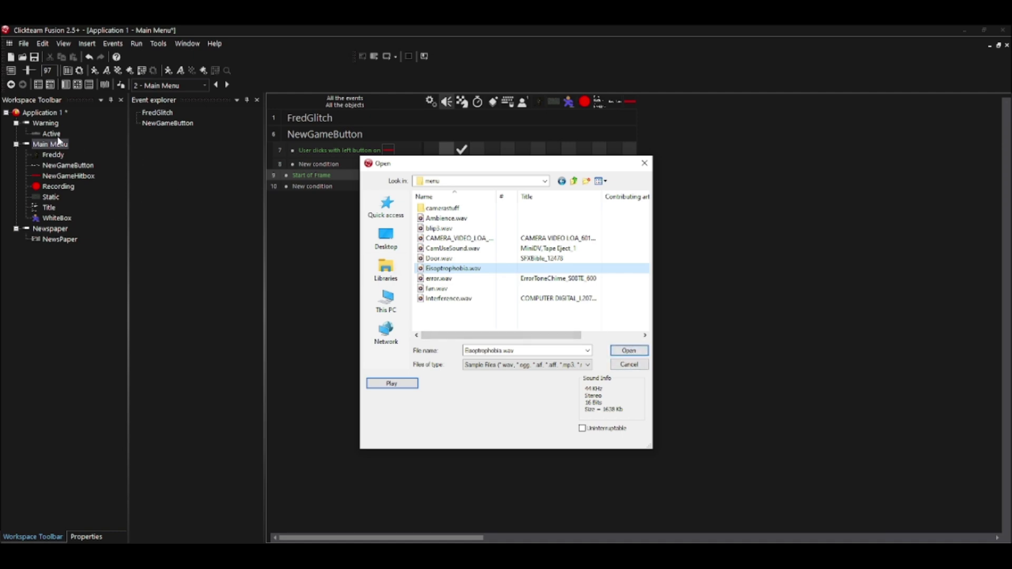
pyautogui.click(629, 352)
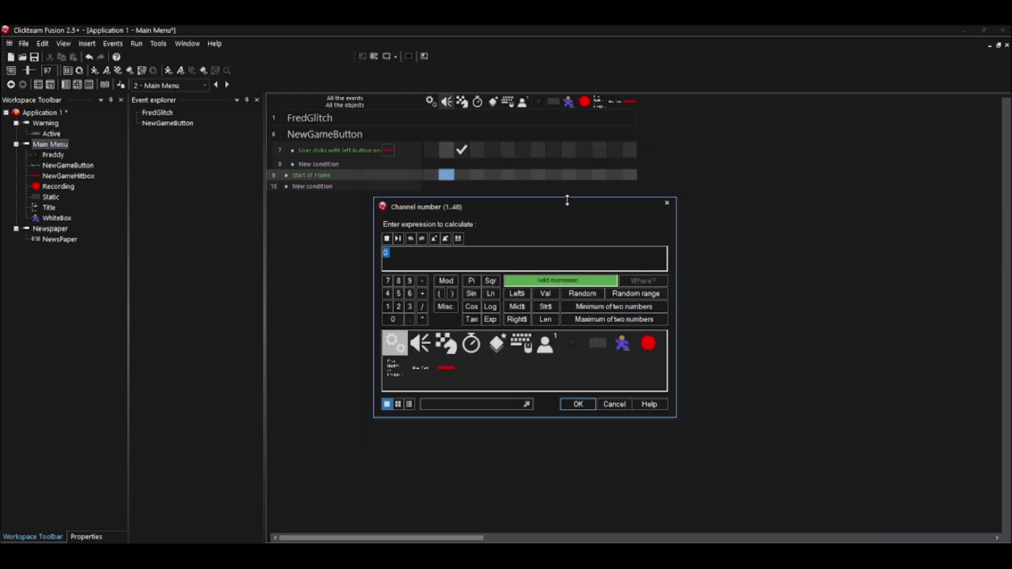
# Step: Set the looping sample's channel number to 1 and its repeat count to 0 for a continuous loop
pyautogui.write('1')
pyautogui.moveTo(445, 210); pyautogui.dragTo(464, 210)
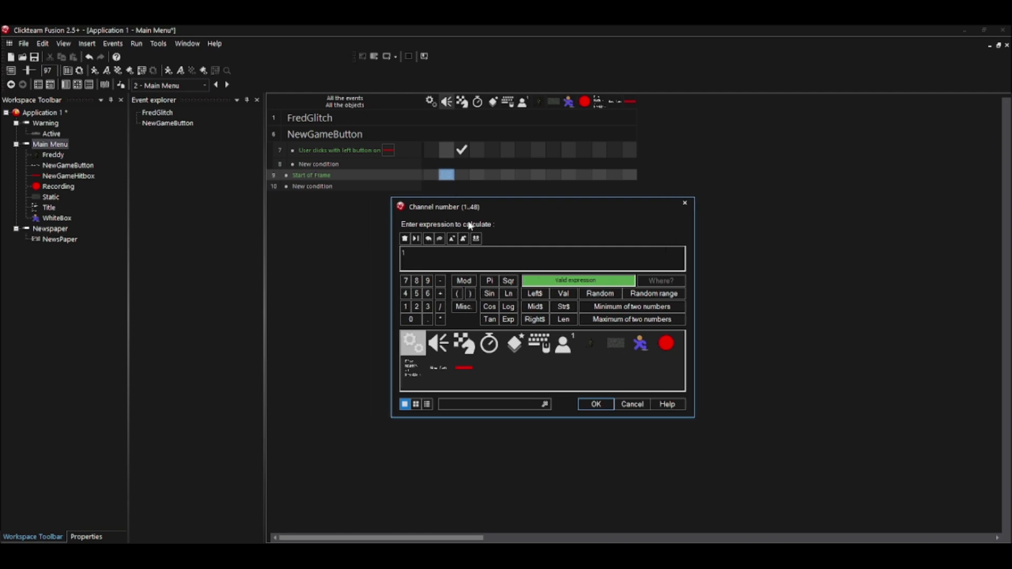
pyautogui.click(593, 404)
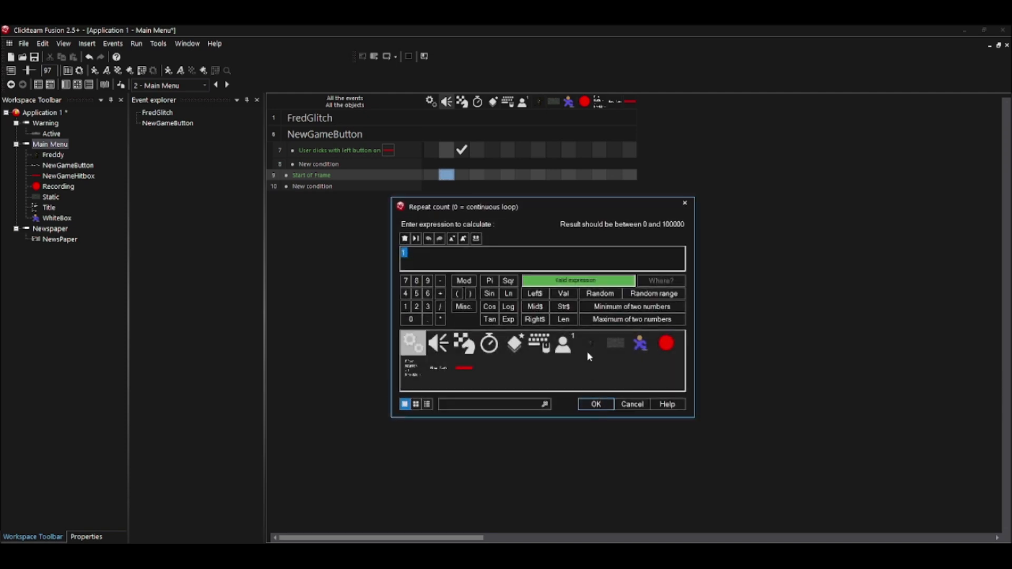
pyautogui.write('0')
pyautogui.click(590, 406)
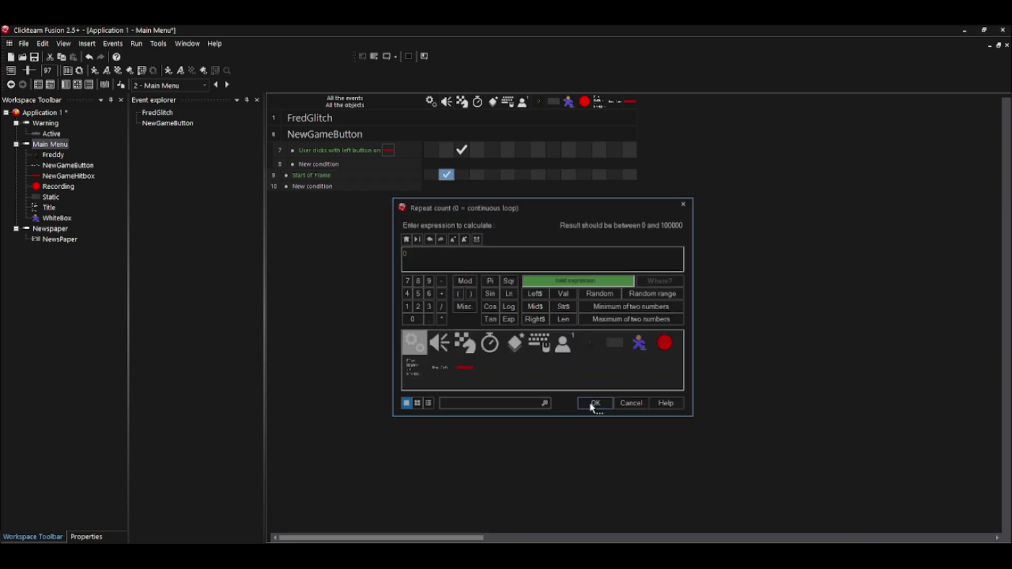
# Step: Run the Main Menu to test its looping music, and close the test window
pyautogui.click(137, 44)
pyautogui.click(157, 88)
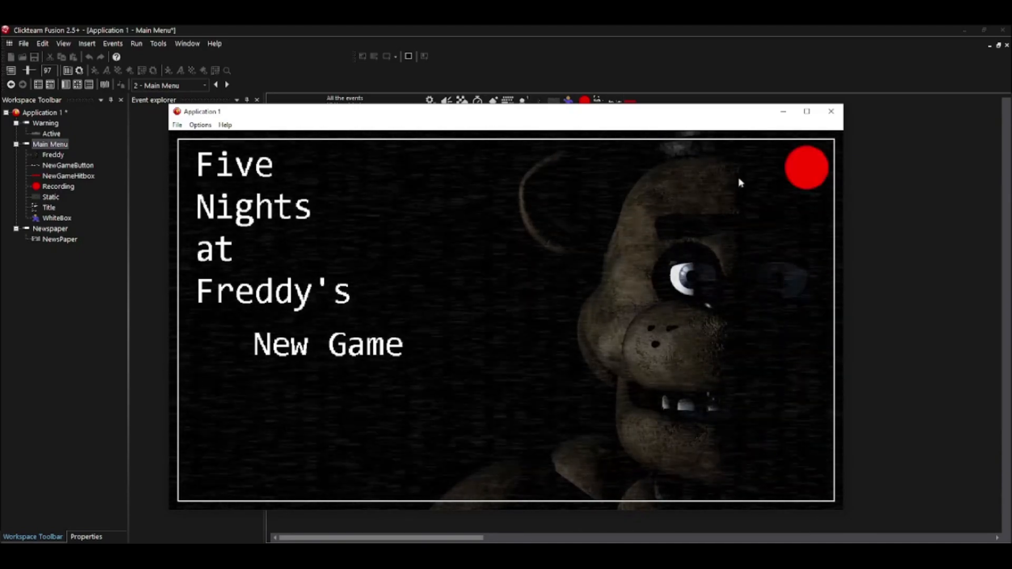
pyautogui.click(831, 111)
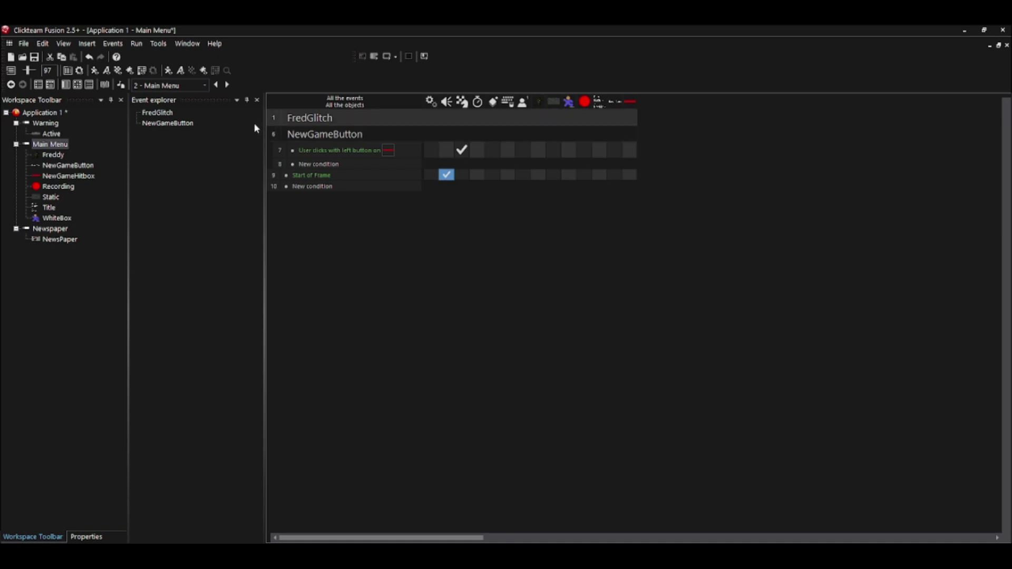
# Step: Rename the application as "Tutorial"
pyautogui.rightClick(51, 114)
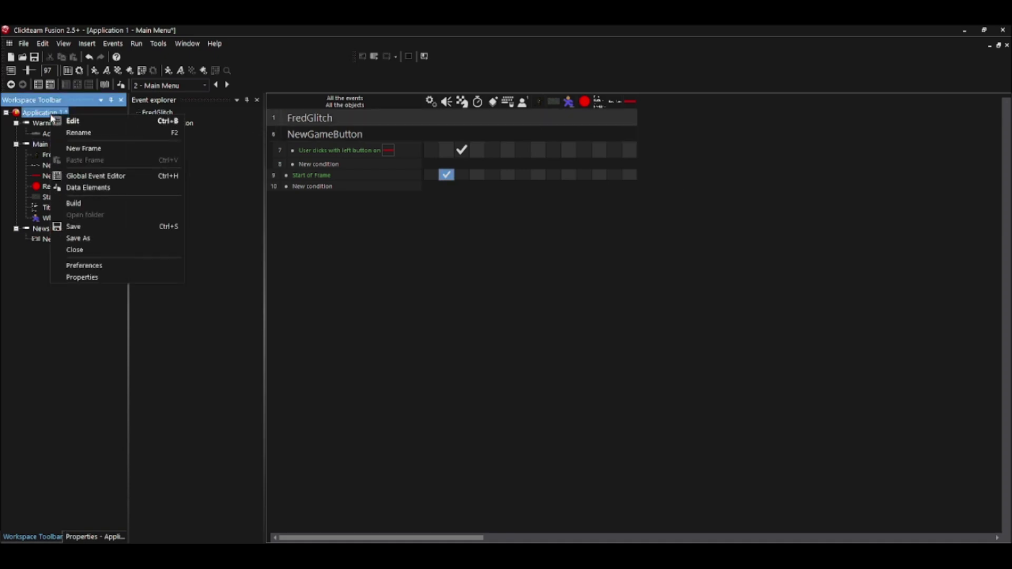
pyautogui.click(82, 133)
pyautogui.write('Tut')
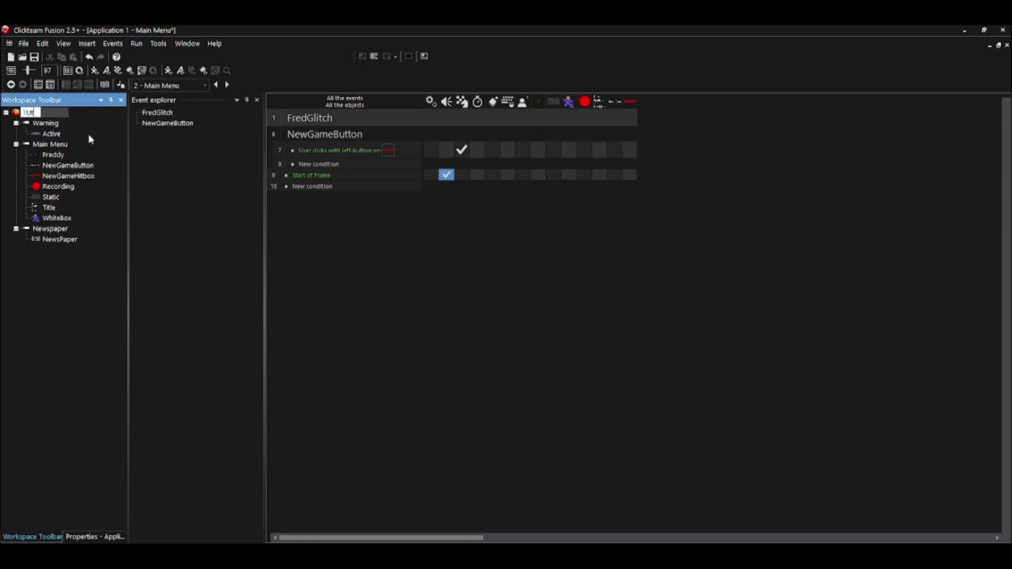
pyautogui.write('orial')
pyautogui.press('Return')
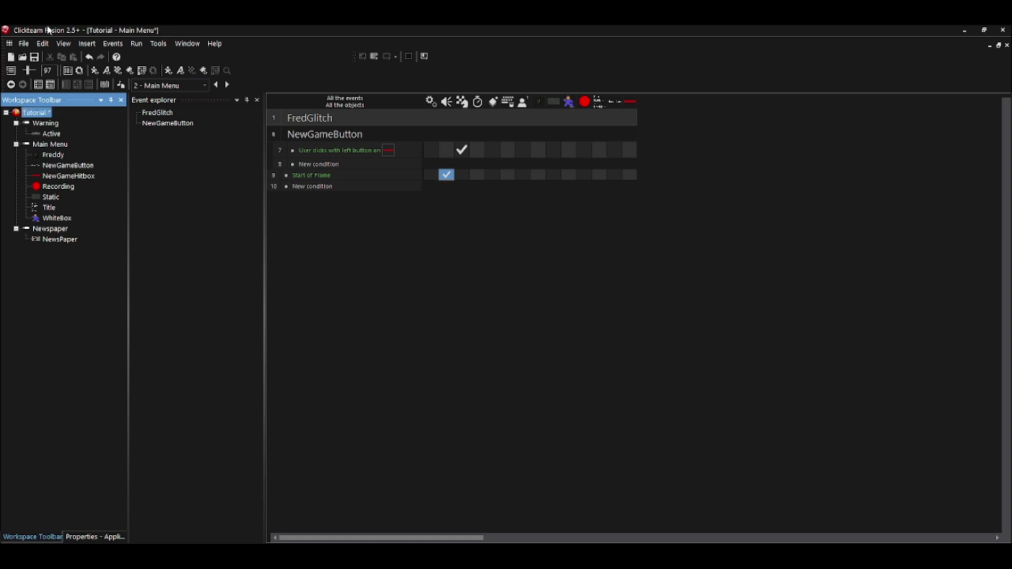
# Step: Save the application under the file name "Tutorial" in the tutorial assets folder on the Desktop
pyautogui.click(25, 44)
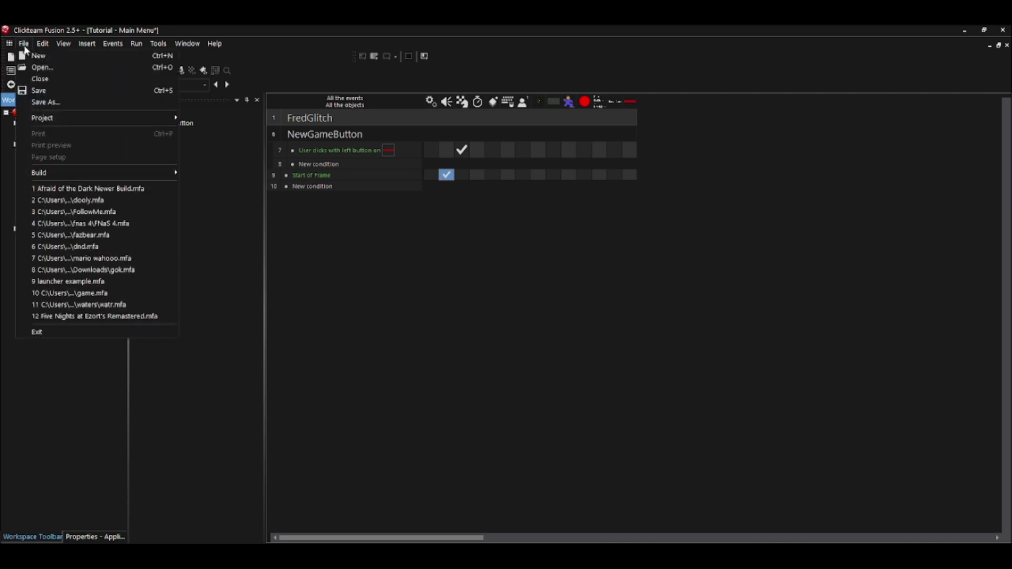
pyautogui.click(59, 103)
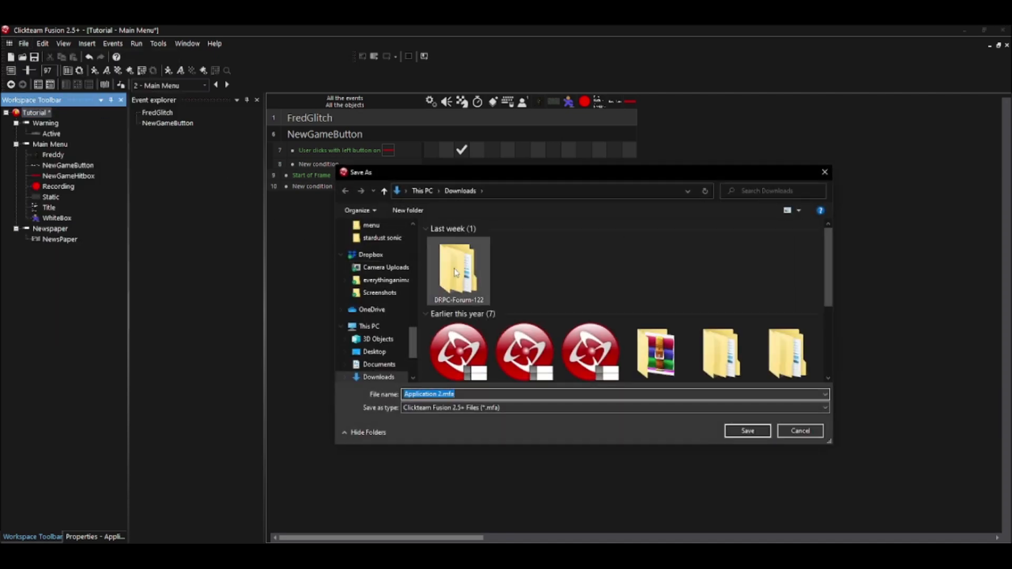
pyautogui.scroll(10, 382, 252)
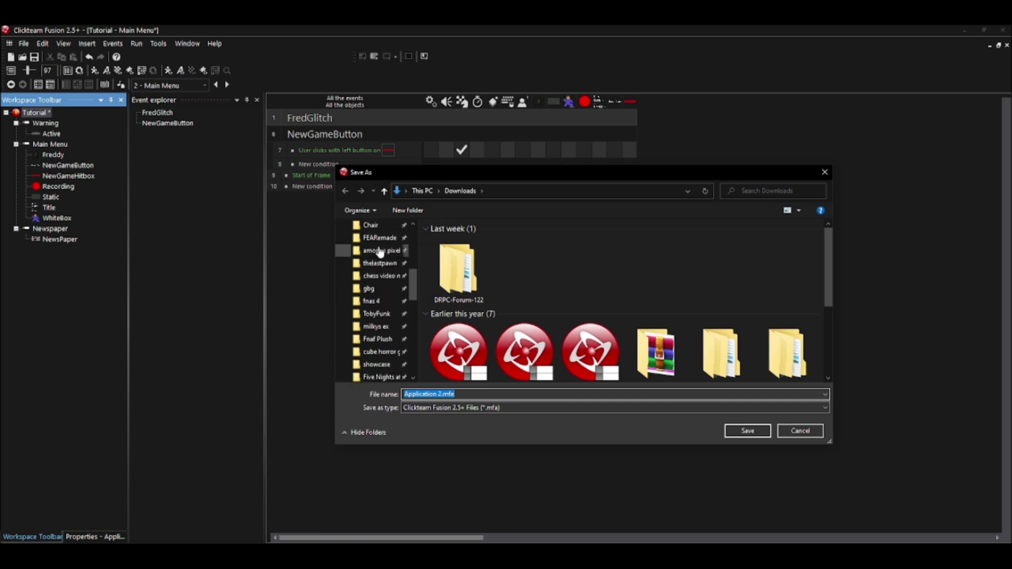
pyautogui.click(380, 352)
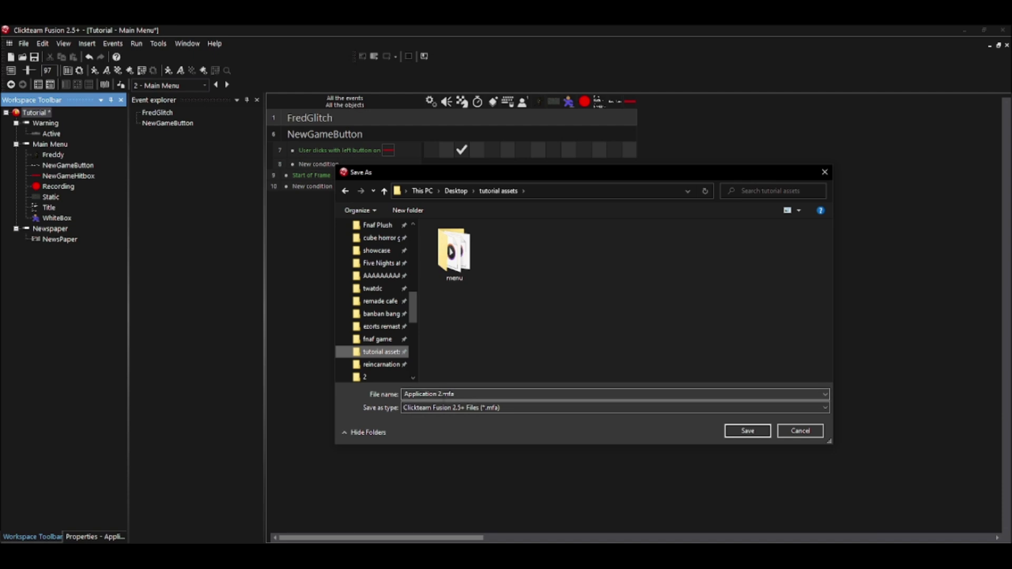
pyautogui.click(440, 394)
pyautogui.hotkey('shift', 'Home')
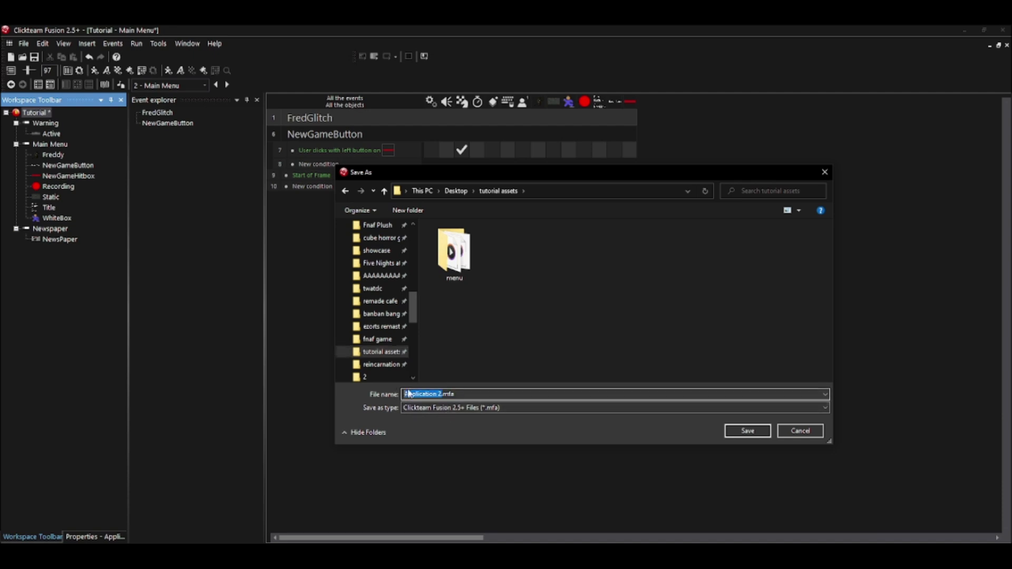
pyautogui.write('Tutorial')
pyautogui.press('Return')
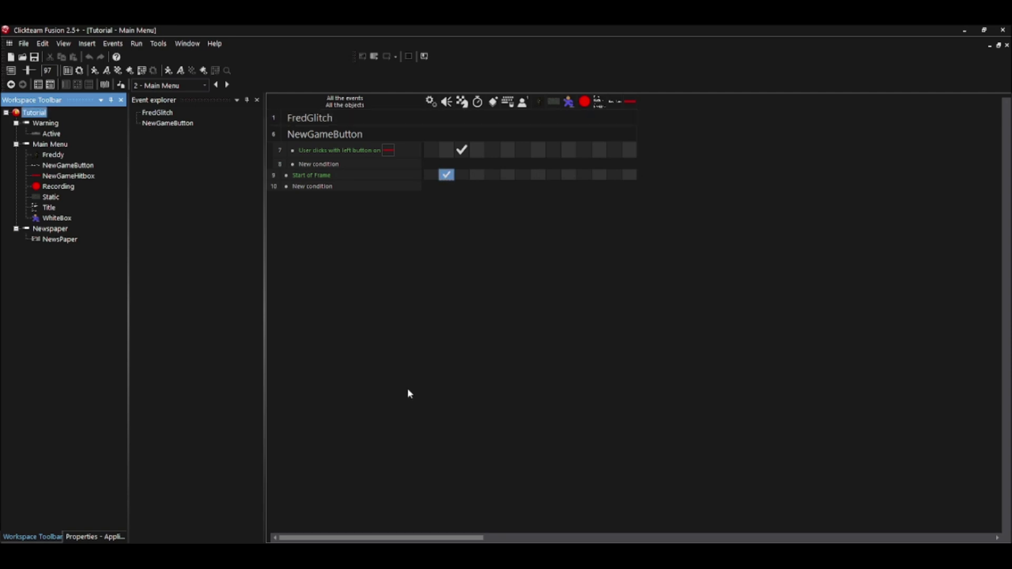
# Step: Review the Main Menu, Newspaper and Warning frames in the frame editor
pyautogui.doubleClick(50, 123)
pyautogui.doubleClick(50, 133)
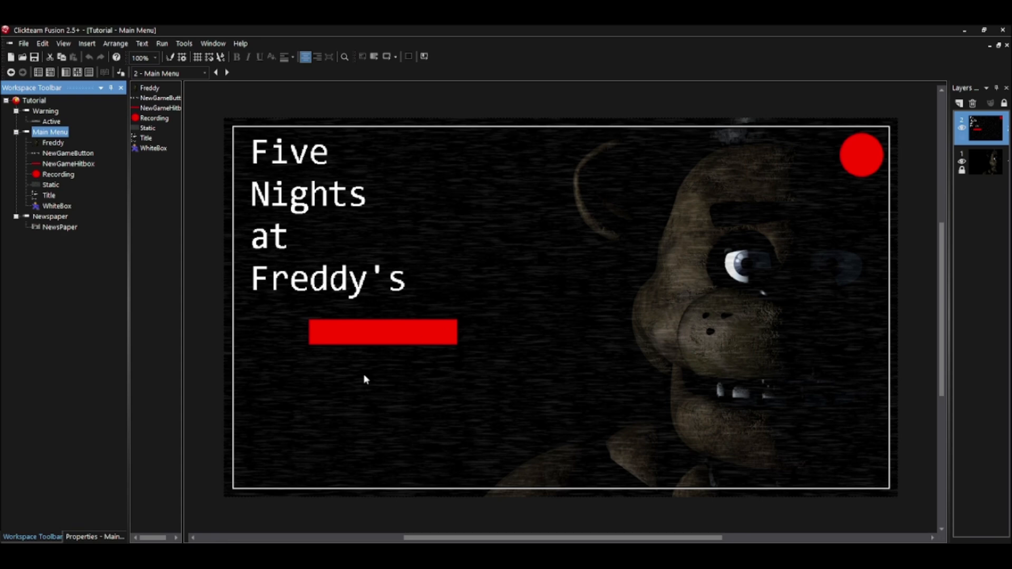
pyautogui.doubleClick(50, 216)
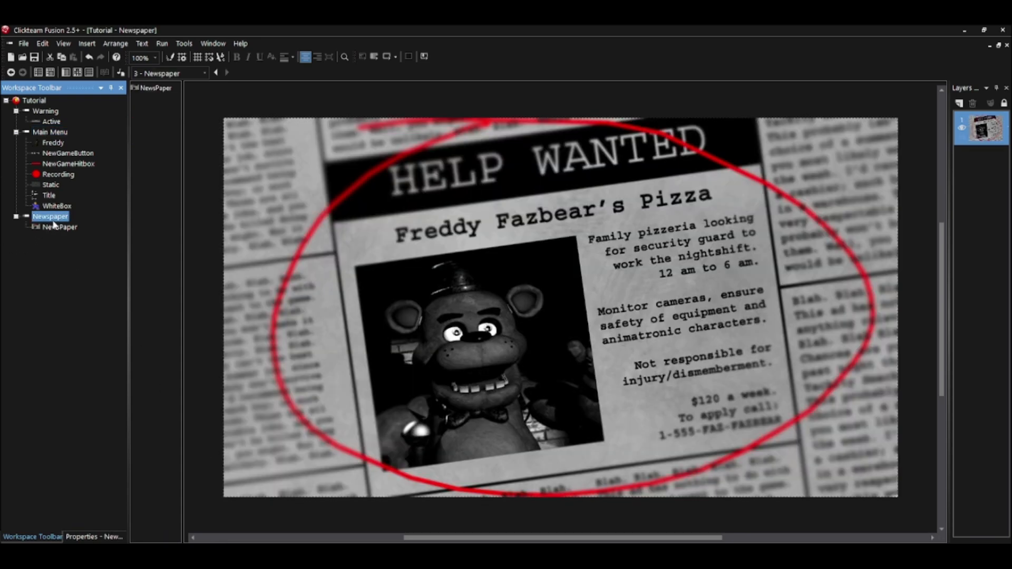
pyautogui.doubleClick(45, 111)
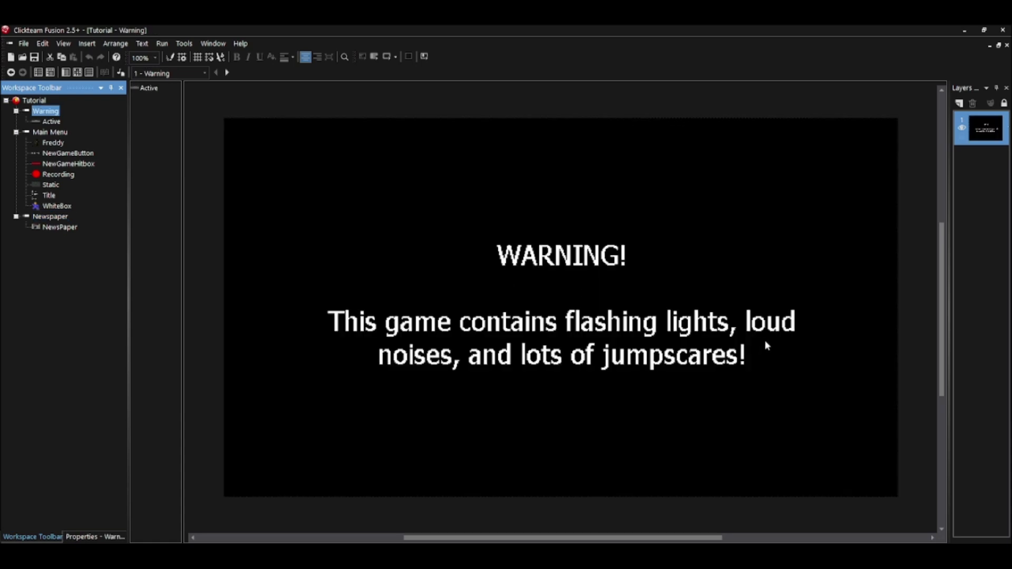